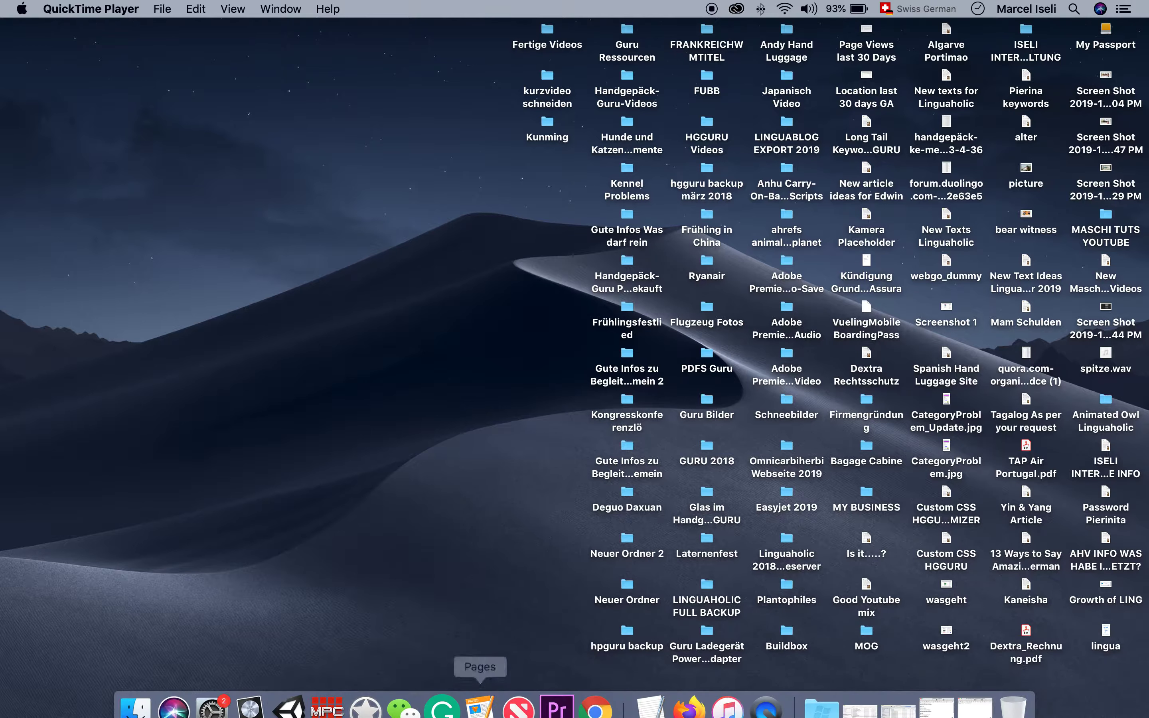
# Switch to Chrome and show the details of the Ezoic Ad Tester extension.
pyautogui.moveTo(442, 698)
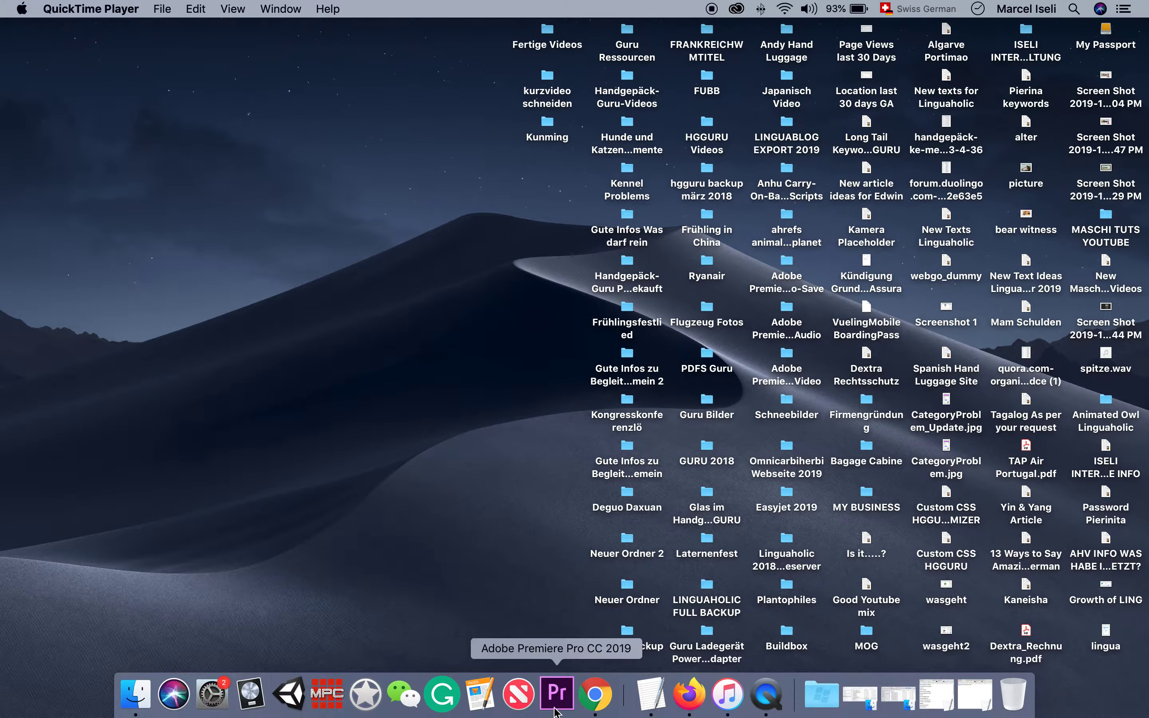
pyautogui.click(599, 697)
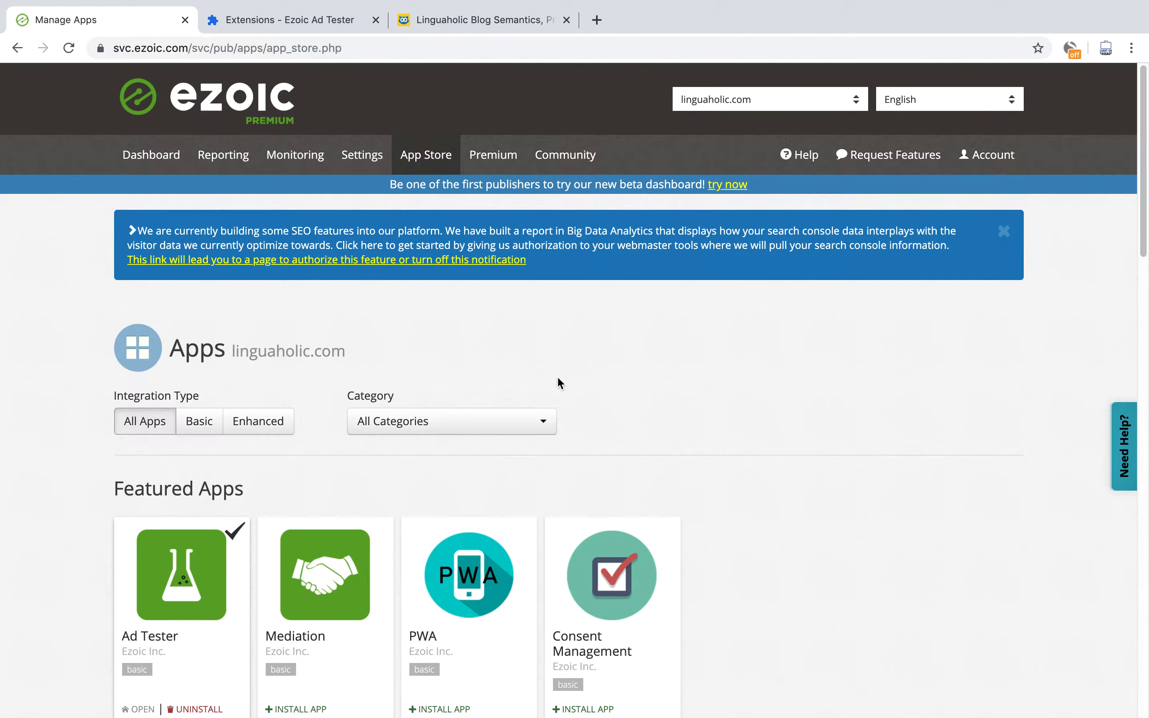
pyautogui.click(306, 18)
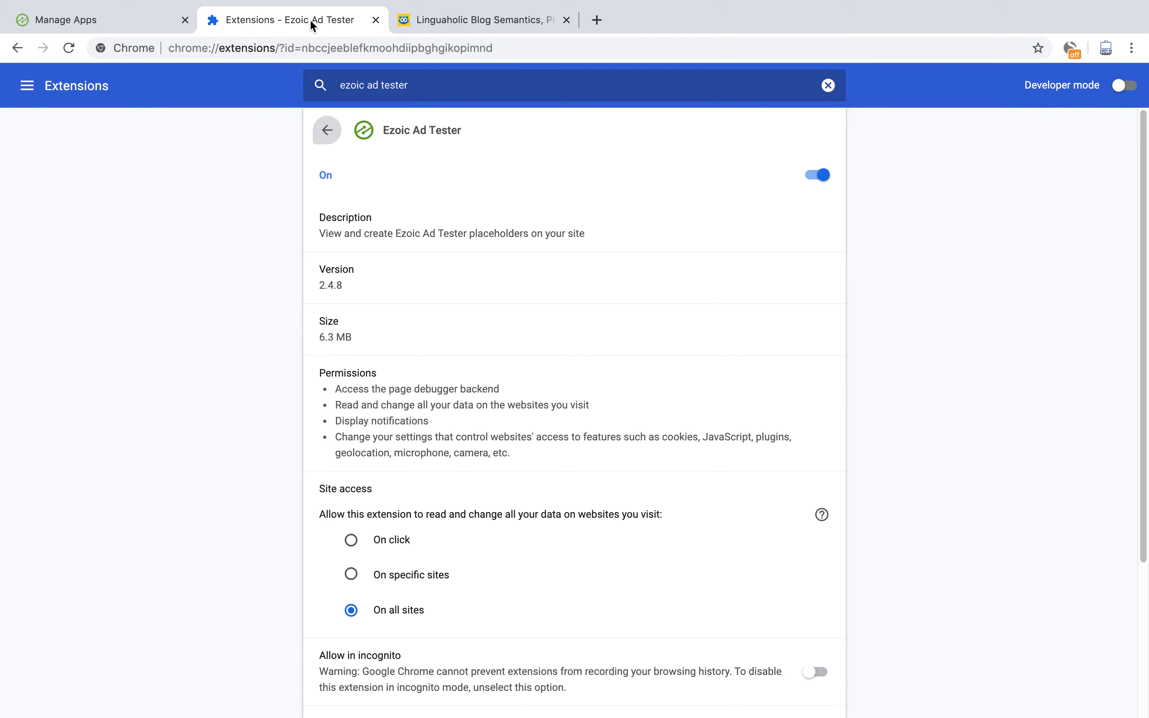
# Open the full list of installed Chrome extensions and search it for "ezoic ad tester".
pyautogui.moveTo(127, 4)
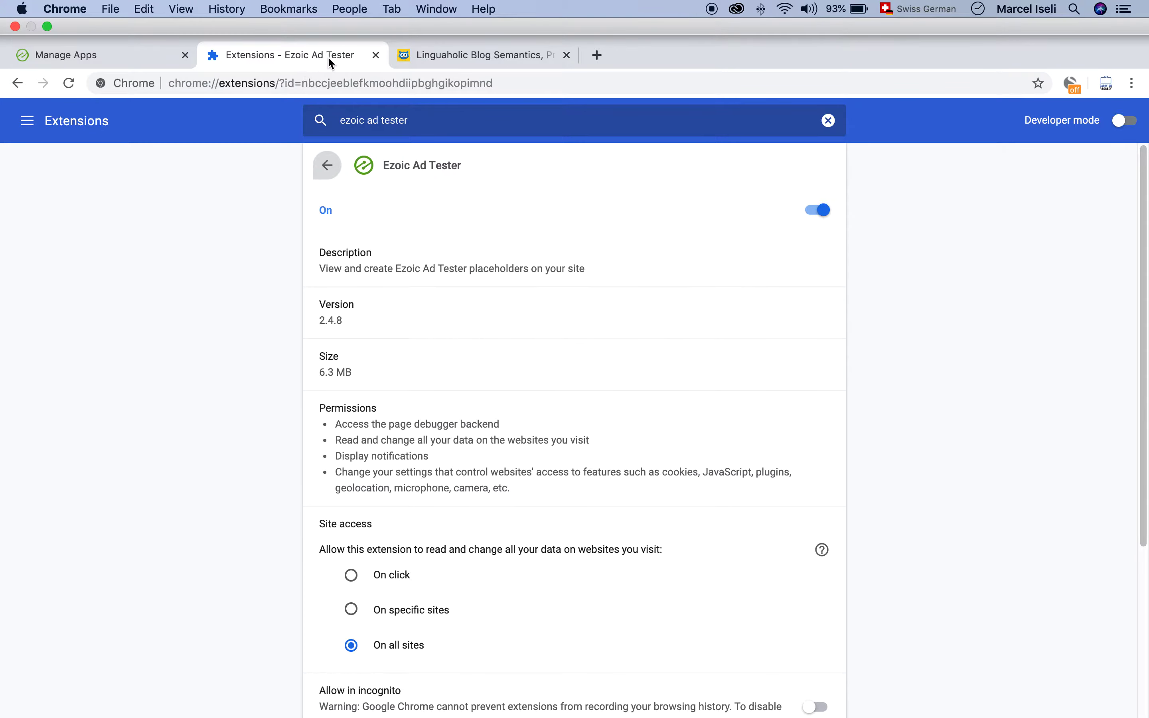
pyautogui.click(427, 2)
pyautogui.click(459, 105)
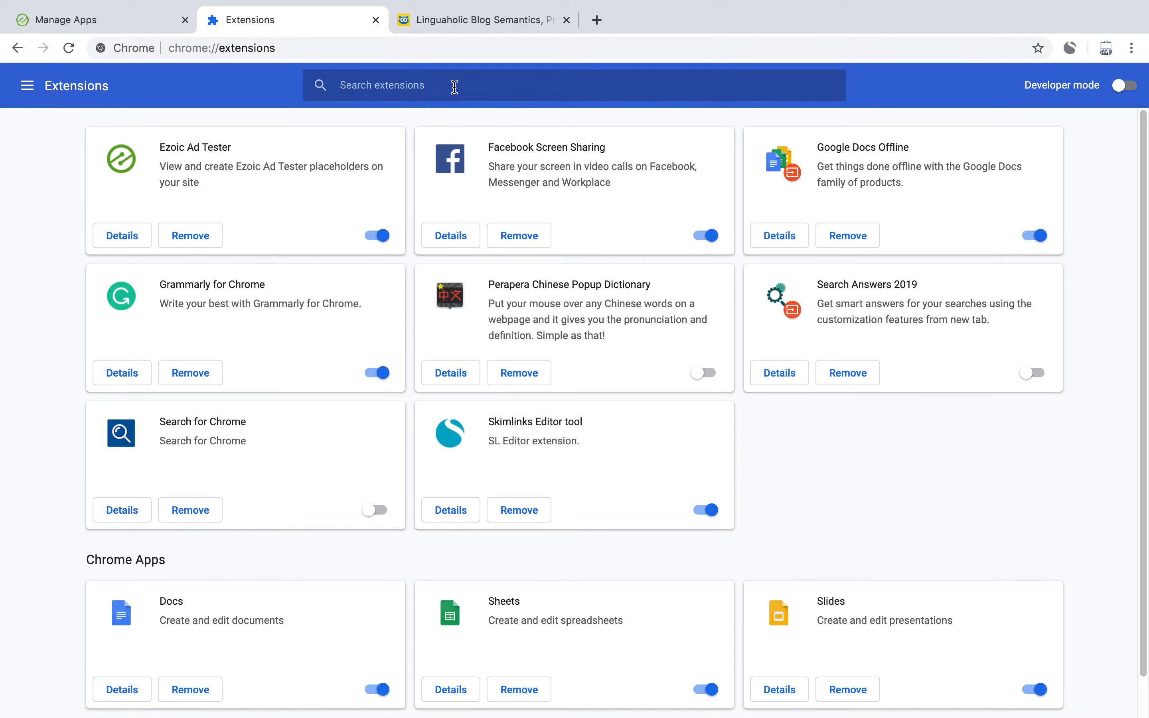
pyautogui.click(454, 87)
pyautogui.write('ezoi')
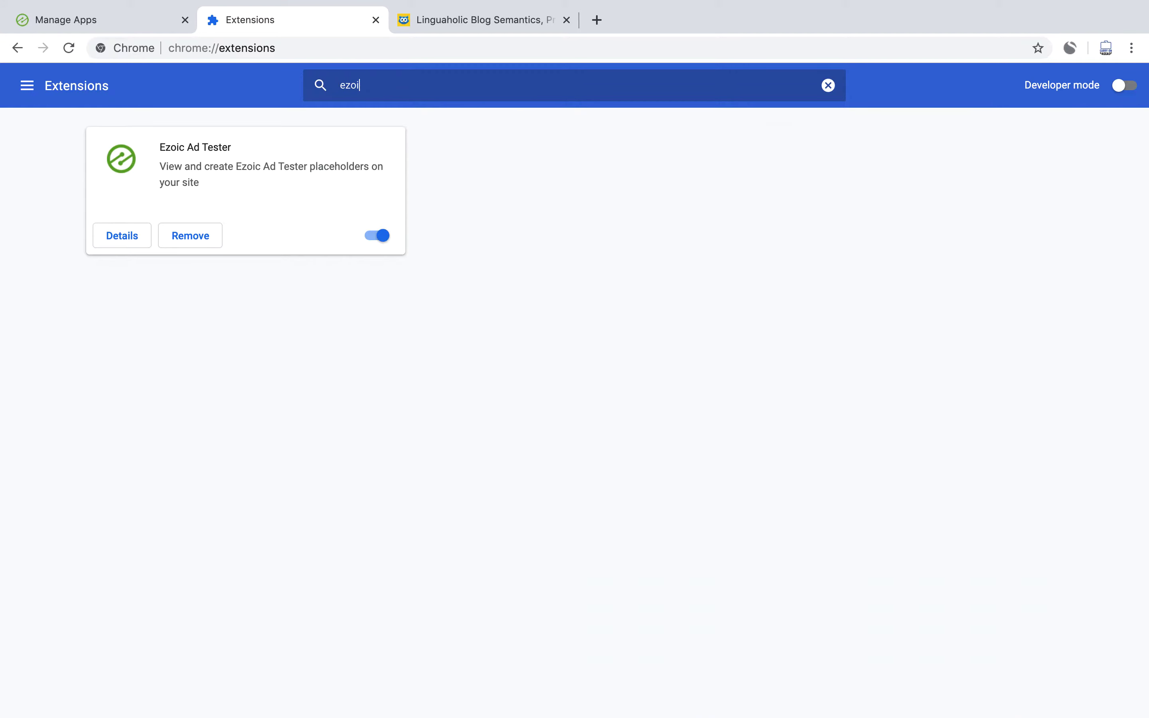
pyautogui.write('c ad tester')
# Go to the Linguaholic blog page, check the Ezoic Ad Tester extension's view options there, and dismiss them.
pyautogui.click(477, 20)
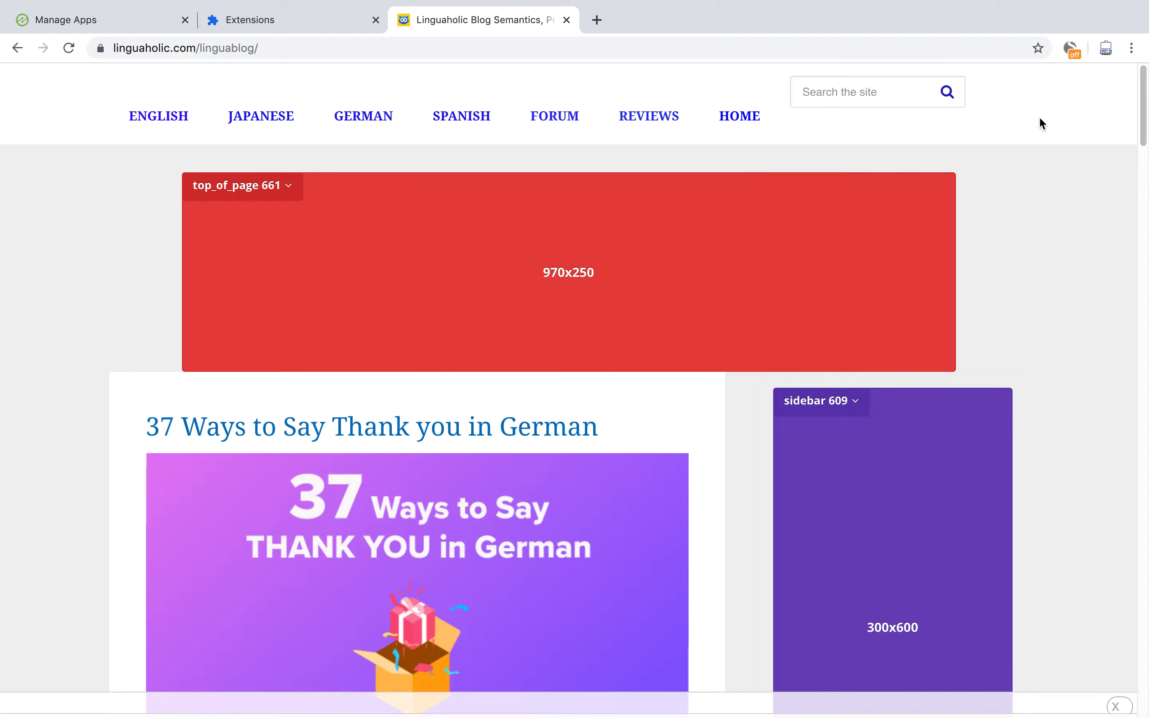
pyautogui.click(1132, 49)
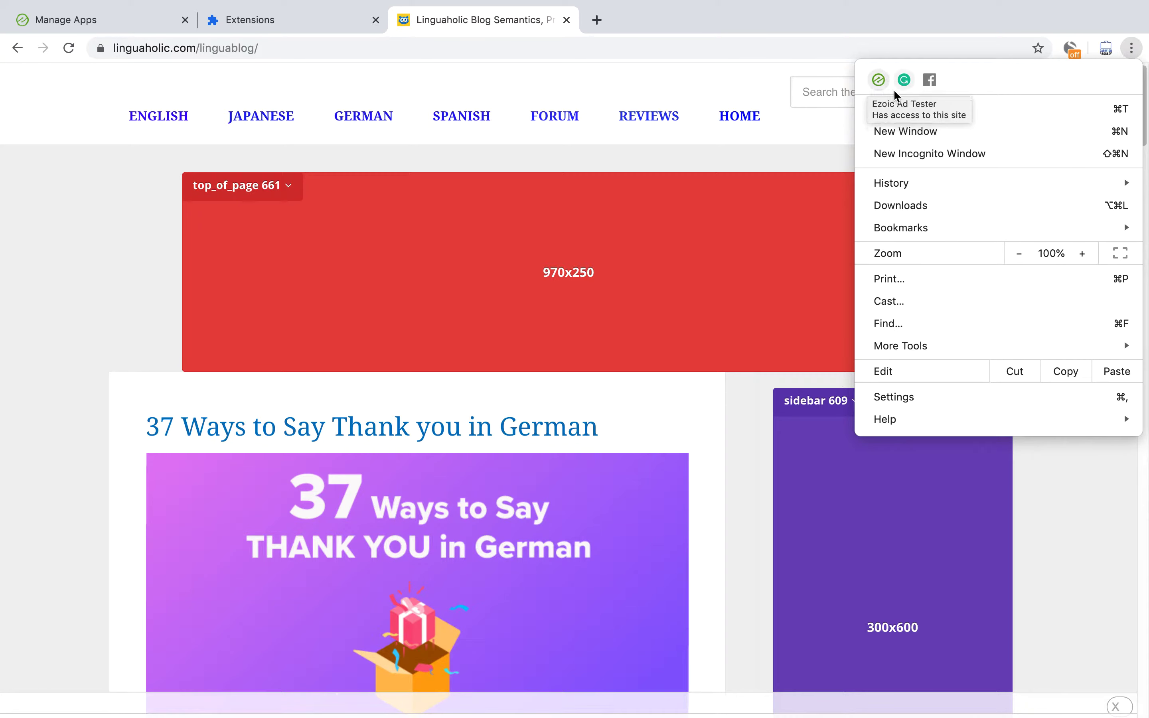
pyautogui.click(878, 80)
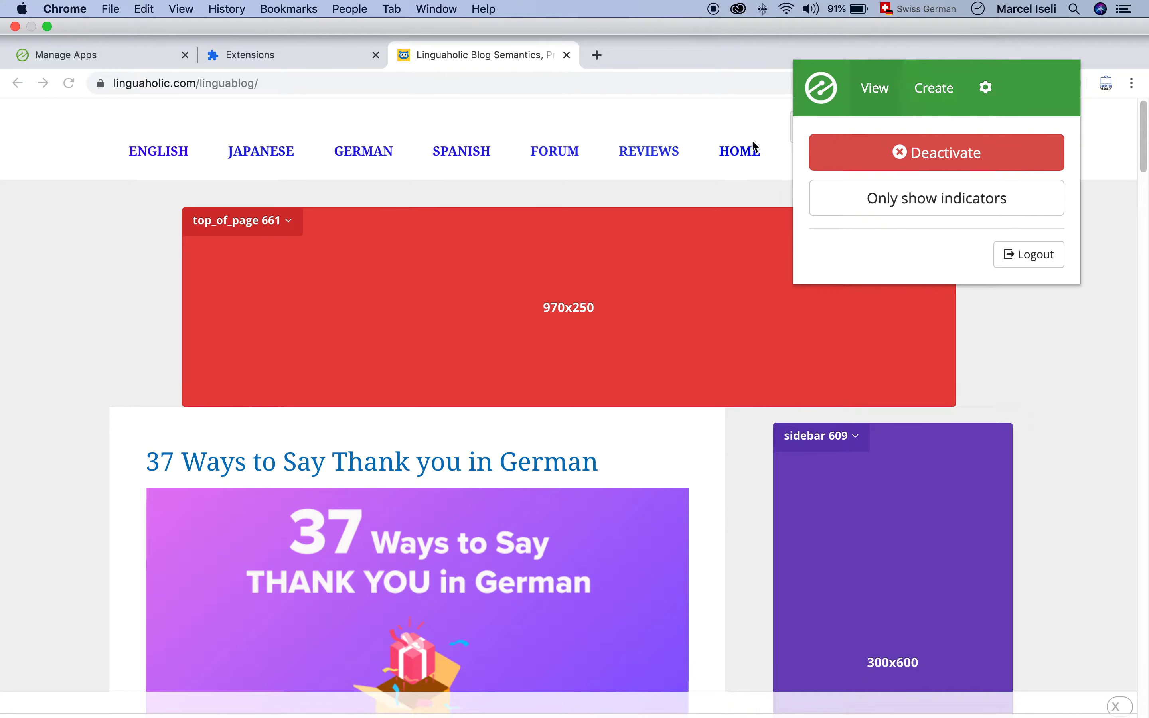
pyautogui.click(1034, 352)
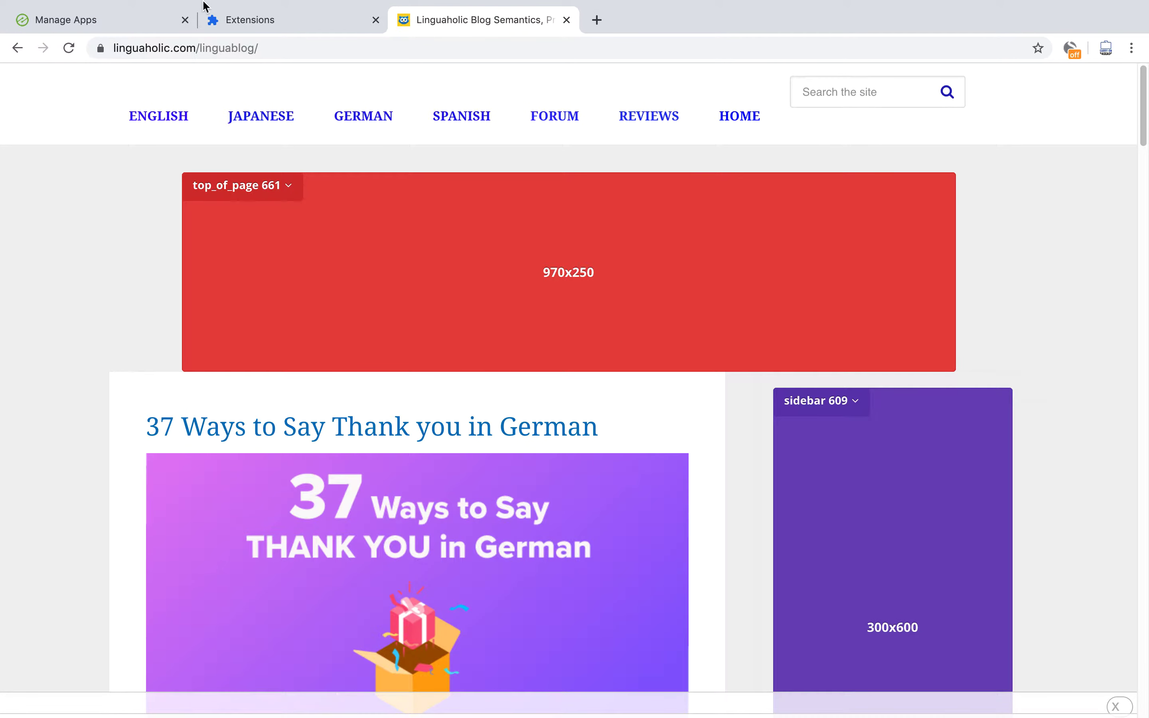
# Examine the expanded ad placeholders in the content and sidebar, from the header down to the footer.
pyautogui.scroll(-3, 505, 234)
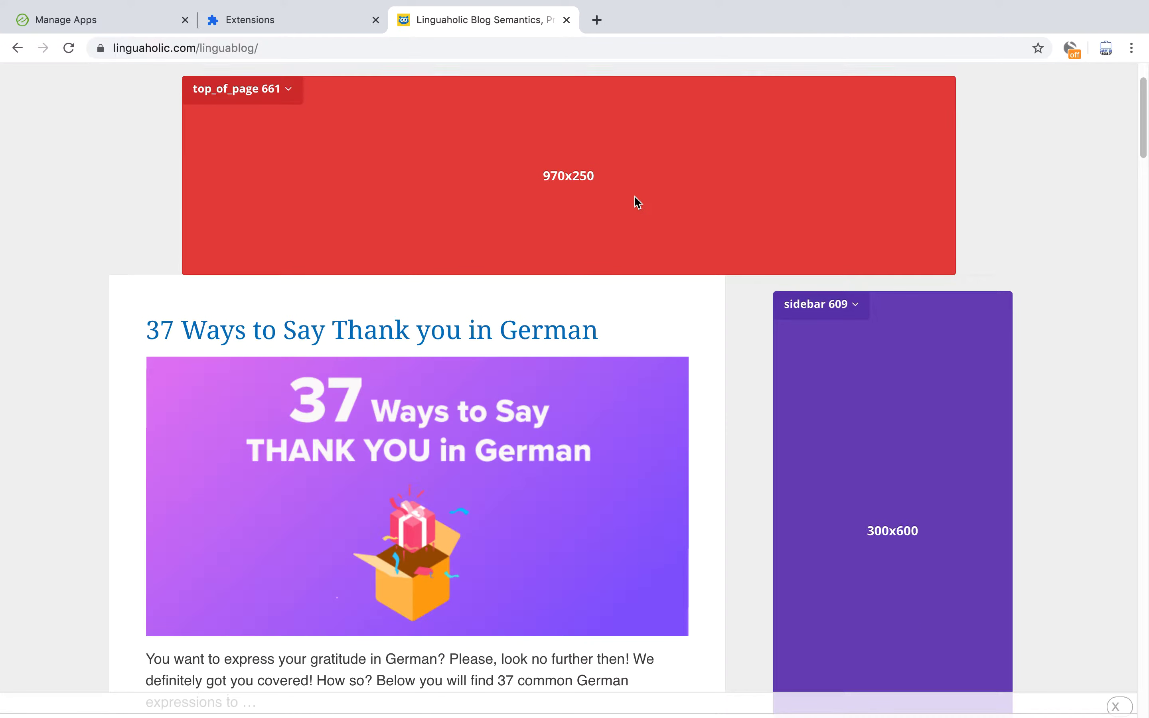
pyautogui.scroll(2, 637, 200)
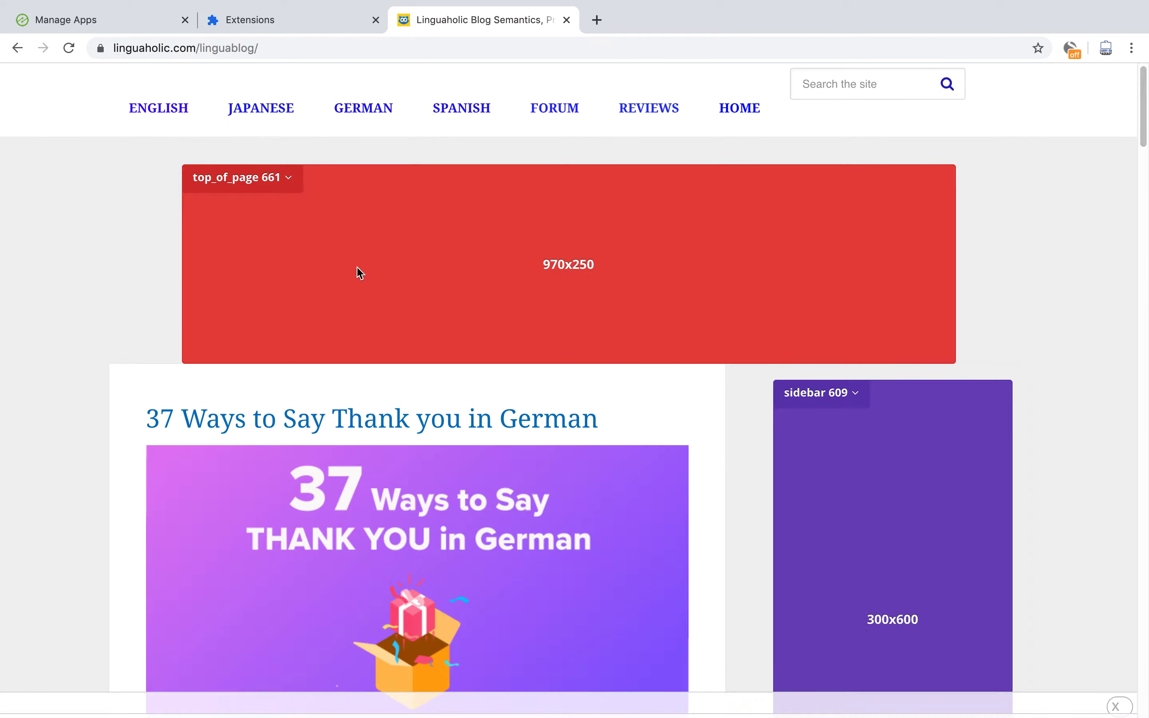
pyautogui.scroll(-7, 618, 257)
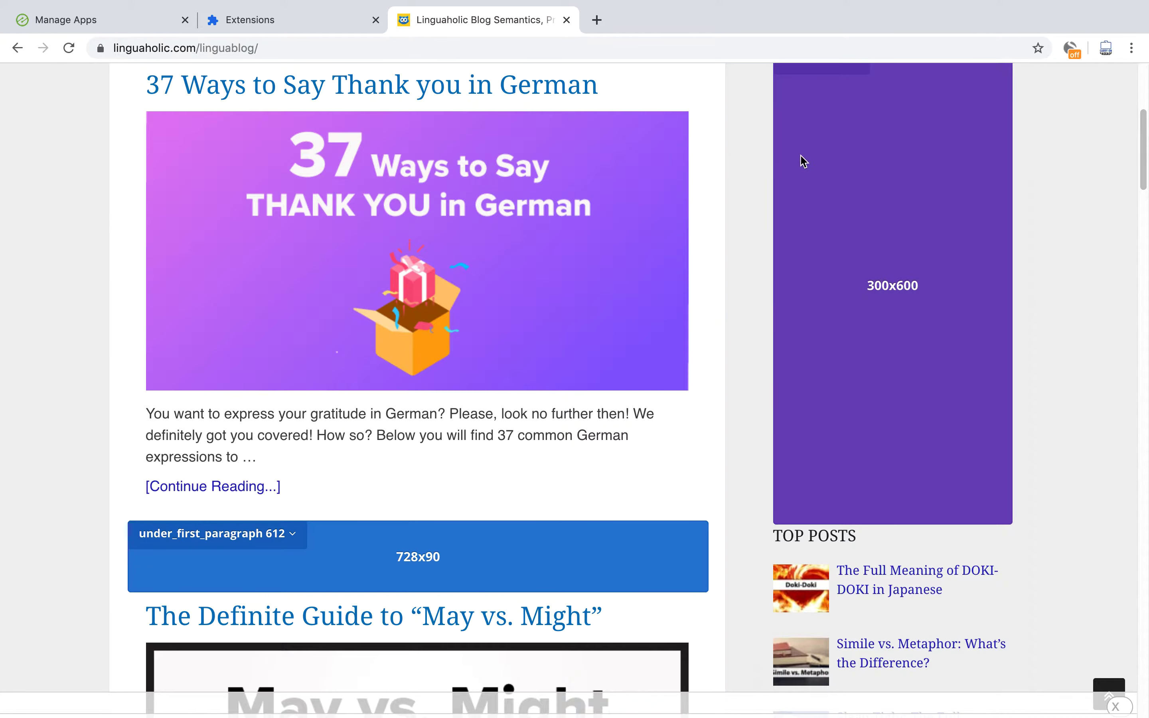
pyautogui.scroll(-6, 838, 275)
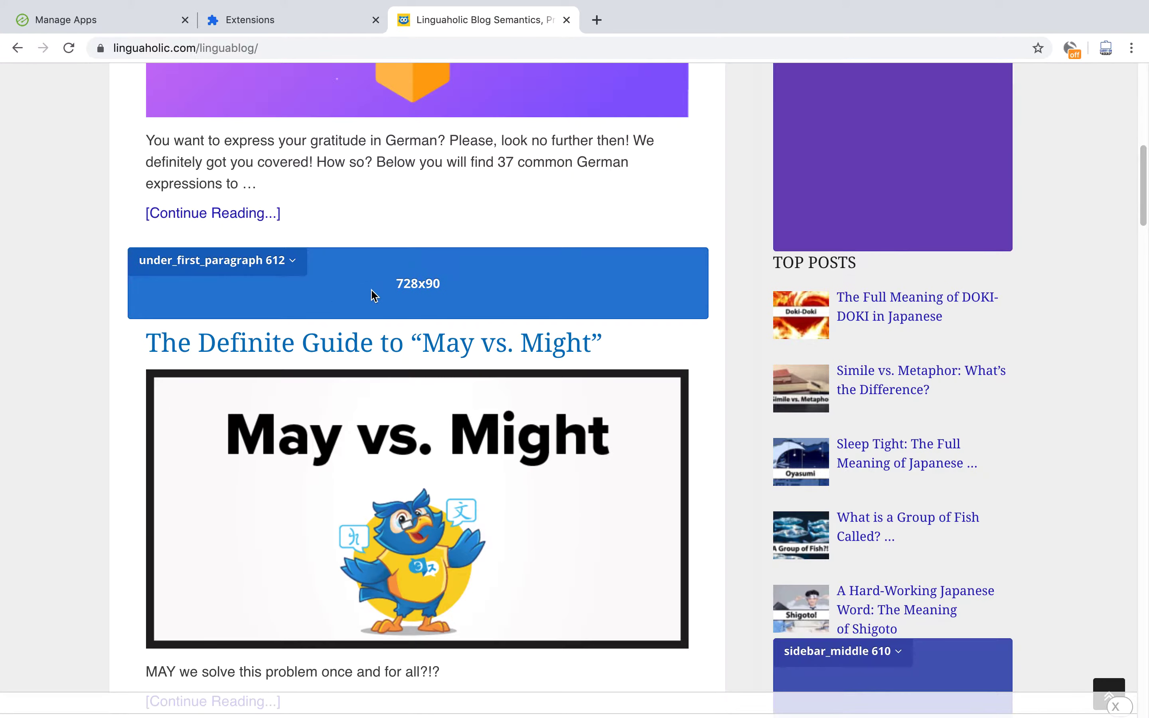
pyautogui.scroll(-6, 411, 295)
pyautogui.scroll(-20, 918, 464)
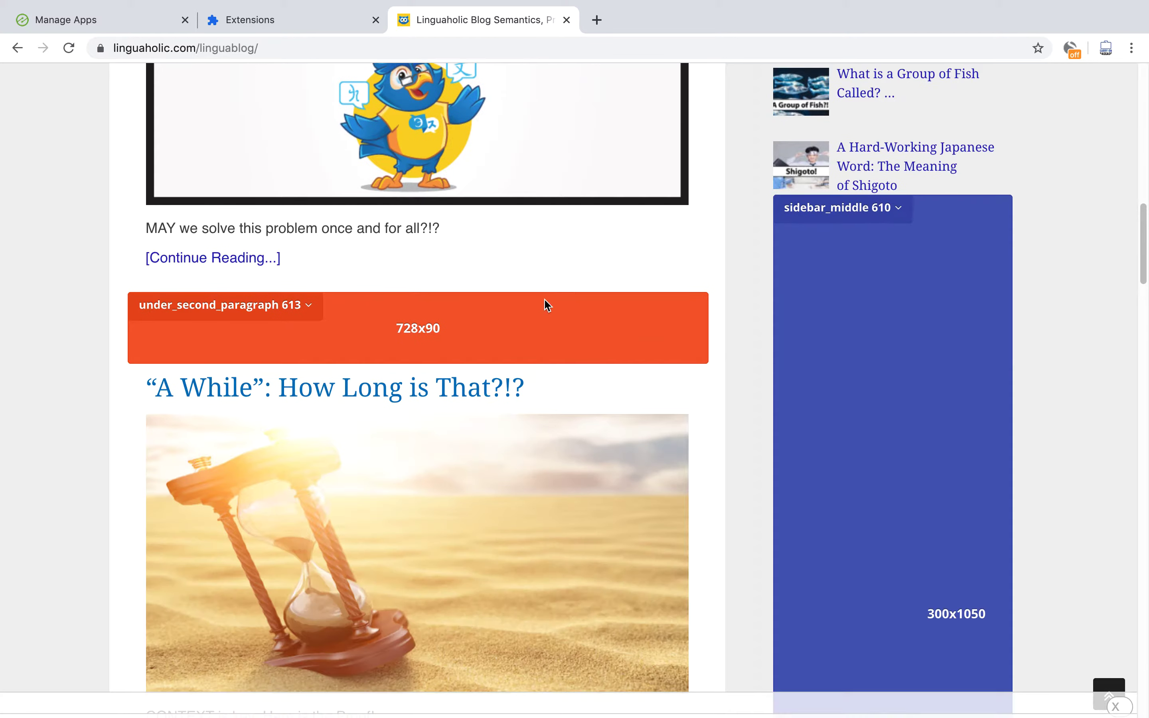
pyautogui.scroll(-20, 486, 312)
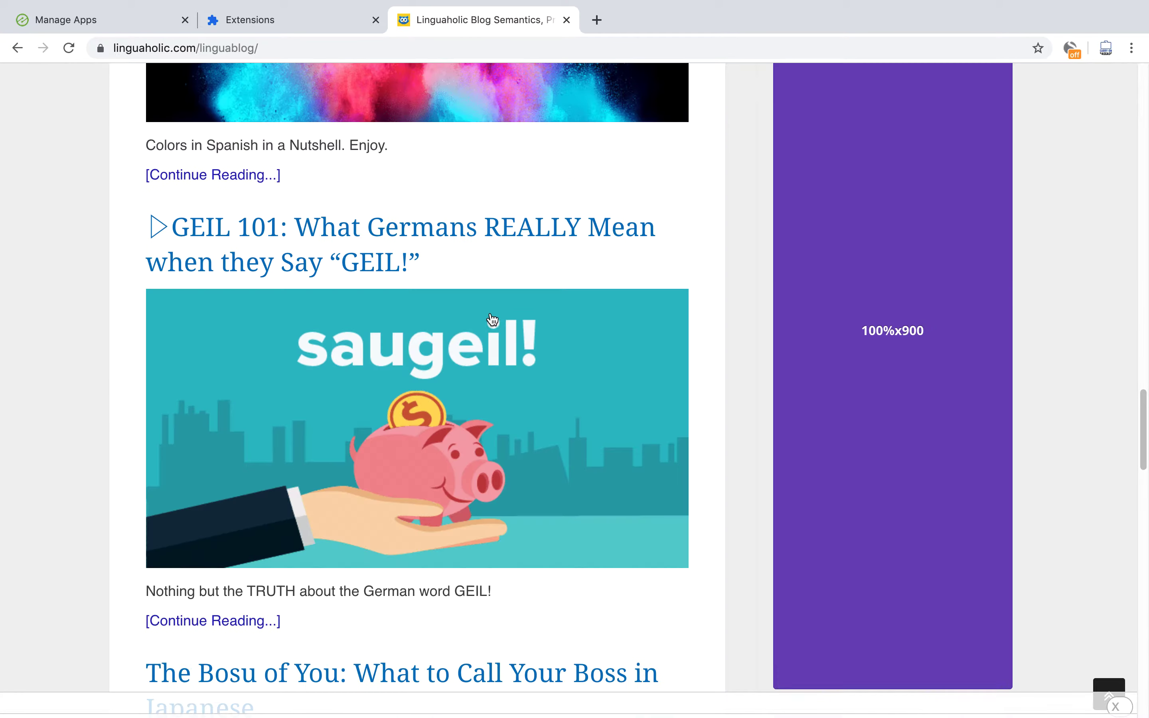
pyautogui.scroll(-13, 501, 320)
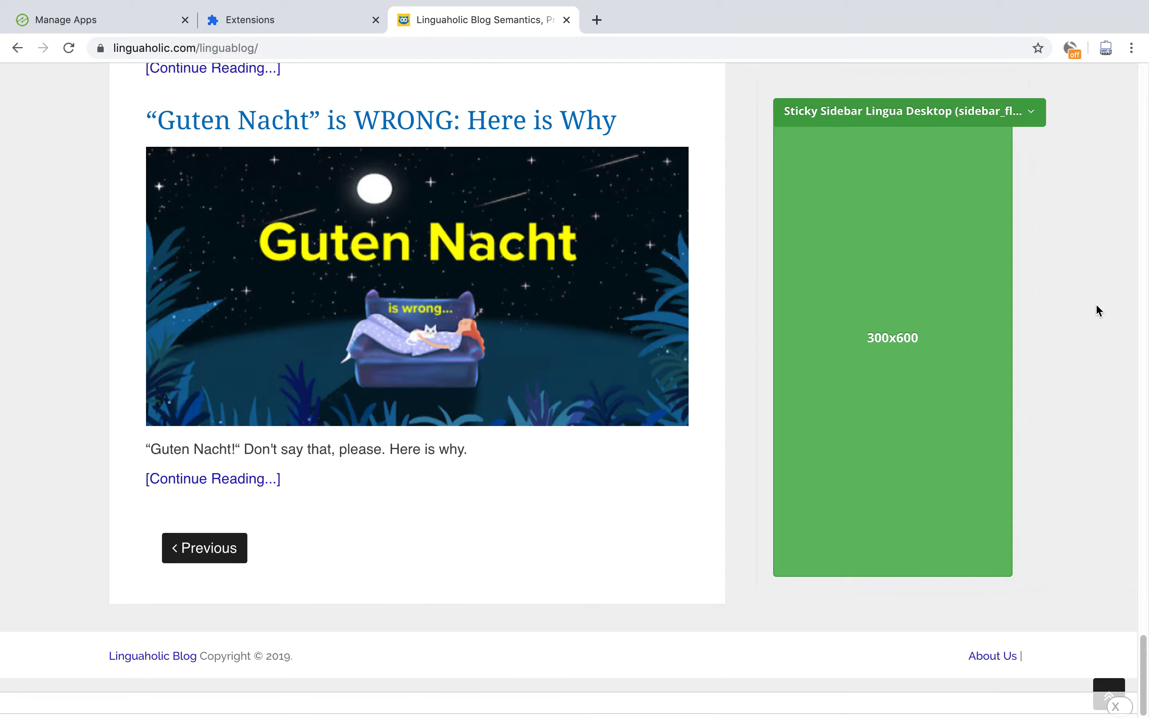
pyautogui.scroll(15, 777, 266)
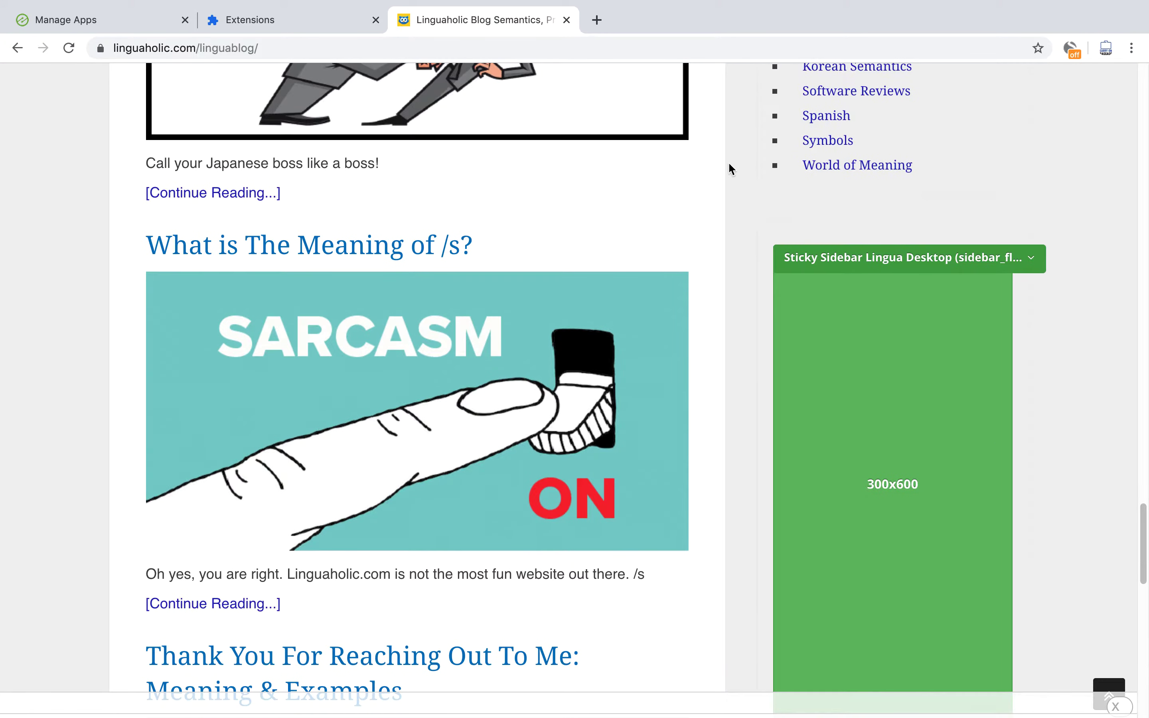
pyautogui.scroll(-17, 733, 180)
pyautogui.scroll(-5, 445, 134)
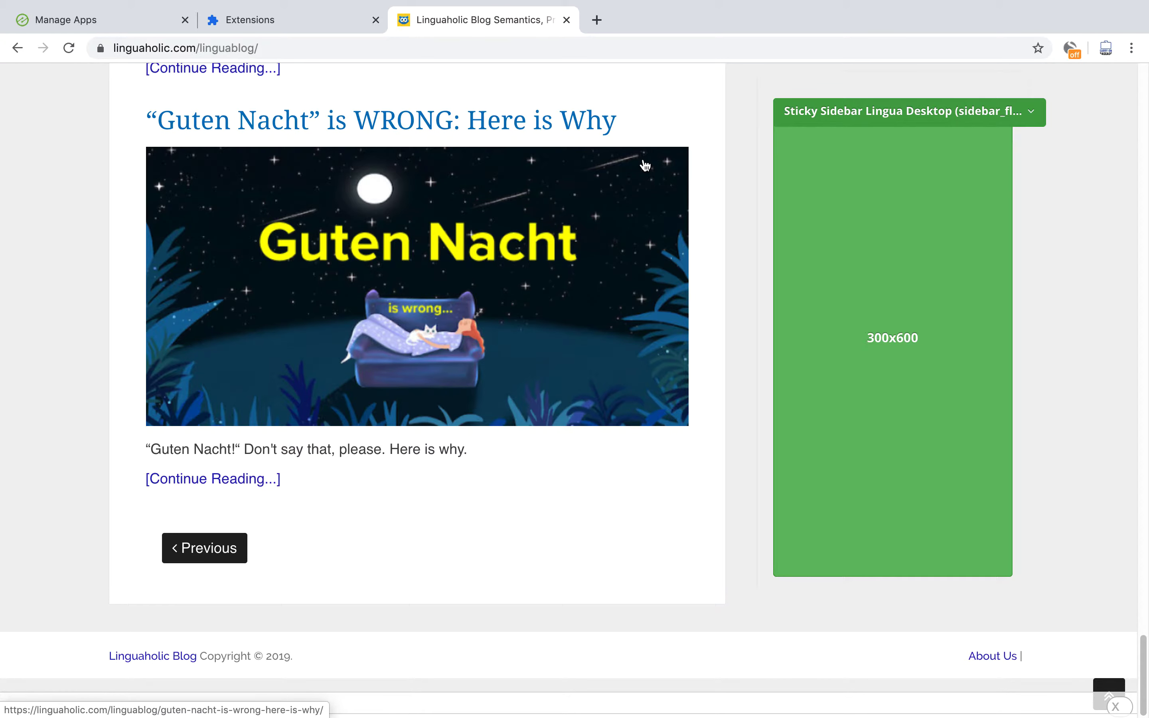
pyautogui.scroll(20, 562, 160)
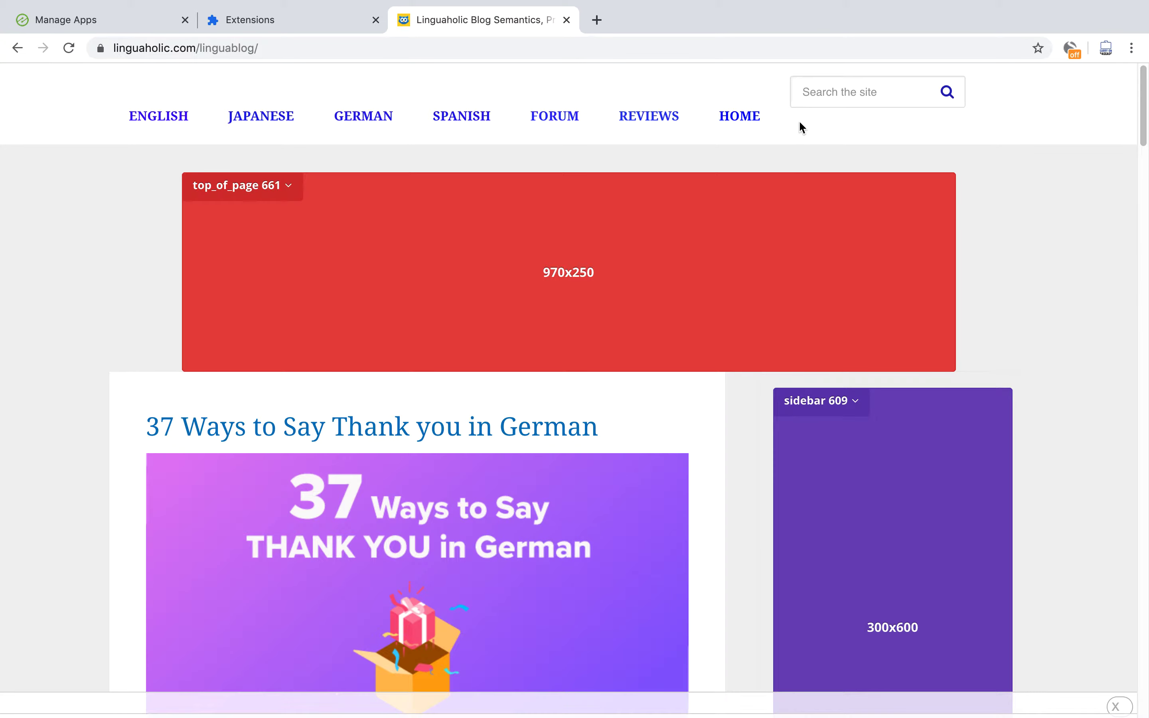
# Set the Ezoic Ad Tester extension to only show indicators for the placeholders on the blog page.
pyautogui.click(1132, 47)
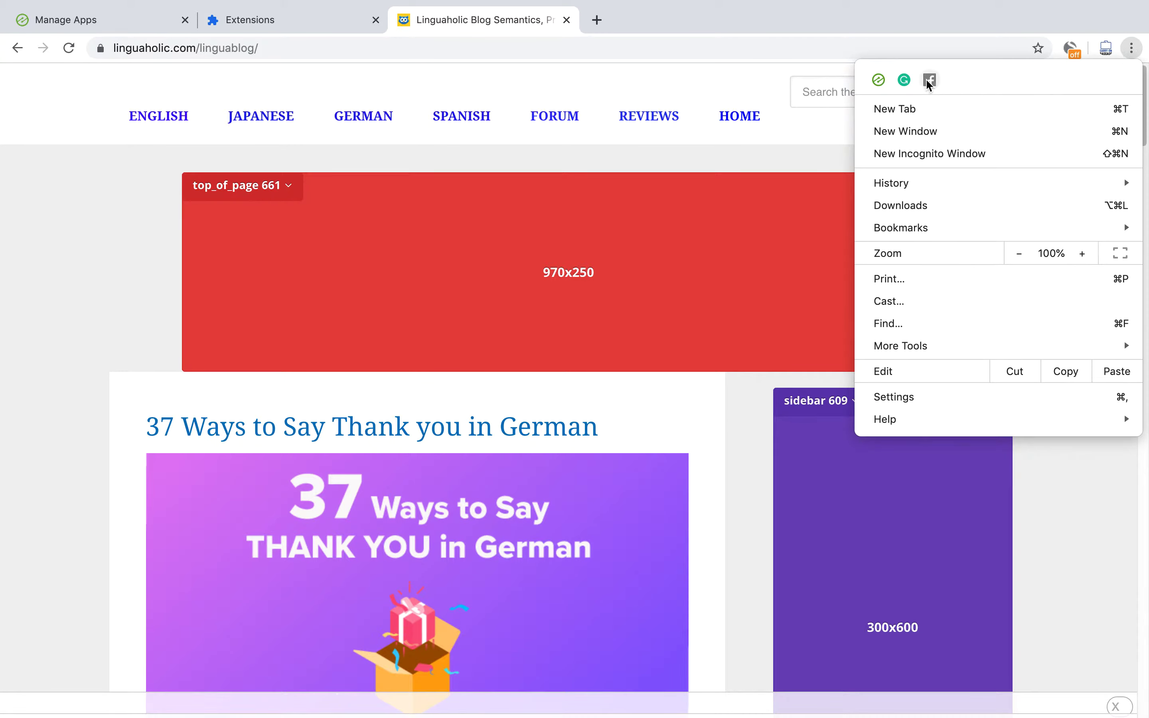
pyautogui.click(877, 79)
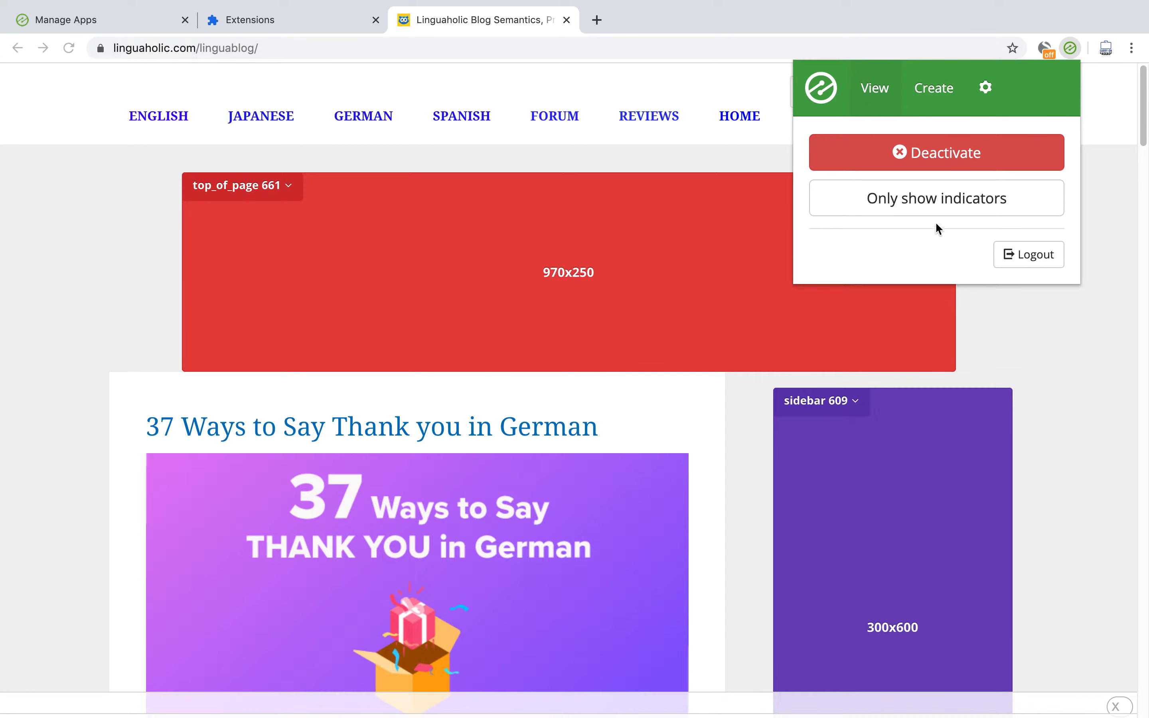
pyautogui.click(921, 200)
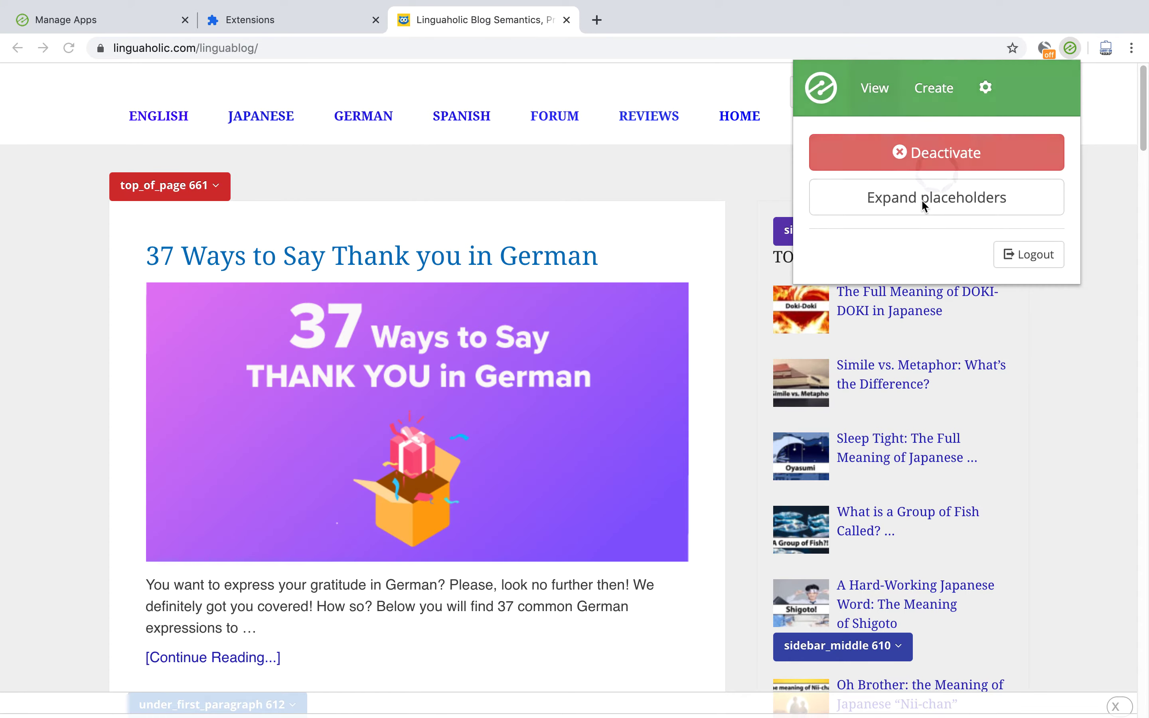
pyautogui.click(1088, 358)
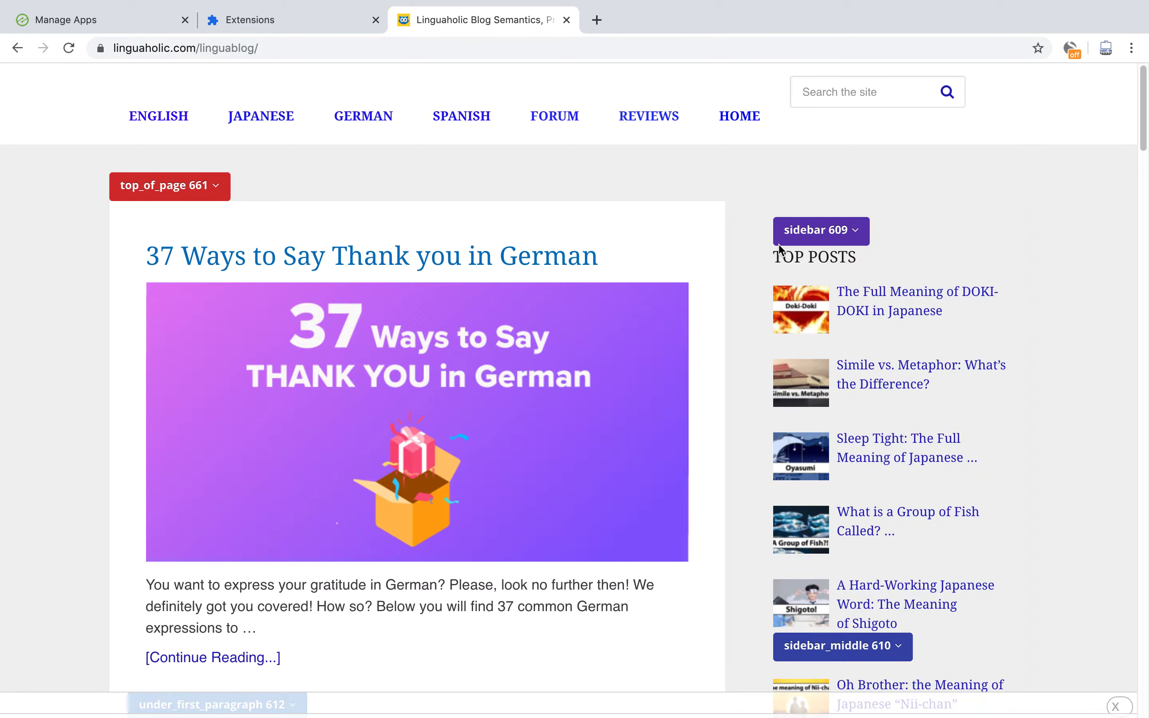
# Review the collapsed placeholder indicators around the first articles and the sidebar.
pyautogui.scroll(-1, 745, 206)
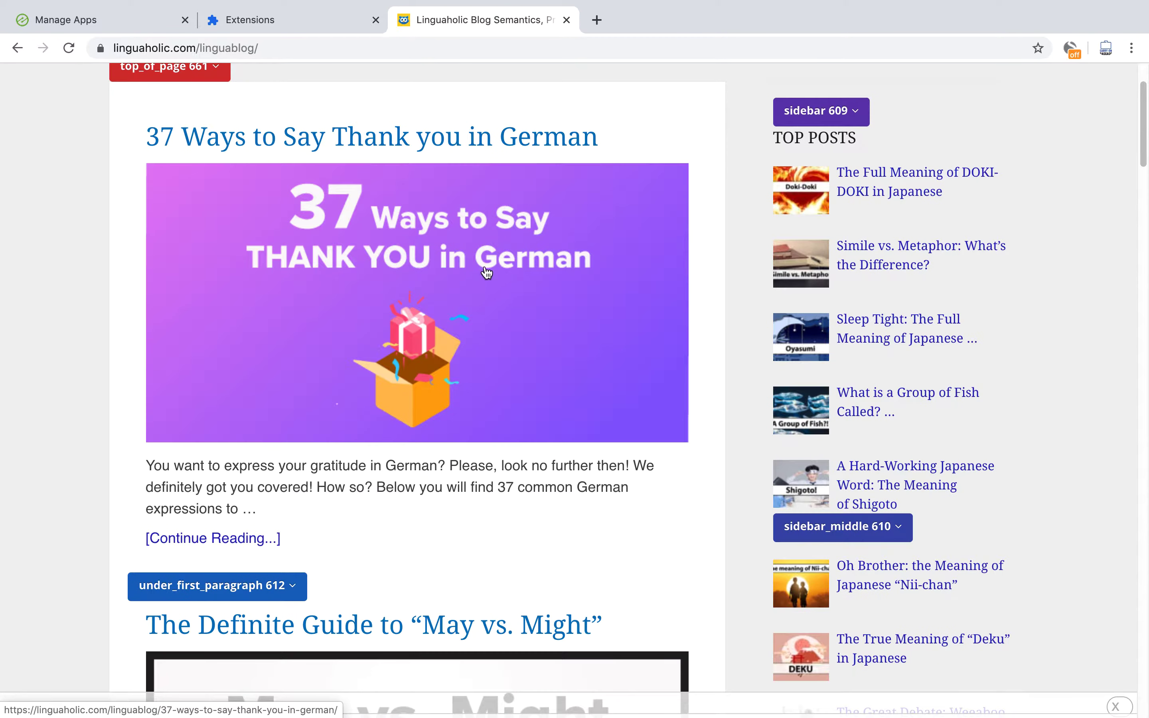
pyautogui.scroll(3, 484, 278)
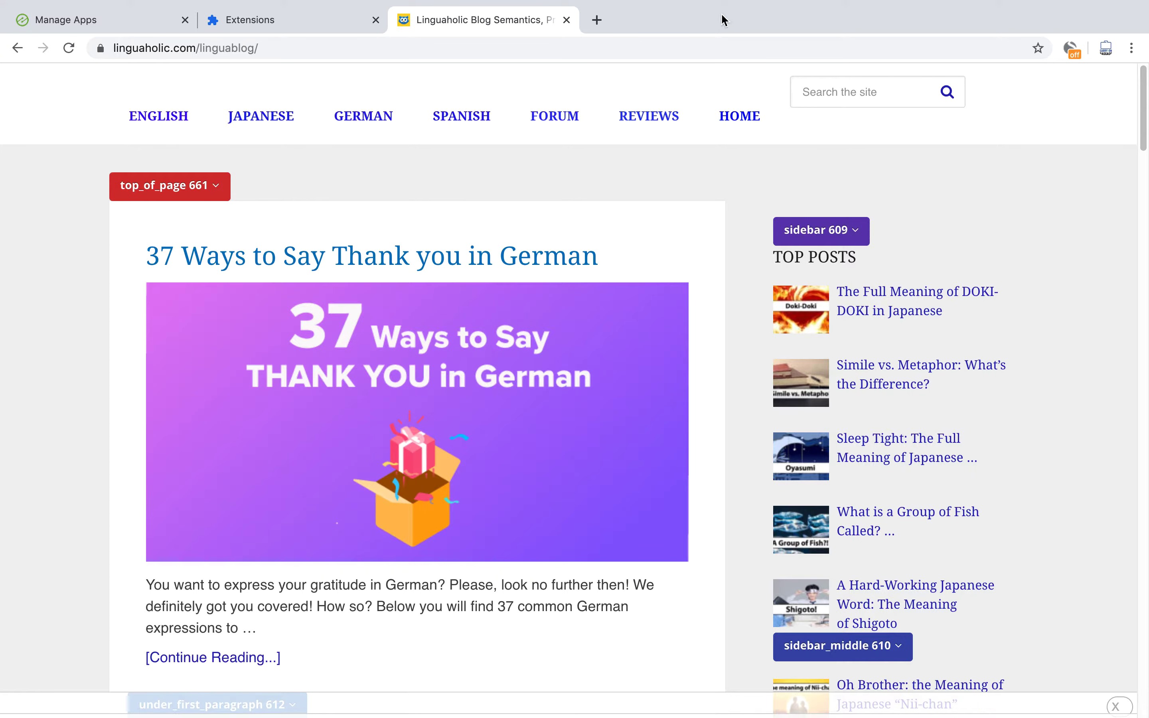
pyautogui.scroll(-3, 496, 171)
pyautogui.scroll(3, 496, 169)
pyautogui.scroll(-2, 910, 227)
pyautogui.scroll(2, 937, 267)
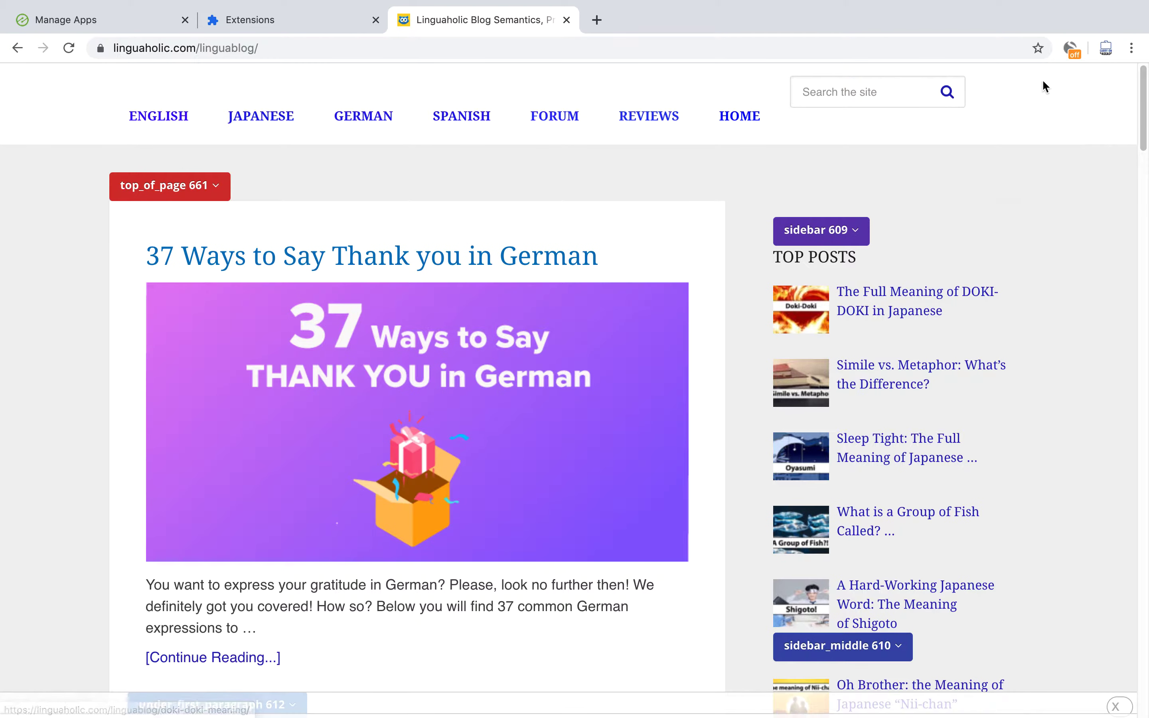
# Start creating an ad placeholder with its size set to Automatically Detect, and enter location selection on the blog page.
pyautogui.click(1132, 48)
pyautogui.click(879, 80)
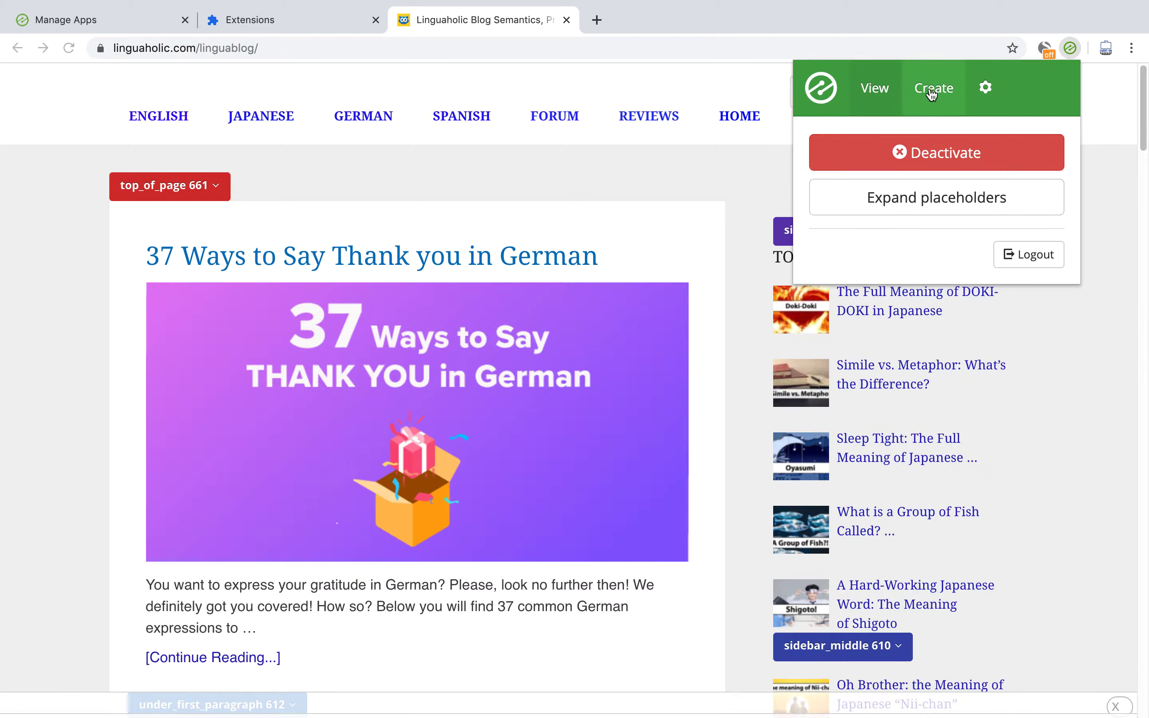
pyautogui.click(931, 92)
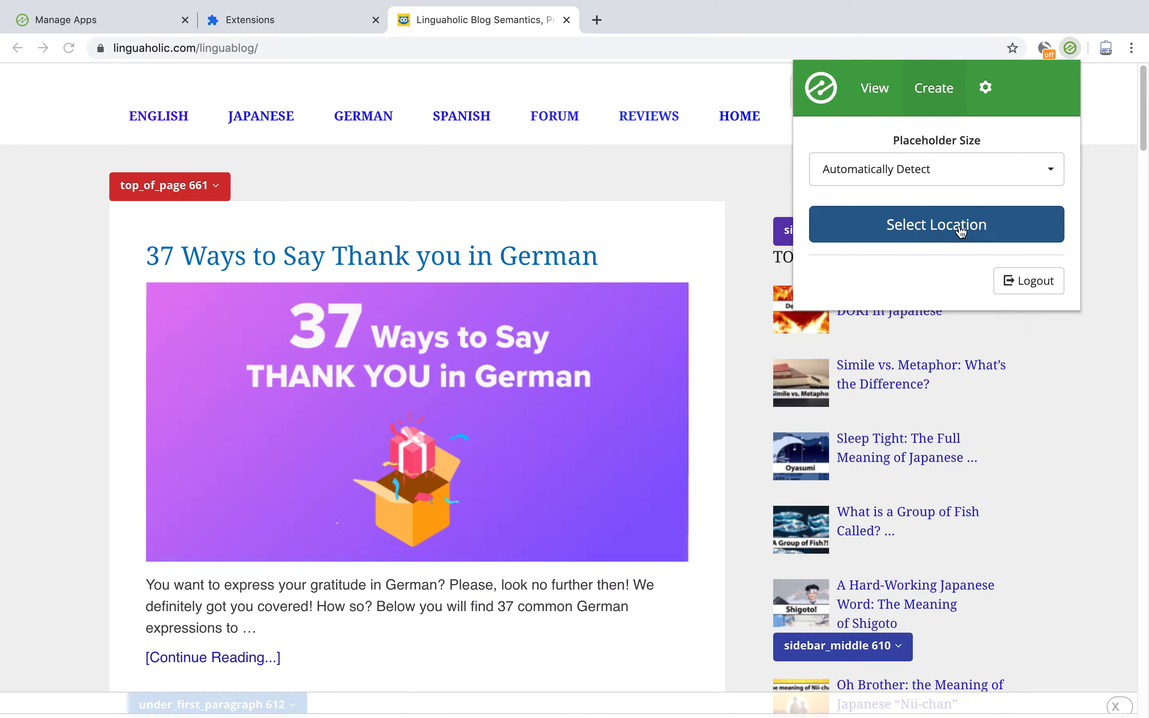
pyautogui.click(965, 227)
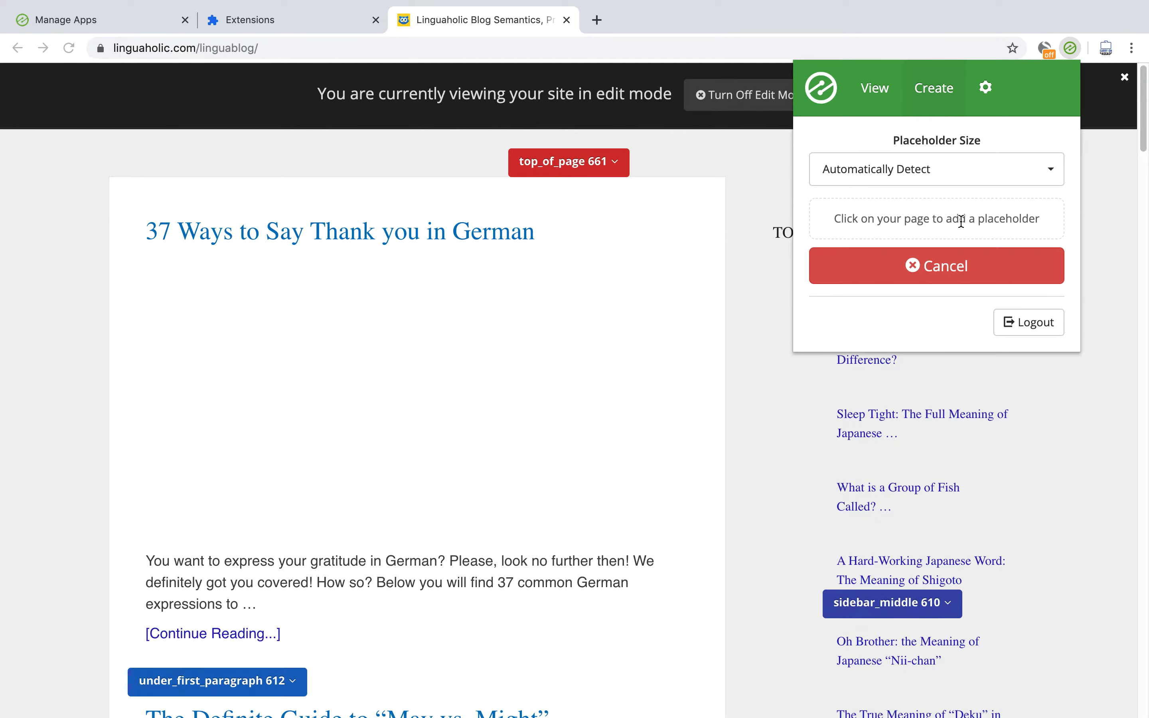
pyautogui.click(1111, 157)
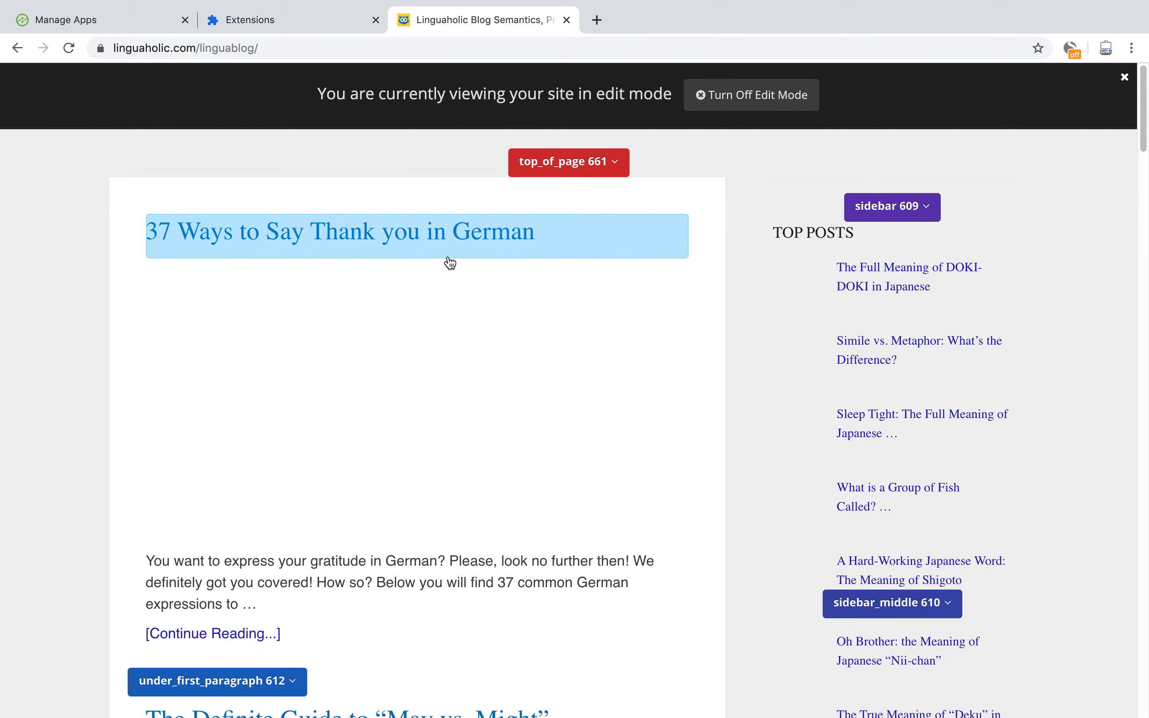
# Inspect the selectable placeholder locations around the page top, the first article and the sidebar.
pyautogui.scroll(-2, 293, 350)
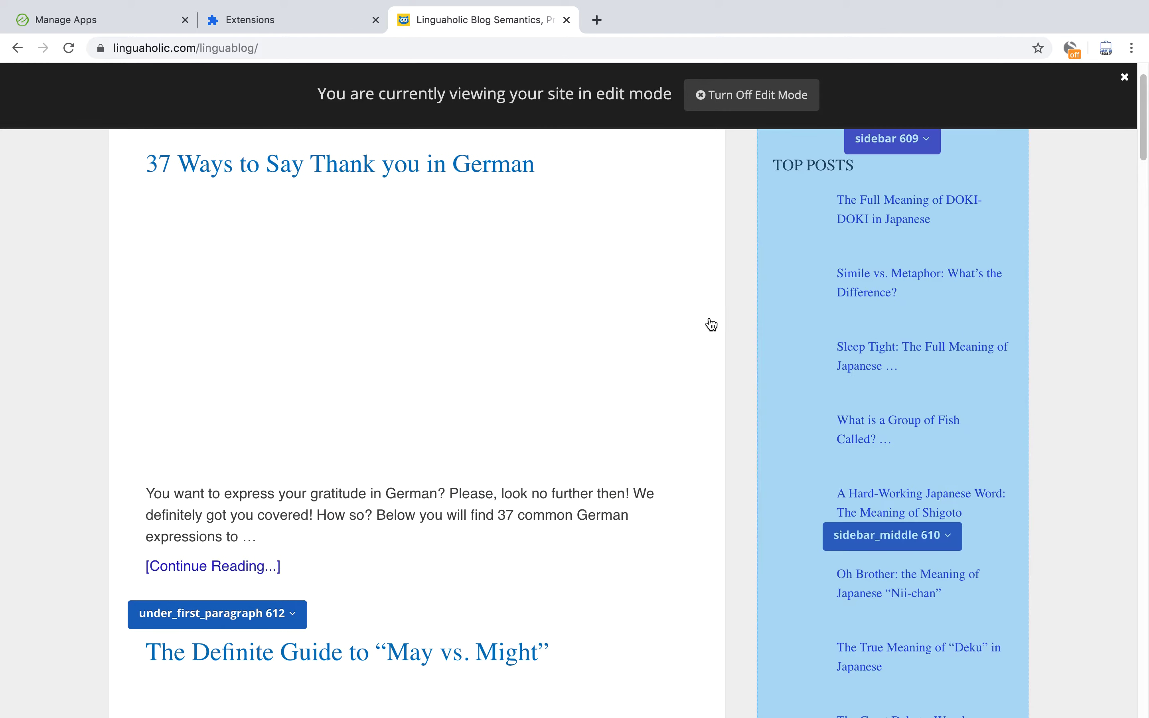
pyautogui.scroll(1, 442, 342)
pyautogui.scroll(2, 441, 342)
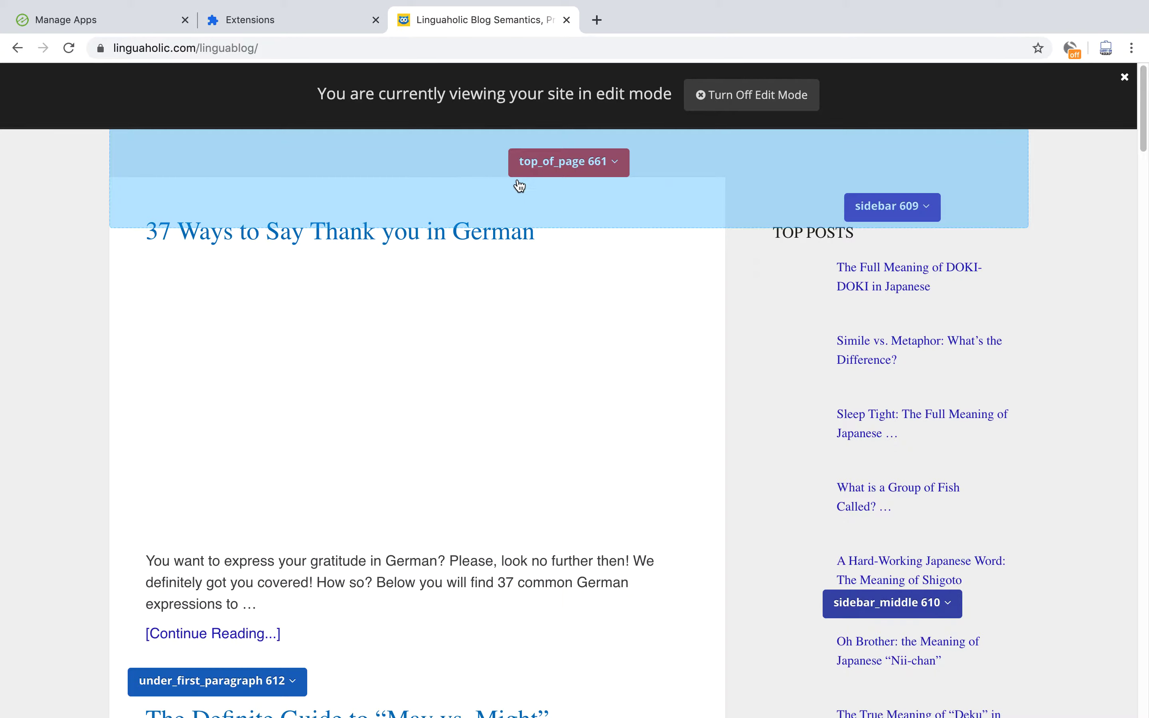
pyautogui.scroll(-2, 546, 230)
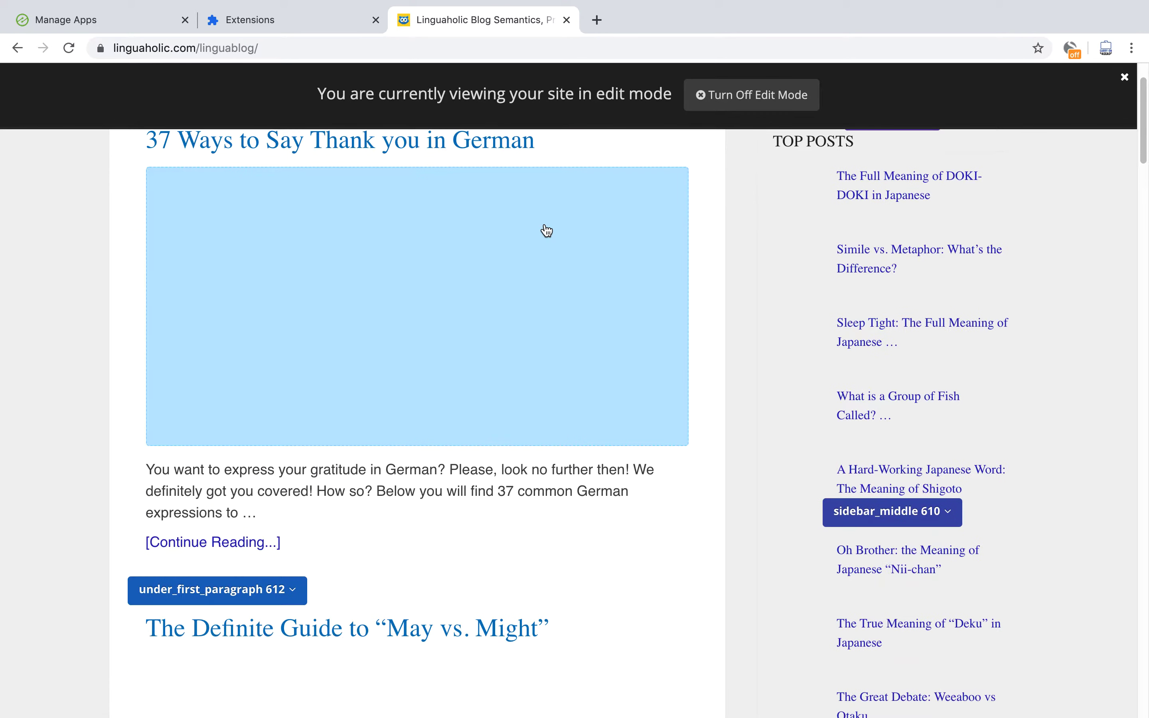
pyautogui.scroll(2, 547, 231)
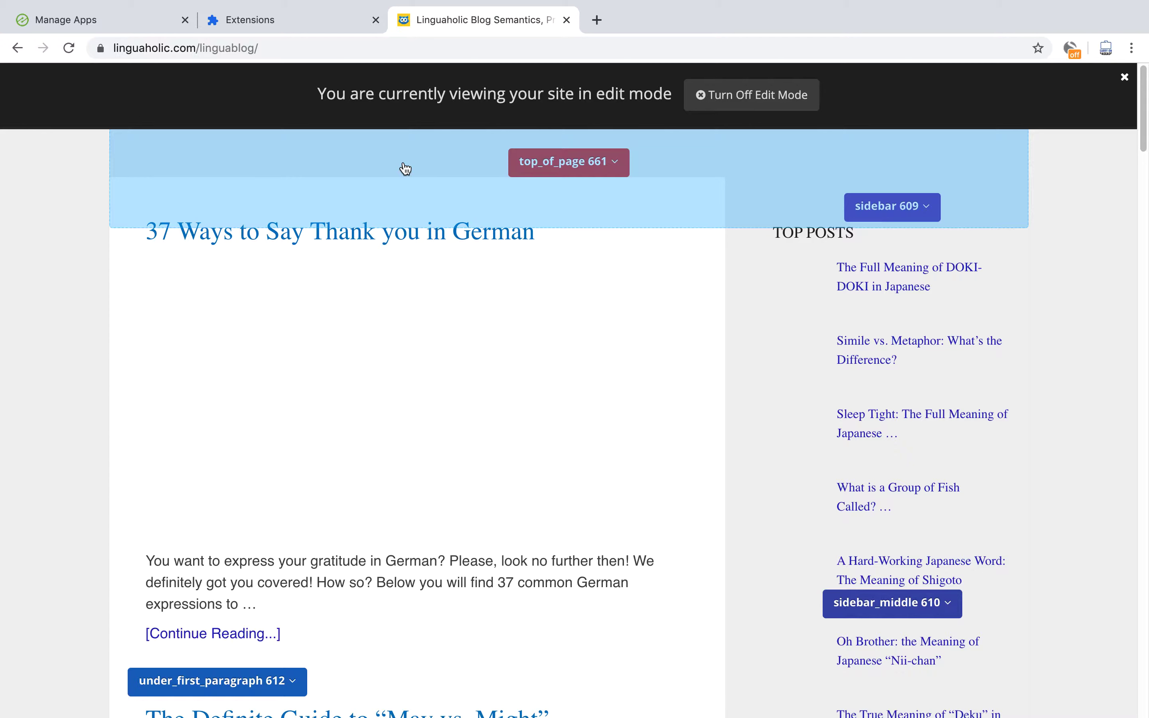
# Choose an insertion spot for the new placeholder in the div#page area above the first article, and examine the available page positions.
pyautogui.click(405, 169)
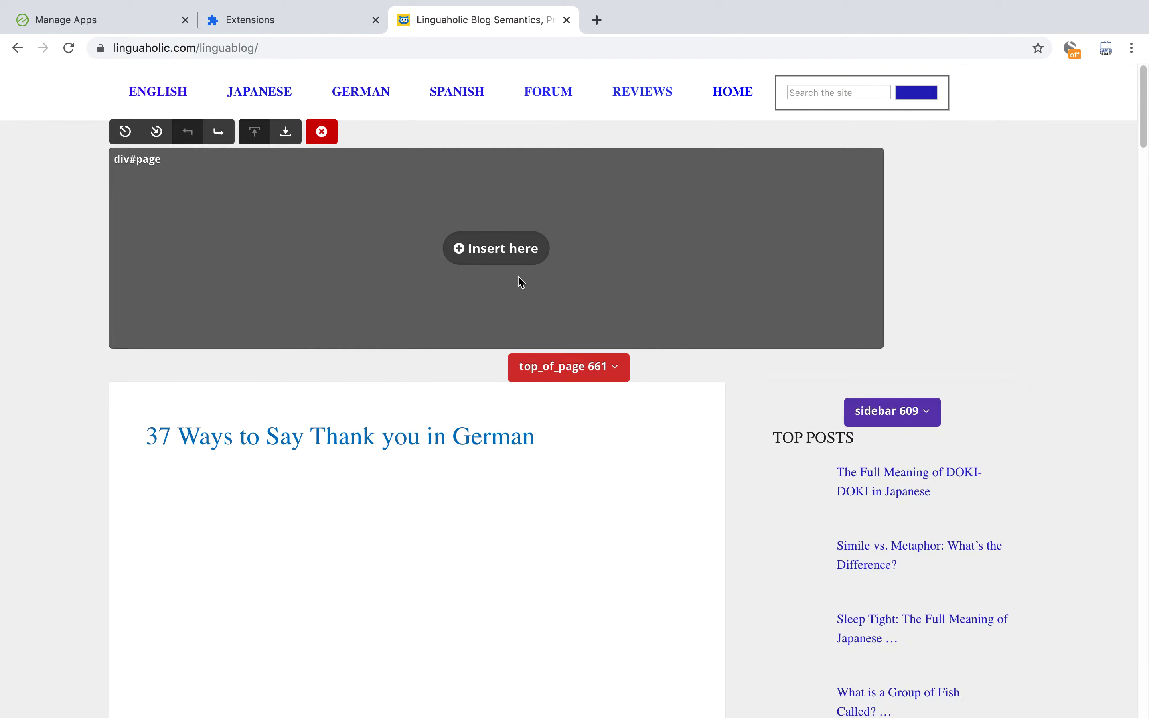
pyautogui.click(499, 257)
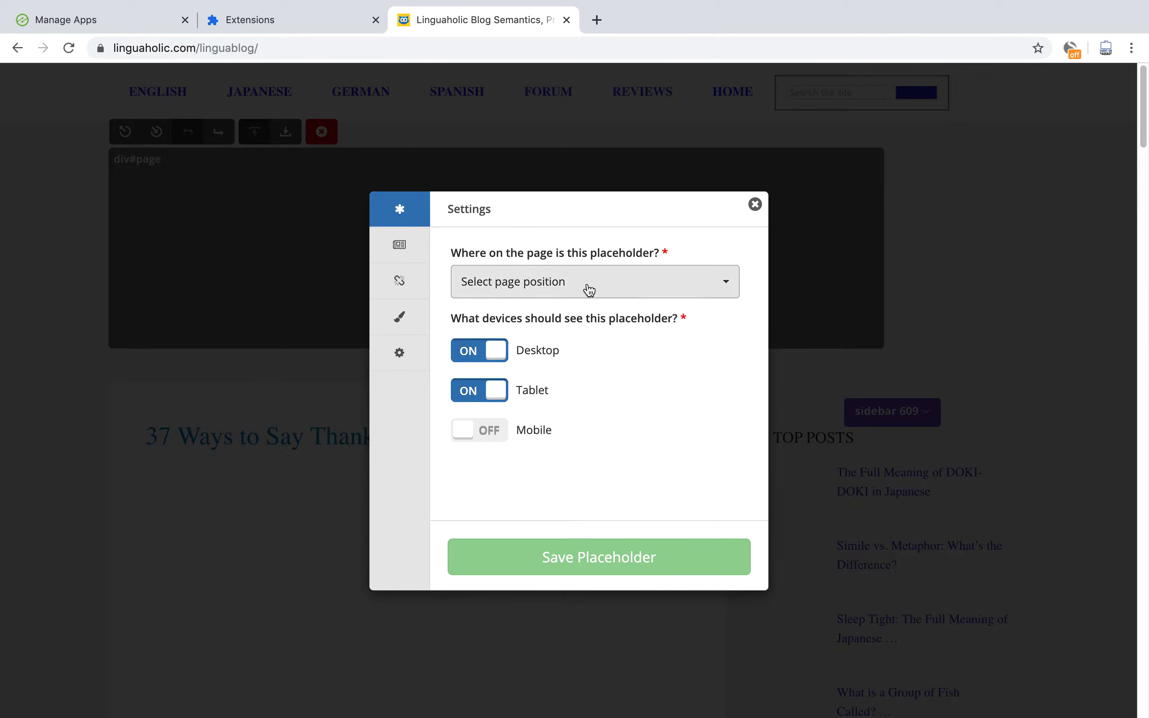
pyautogui.click(590, 289)
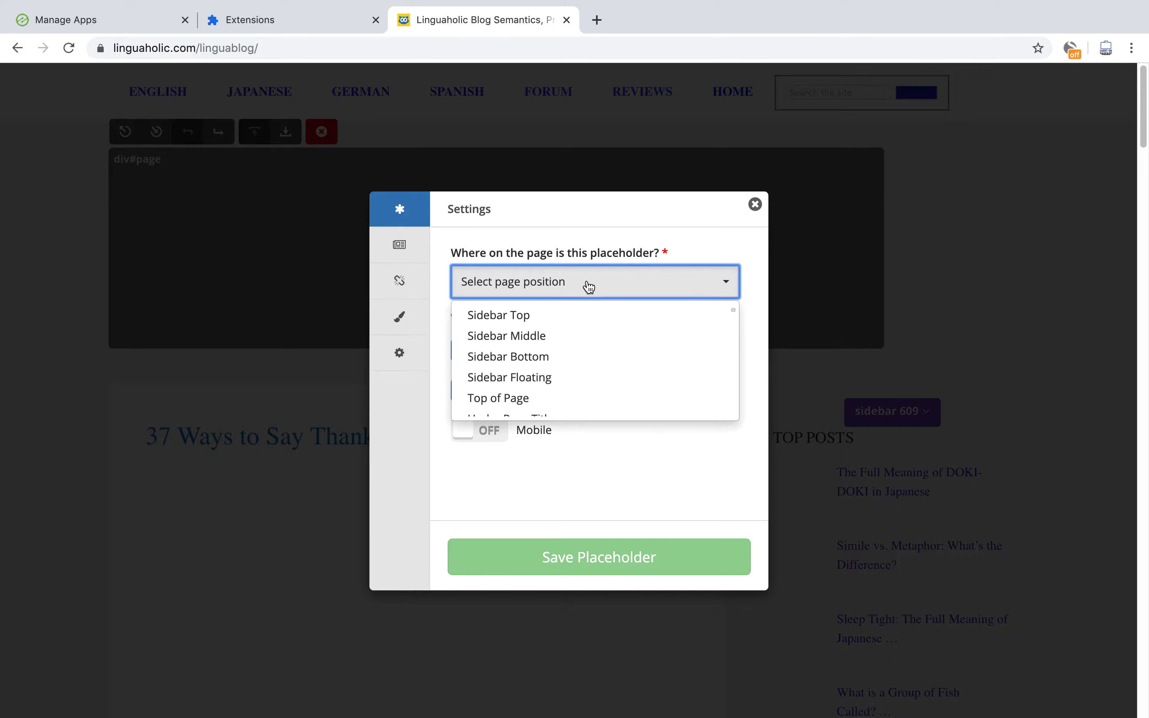
pyautogui.scroll(-5, 546, 315)
pyautogui.scroll(5, 556, 318)
pyautogui.scroll(-1, 570, 331)
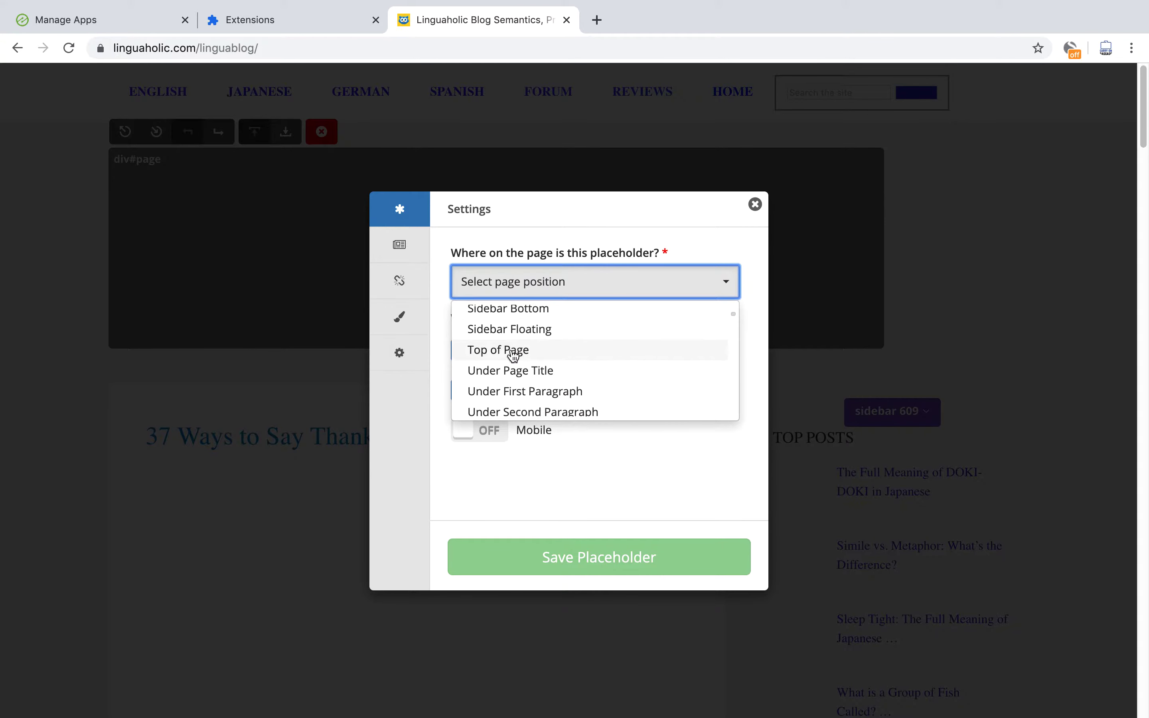
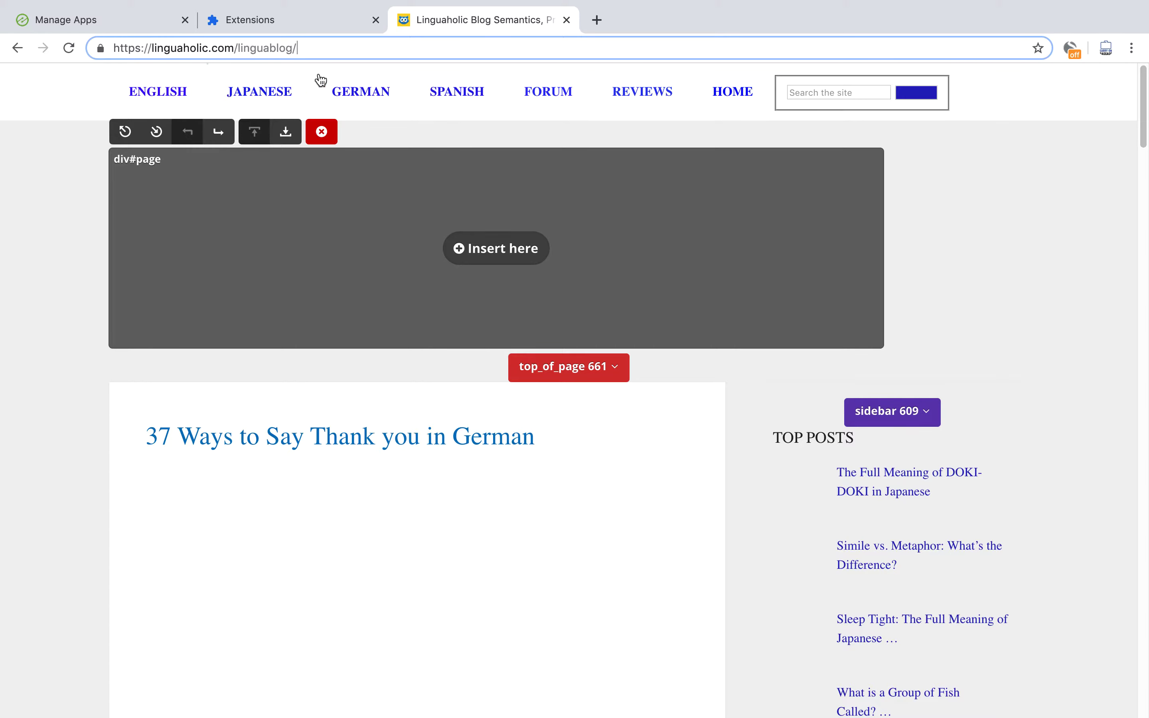
# Leave location selection and deactivate the Ezoic placeholder view on the blog page.
pyautogui.click(364, 90)
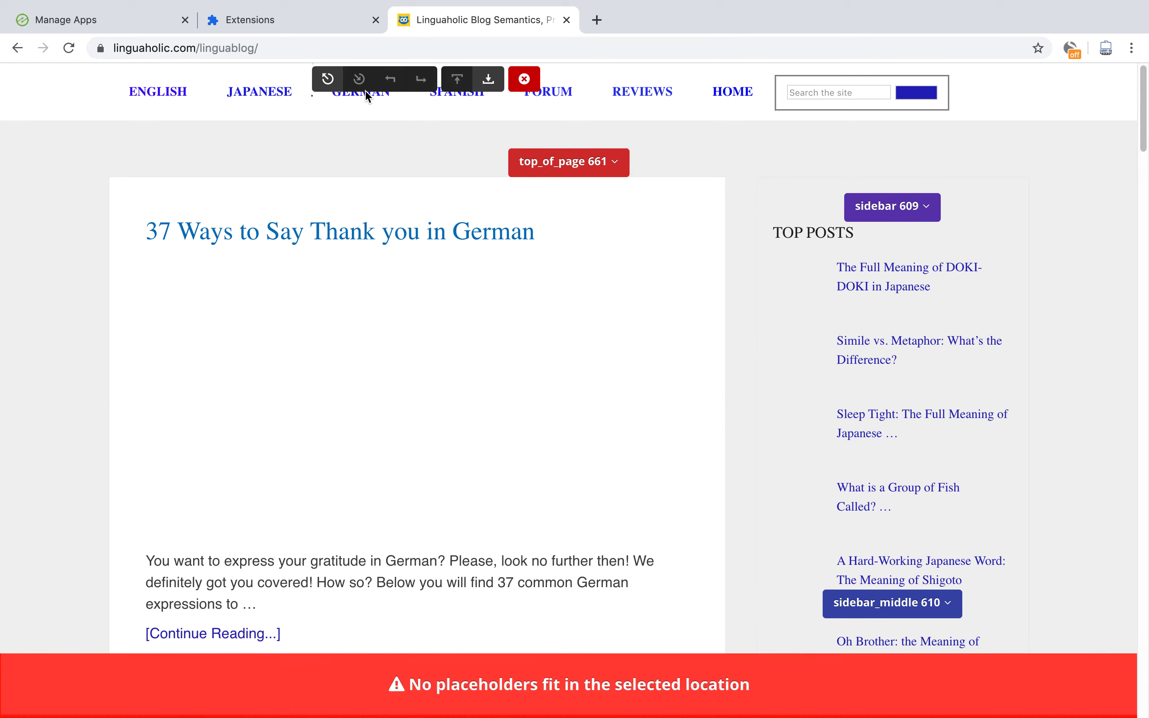
pyautogui.click(524, 81)
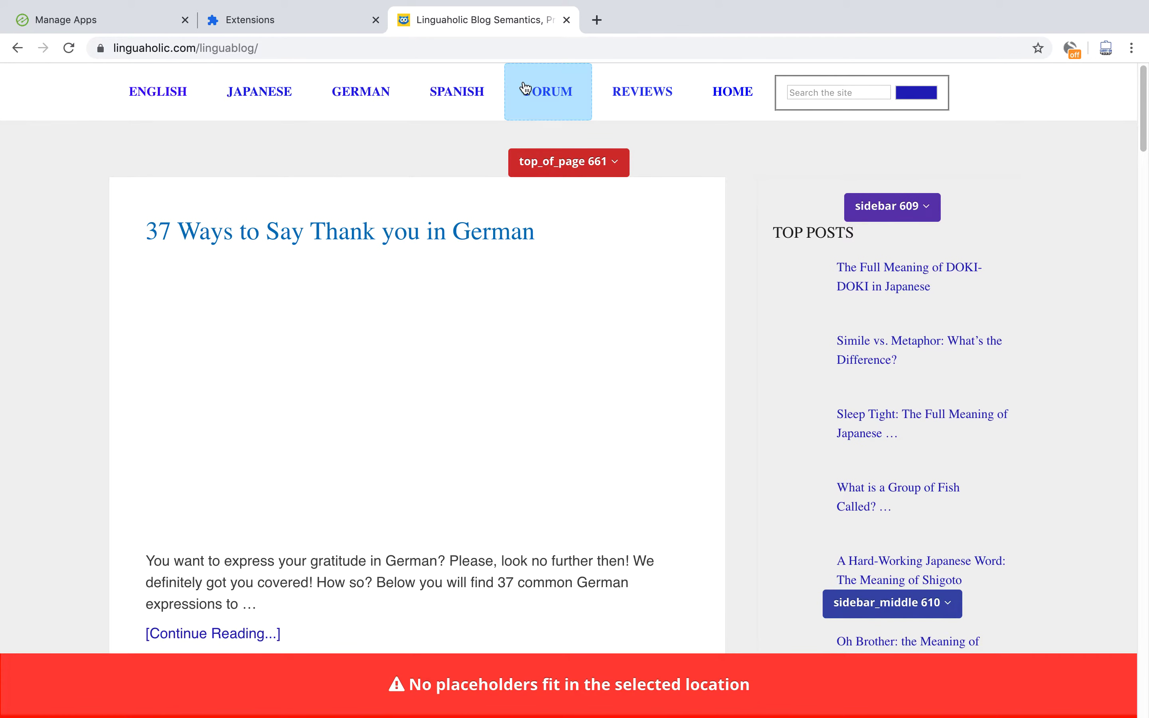
pyautogui.click(1131, 48)
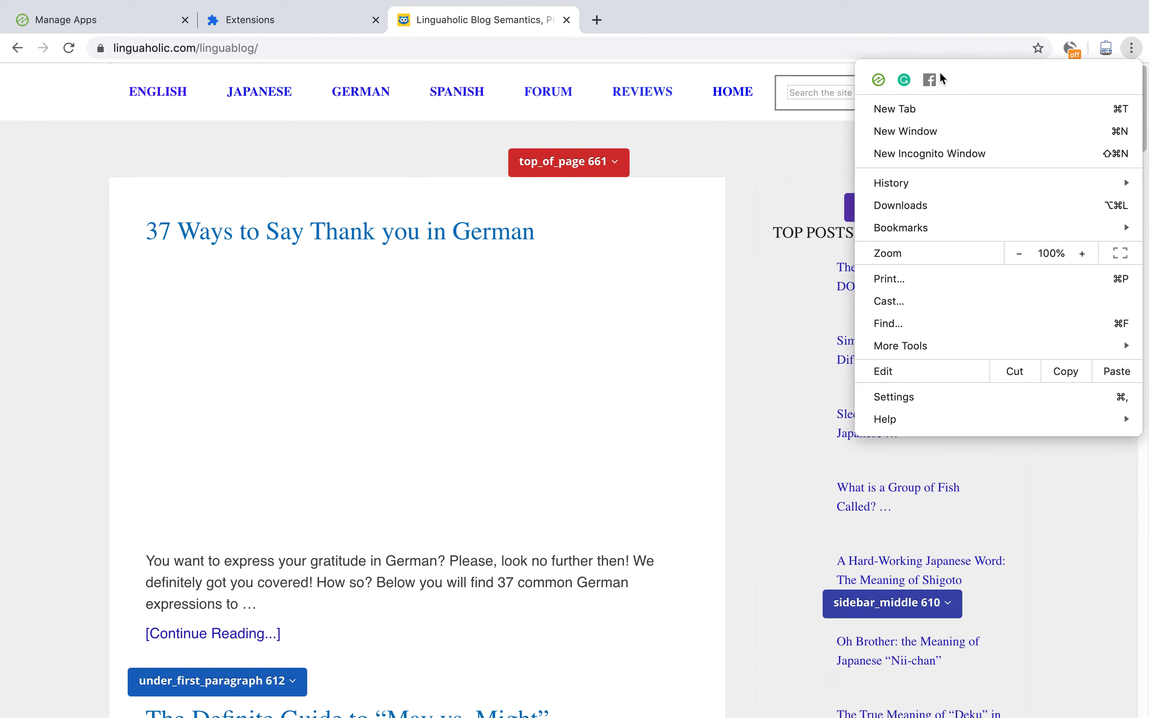
pyautogui.click(878, 79)
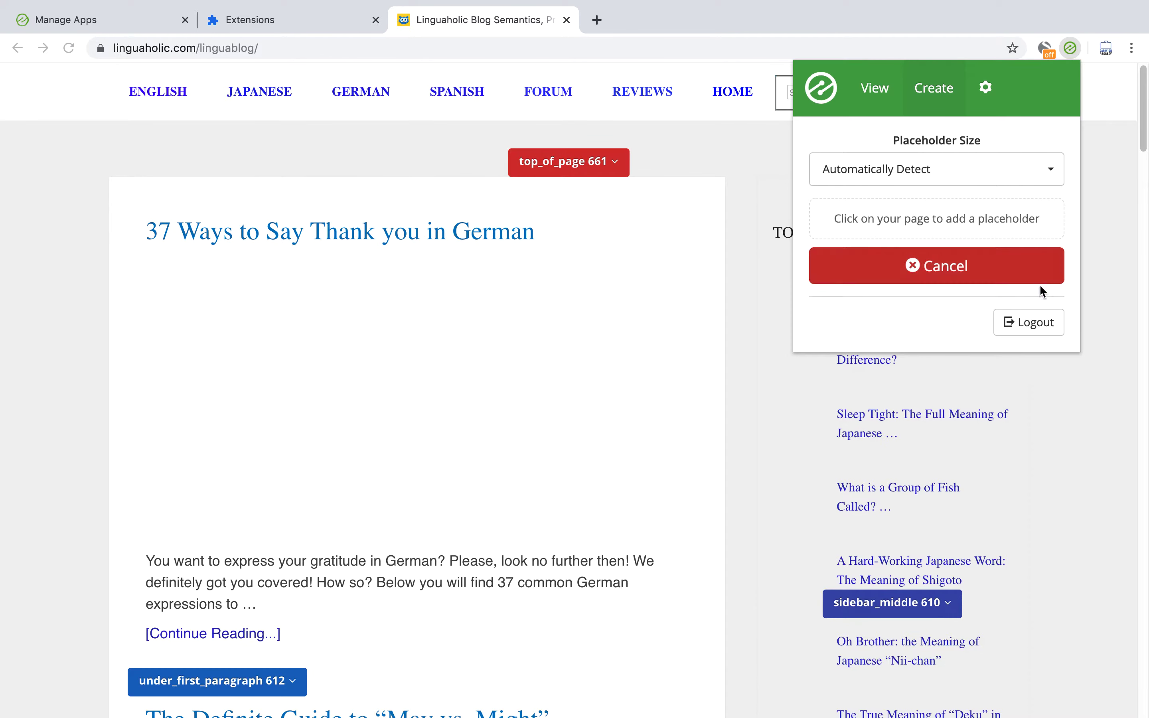
pyautogui.click(883, 94)
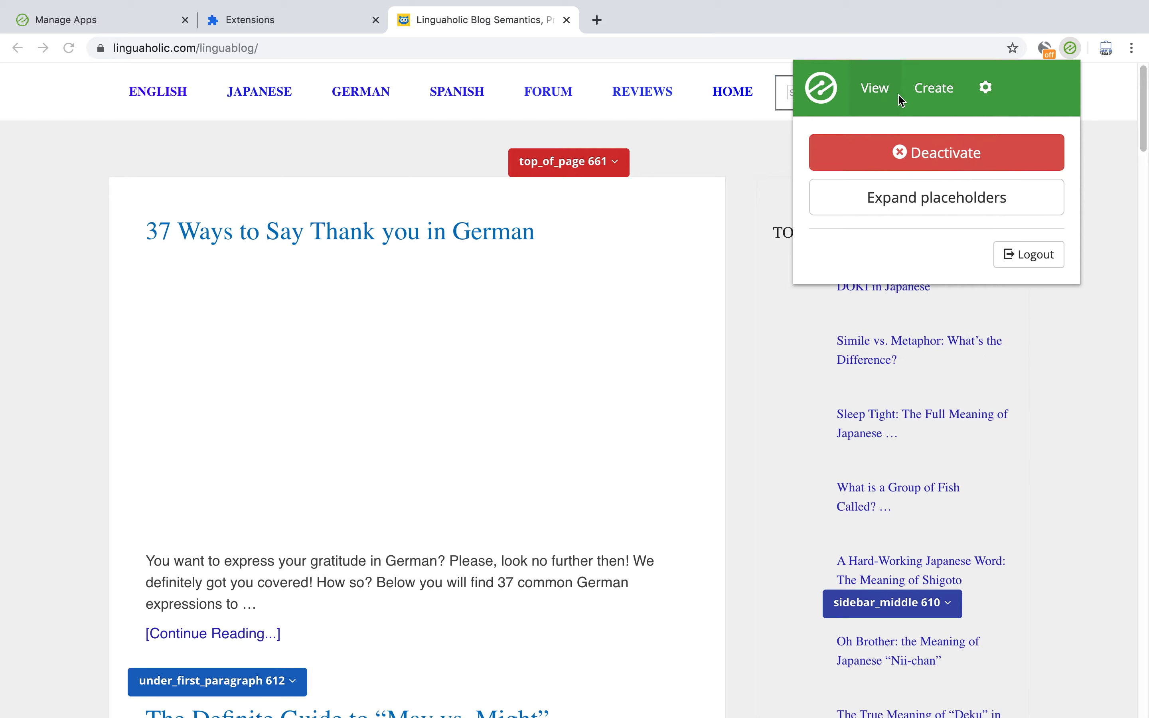
pyautogui.click(926, 161)
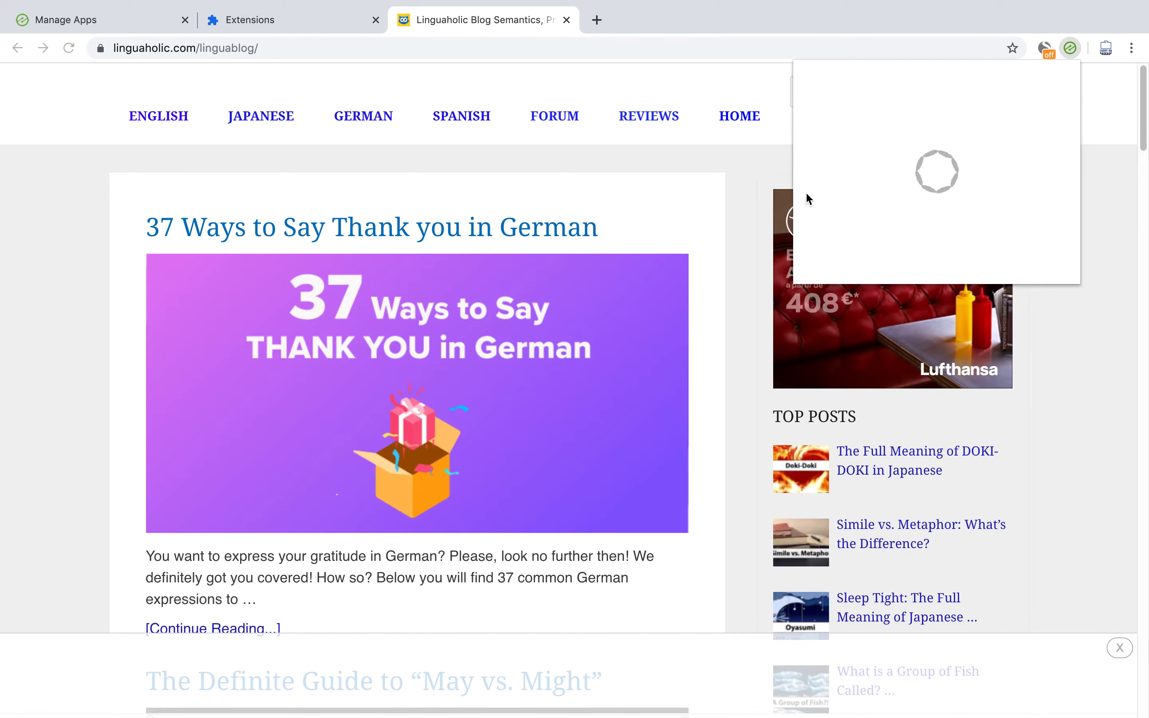
pyautogui.click(1124, 270)
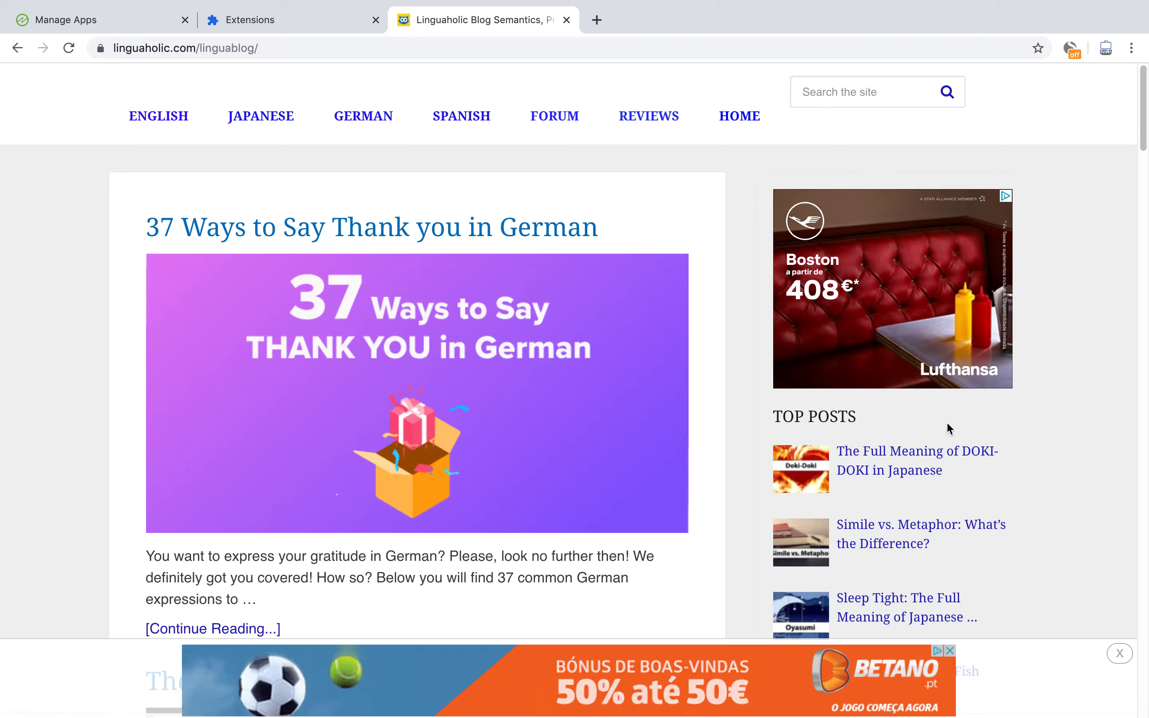
# Examine the live ads shown between the first articles and in the sidebar of the blog page.
pyautogui.scroll(-10, 565, 475)
pyautogui.scroll(-5, 565, 546)
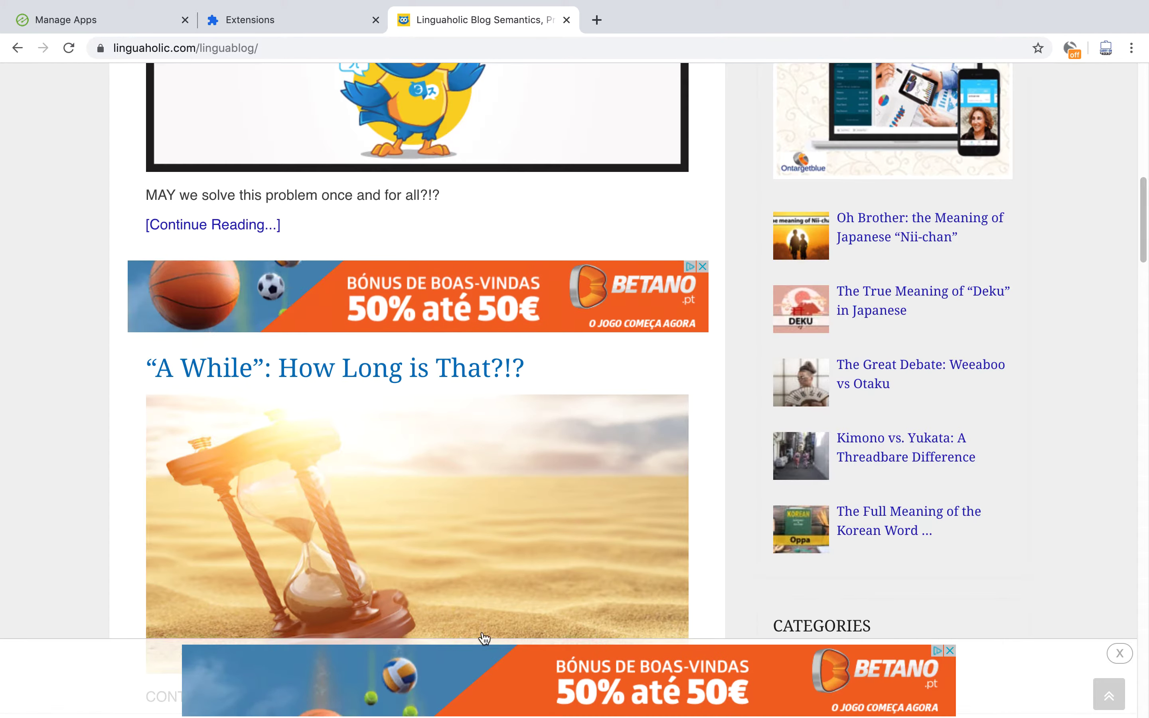
pyautogui.scroll(4, 528, 475)
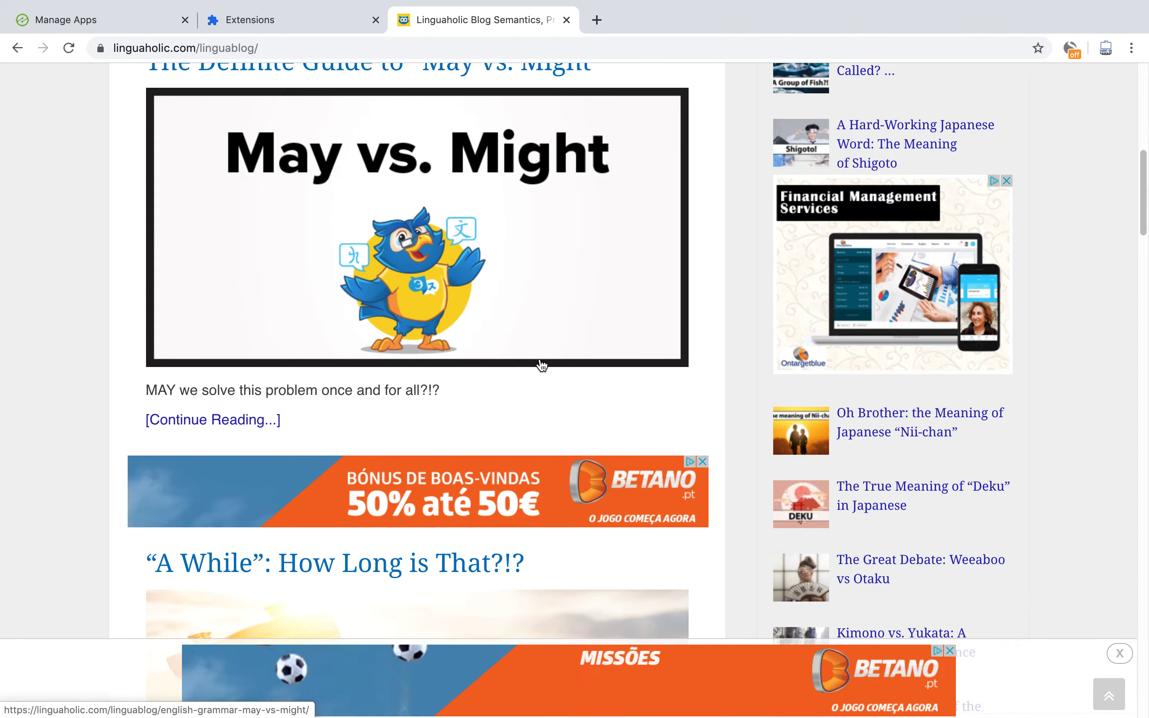
pyautogui.scroll(4, 545, 366)
pyautogui.scroll(5, 545, 366)
pyautogui.scroll(-5, 554, 354)
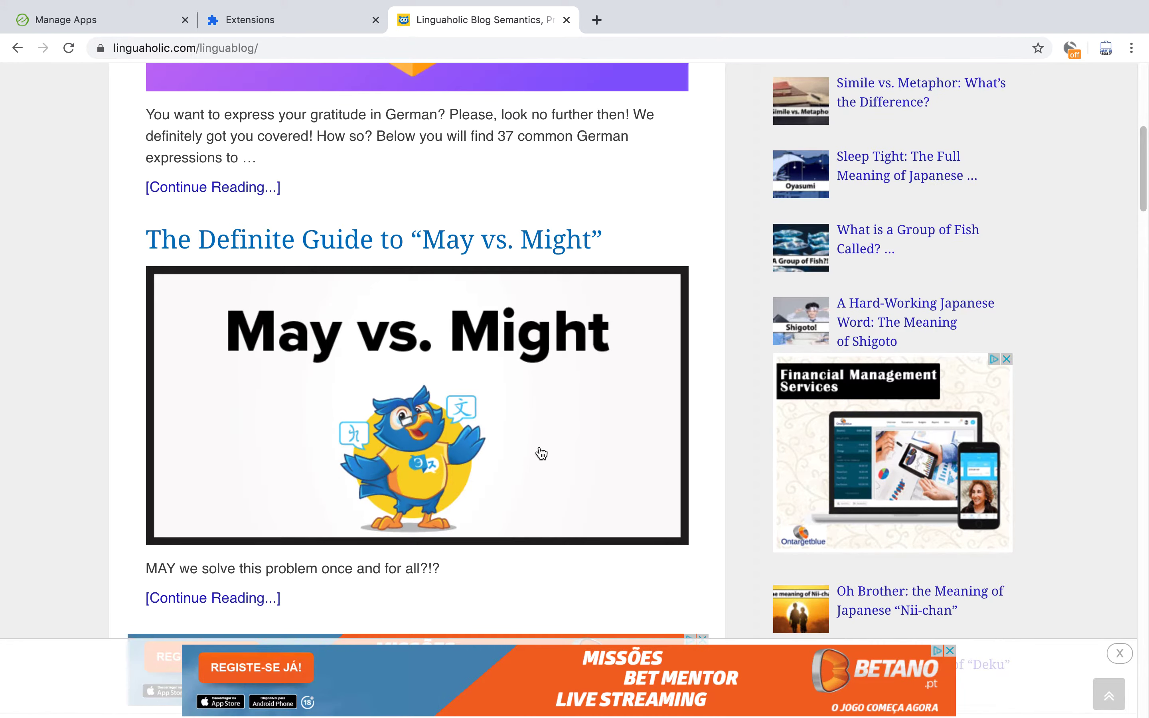
pyautogui.scroll(-10, 542, 455)
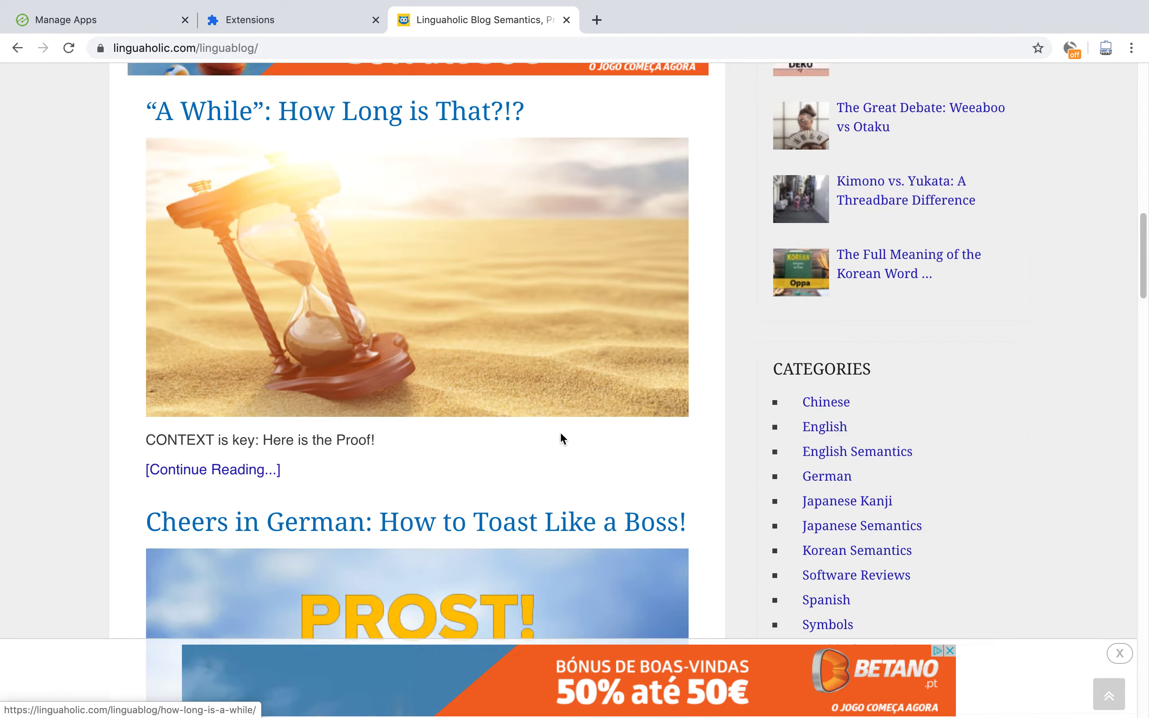
pyautogui.scroll(-5, 562, 437)
pyautogui.scroll(10, 566, 443)
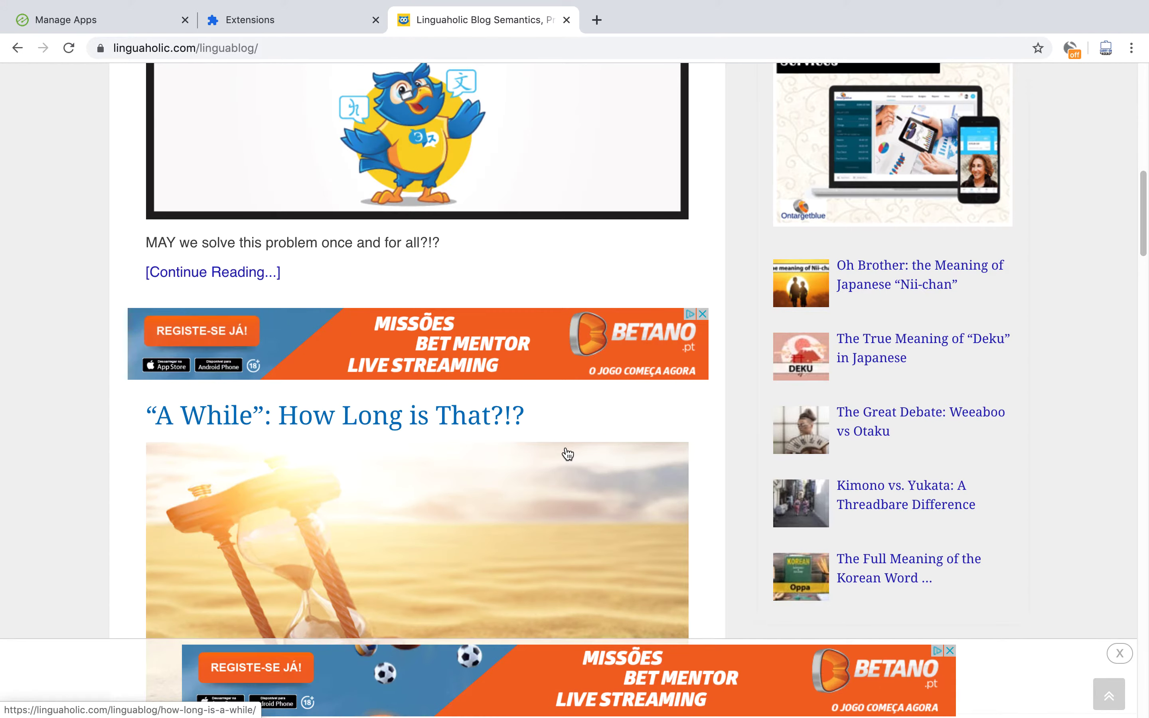
pyautogui.scroll(15, 567, 455)
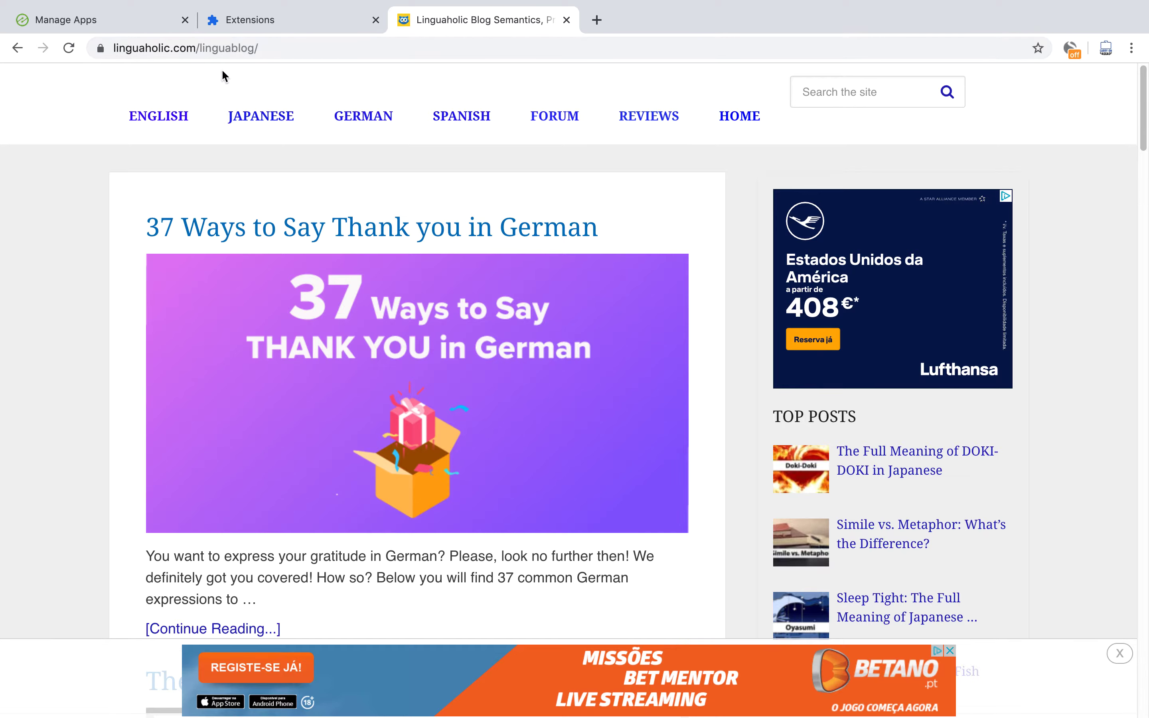
# Visit the blog's German category page and move on to the Spanish category page.
pyautogui.click(223, 48)
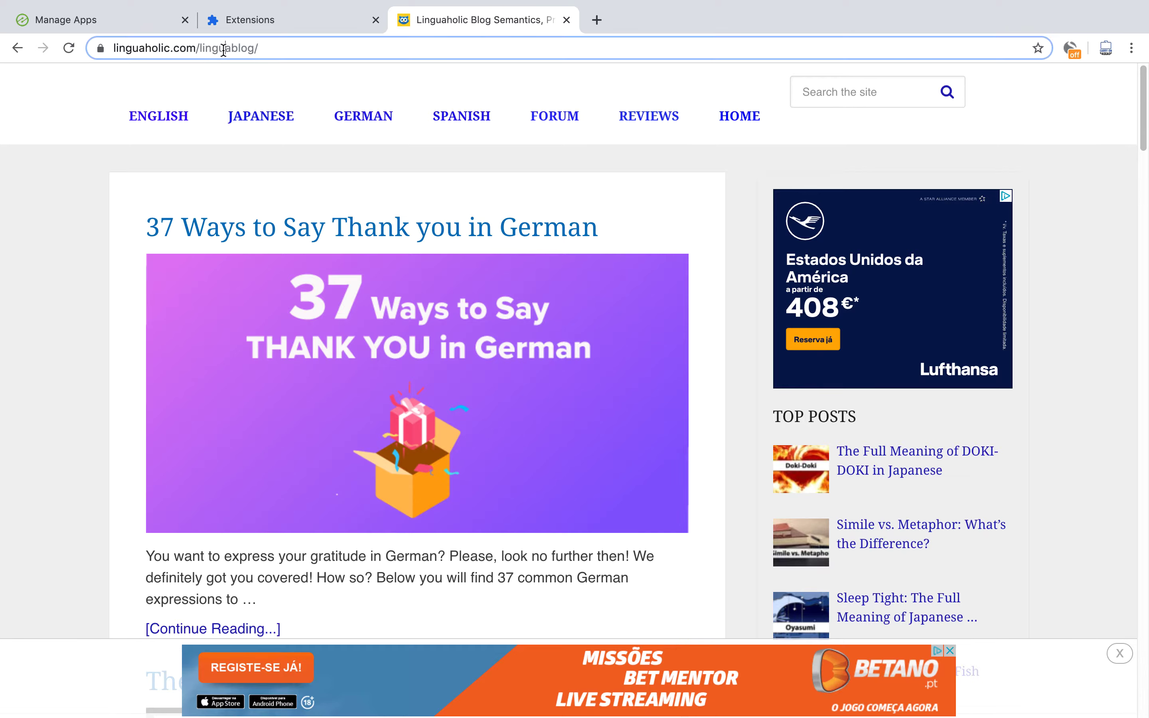
pyautogui.click(378, 123)
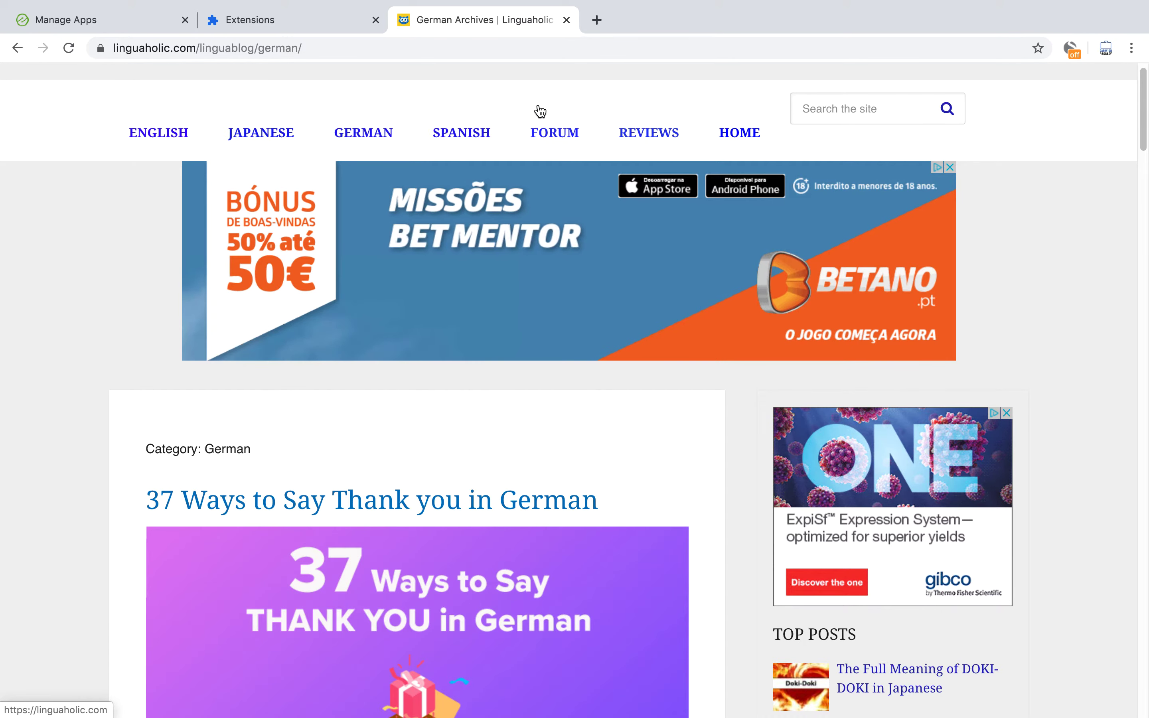
pyautogui.scroll(-1, 540, 110)
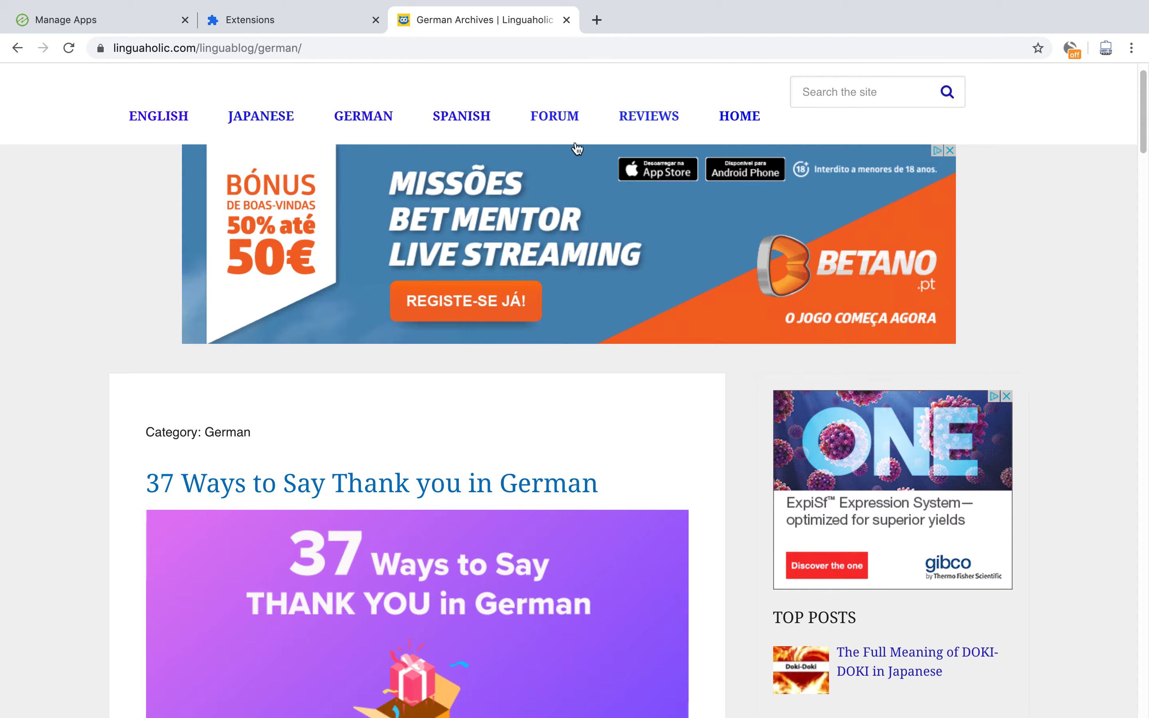
pyautogui.click(467, 118)
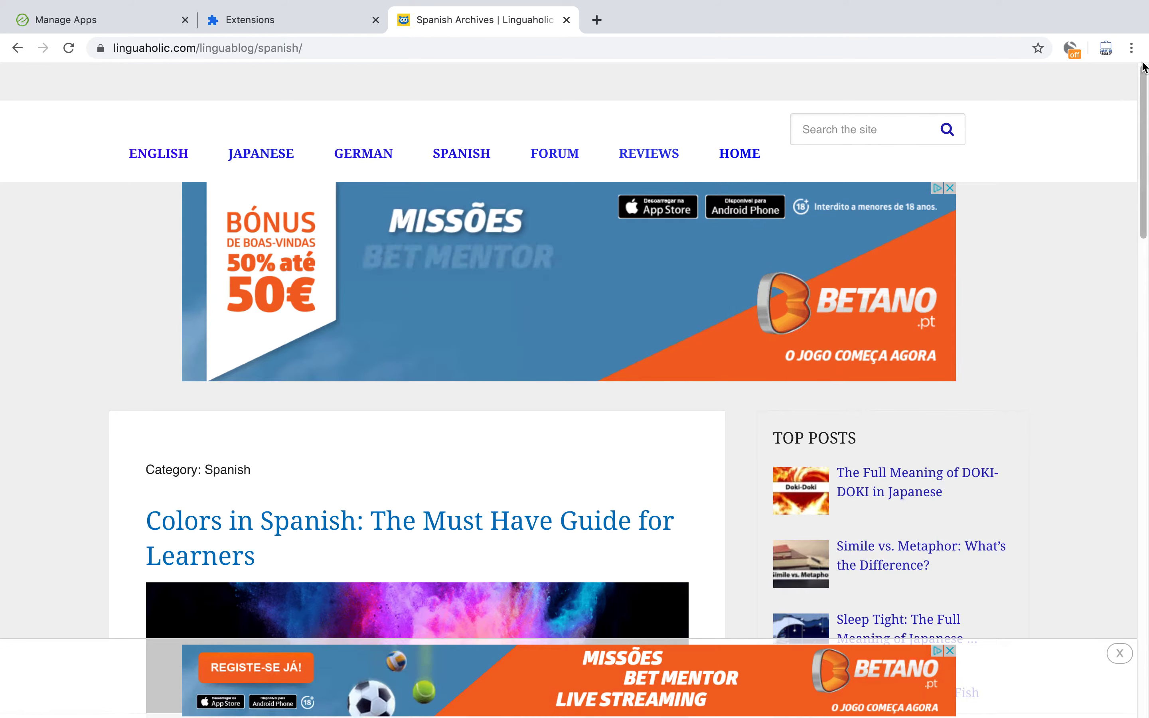
# Start creating a placeholder with size Automatically Detect on the Spanish category page and enter location selection.
pyautogui.click(1132, 48)
pyautogui.click(879, 80)
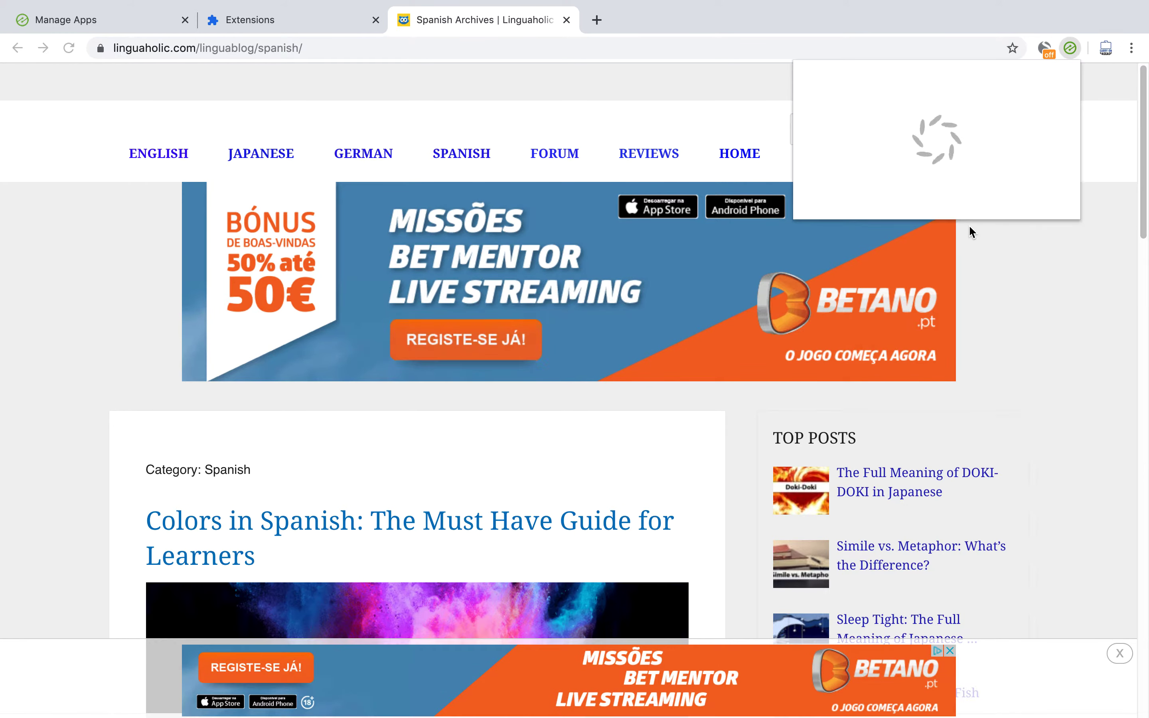
pyautogui.click(938, 88)
pyautogui.click(878, 90)
pyautogui.click(934, 91)
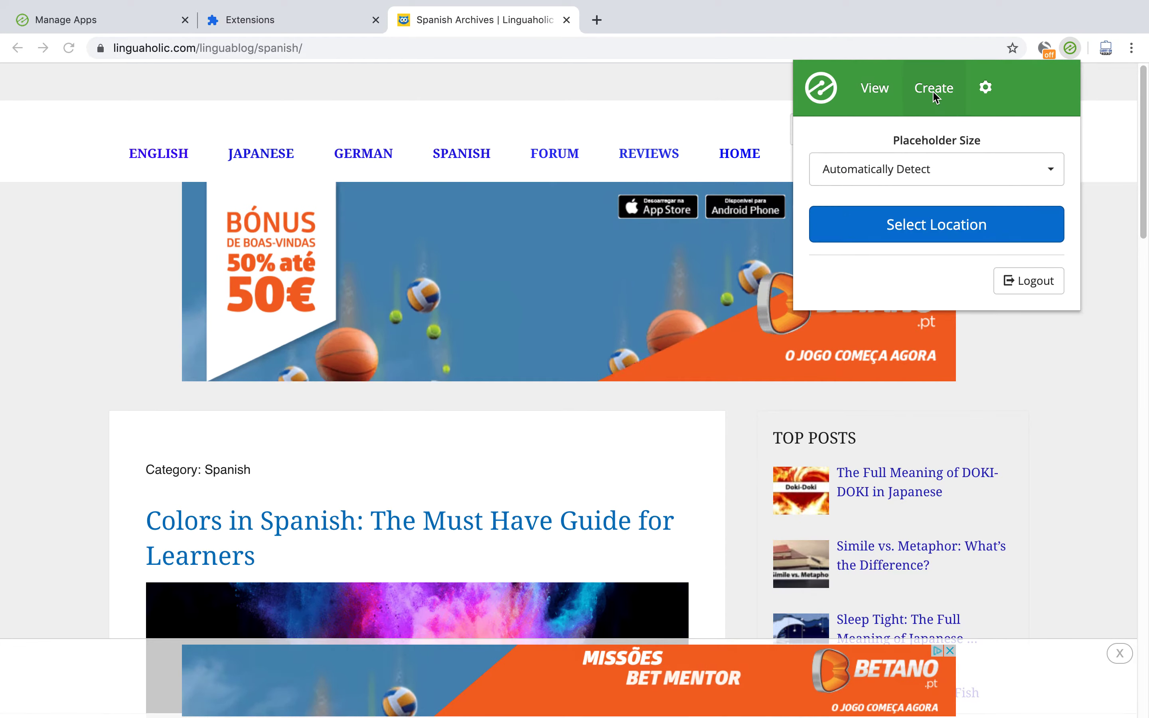
pyautogui.click(1022, 223)
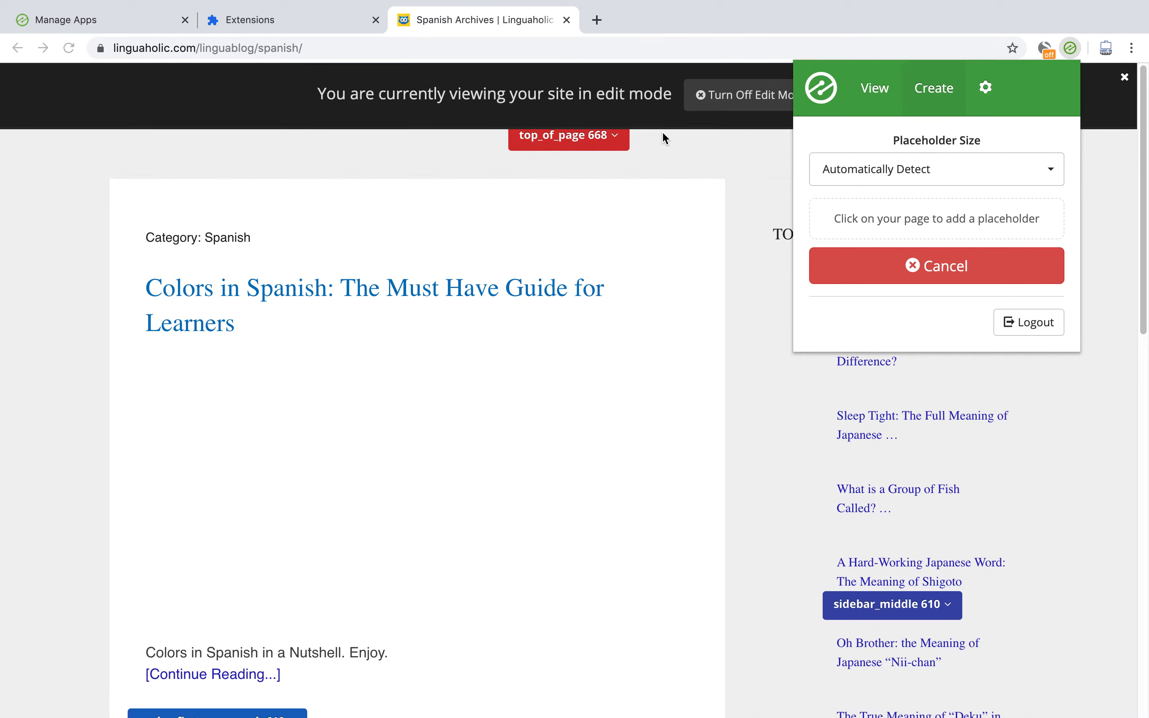
pyautogui.click(1102, 104)
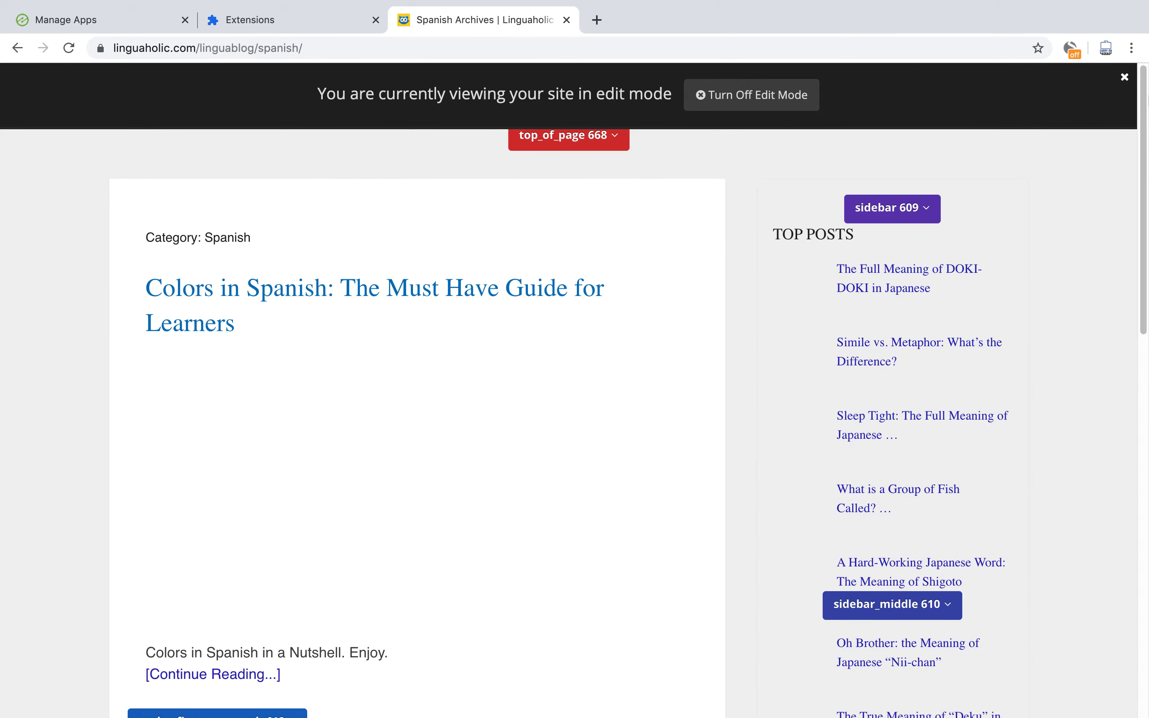
# Dismiss the edit mode banner and review the collapsed placeholder indicators down the Spanish category page and its sidebar.
pyautogui.click(1124, 78)
pyautogui.scroll(-15, 854, 359)
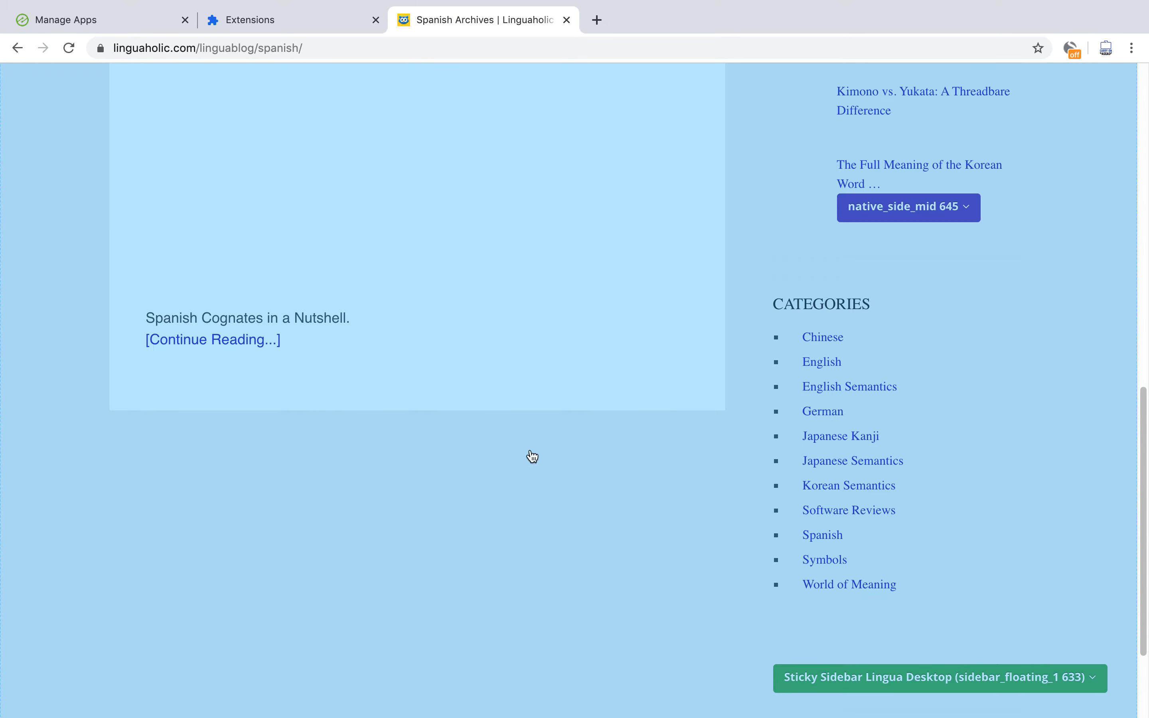
pyautogui.scroll(10, 341, 479)
pyautogui.scroll(5, 872, 343)
pyautogui.scroll(-1, 908, 239)
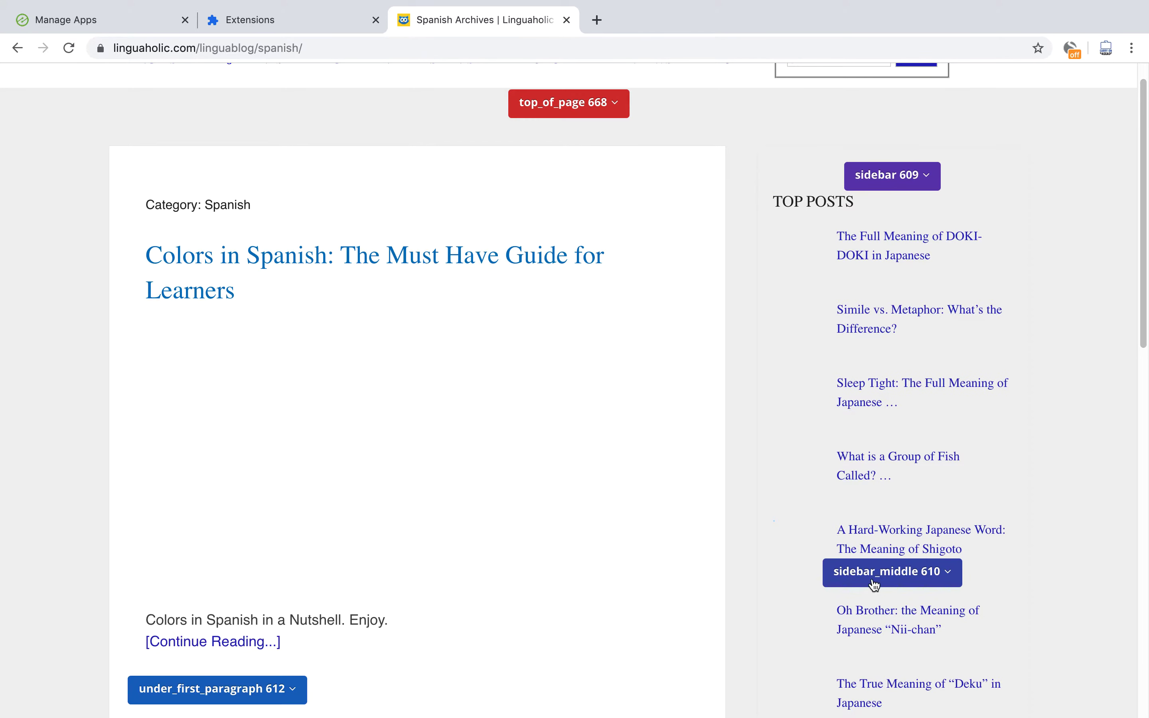
pyautogui.scroll(-1, 881, 579)
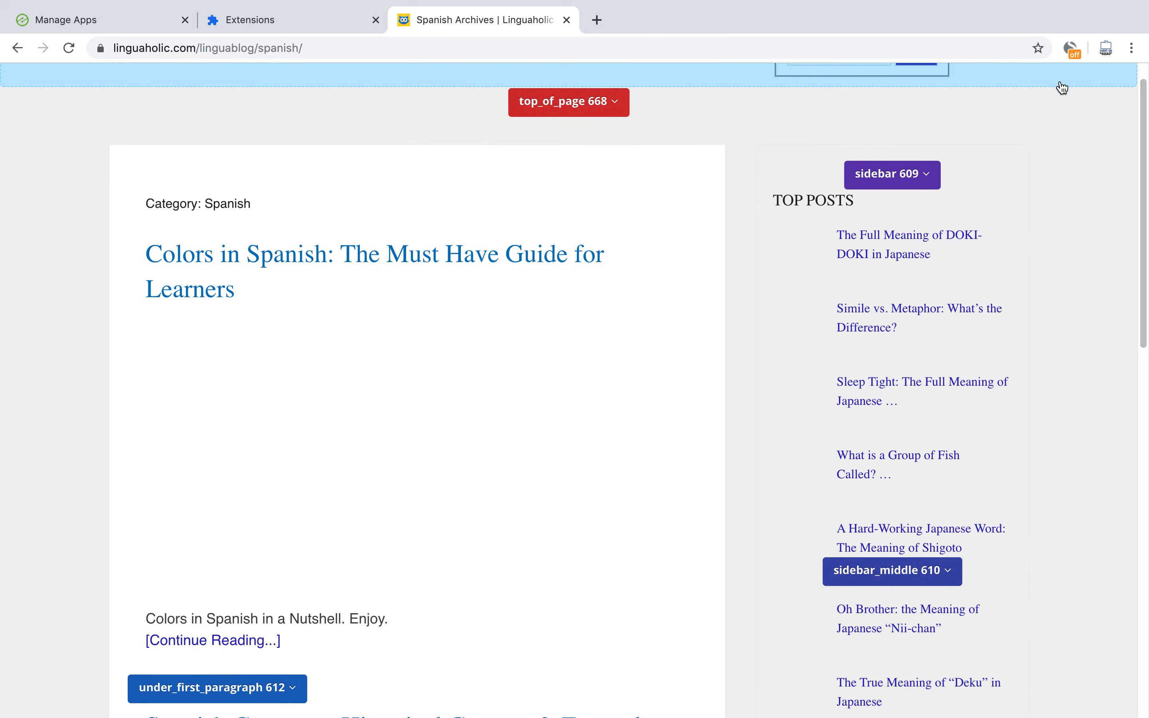
# Expand the placeholders on the Spanish category page with the Ezoic extension and review the enlarged blocks near the page top.
pyautogui.click(1132, 47)
pyautogui.click(879, 81)
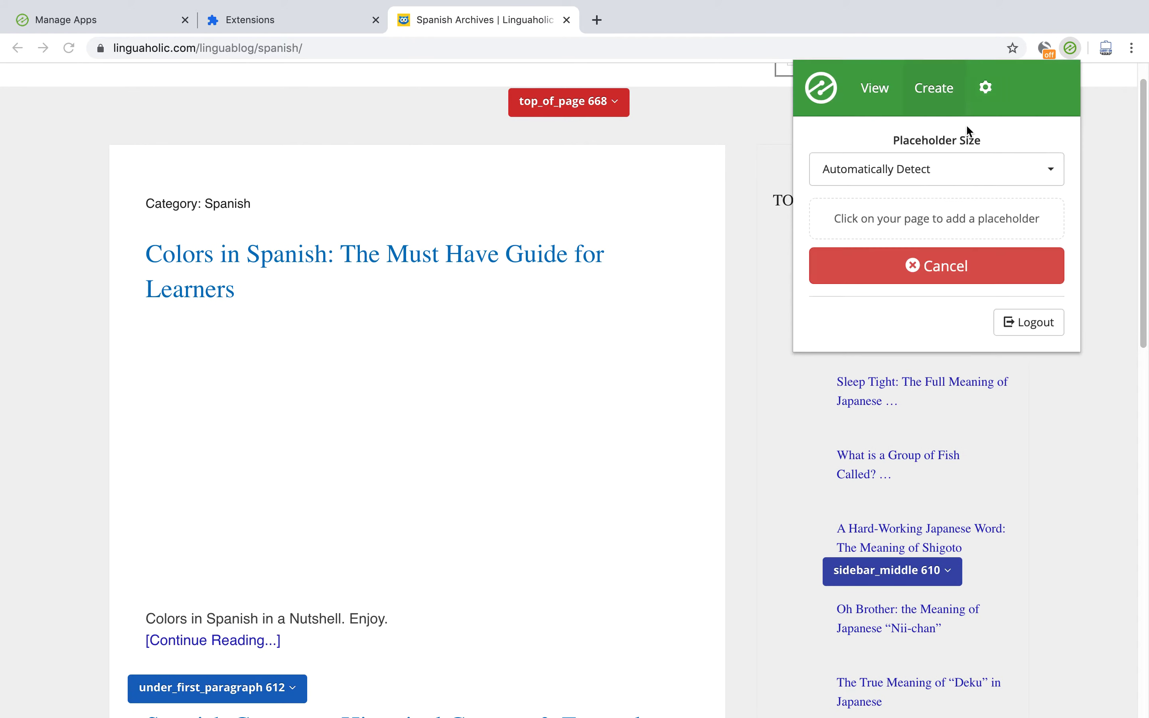
pyautogui.click(986, 85)
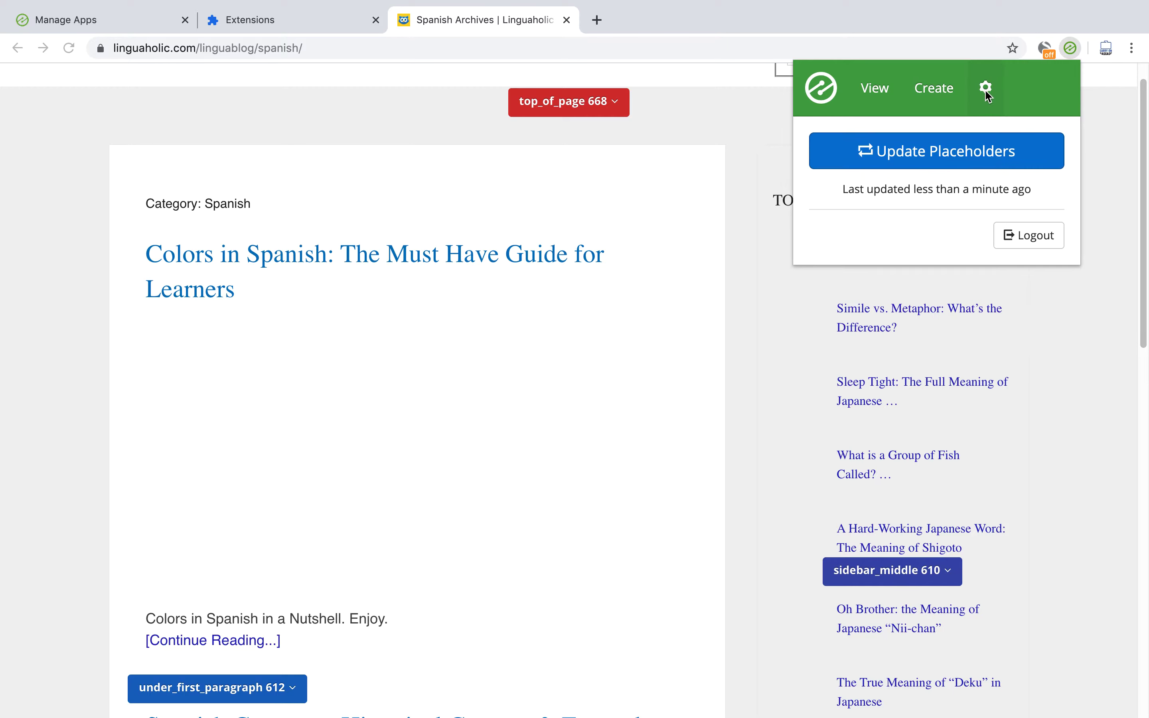
pyautogui.click(944, 98)
pyautogui.click(876, 92)
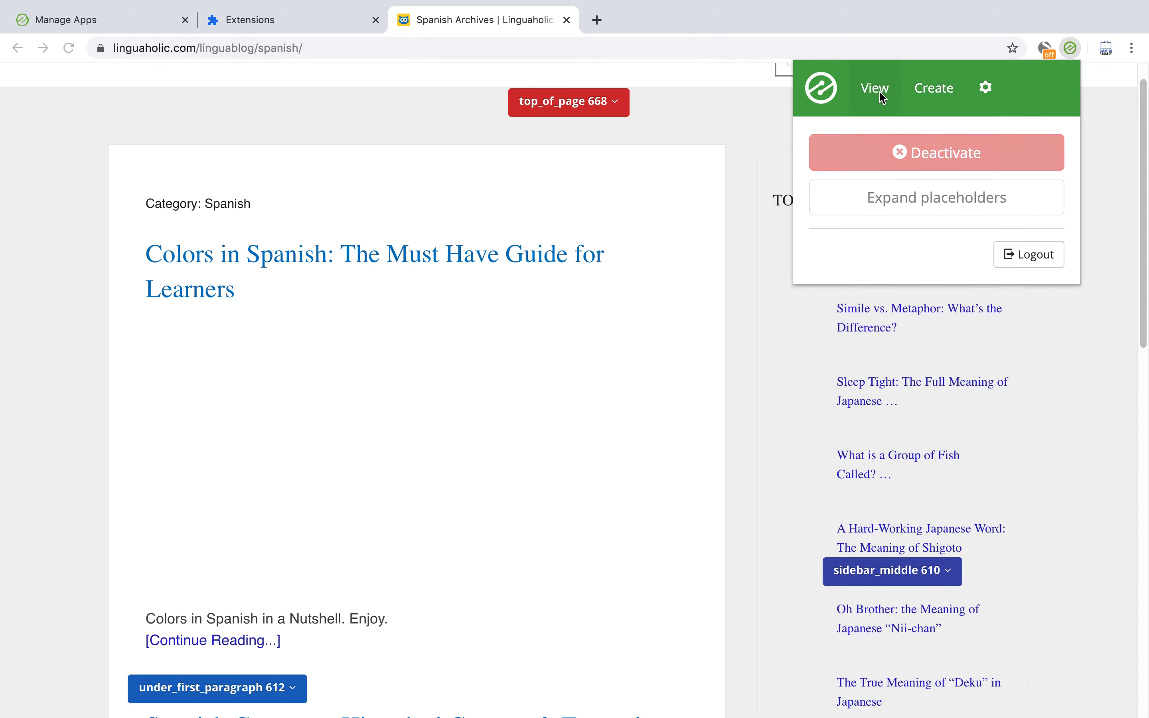
pyautogui.click(957, 210)
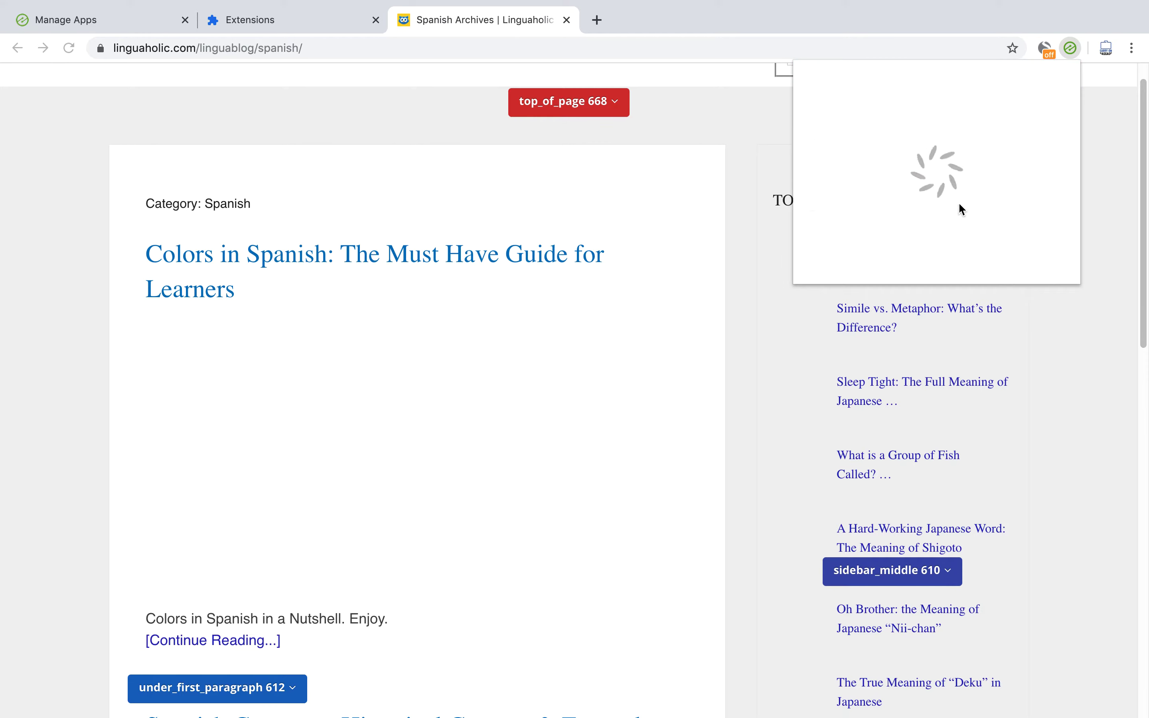
pyautogui.click(1116, 131)
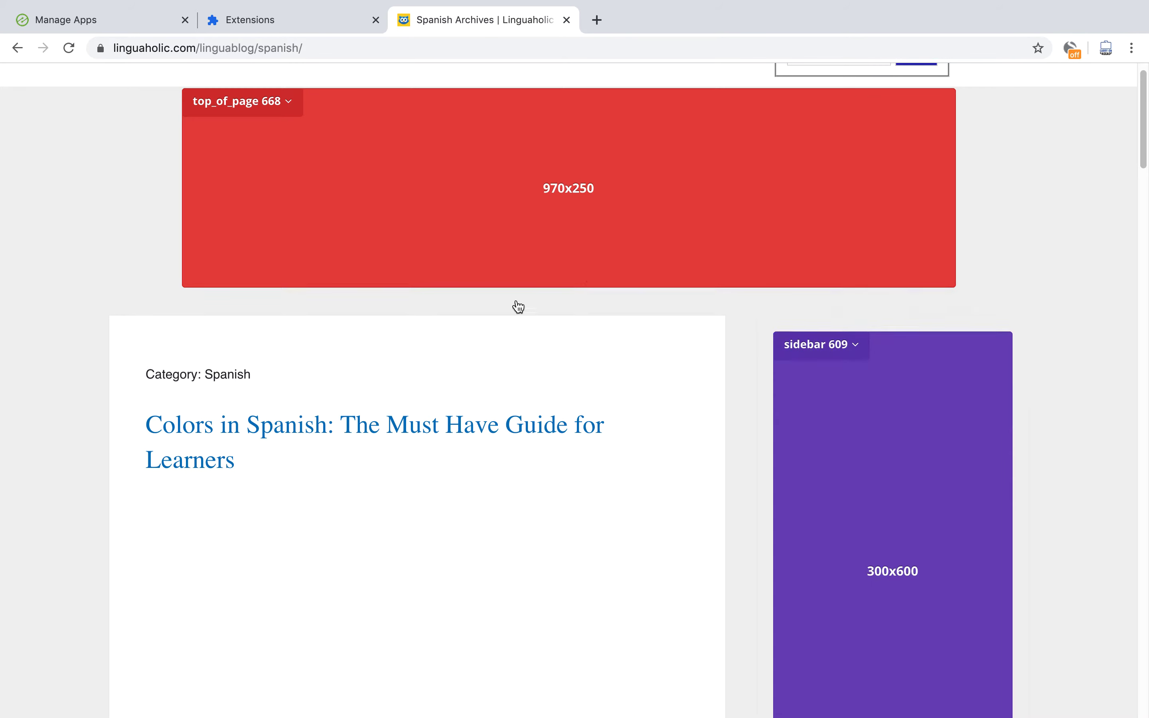
pyautogui.scroll(1, 570, 285)
pyautogui.scroll(-5, 964, 494)
pyautogui.scroll(5, 985, 487)
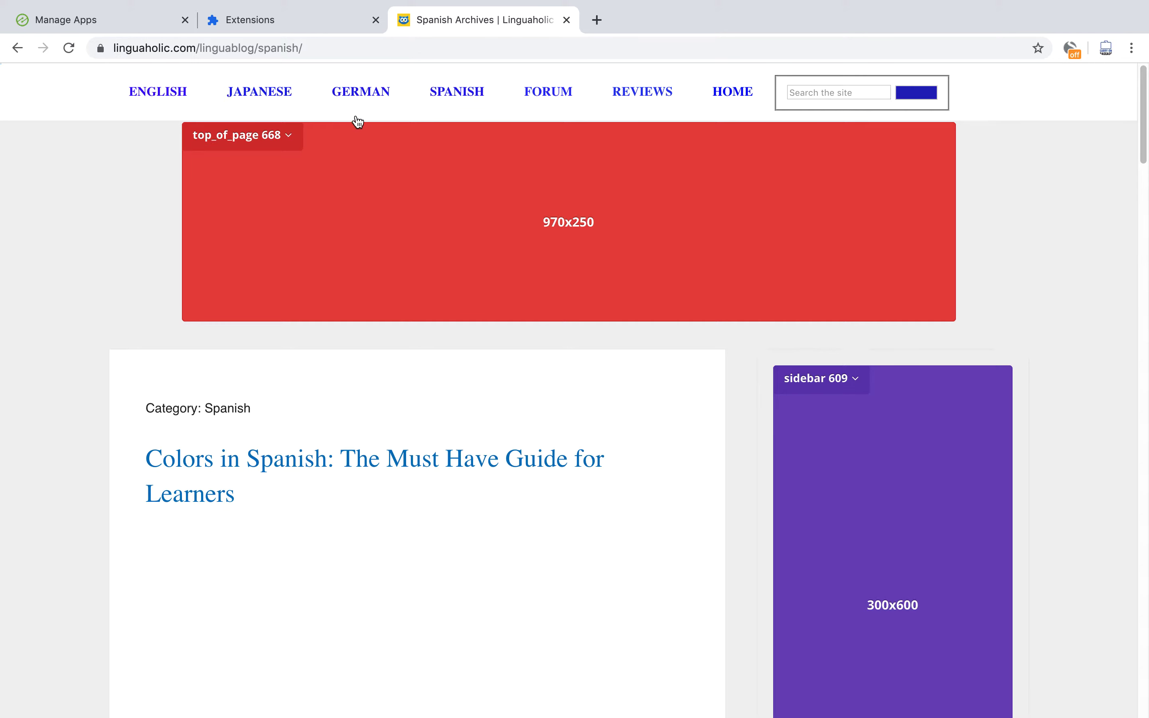
# Preview the top_of_page placeholder on the Spanish category page at 728x90, 970x90 and 970x250, switching back and forth between sizes.
pyautogui.click(289, 138)
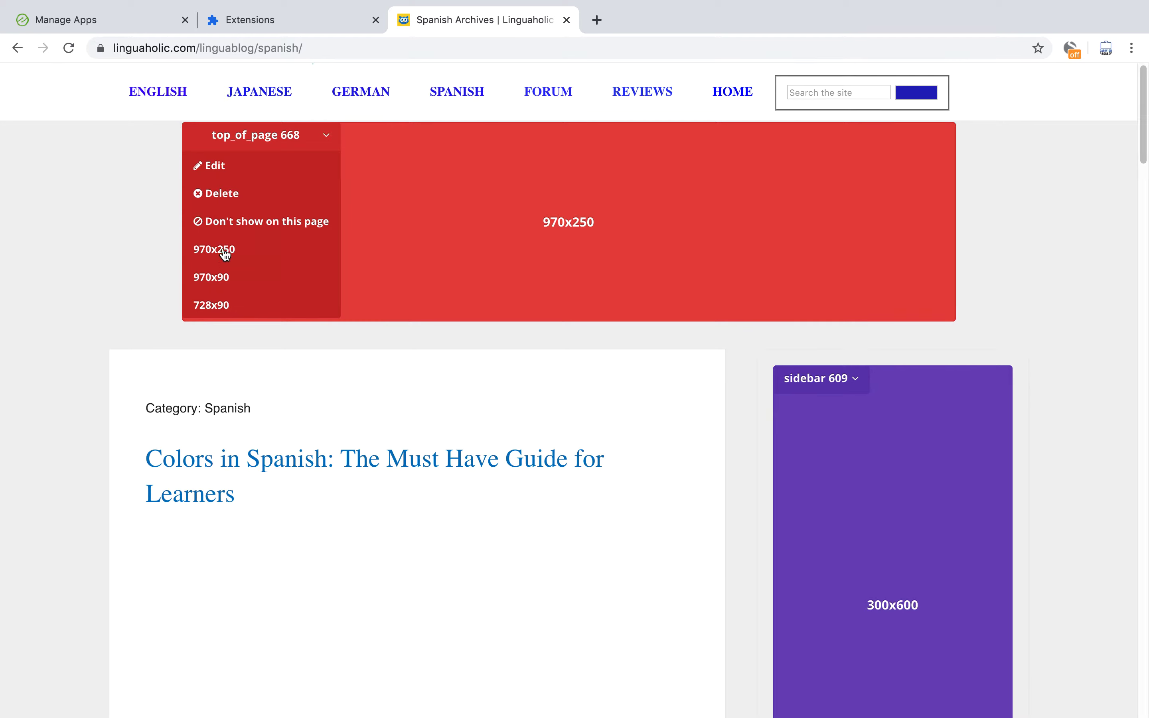
pyautogui.click(230, 307)
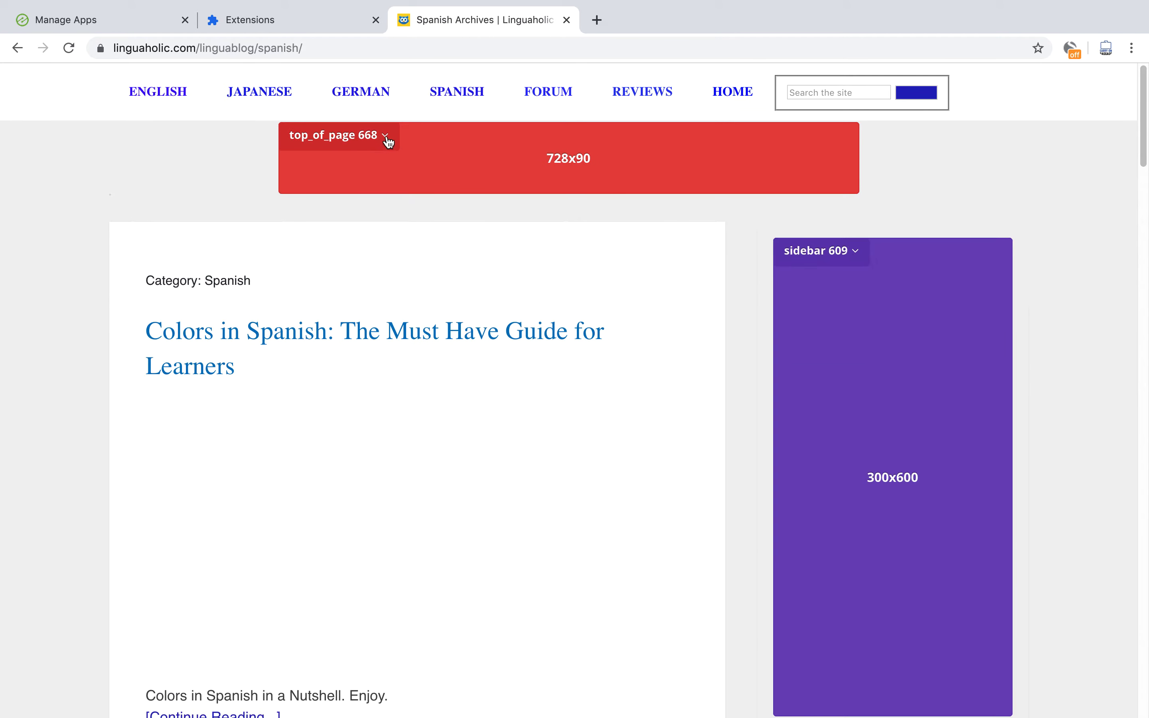
pyautogui.click(387, 142)
pyautogui.click(299, 278)
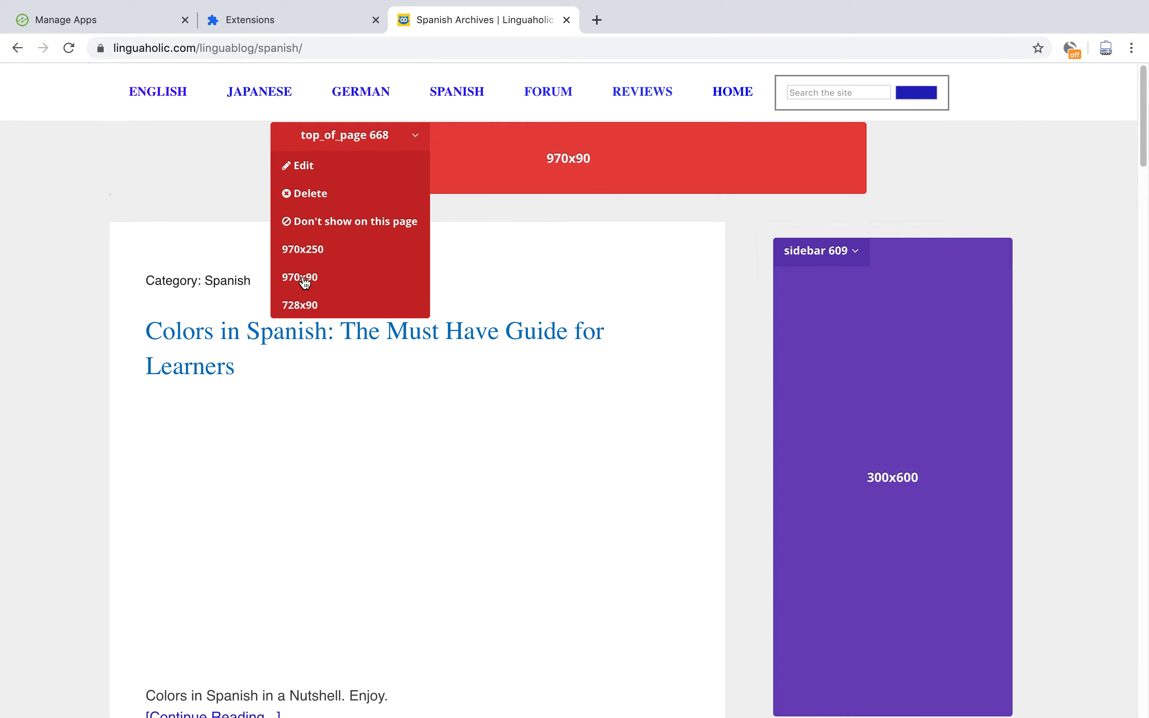
pyautogui.click(292, 138)
pyautogui.click(225, 254)
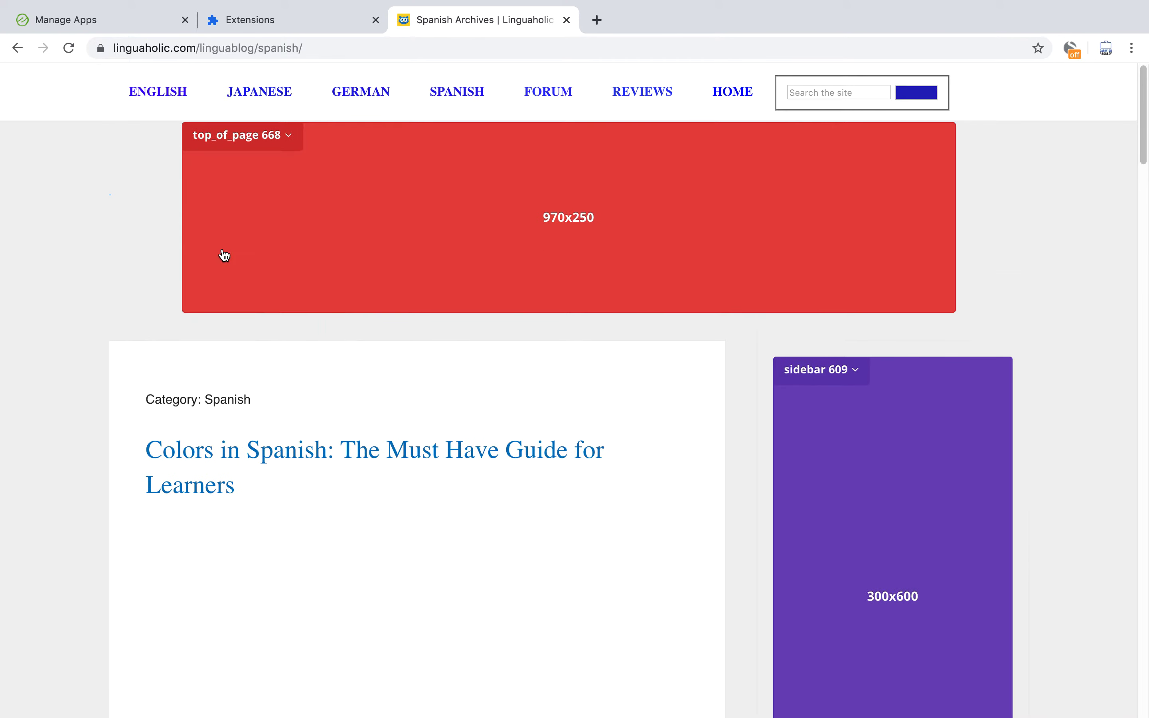
pyautogui.click(288, 137)
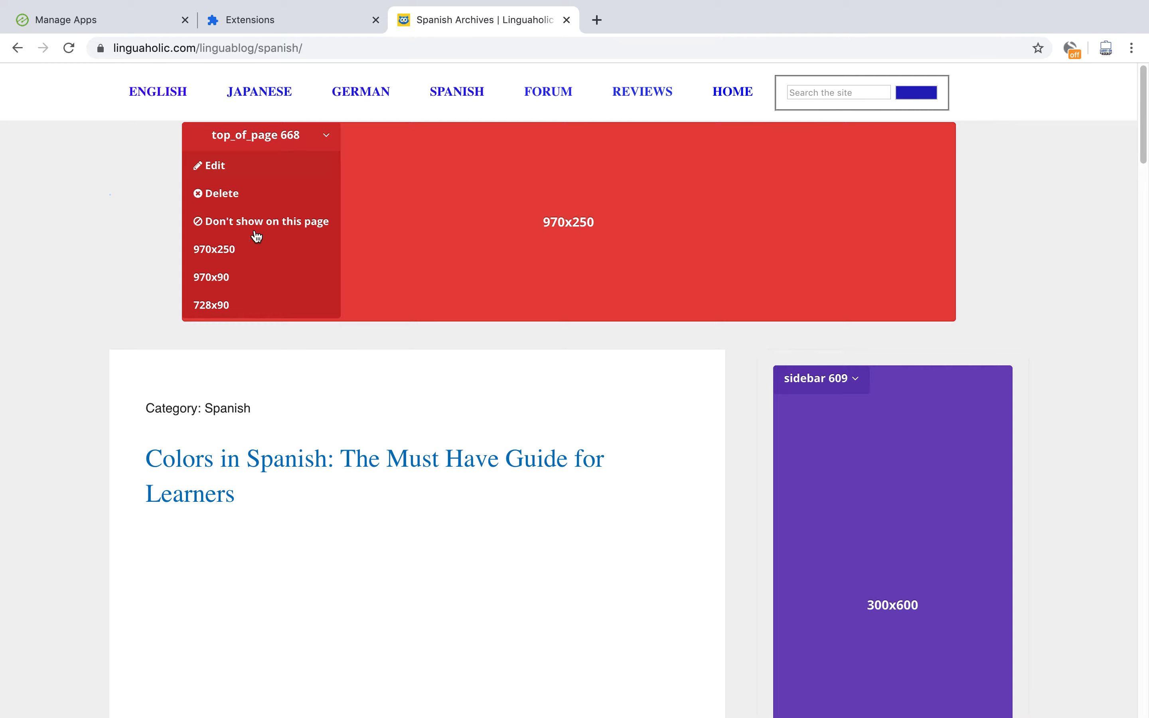
pyautogui.click(226, 284)
pyautogui.click(291, 139)
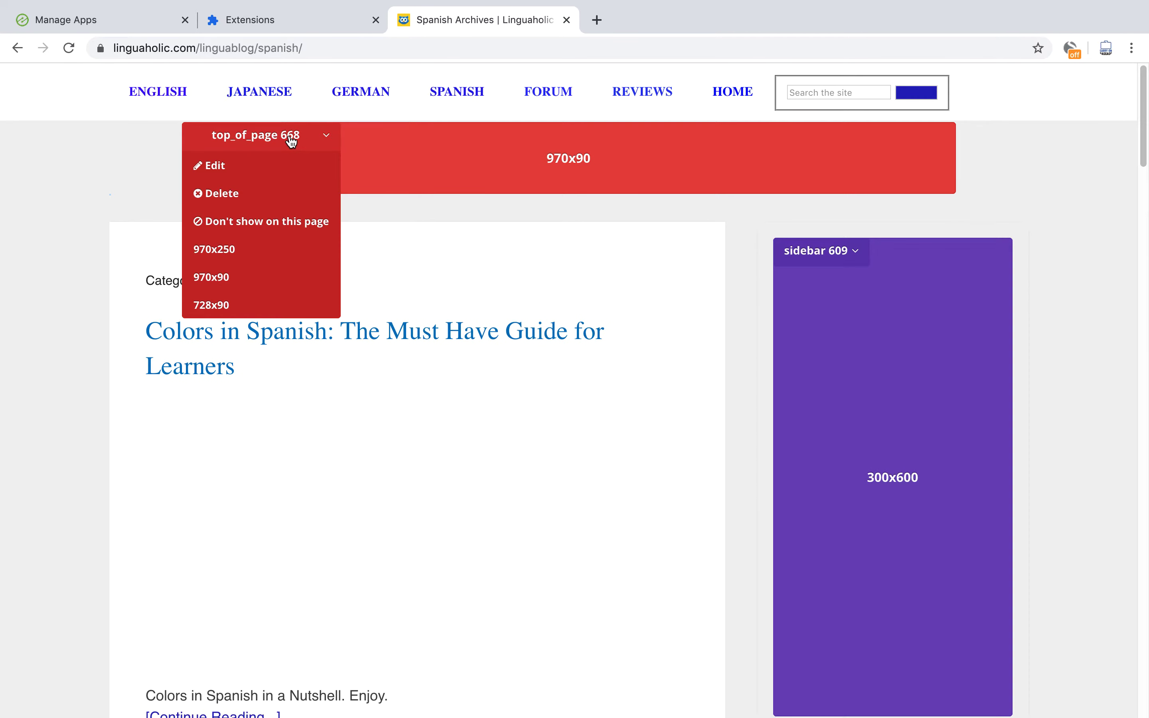
pyautogui.click(292, 139)
# Open the top_of_page placeholder for editing, look through its list of allowed ad sizes, and close the settings without saving.
pyautogui.click(290, 138)
pyautogui.click(220, 170)
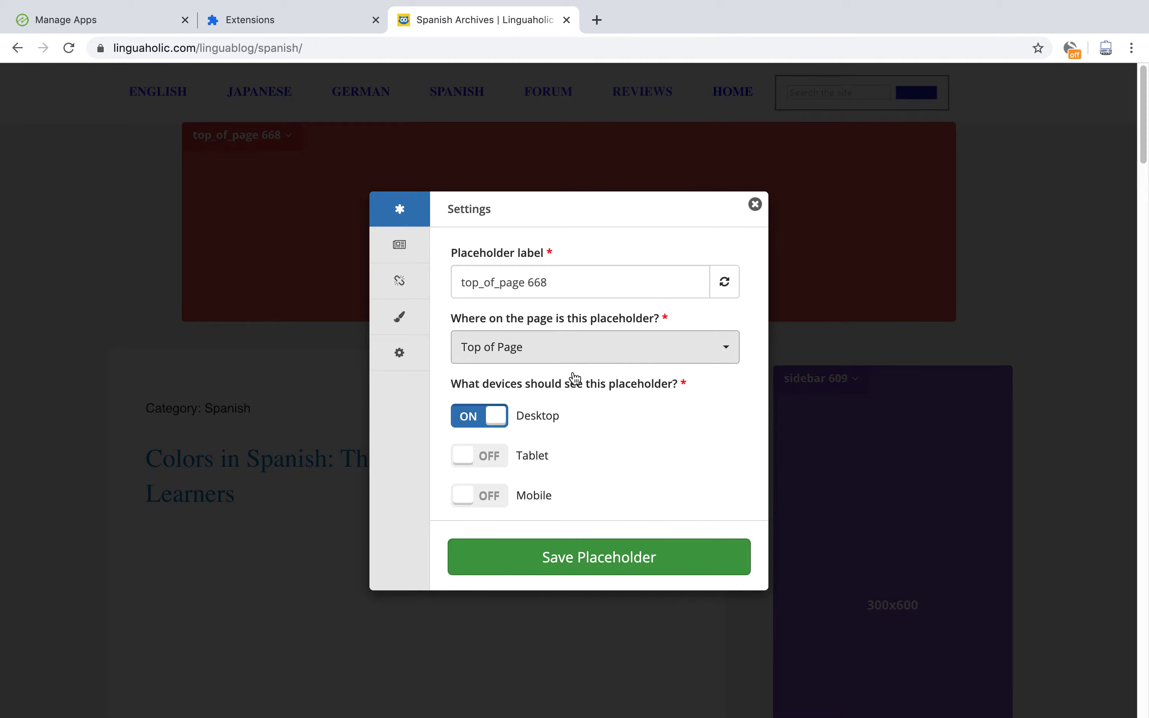
pyautogui.click(428, 245)
pyautogui.scroll(-10, 603, 361)
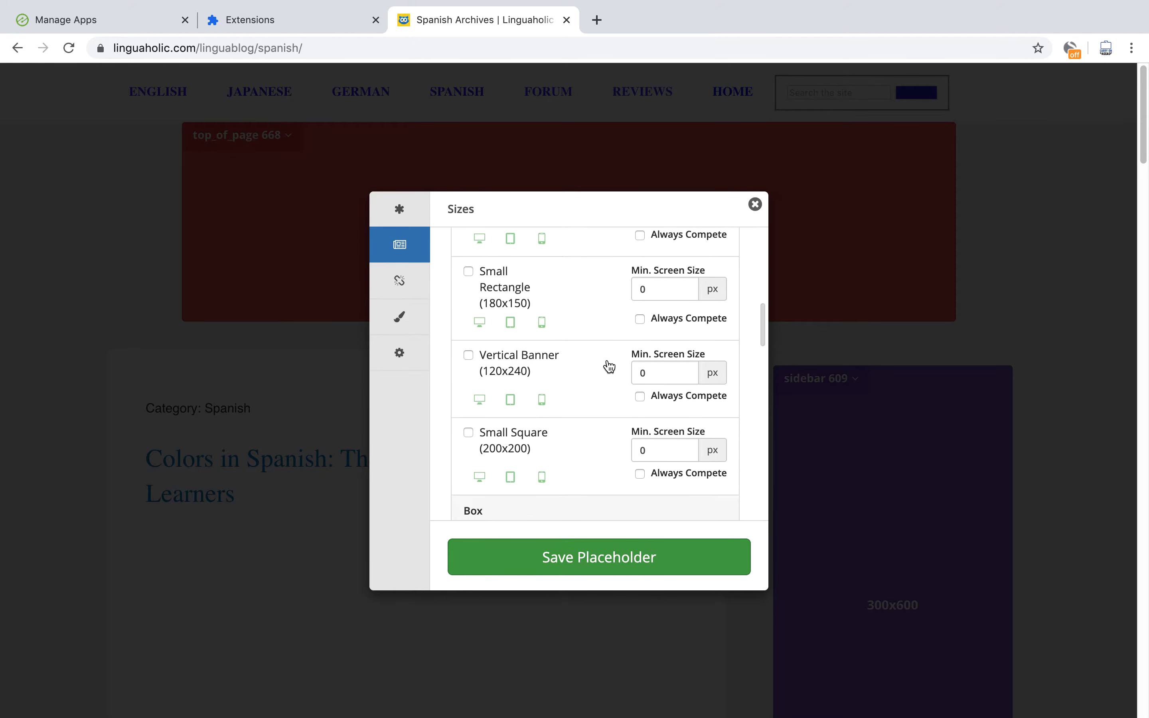
pyautogui.scroll(-10, 597, 364)
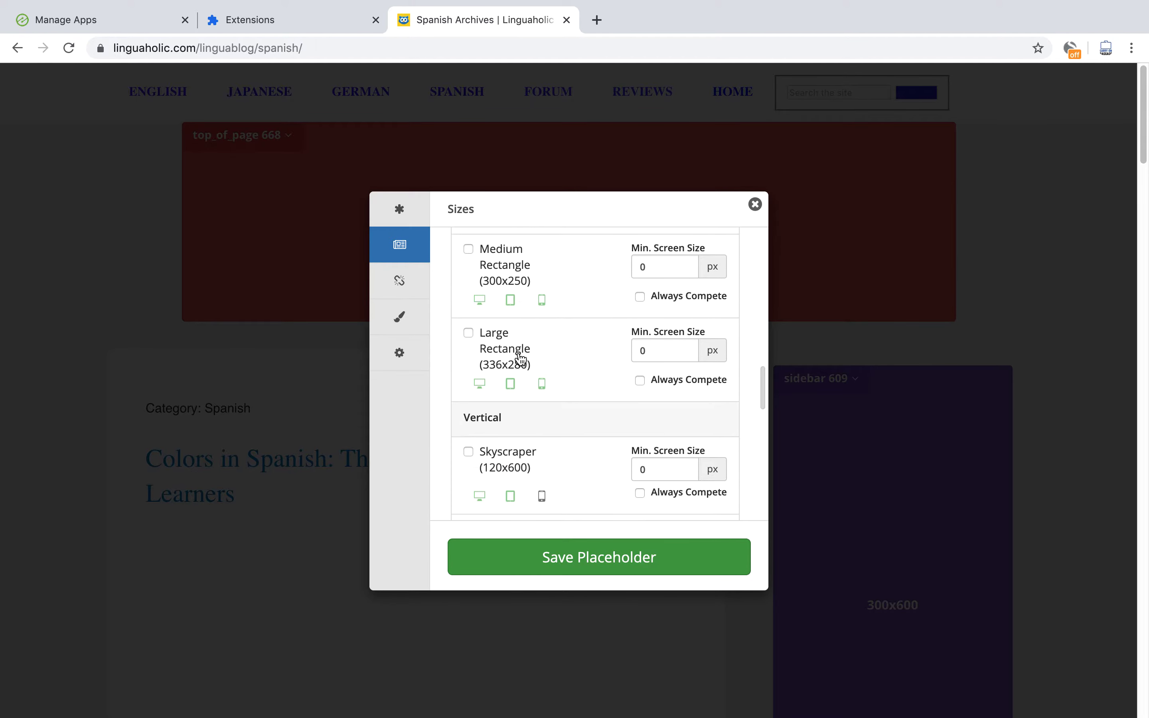
pyautogui.scroll(-5, 546, 367)
pyautogui.click(755, 205)
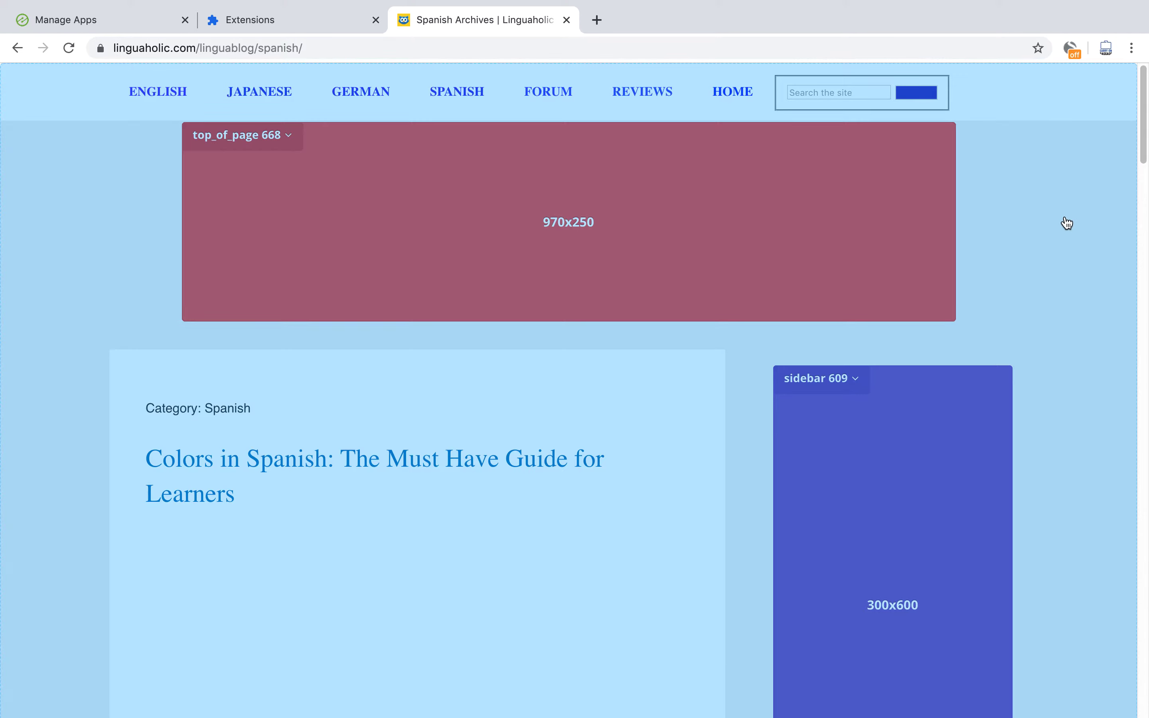
# Look over the enlarged placeholders along the full length of the Spanish category page, including the sidebar_middle block.
pyautogui.scroll(-6, 666, 220)
pyautogui.scroll(-15, 667, 219)
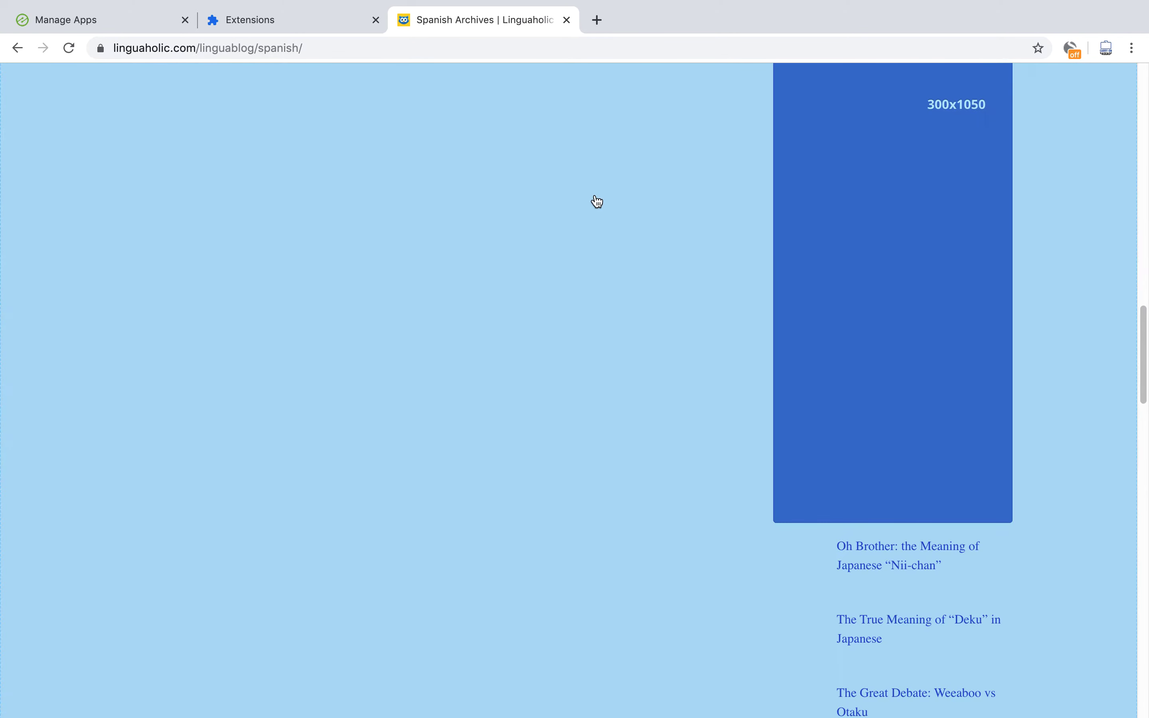
pyautogui.scroll(-10, 595, 200)
pyautogui.scroll(-15, 612, 285)
pyautogui.scroll(20, 607, 327)
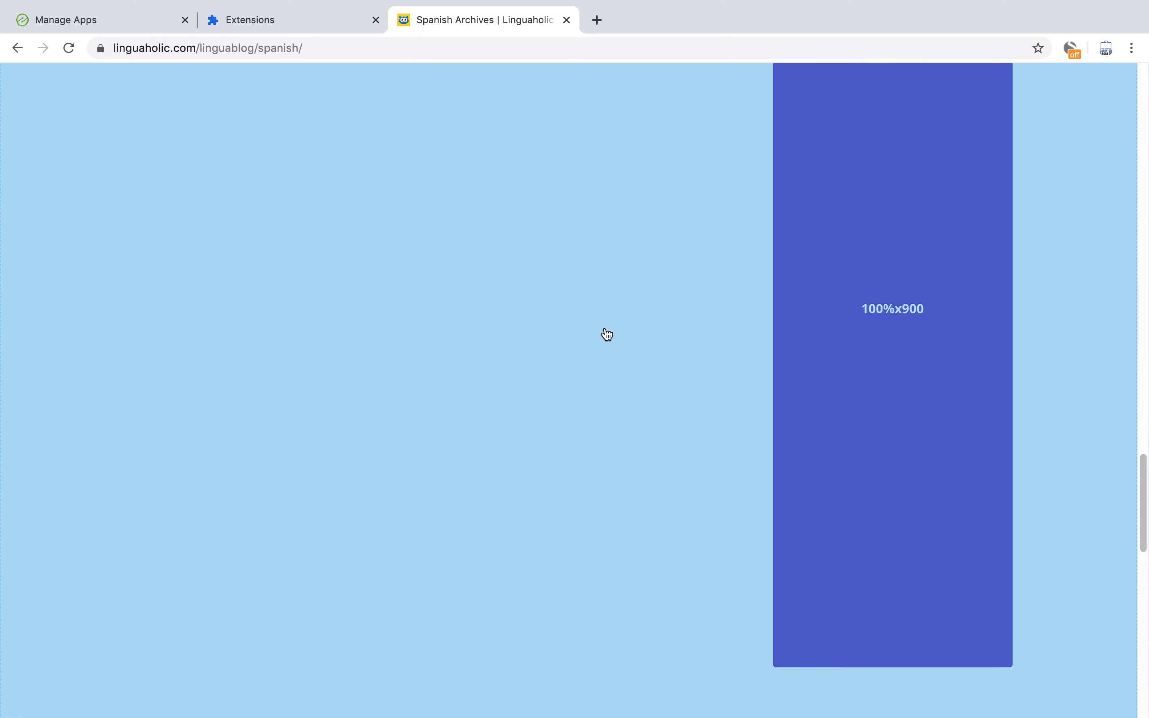
pyautogui.scroll(10, 607, 334)
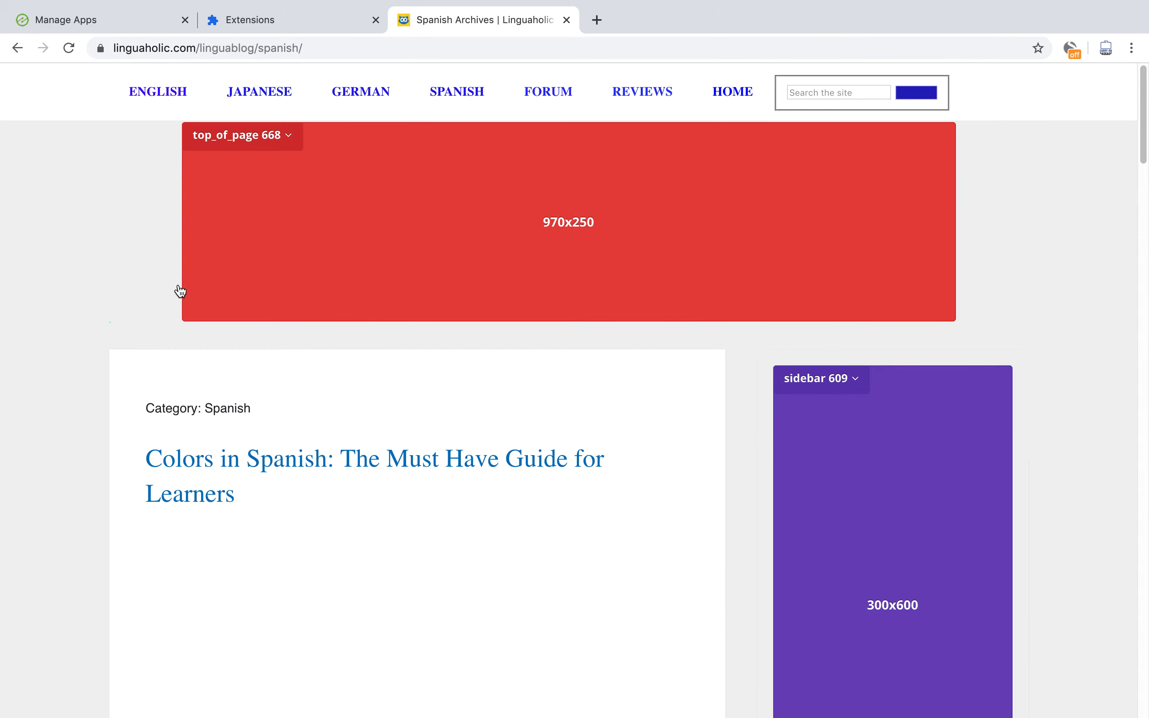
pyautogui.scroll(-3, 622, 209)
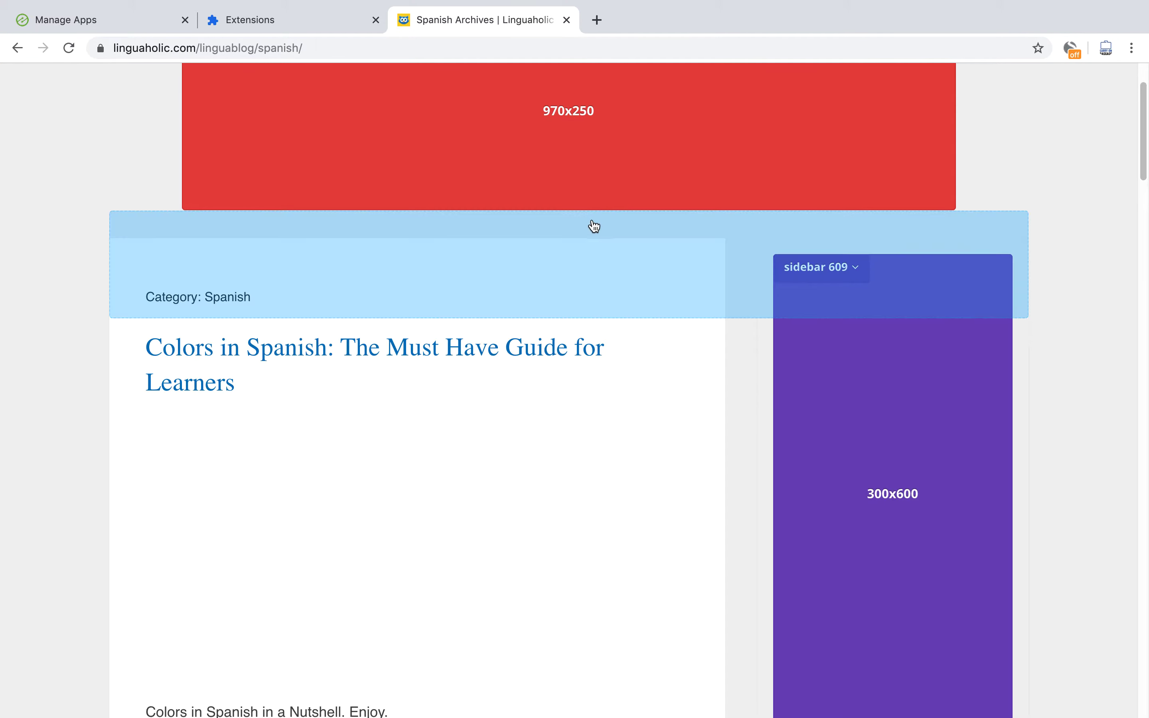
pyautogui.scroll(-20, 597, 244)
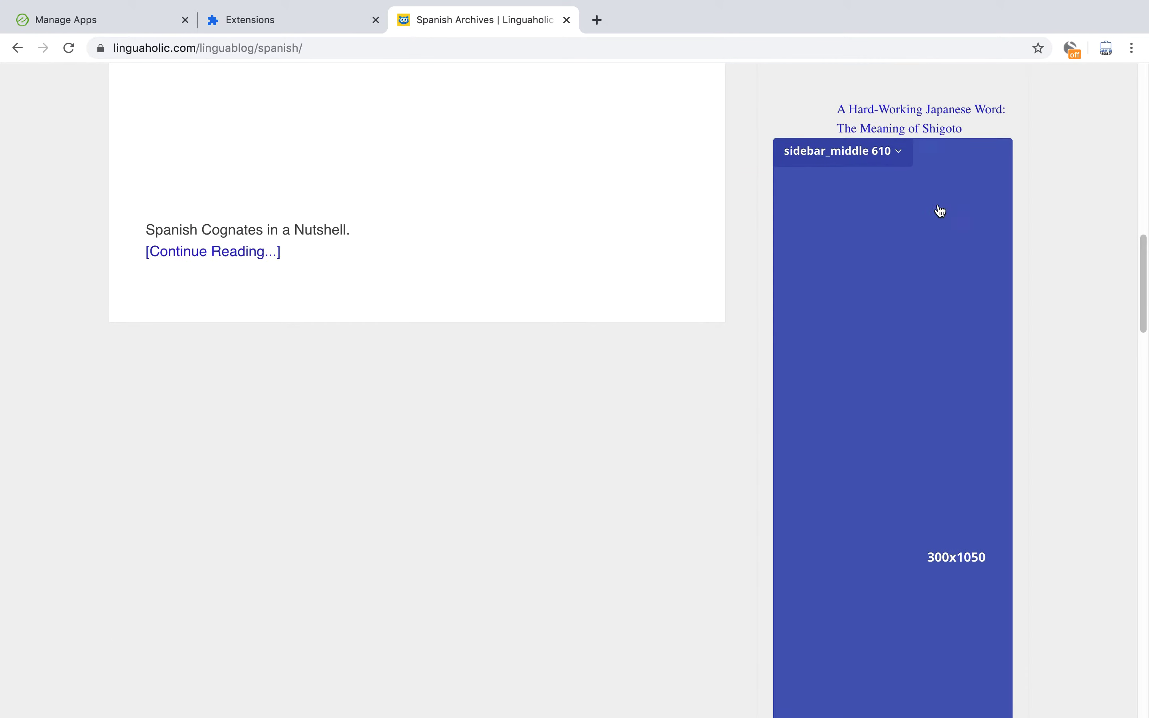
pyautogui.scroll(20, 508, 231)
pyautogui.scroll(1, 511, 232)
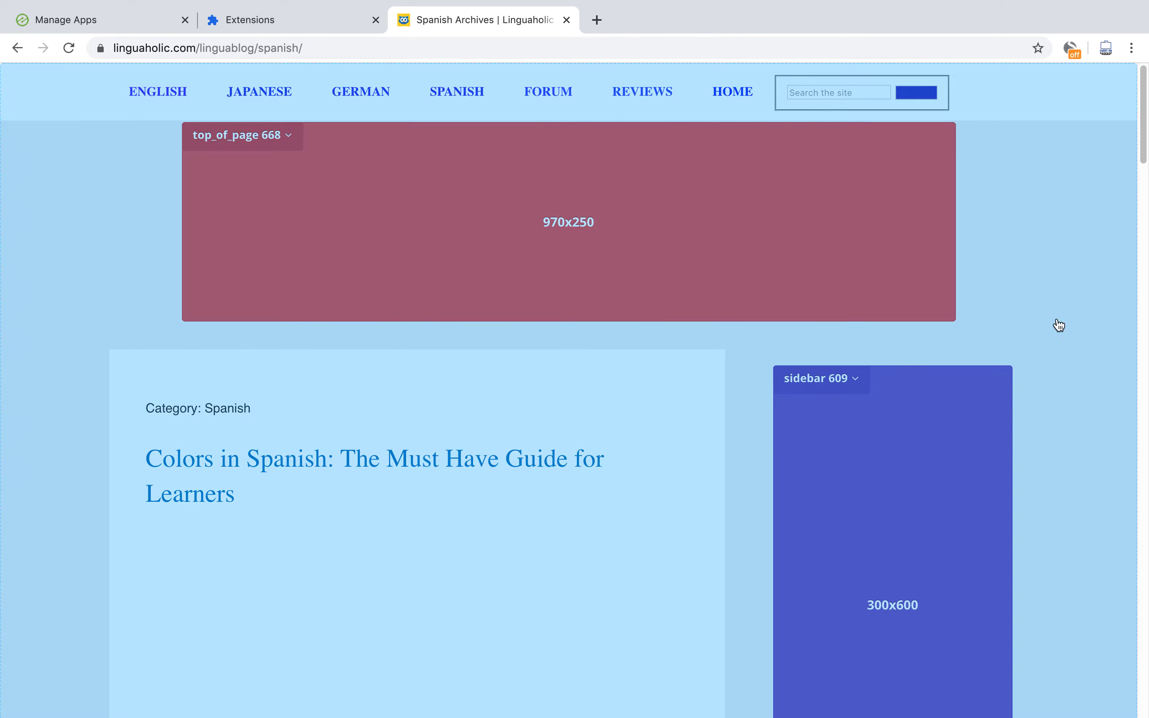
# Examine how the sidebar, under_first_paragraph and sticky sidebar placeholders are positioned relative to the posts, category list and page header.
pyautogui.scroll(-5, 634, 252)
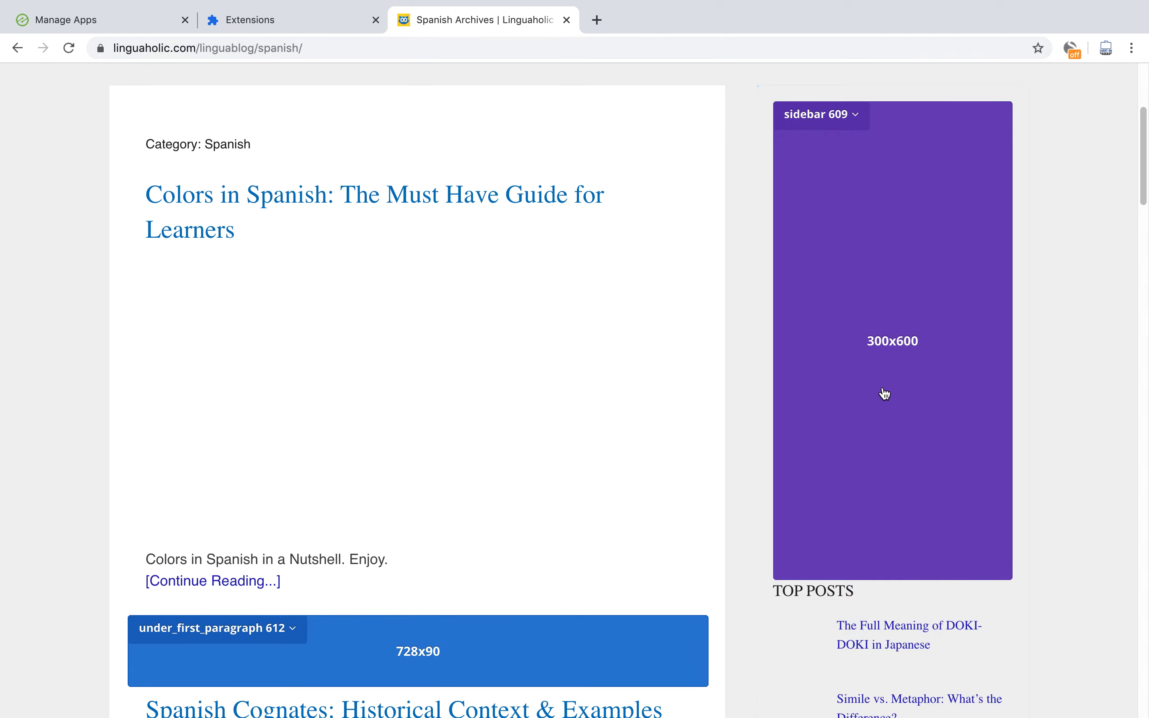
pyautogui.scroll(-3, 924, 388)
pyautogui.scroll(-3, 924, 388)
pyautogui.scroll(2, 954, 382)
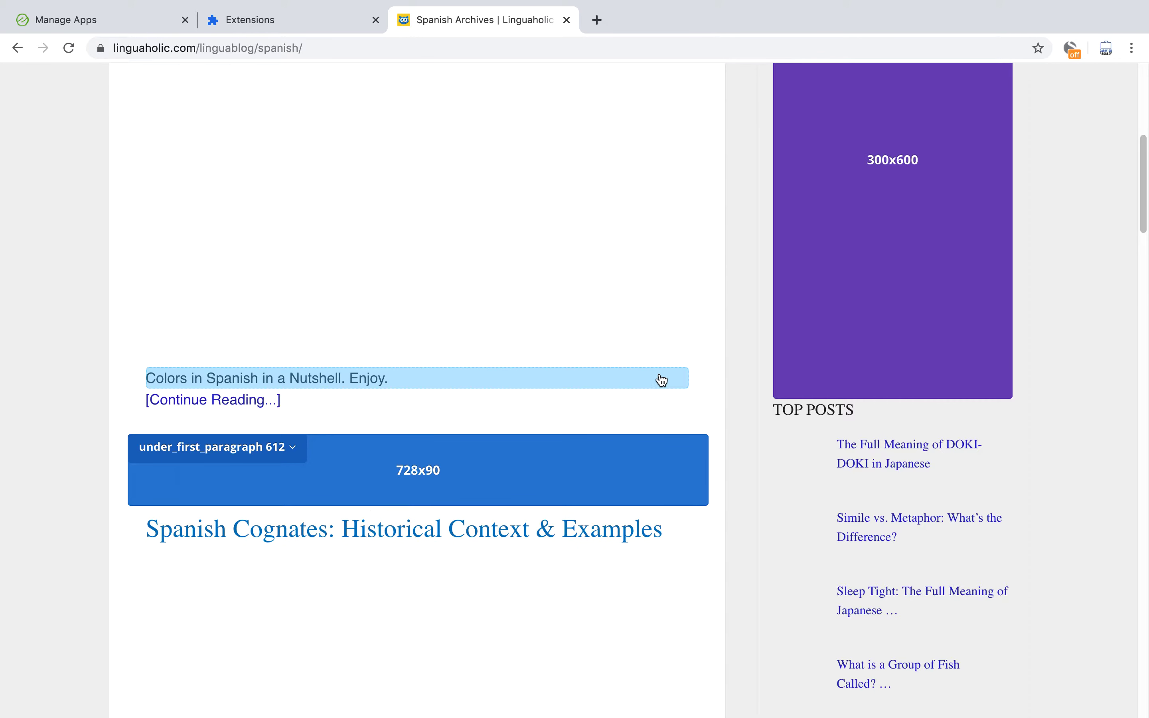
pyautogui.scroll(-7, 646, 373)
pyautogui.scroll(-15, 634, 370)
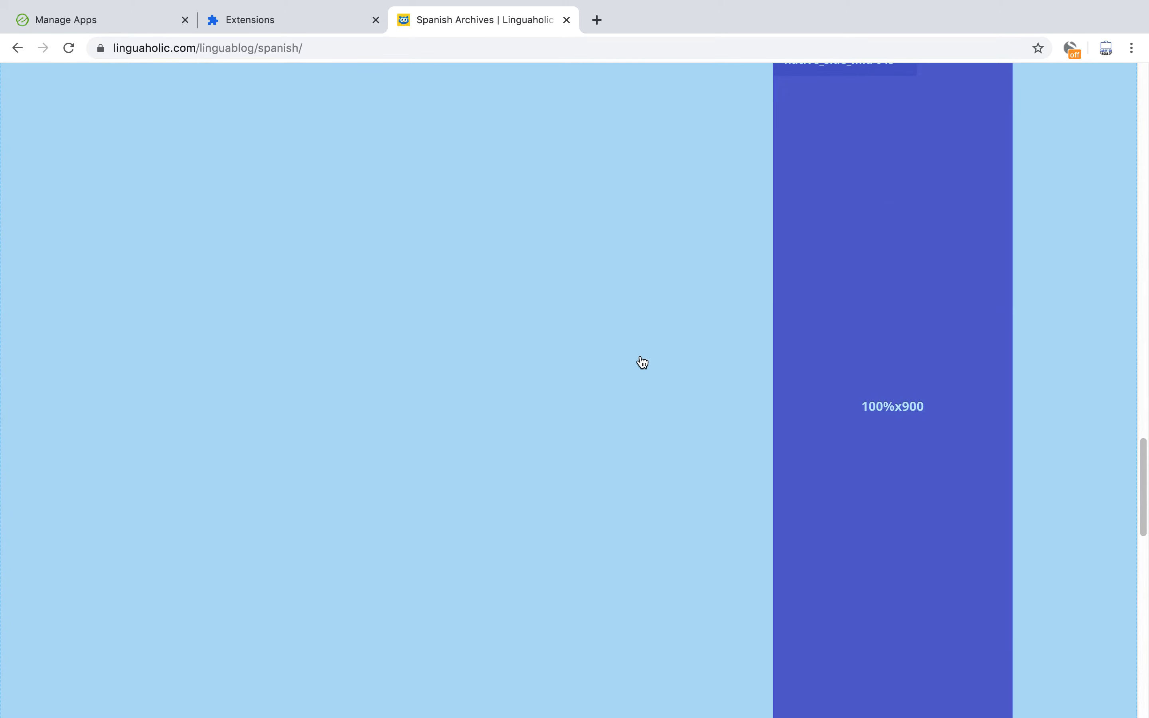
pyautogui.scroll(-10, 642, 364)
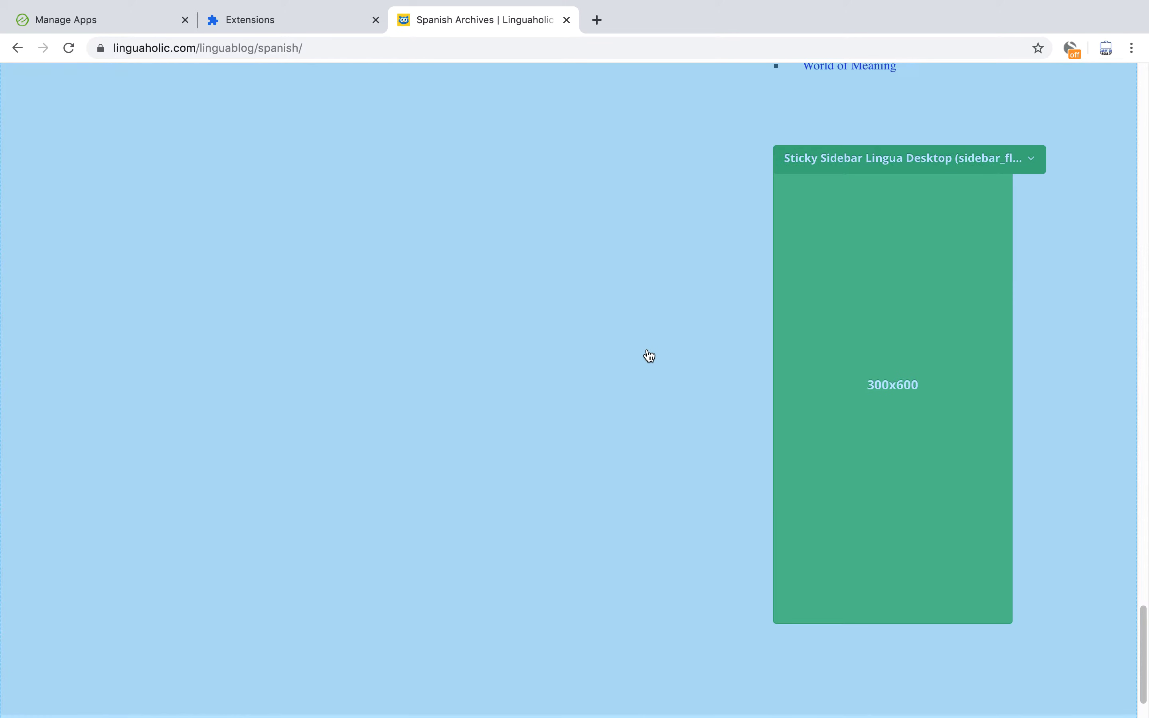
pyautogui.scroll(7, 642, 352)
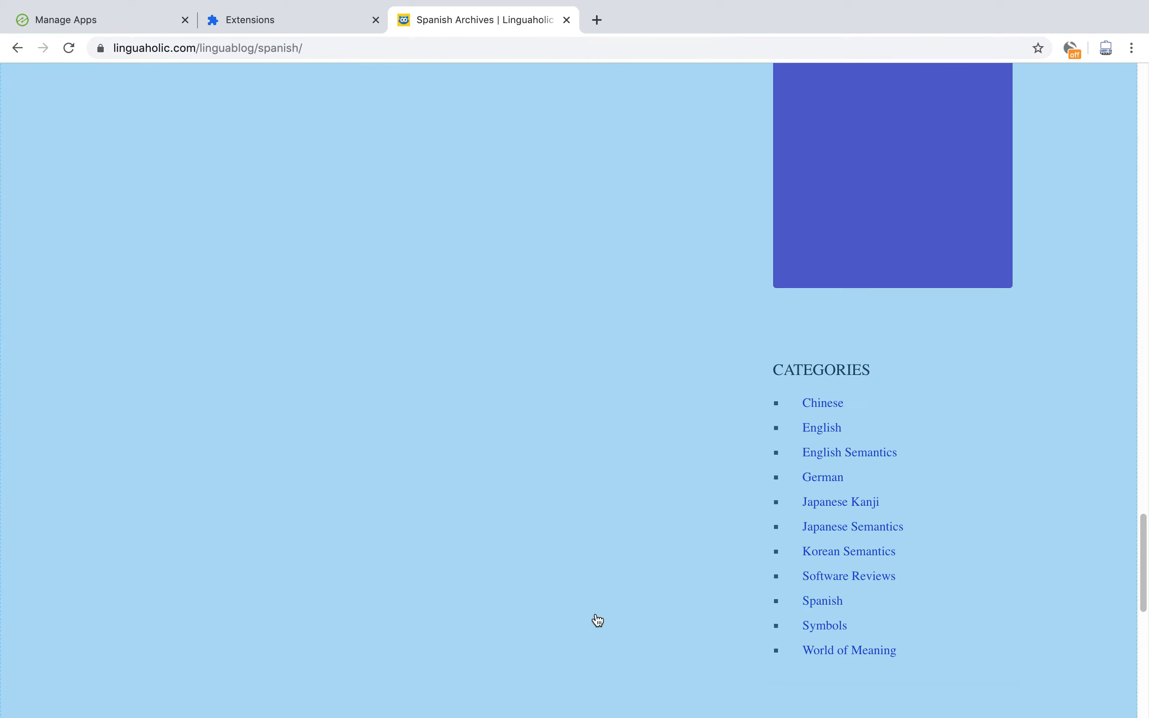
pyautogui.scroll(10, 445, 542)
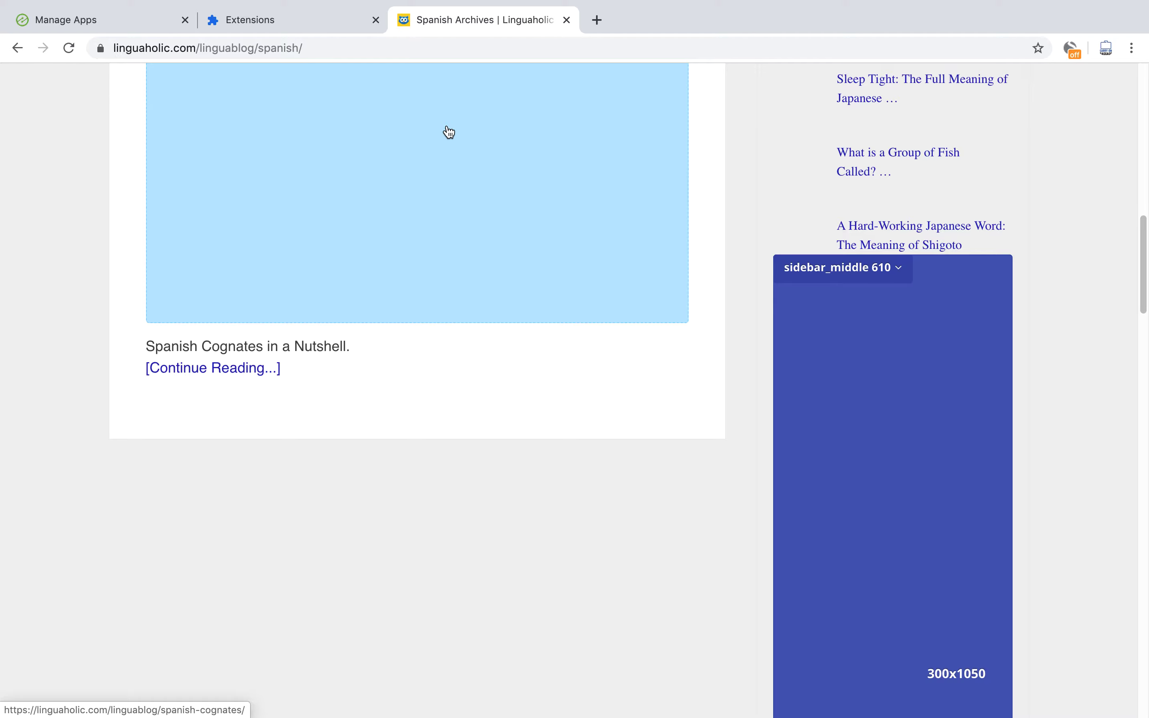
pyautogui.scroll(3, 508, 347)
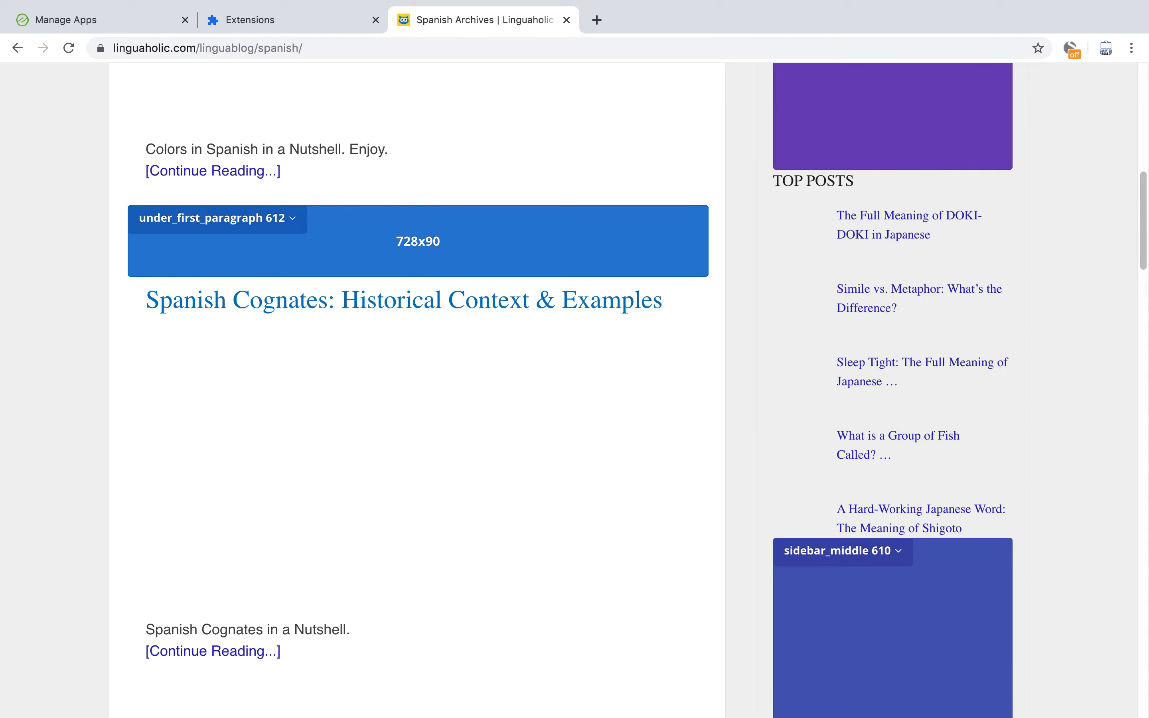
pyautogui.scroll(10, 522, 632)
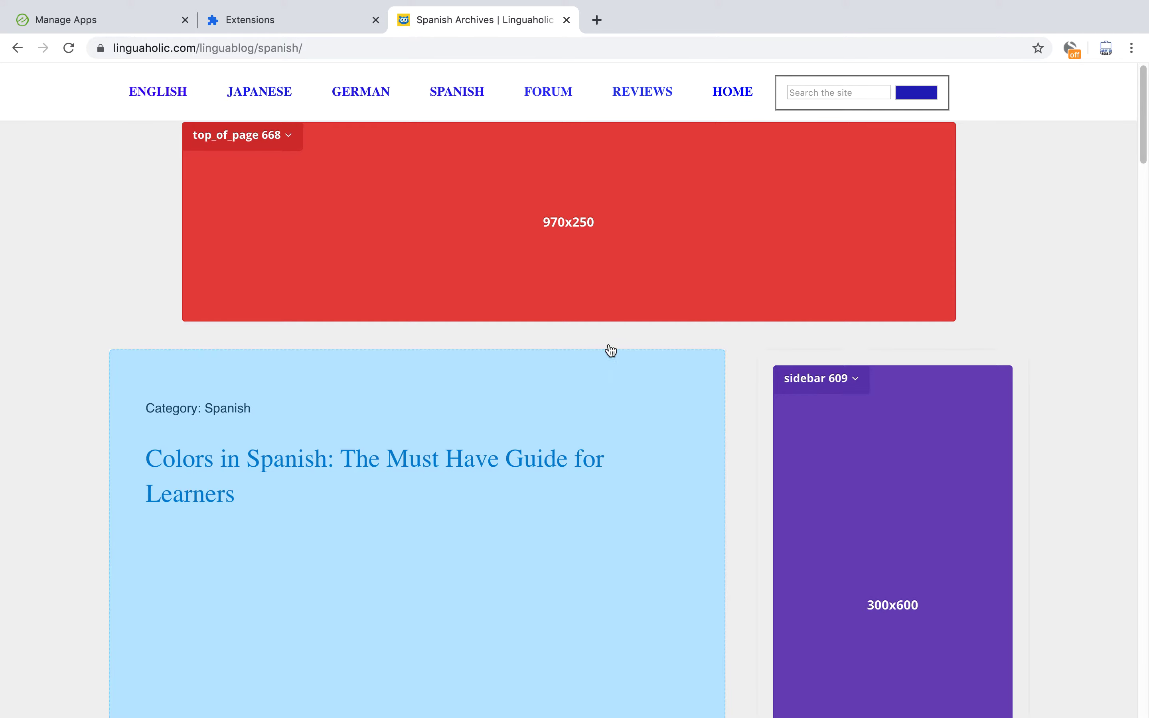
pyautogui.scroll(-7, 522, 266)
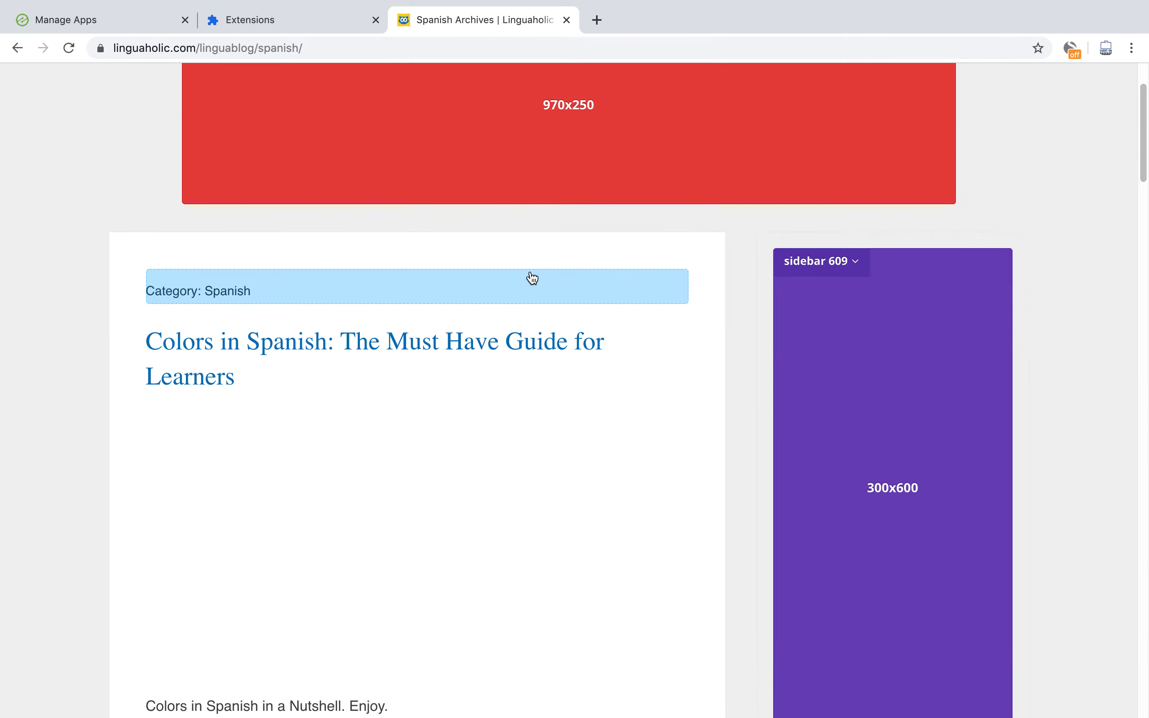
pyautogui.scroll(6, 546, 277)
pyautogui.scroll(2, 551, 278)
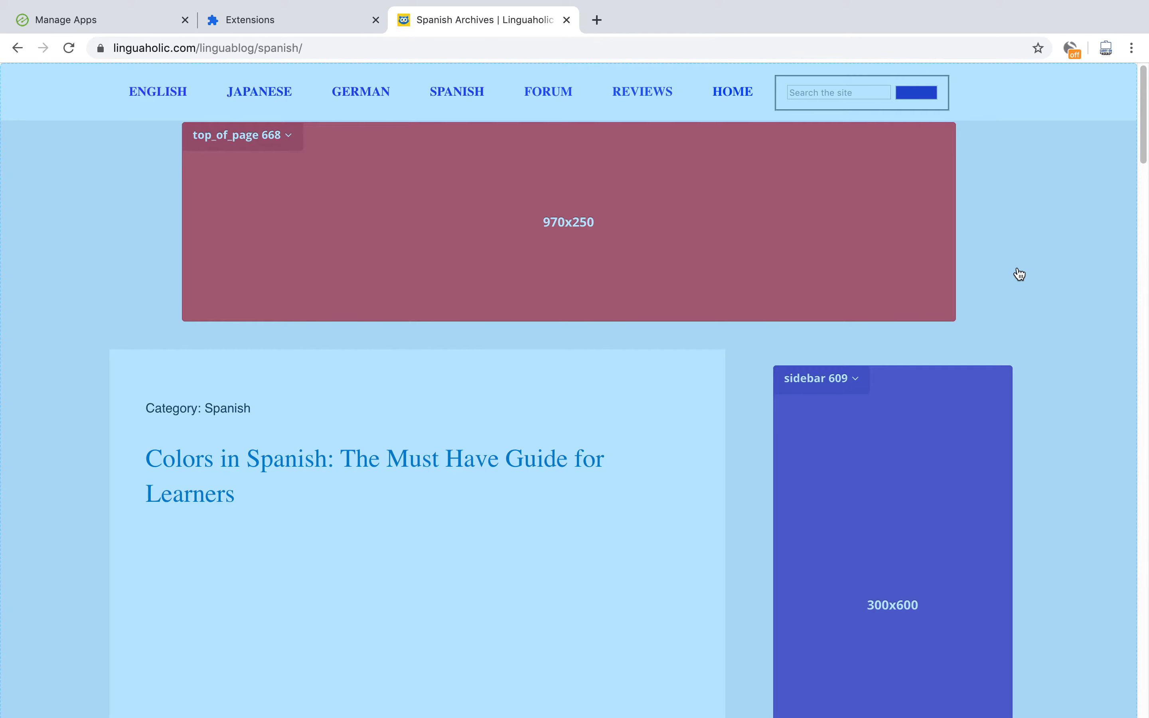
# Inspect the Spanish category page in the developer tools with iPhone 6/7/8 emulation, check the device choices, and reload the page.
pyautogui.rightClick(996, 300)
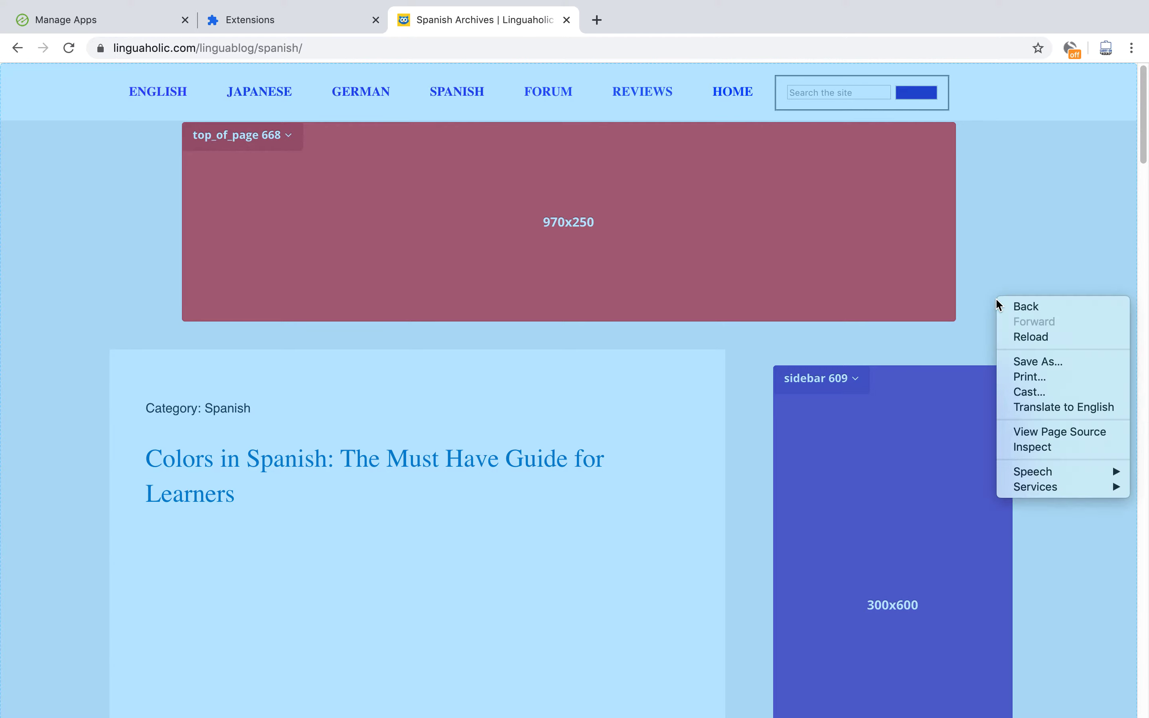
pyautogui.click(1050, 447)
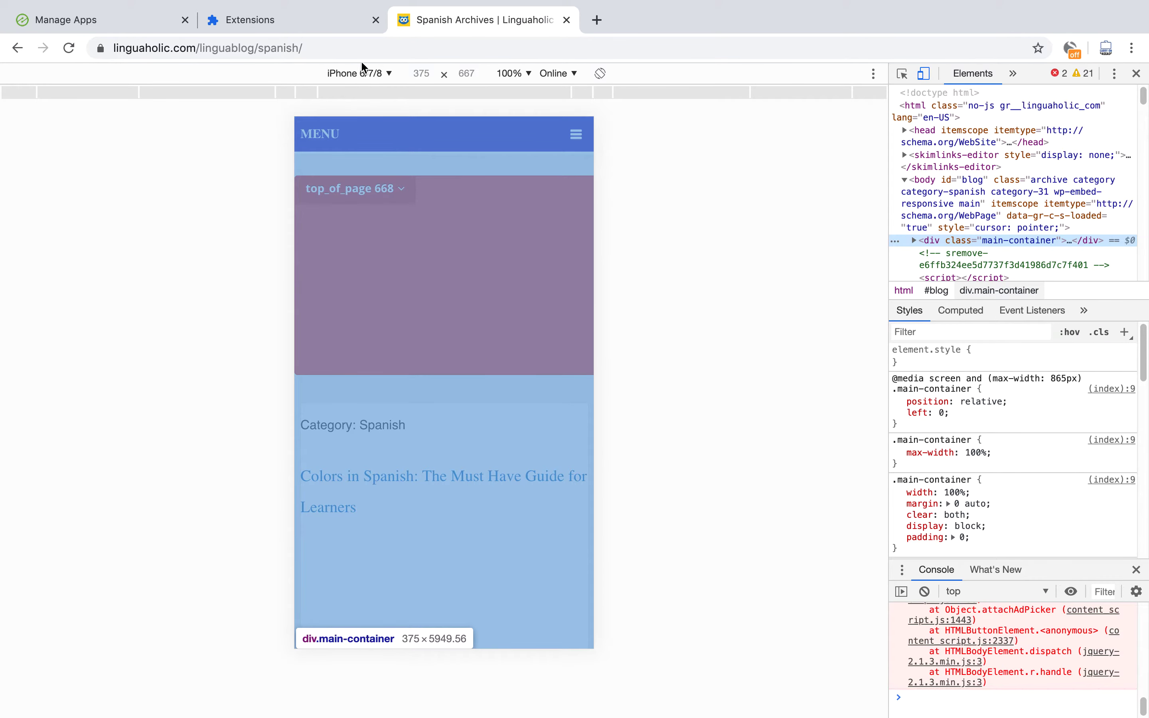
pyautogui.click(382, 72)
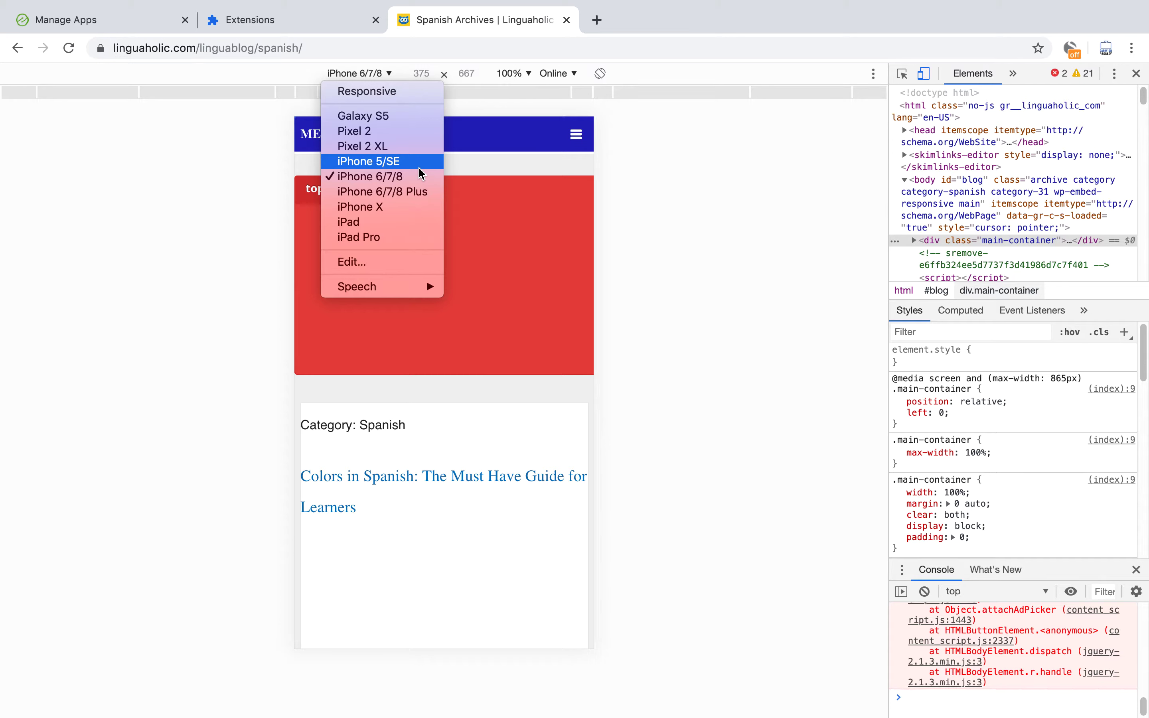
pyautogui.click(654, 229)
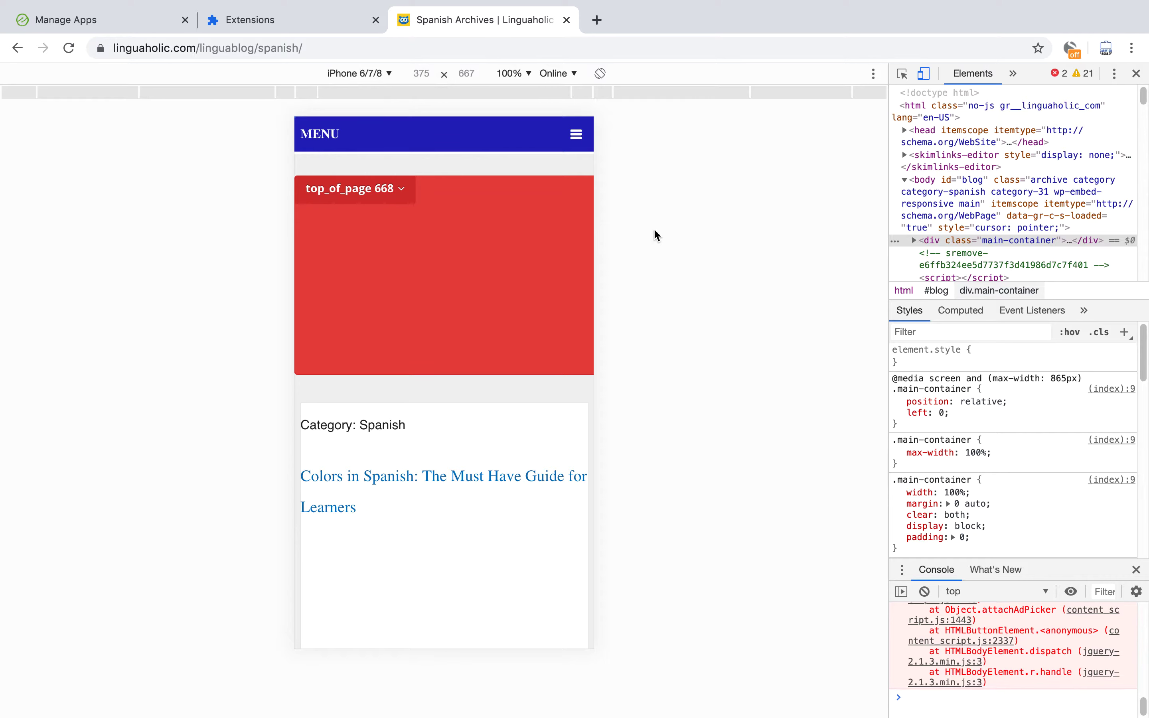
pyautogui.click(419, 47)
pyautogui.press('Return')
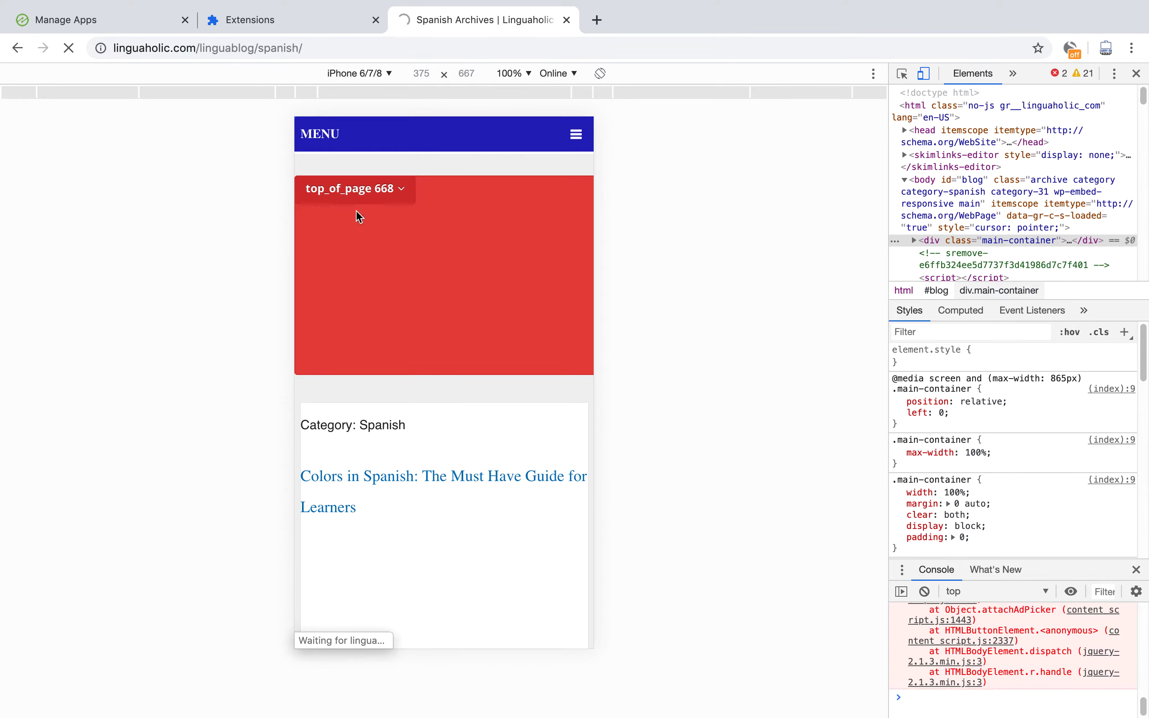
# Review the mobile placeholders from the page header to the bottom_of_page block, cancelling the placeholder insertion at the main container.
pyautogui.scroll(-20, 503, 233)
pyautogui.scroll(5, 527, 247)
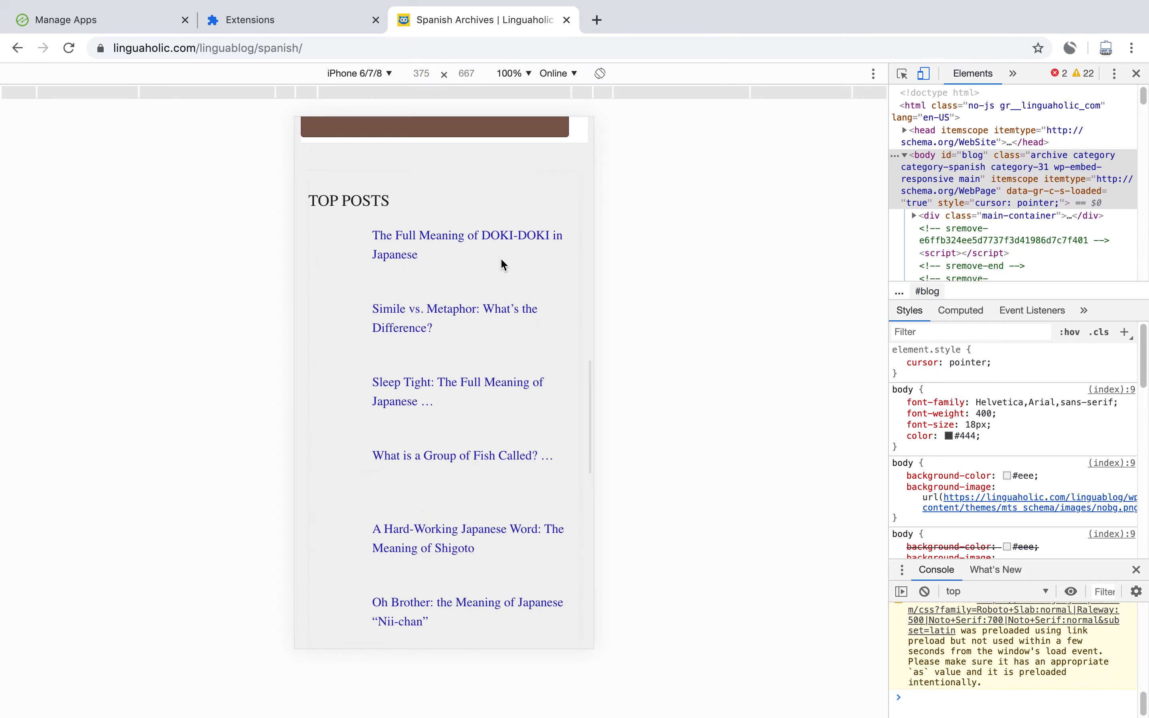
pyautogui.scroll(20, 502, 259)
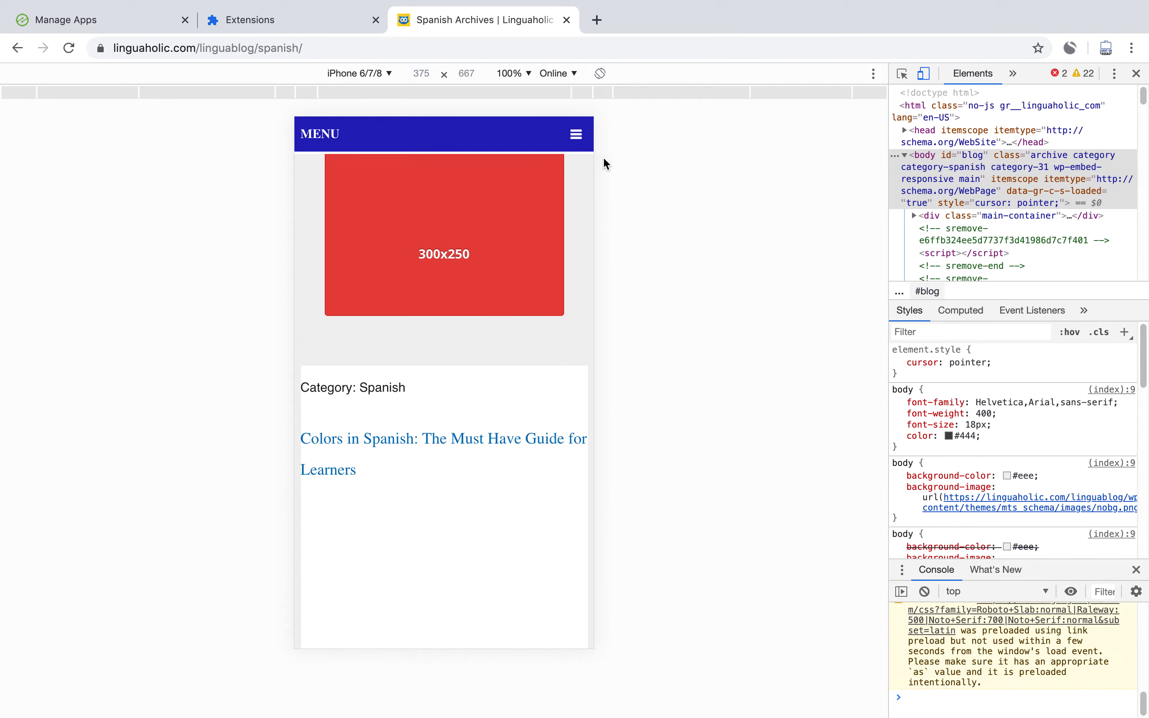
pyautogui.click(462, 336)
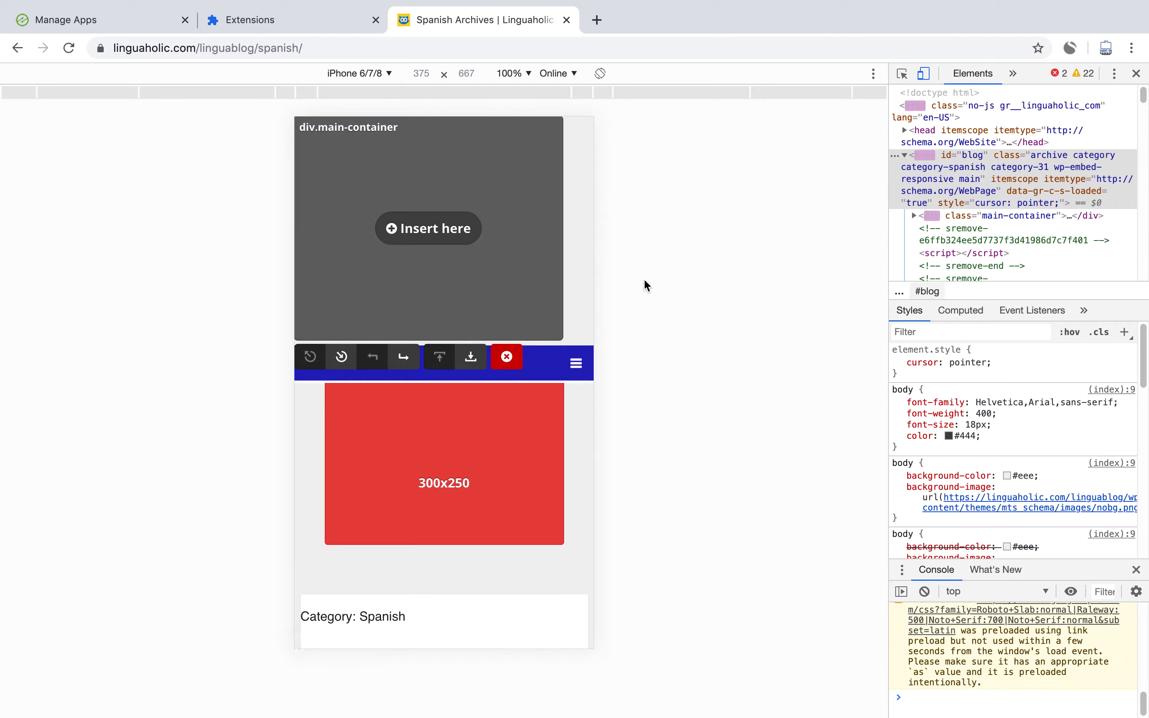
pyautogui.click(507, 357)
pyautogui.scroll(-10, 524, 328)
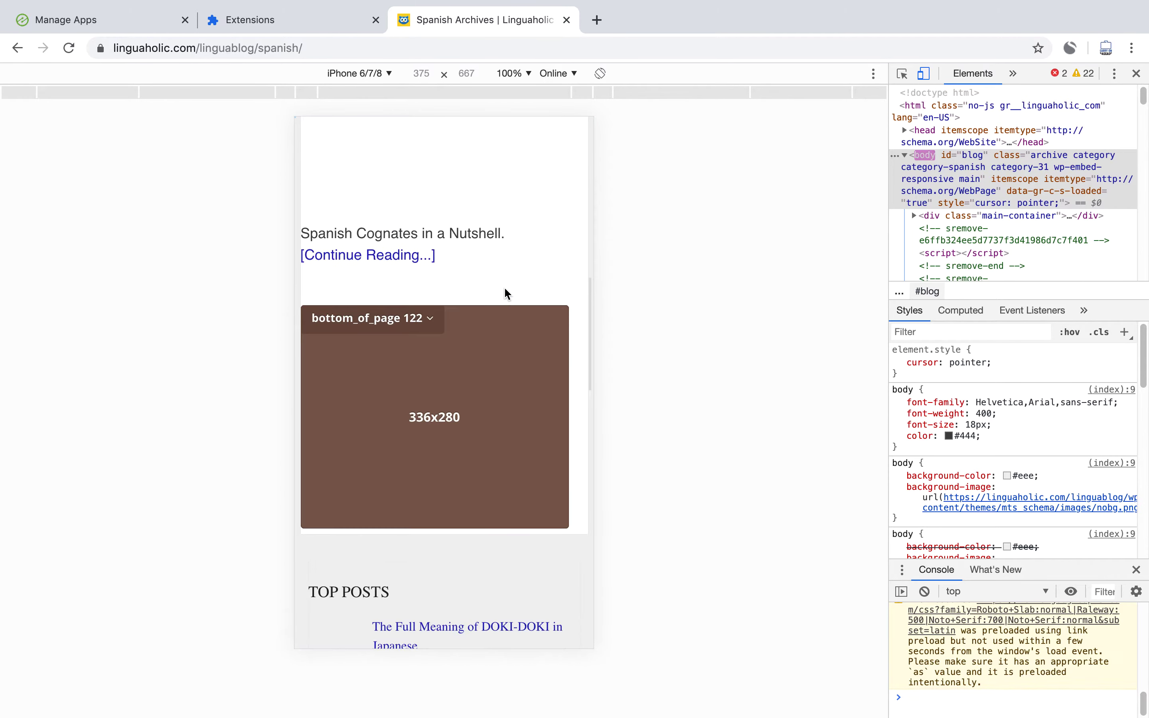
# Start a placeholder insertion at the "Category: Spanish" heading and try its outer and inner container levels, including div#page and div.article.
pyautogui.scroll(8, 471, 429)
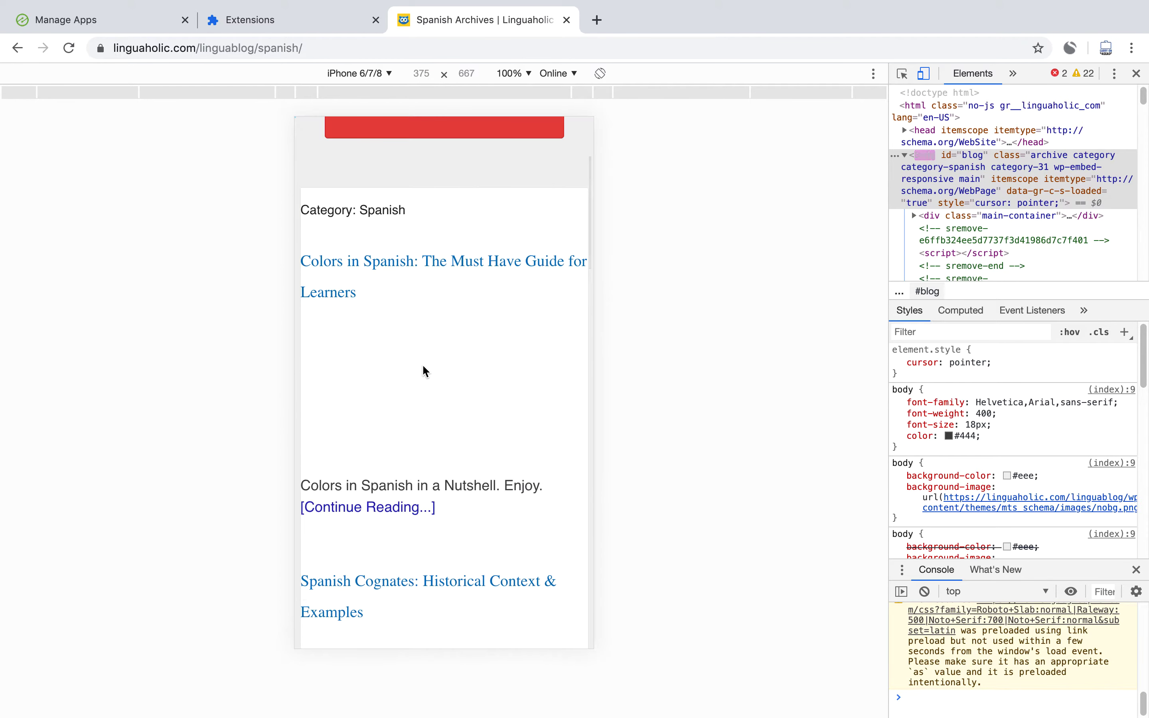
pyautogui.click(384, 235)
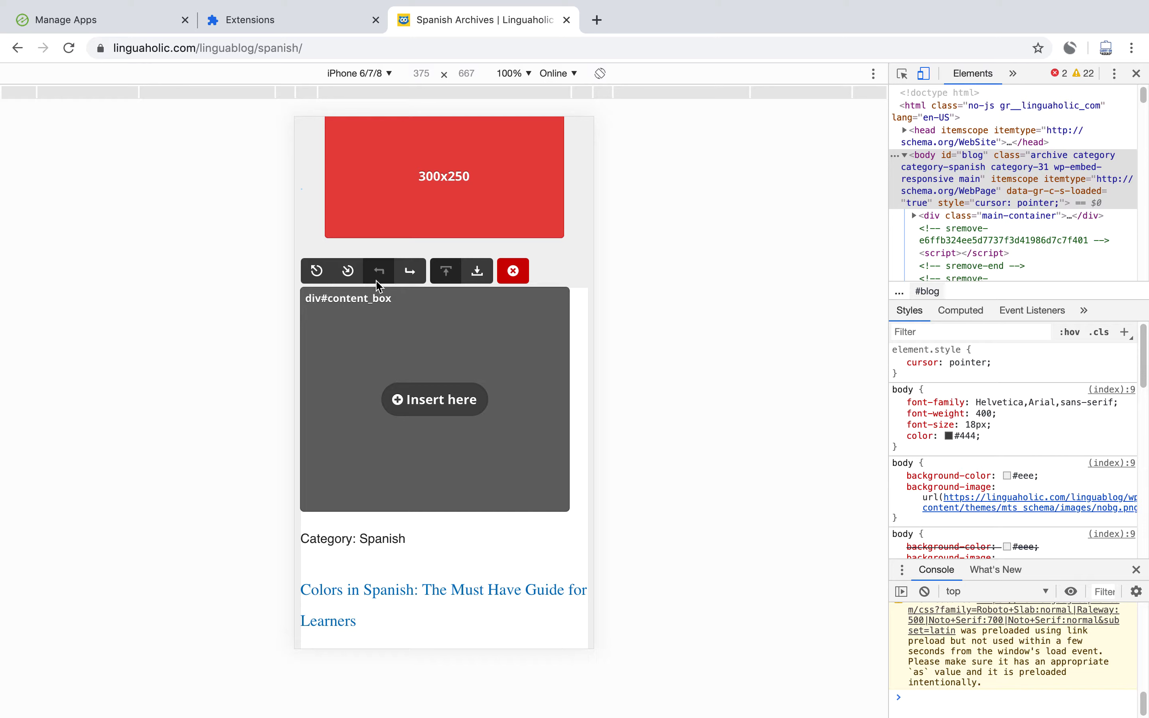
pyautogui.click(317, 272)
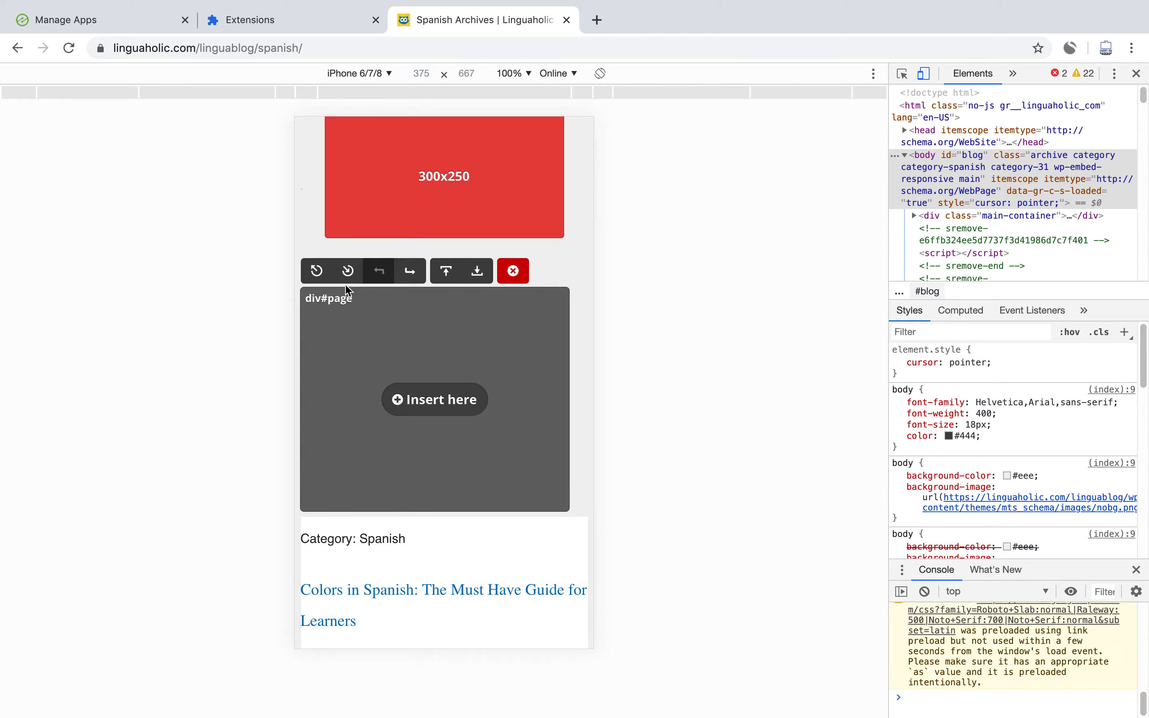
pyautogui.click(348, 272)
pyautogui.scroll(-3, 337, 471)
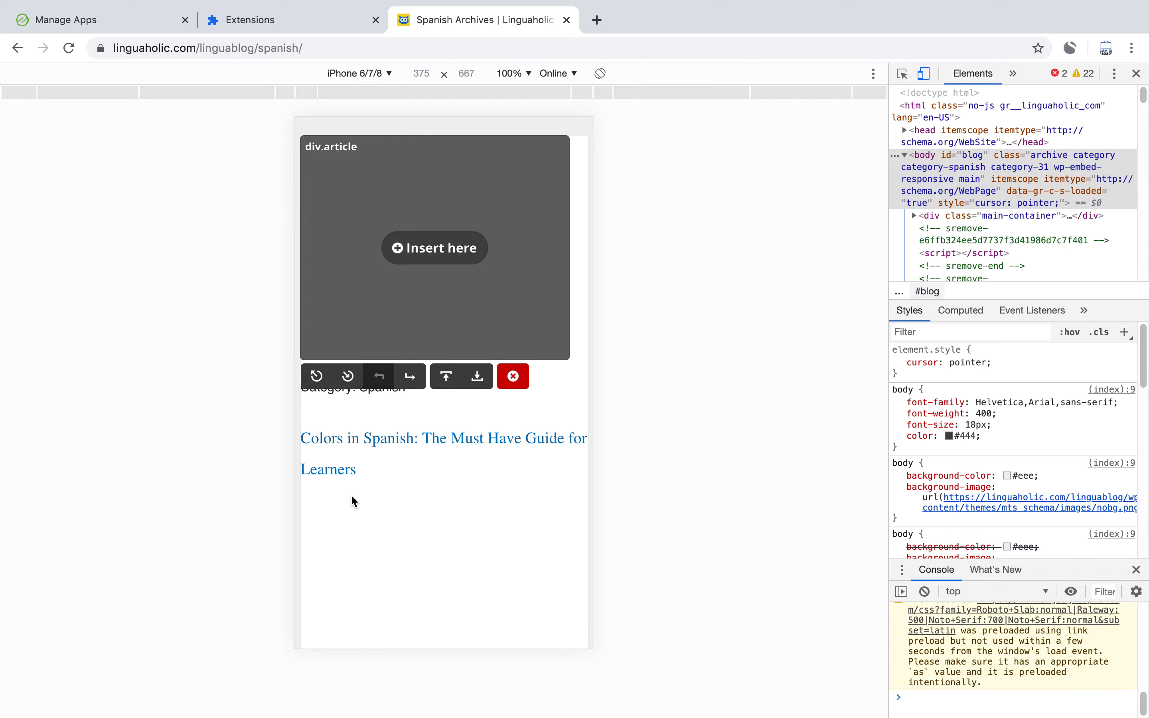
pyautogui.scroll(-1, 403, 511)
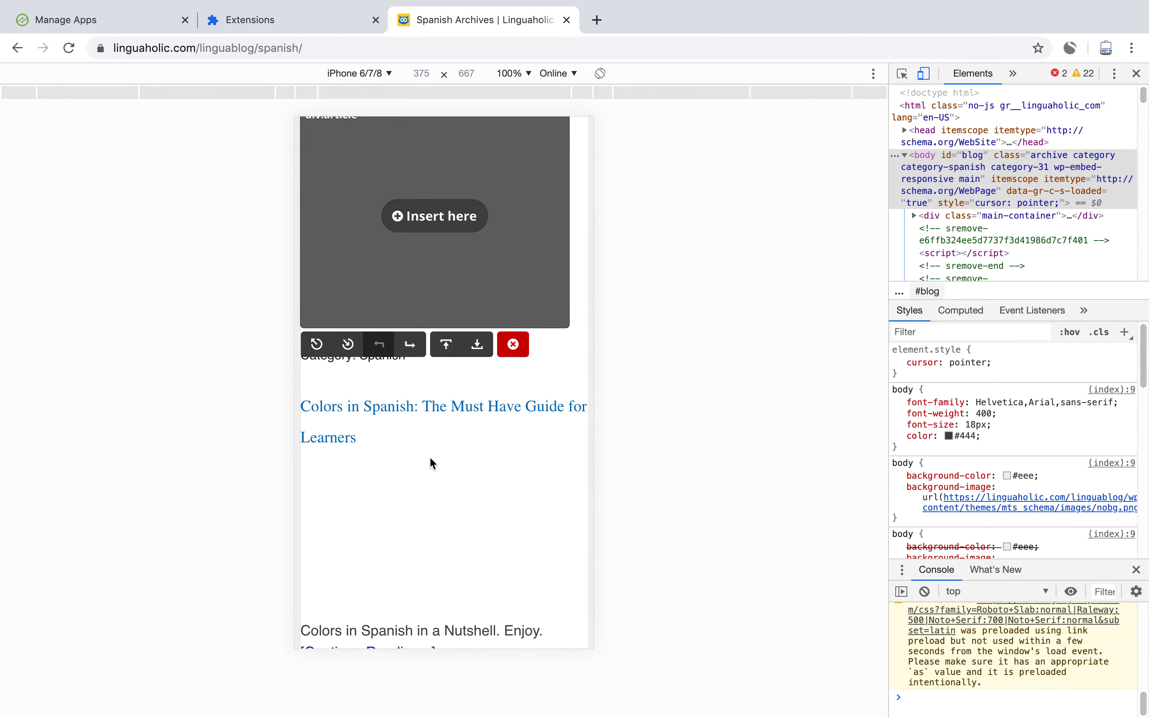
# Try placeholder positions within div#content_box below the category heading and below the first post, and cancel the insertion.
pyautogui.click(317, 344)
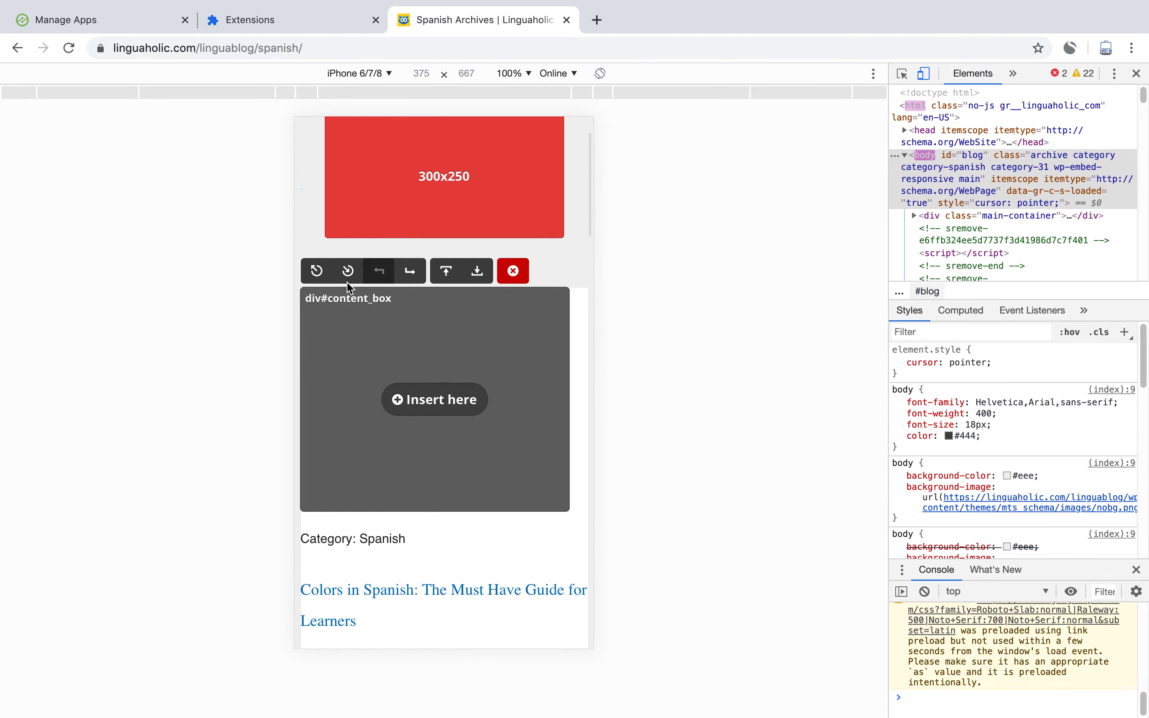
pyautogui.click(320, 271)
pyautogui.click(349, 272)
pyautogui.click(410, 272)
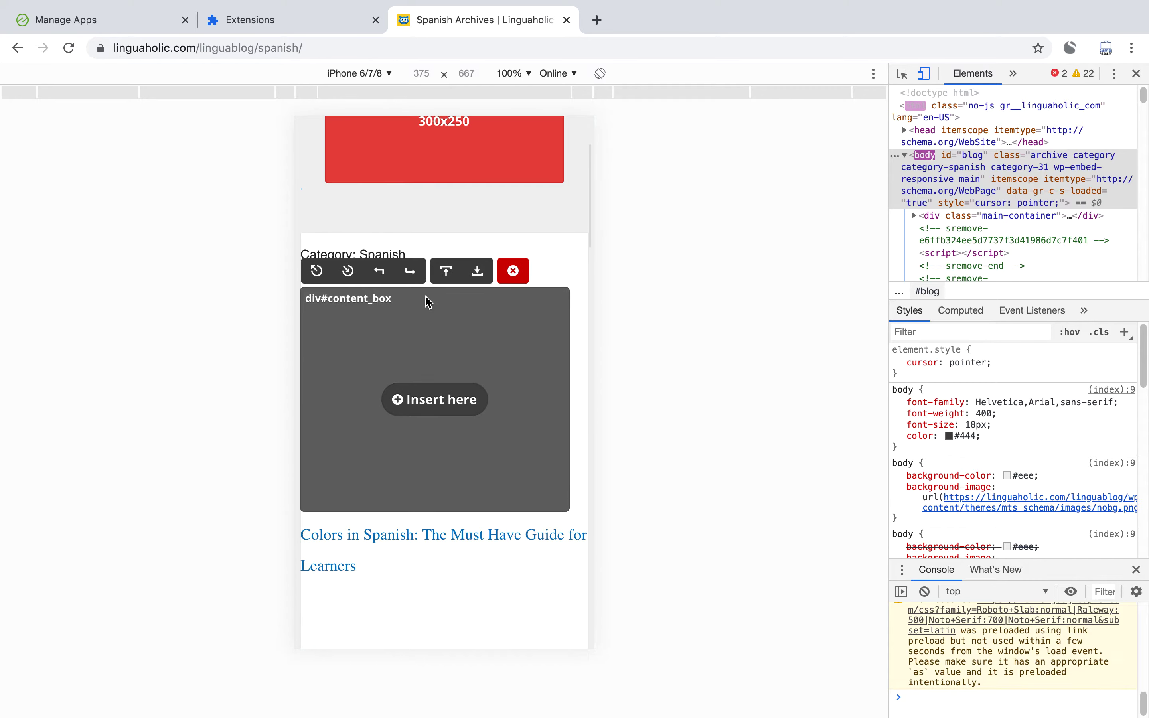
pyautogui.click(410, 273)
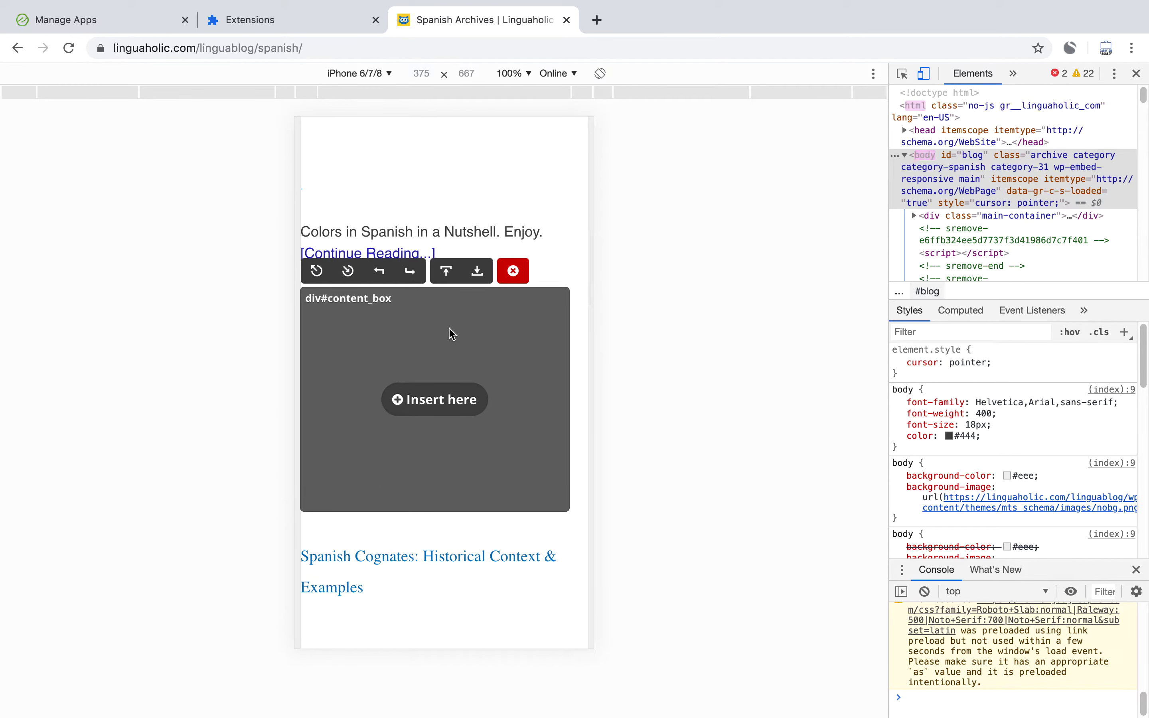
pyautogui.scroll(-3, 450, 331)
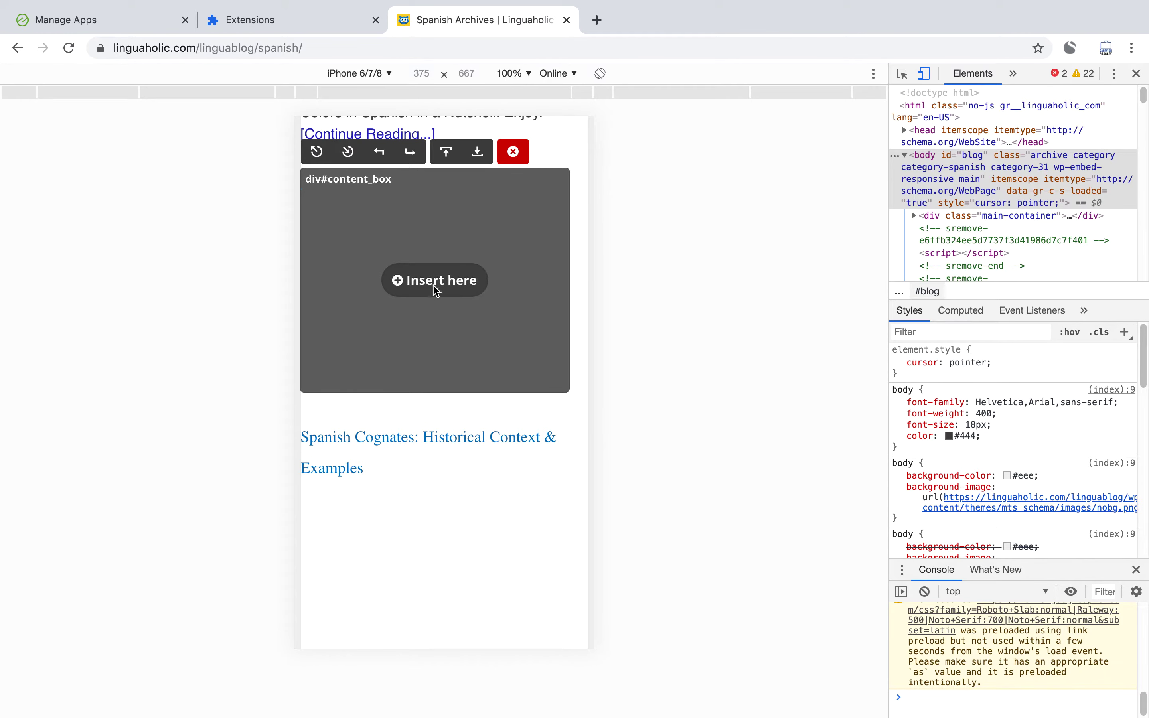
pyautogui.scroll(2, 436, 289)
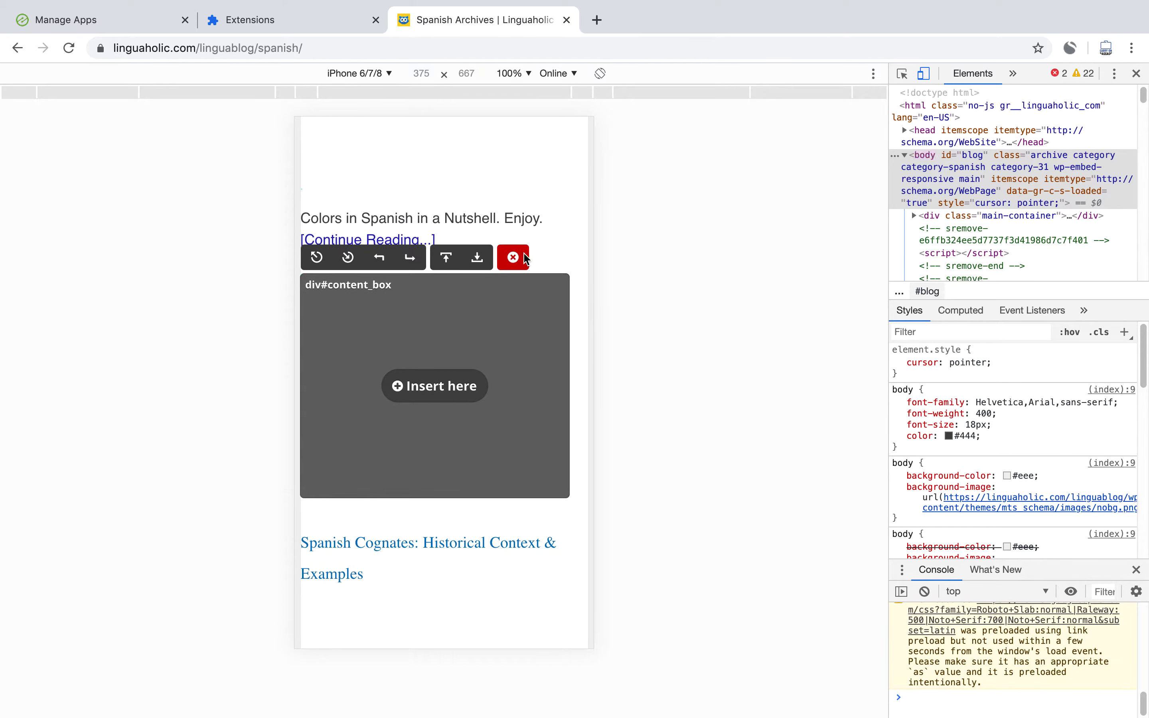
pyautogui.click(523, 257)
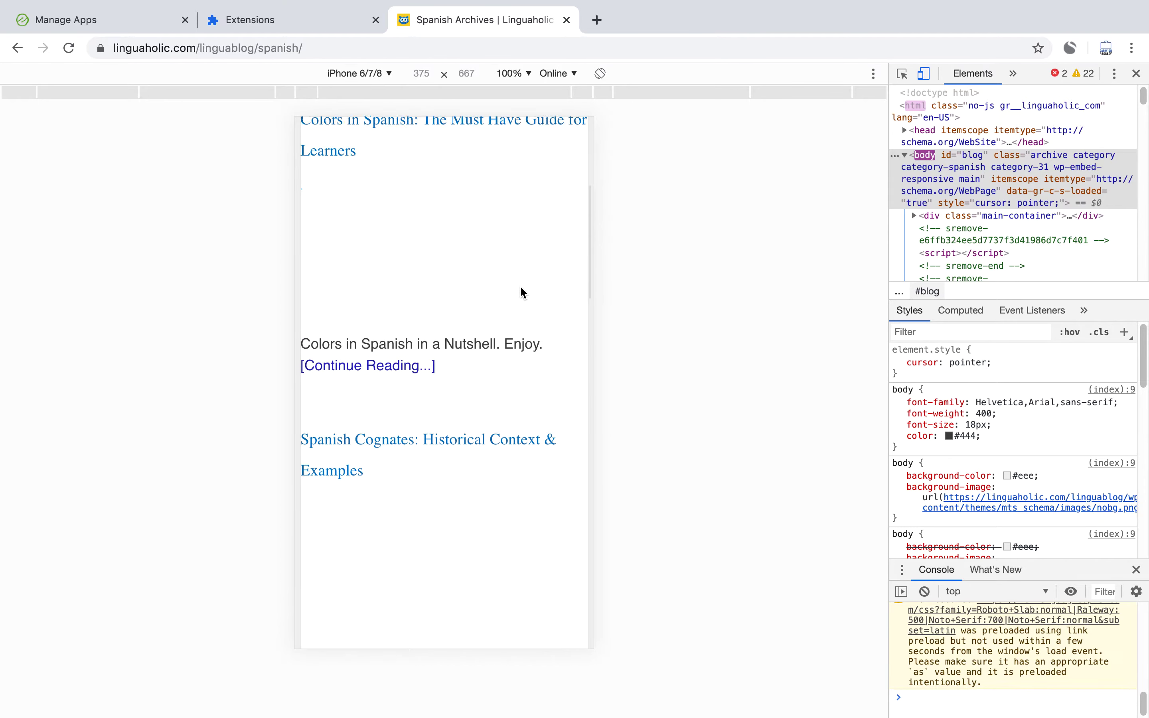
# Start a mobile placeholder in div.article below the Spanish Cognates post and examine the available page location options.
pyautogui.scroll(-7, 518, 313)
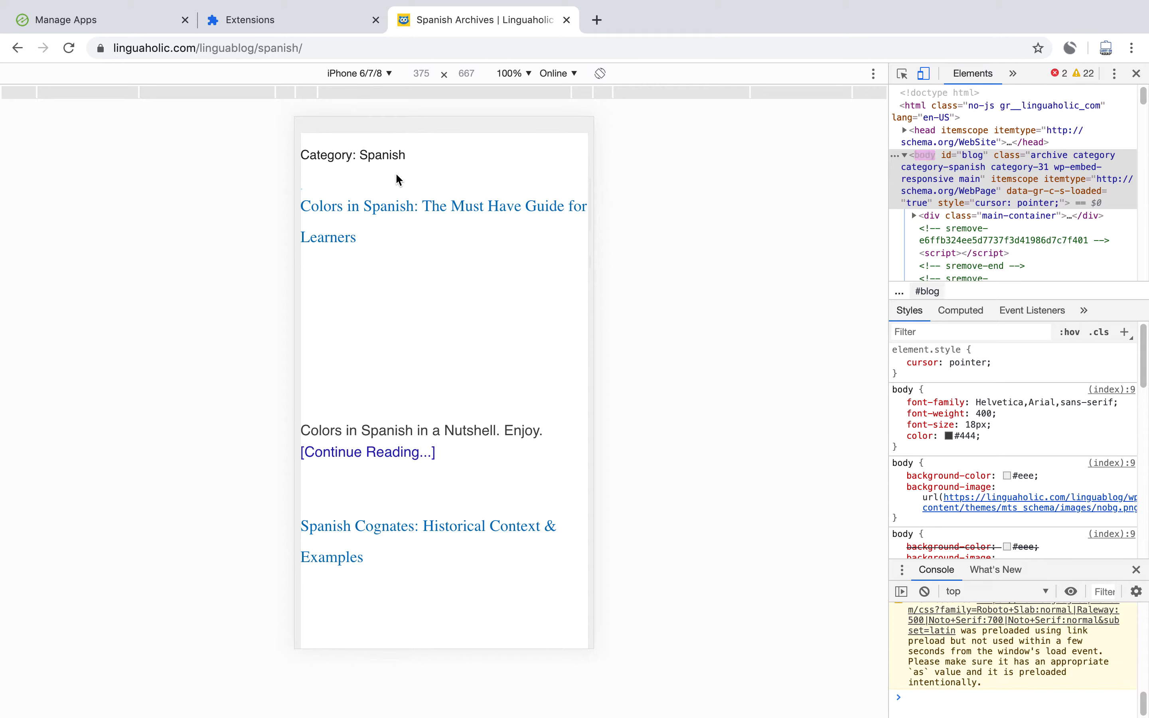
pyautogui.scroll(-10, 539, 298)
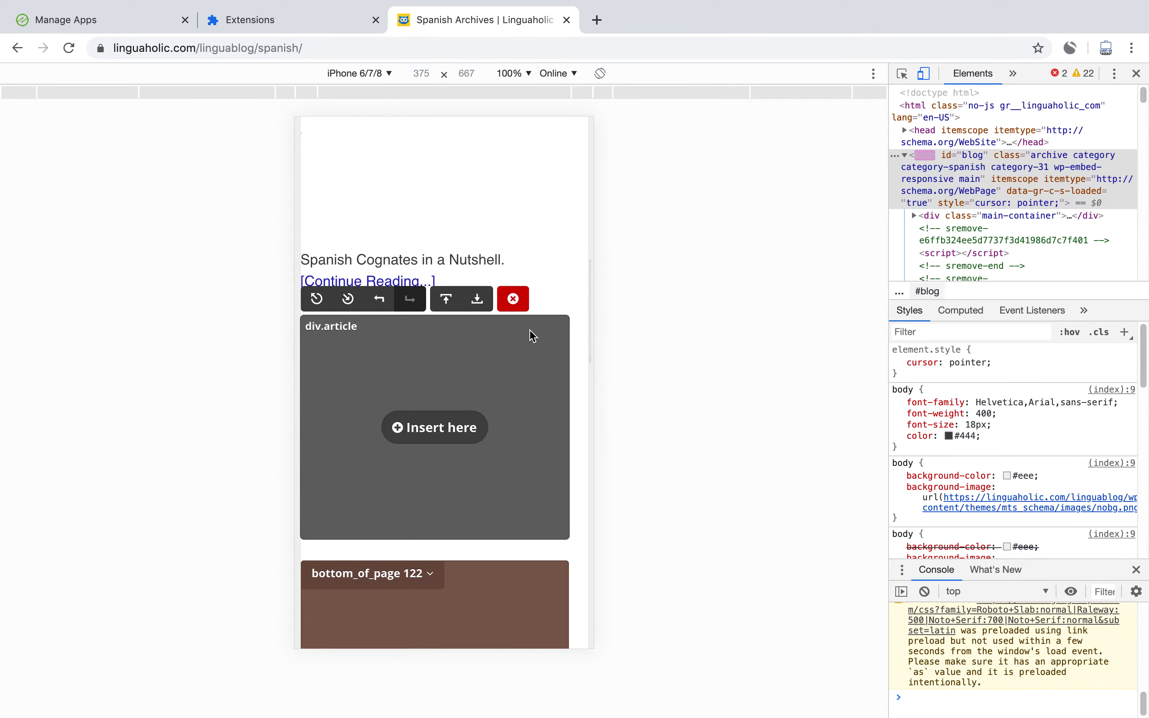
pyautogui.click(435, 427)
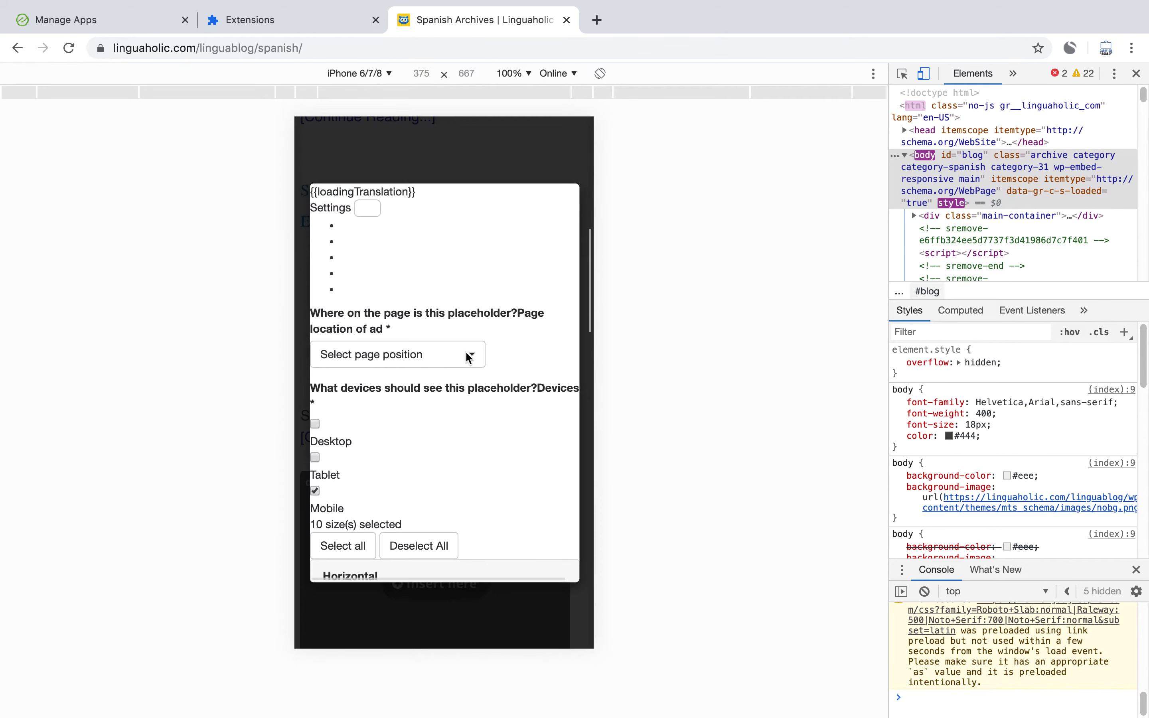
pyautogui.click(460, 274)
pyautogui.scroll(1, 465, 326)
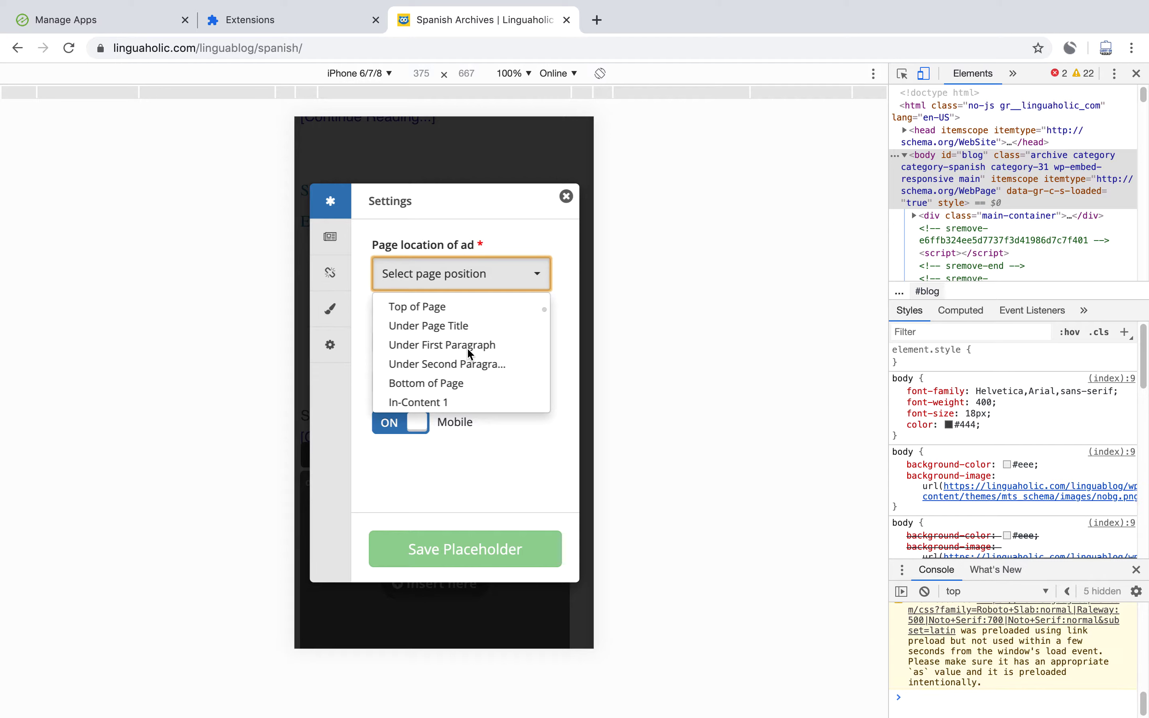
pyautogui.scroll(-3, 469, 352)
pyautogui.scroll(-5, 470, 349)
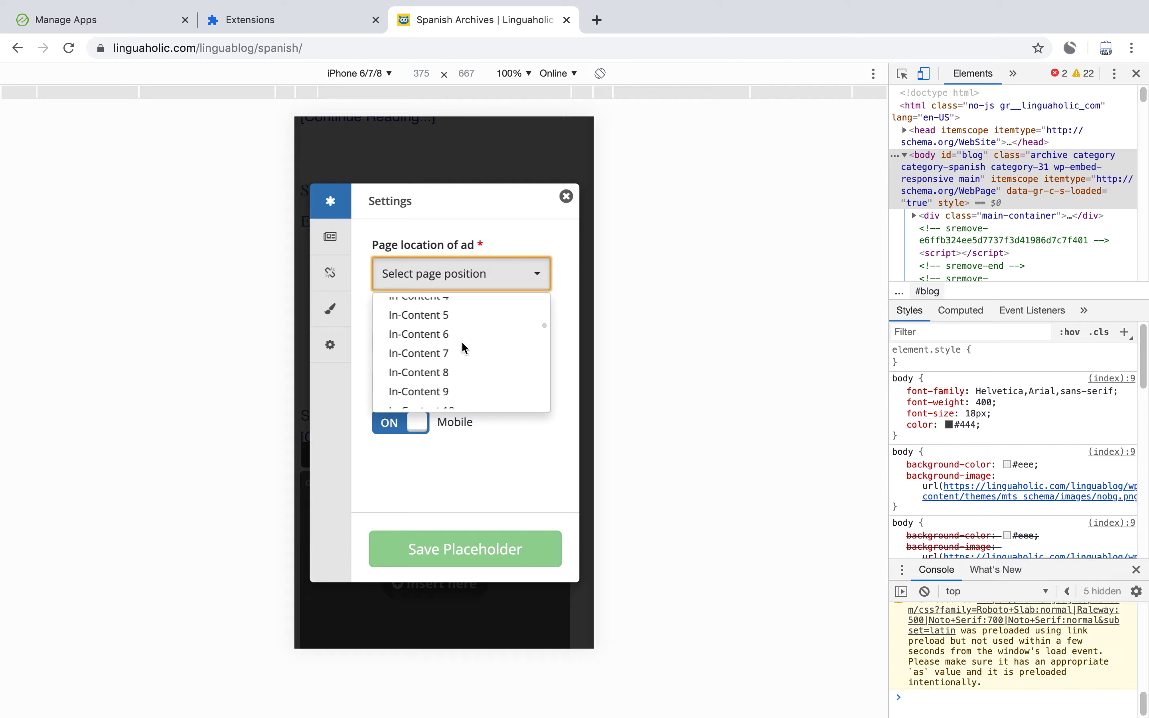
pyautogui.scroll(-20, 494, 342)
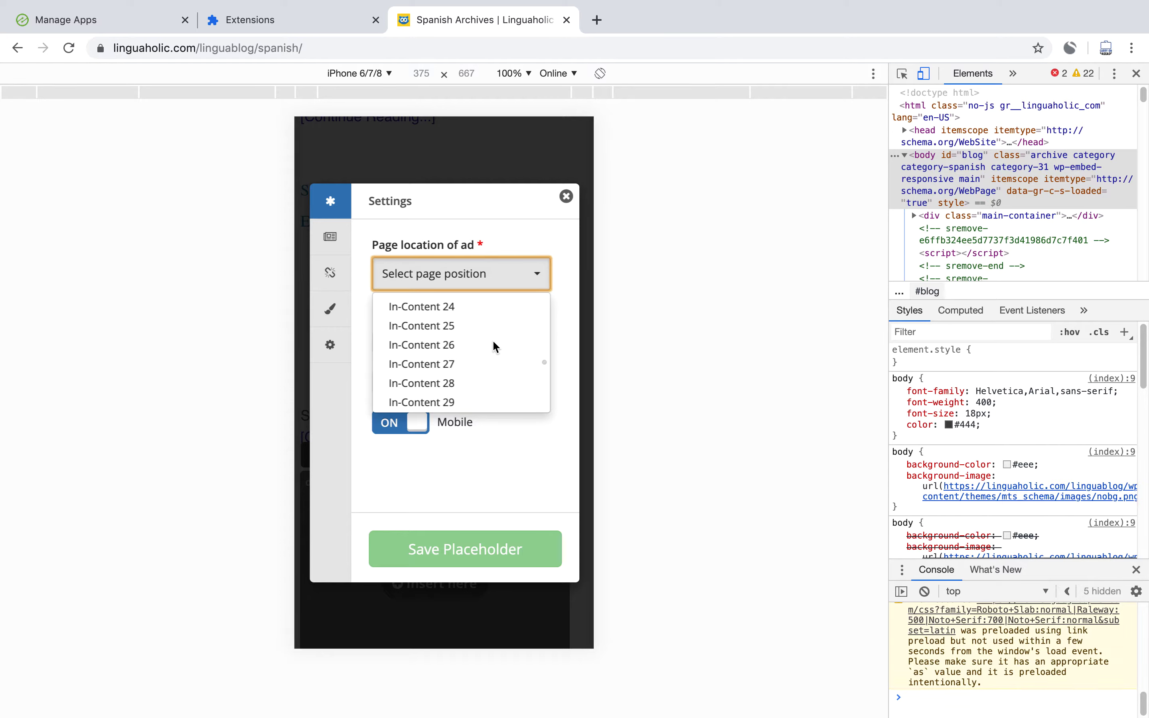
pyautogui.scroll(-14, 495, 340)
pyautogui.scroll(20, 489, 347)
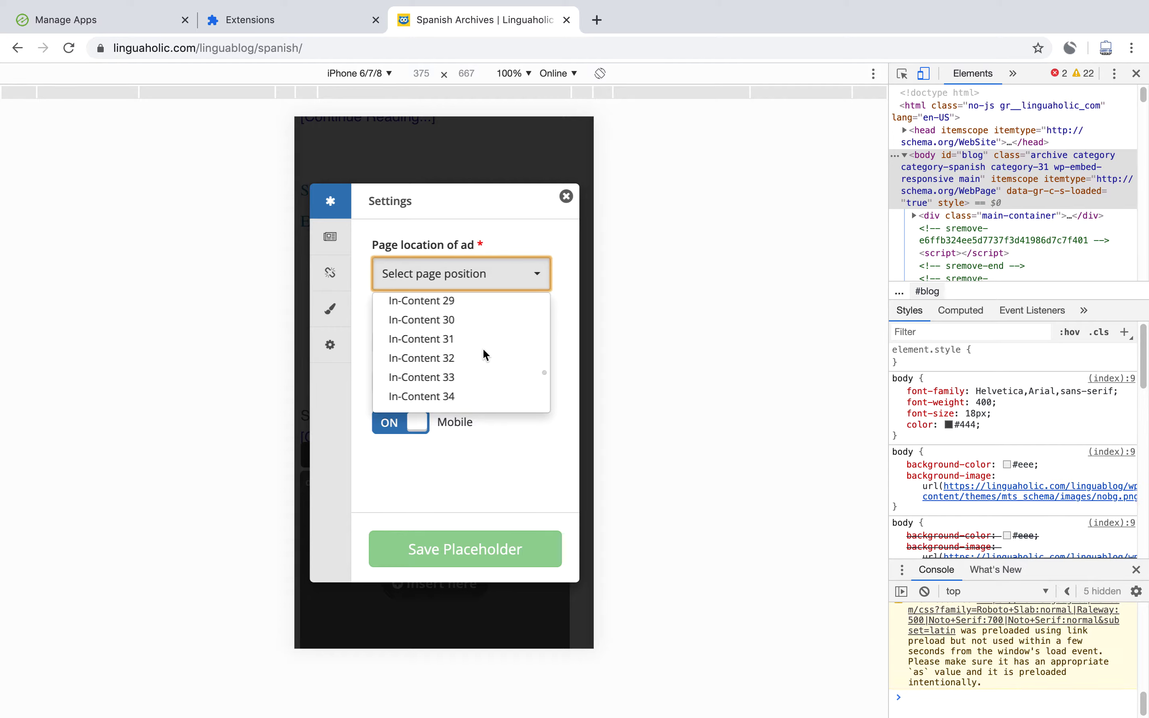
pyautogui.scroll(10, 485, 352)
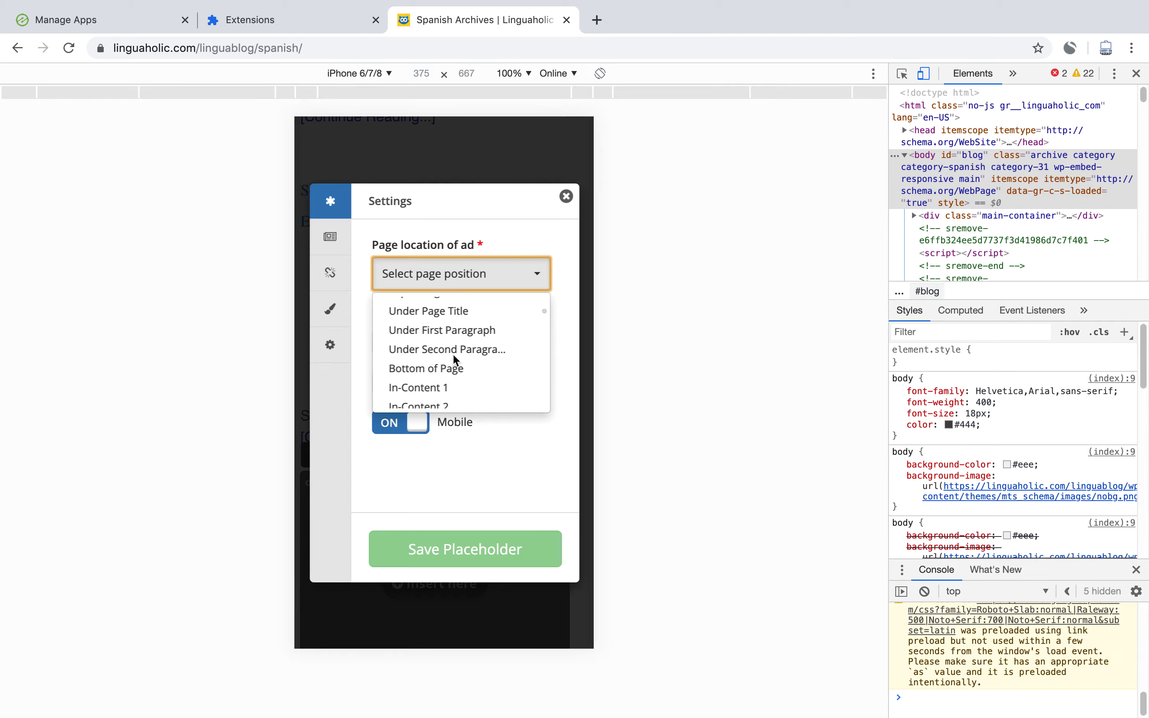
pyautogui.scroll(5, 454, 360)
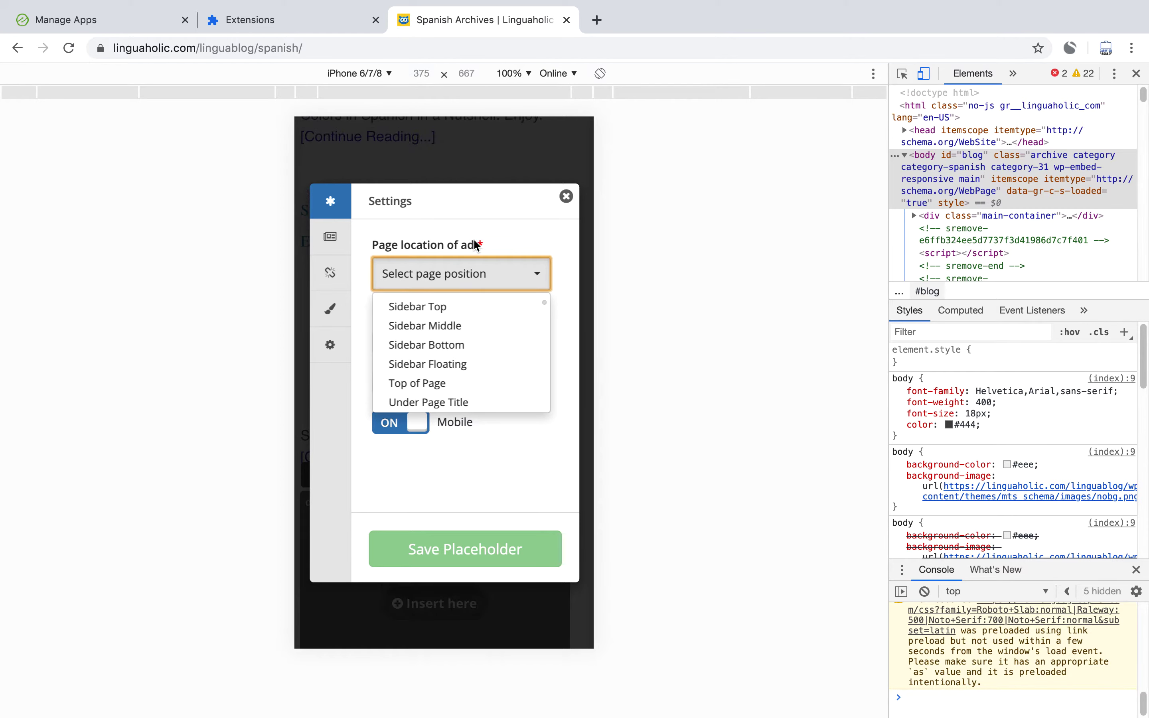
# Review the new placeholder's page targeting and style settings, and close its settings without saving.
pyautogui.click(515, 234)
pyautogui.click(330, 279)
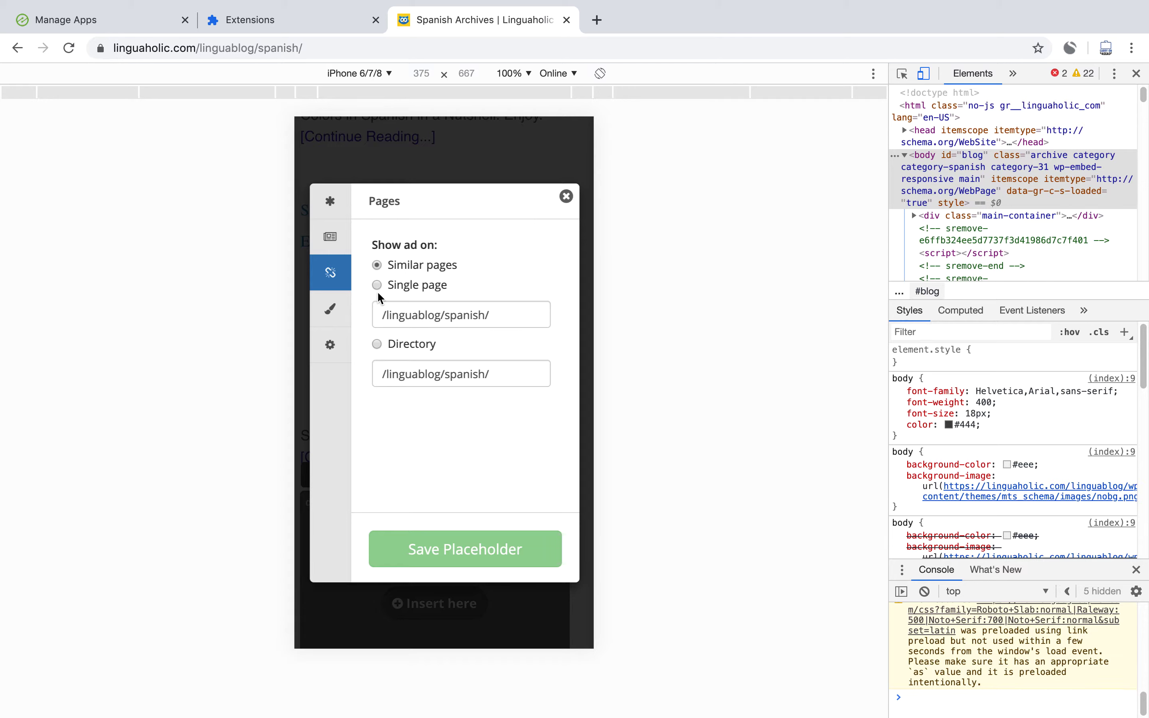
pyautogui.click(330, 310)
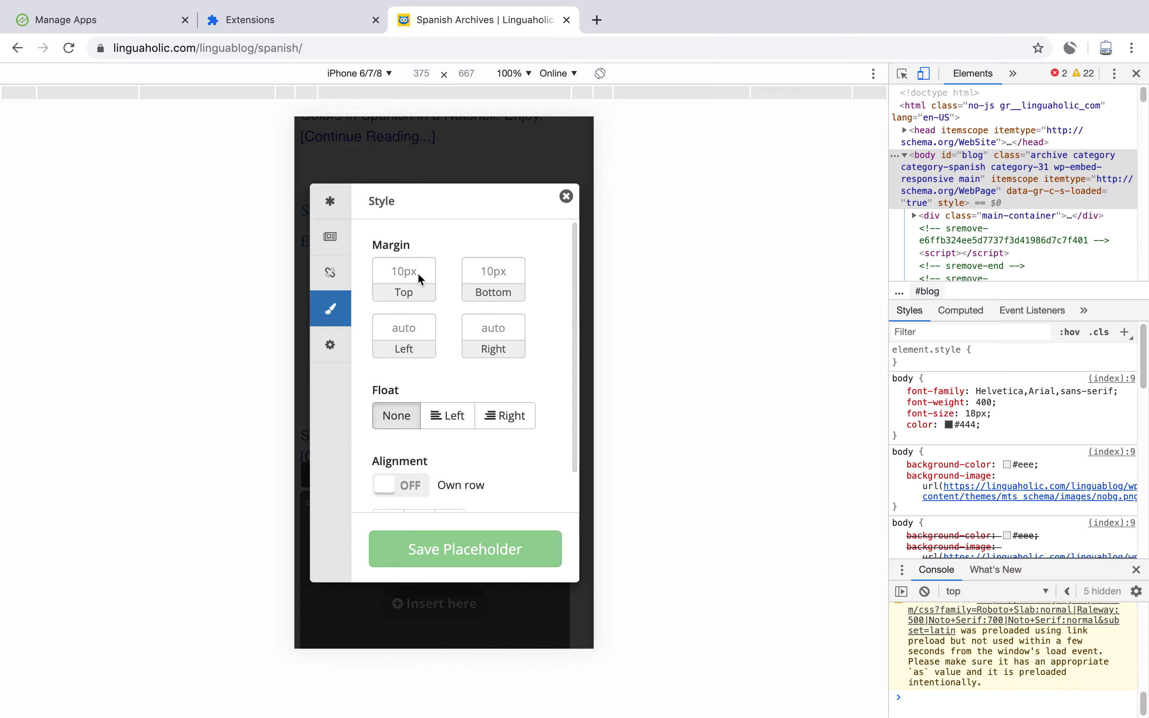
pyautogui.click(564, 196)
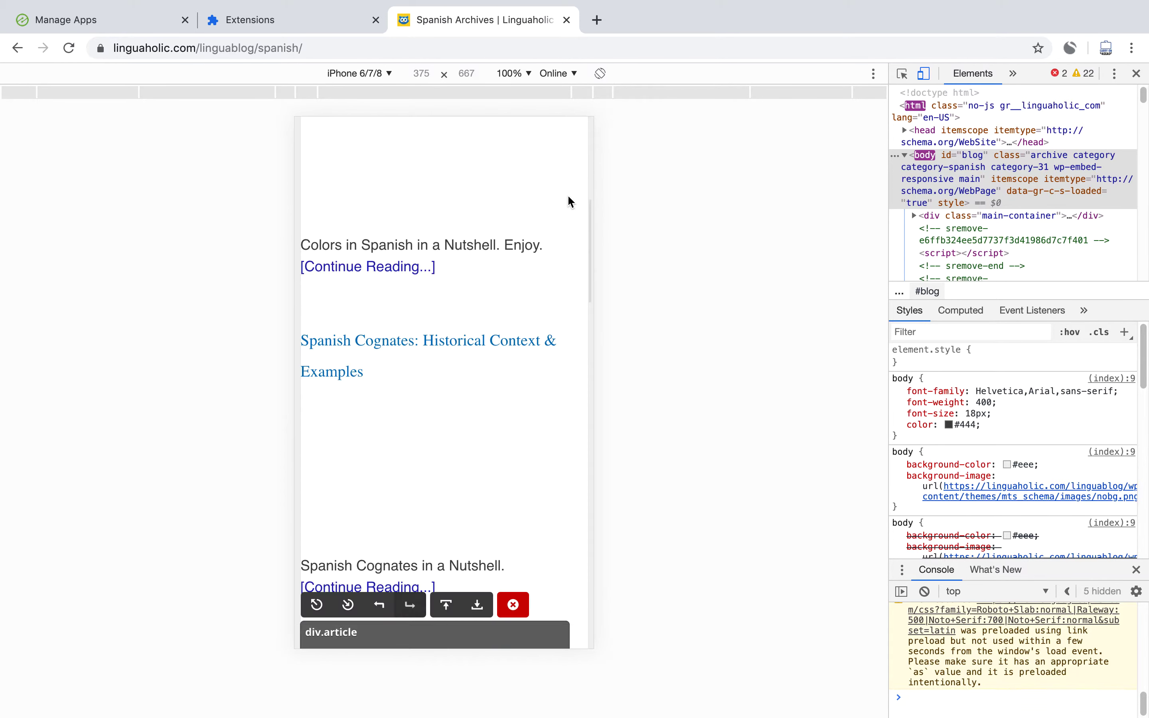
# Compare the insertion spot with the adjacent bottom_of_page 122 placeholder and the Top Posts section, and cancel the insertion.
pyautogui.scroll(-7, 572, 240)
pyautogui.scroll(3, 499, 342)
pyautogui.scroll(-8, 494, 342)
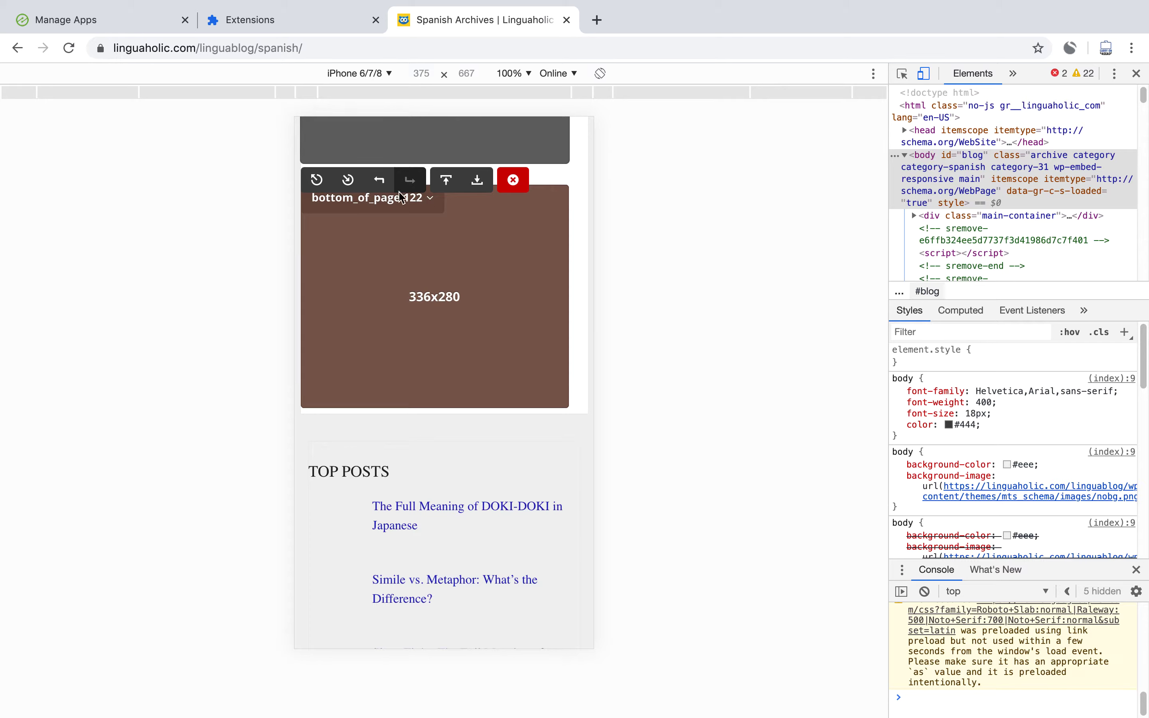
pyautogui.scroll(1, 395, 264)
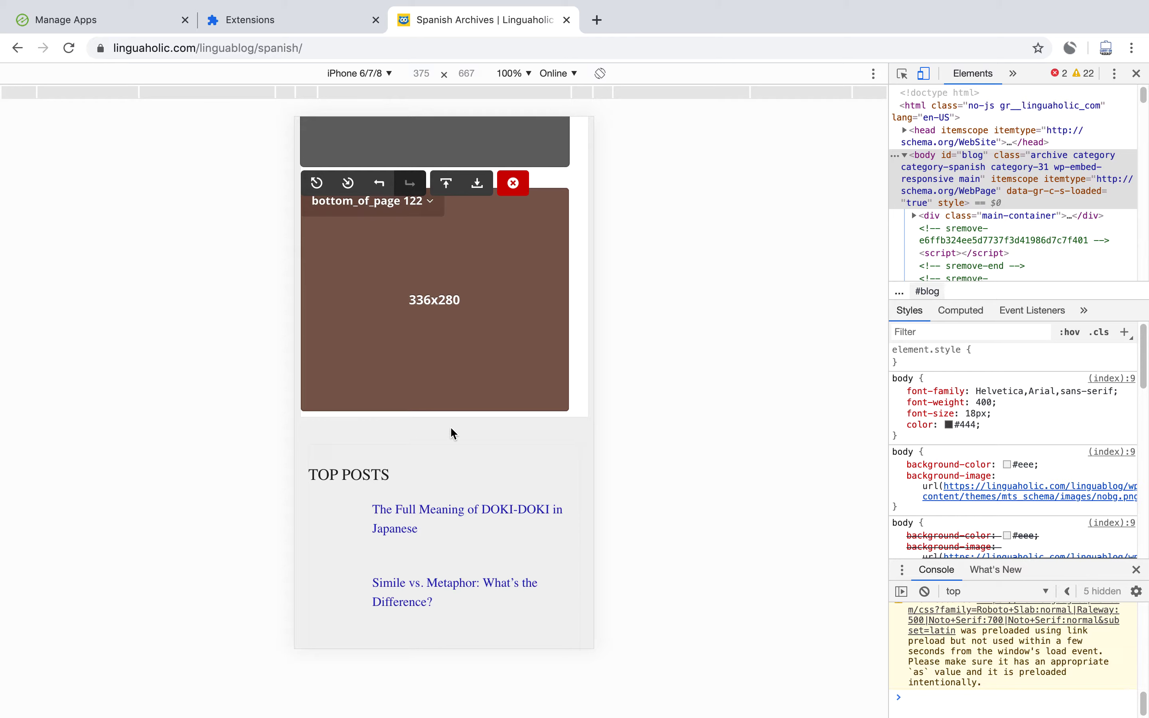
pyautogui.scroll(1, 464, 414)
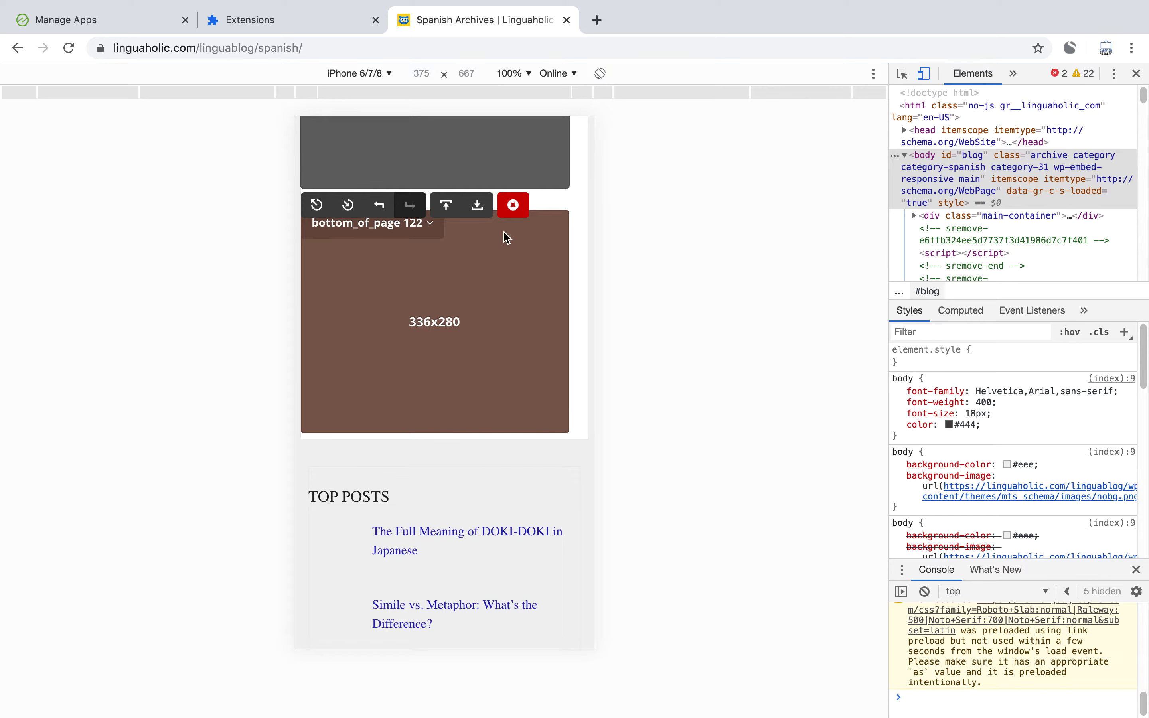
pyautogui.click(512, 205)
# Open the bottom_of_page 122 placeholder for editing, check its top and bottom margin fields, and close it without saving.
pyautogui.click(432, 225)
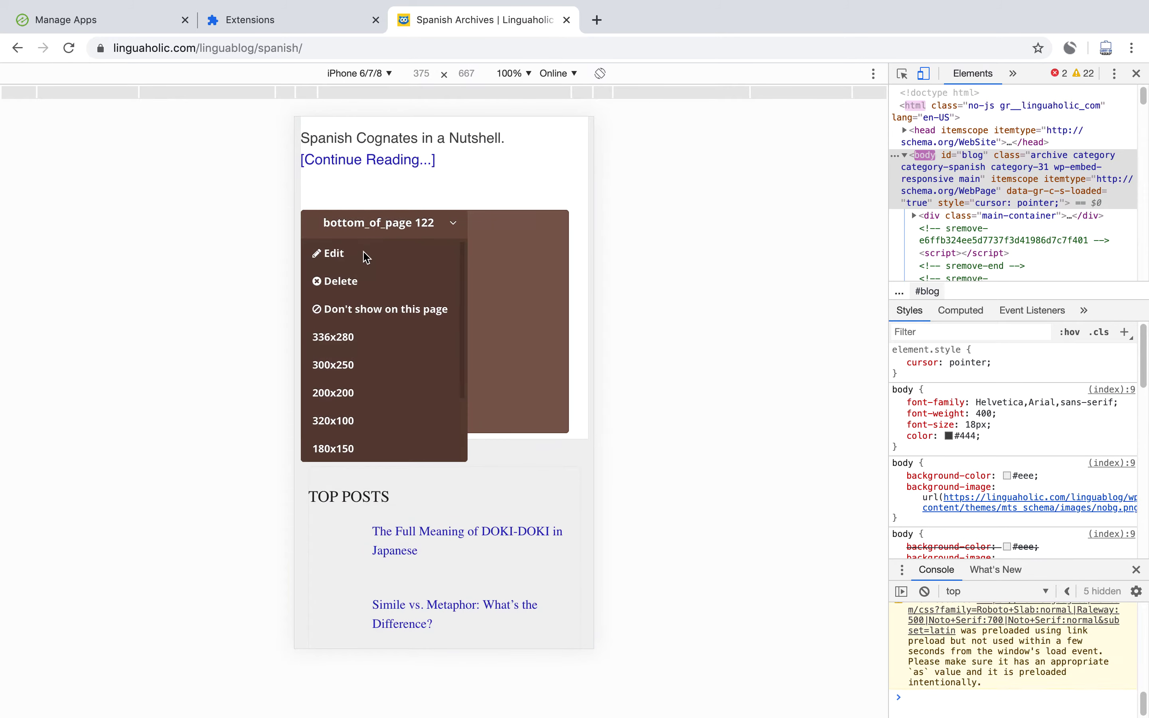
pyautogui.click(339, 254)
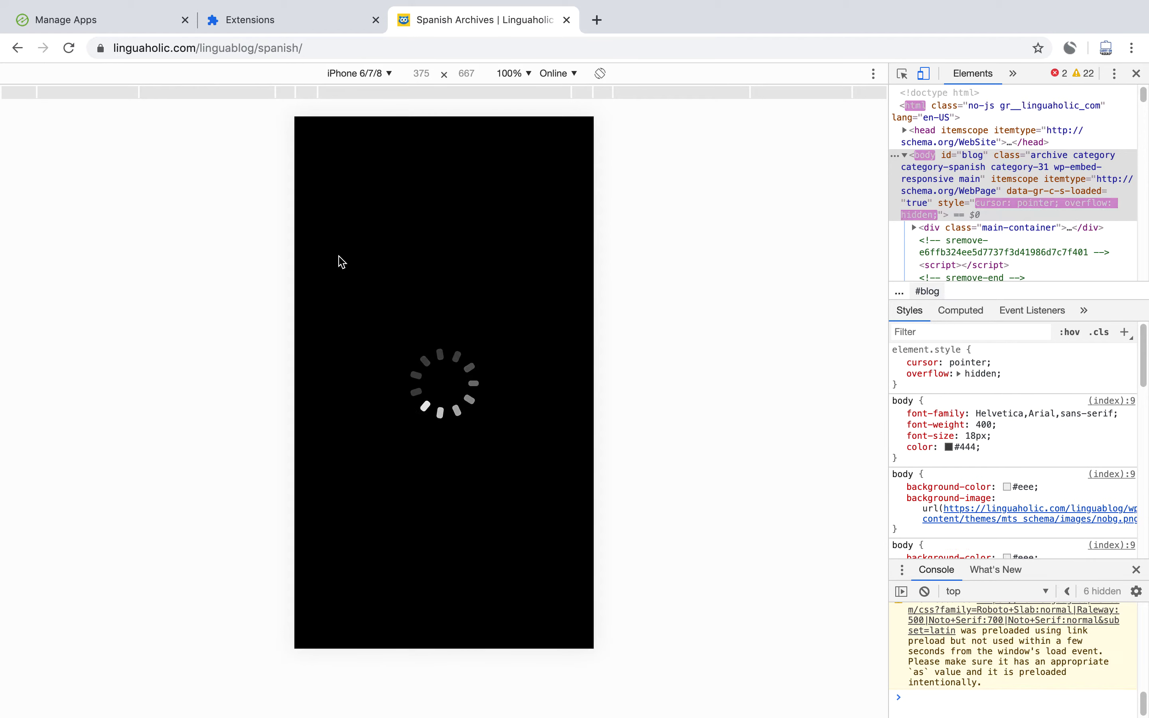
pyautogui.click(337, 310)
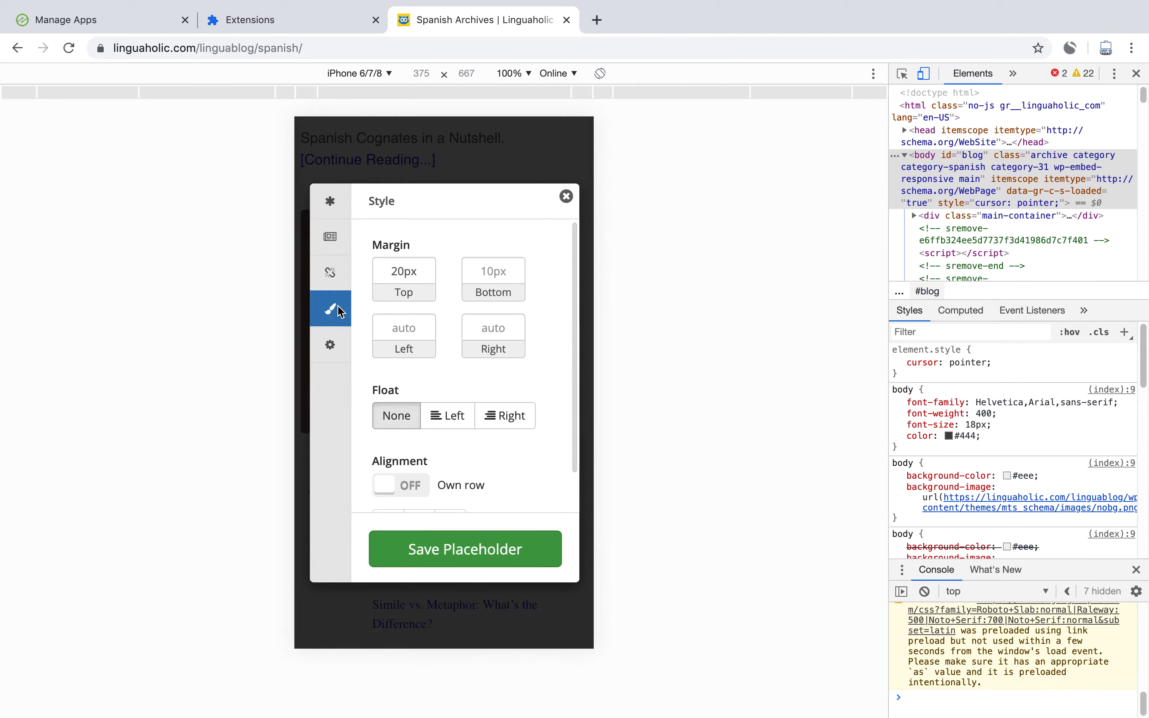
pyautogui.click(412, 271)
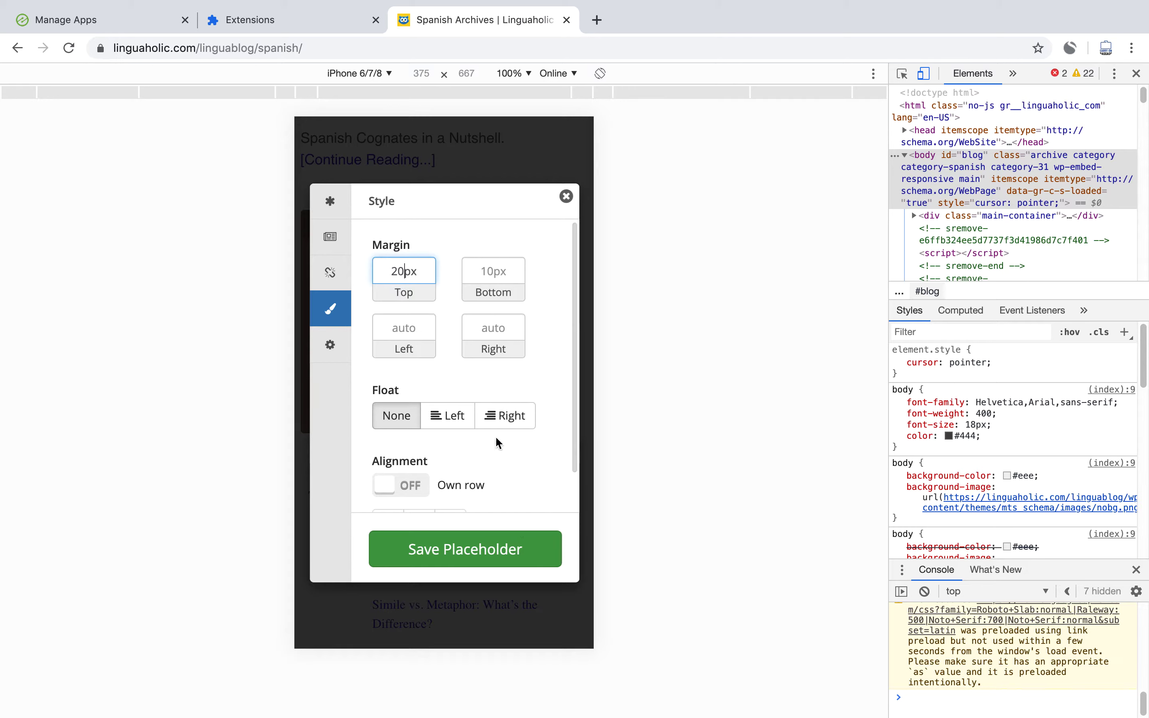
pyautogui.click(480, 273)
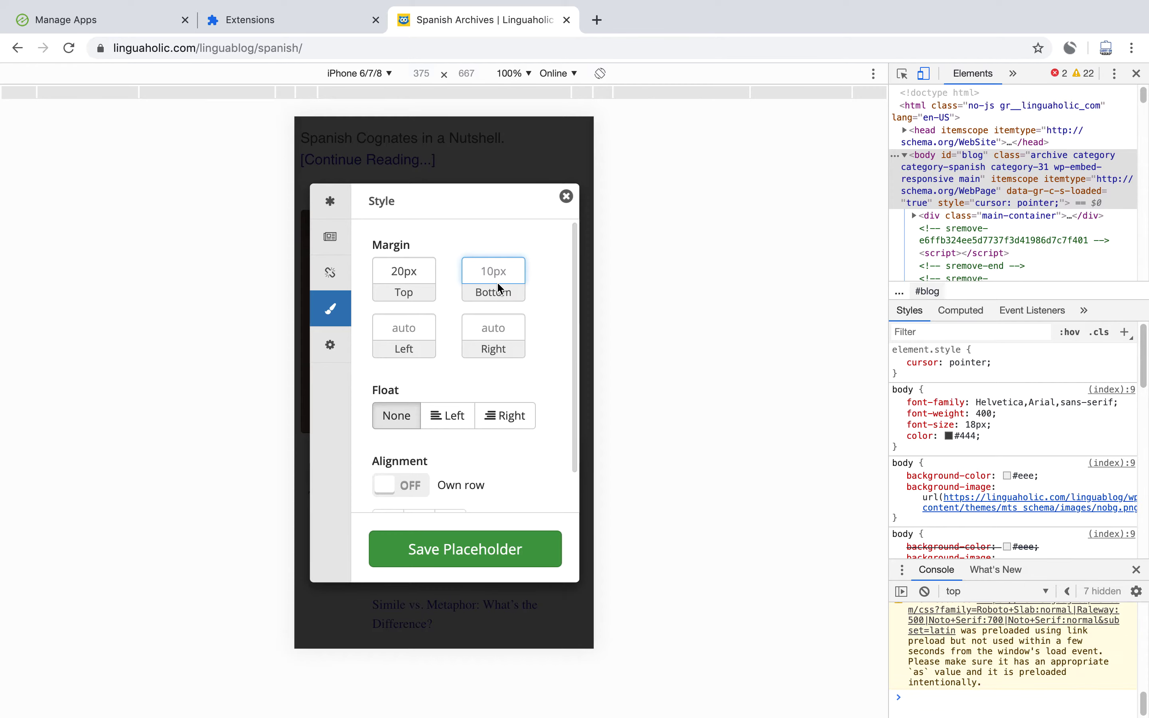
pyautogui.click(566, 197)
# Cancel the insertion in div.article and open the style settings of the bottom_of_page 122 placeholder.
pyautogui.scroll(-6, 501, 456)
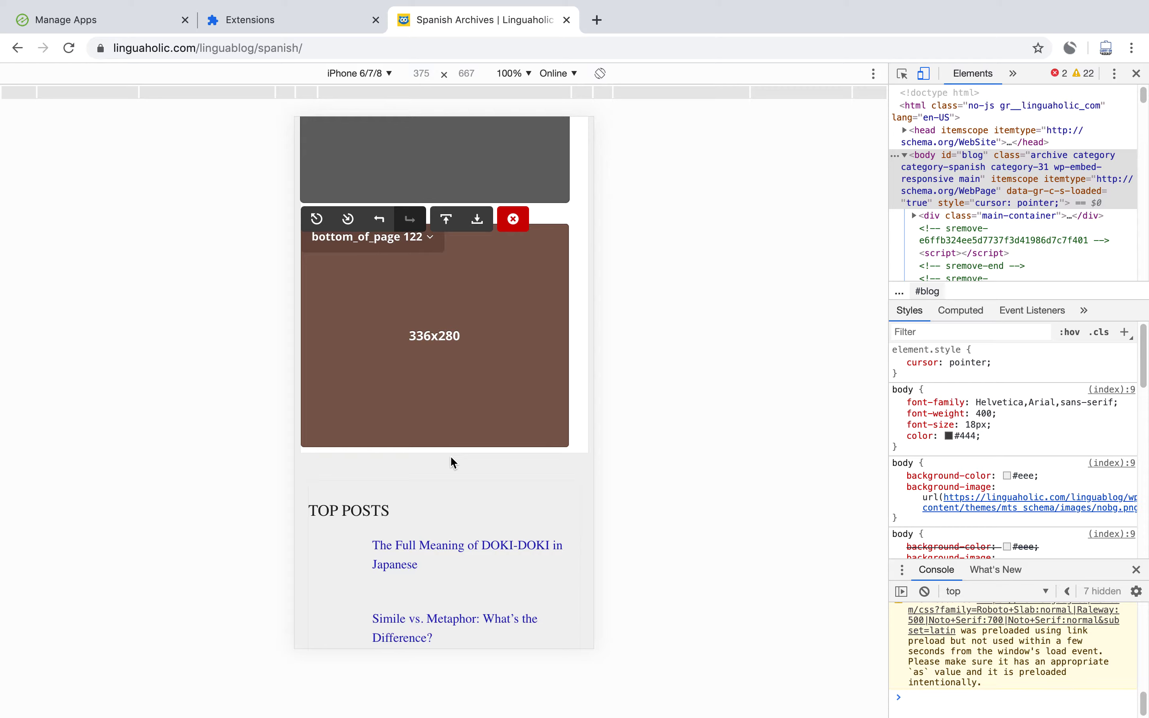
pyautogui.scroll(2, 475, 410)
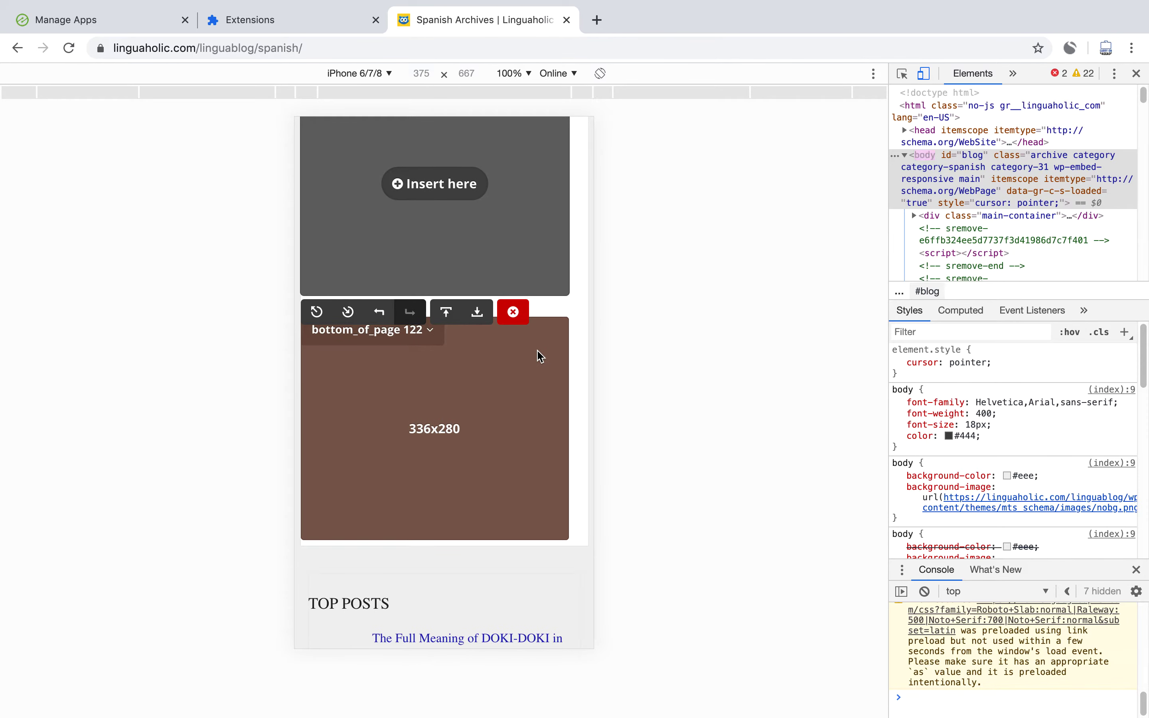
pyautogui.scroll(1, 539, 351)
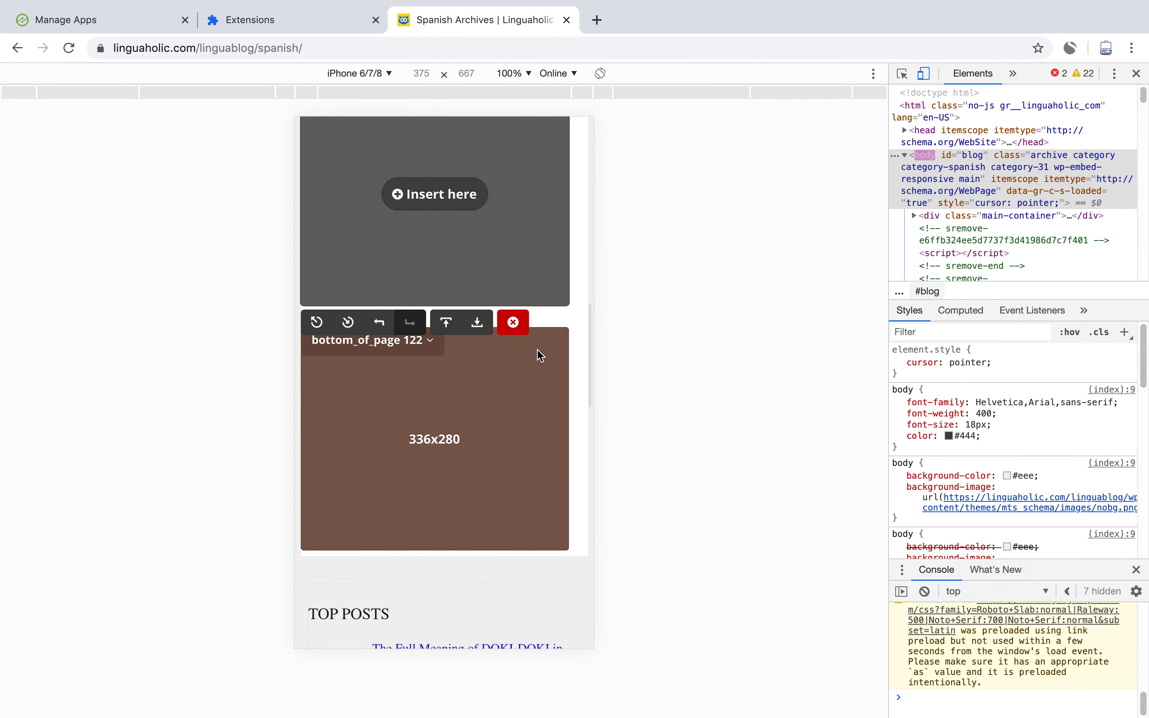
pyautogui.click(513, 322)
pyautogui.click(428, 341)
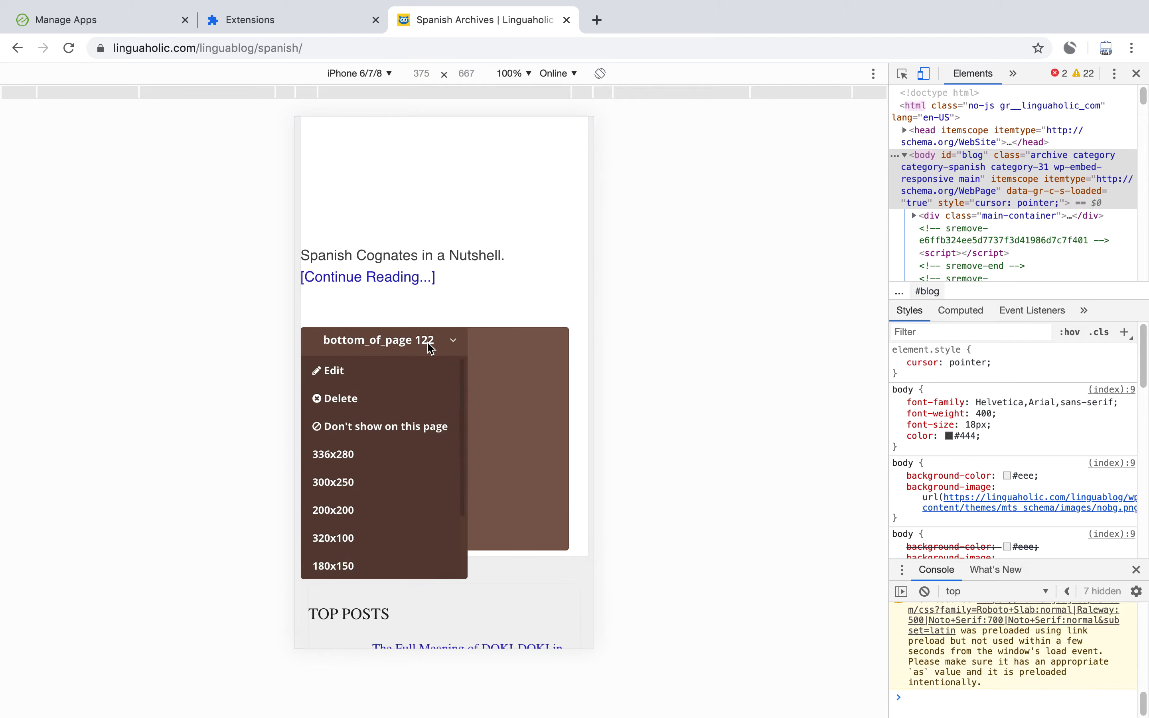
pyautogui.click(352, 374)
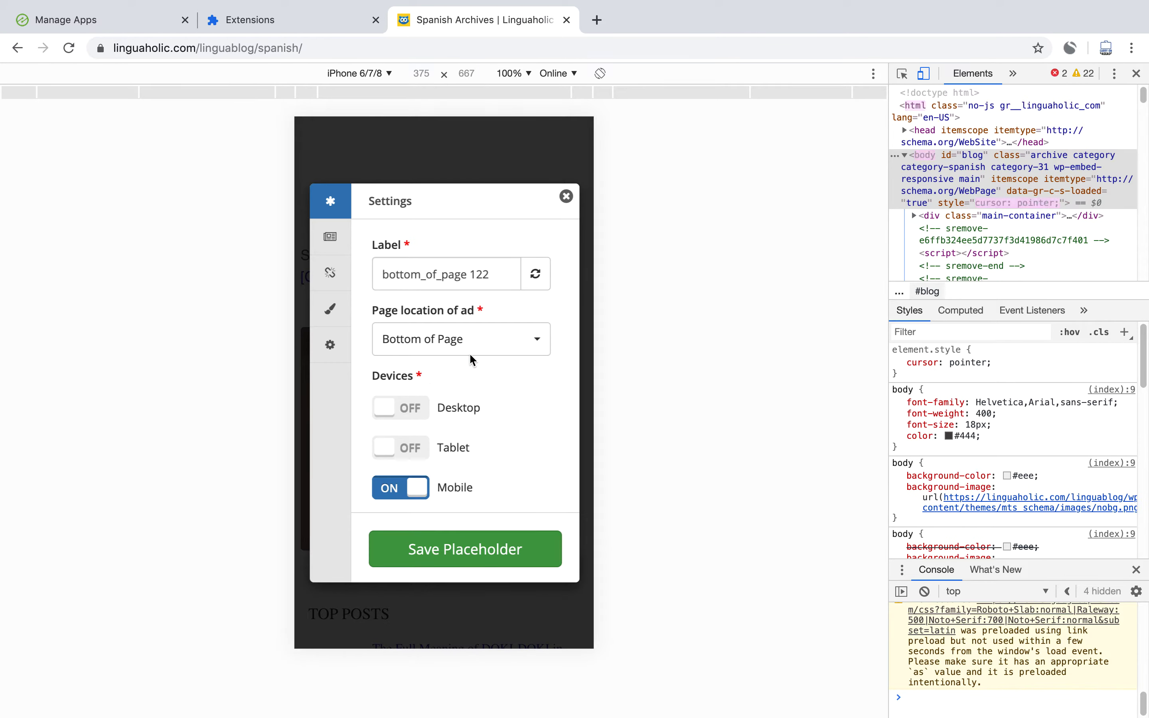
pyautogui.click(333, 311)
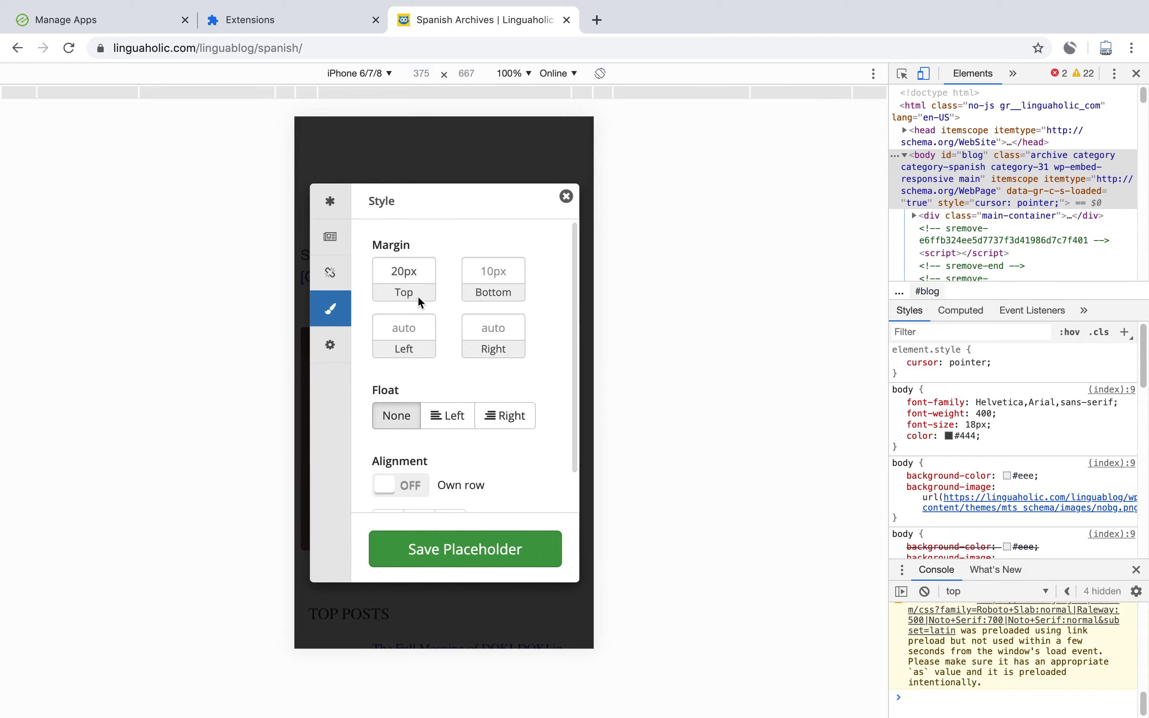
# Try the Own row alignment for the bottom_of_page 122 placeholder, switch it back off, and close the settings without saving.
pyautogui.scroll(-2, 452, 356)
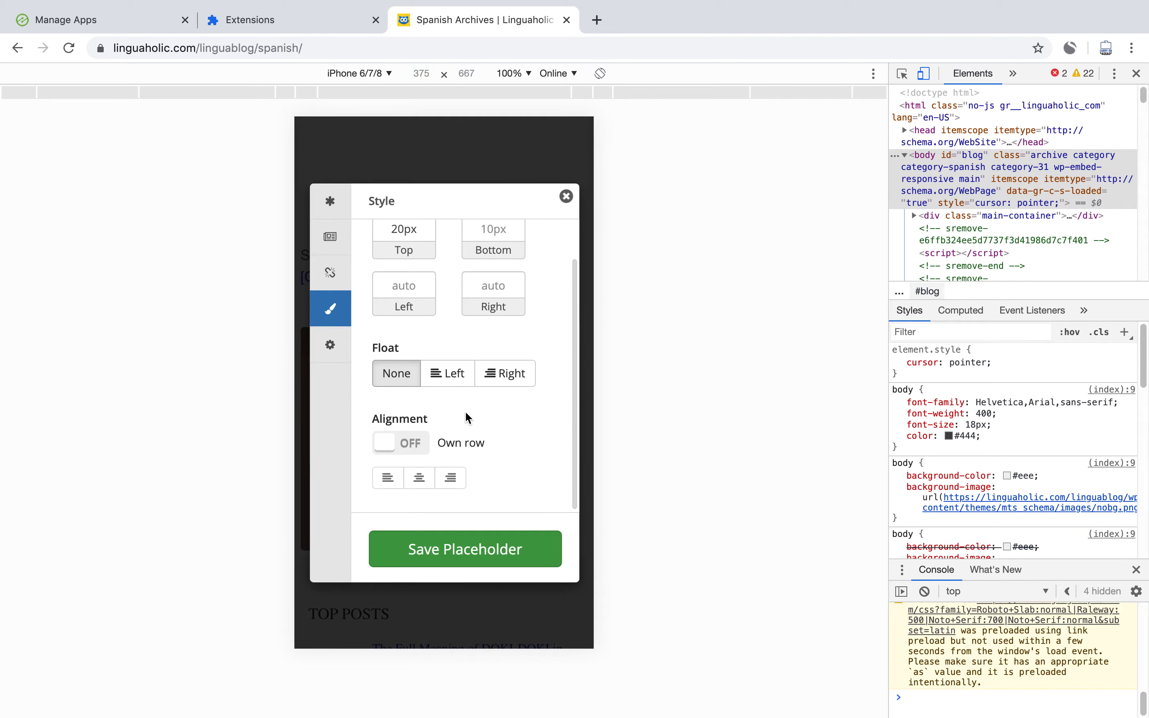
pyautogui.click(405, 443)
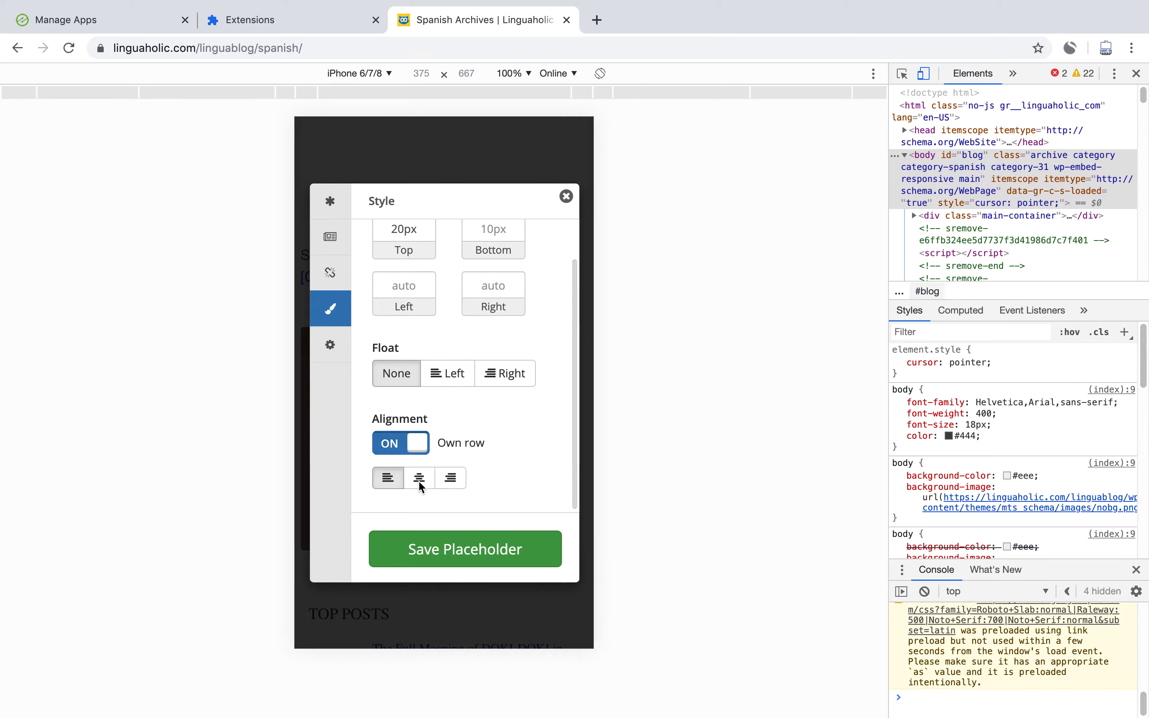
pyautogui.click(404, 449)
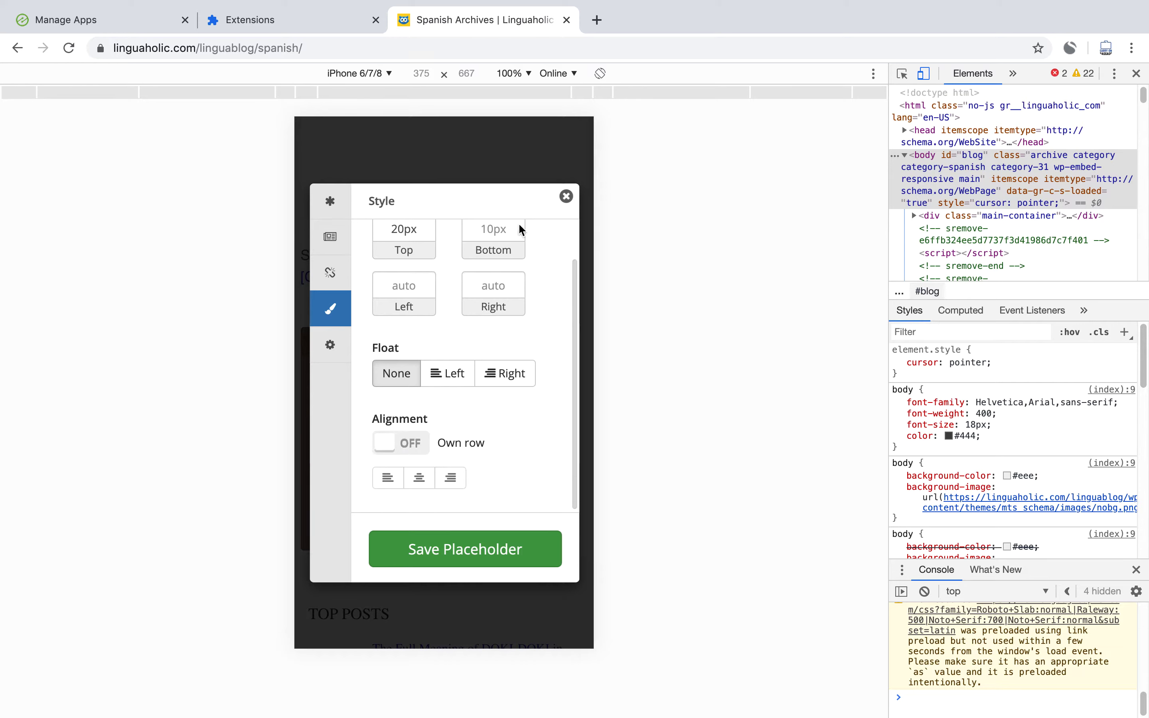
pyautogui.click(565, 196)
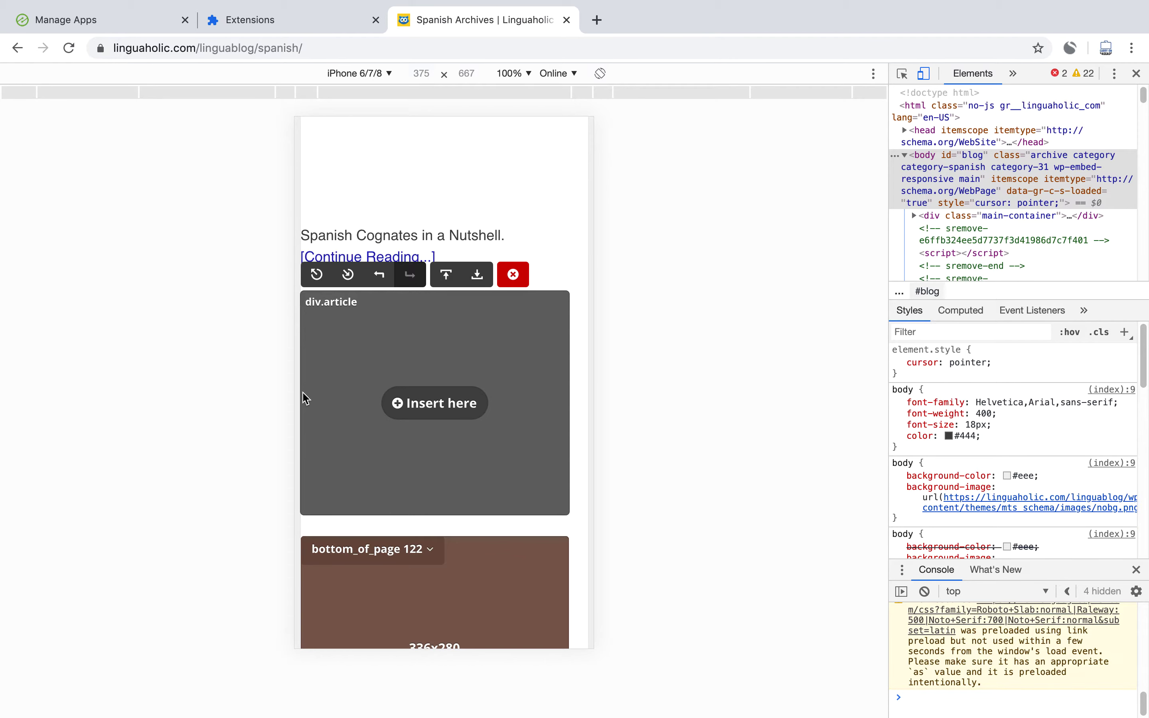
# Compare the spacing between the header ad, the category posts, the div.article insertion spot and the bottom_of_page 122 placeholder.
pyautogui.scroll(-3, 512, 456)
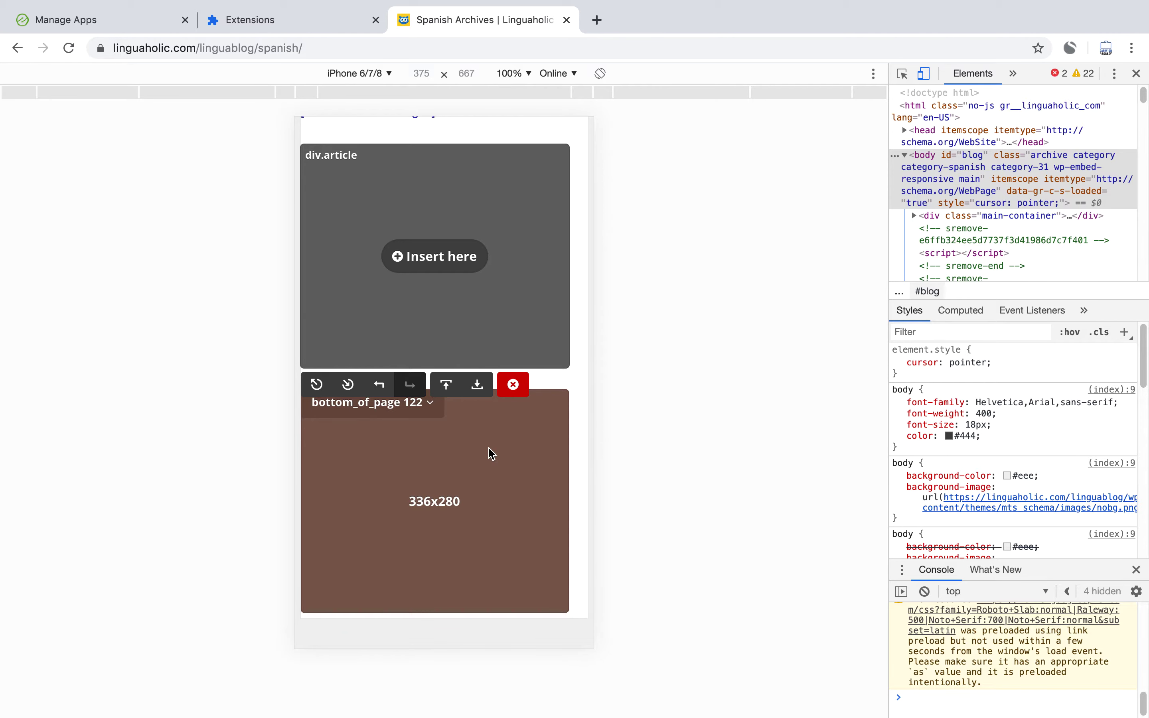
pyautogui.scroll(-5, 496, 455)
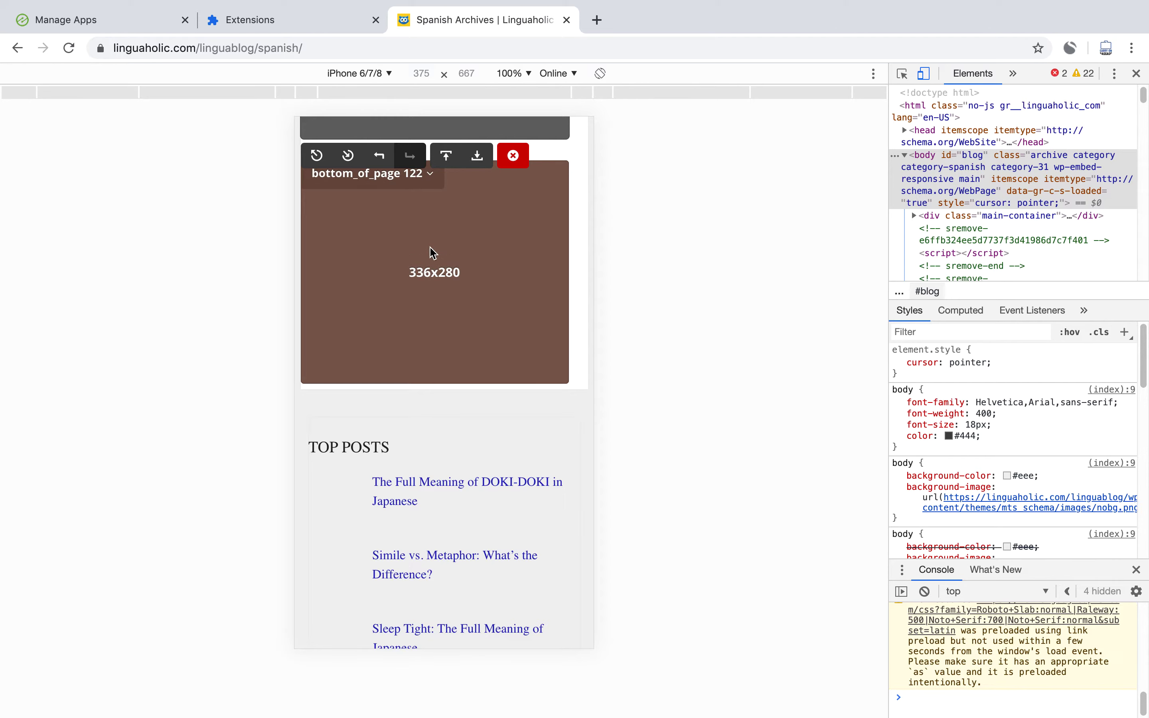
pyautogui.scroll(-2, 456, 278)
pyautogui.scroll(15, 467, 283)
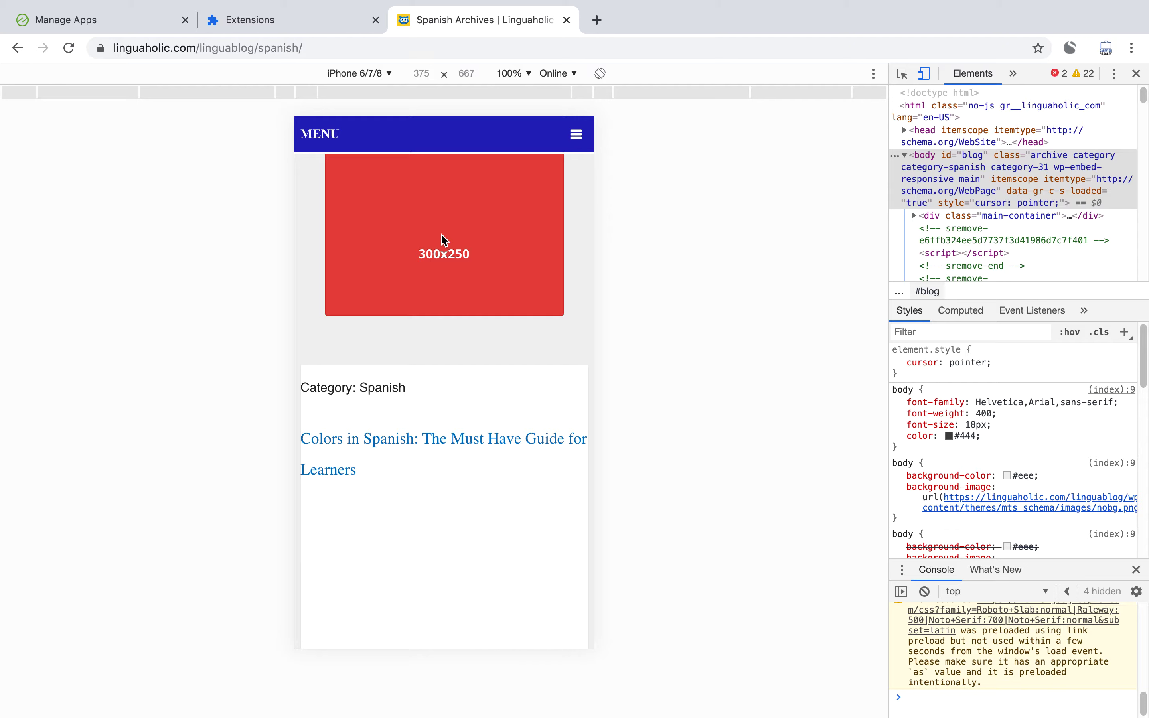
pyautogui.scroll(-15, 441, 239)
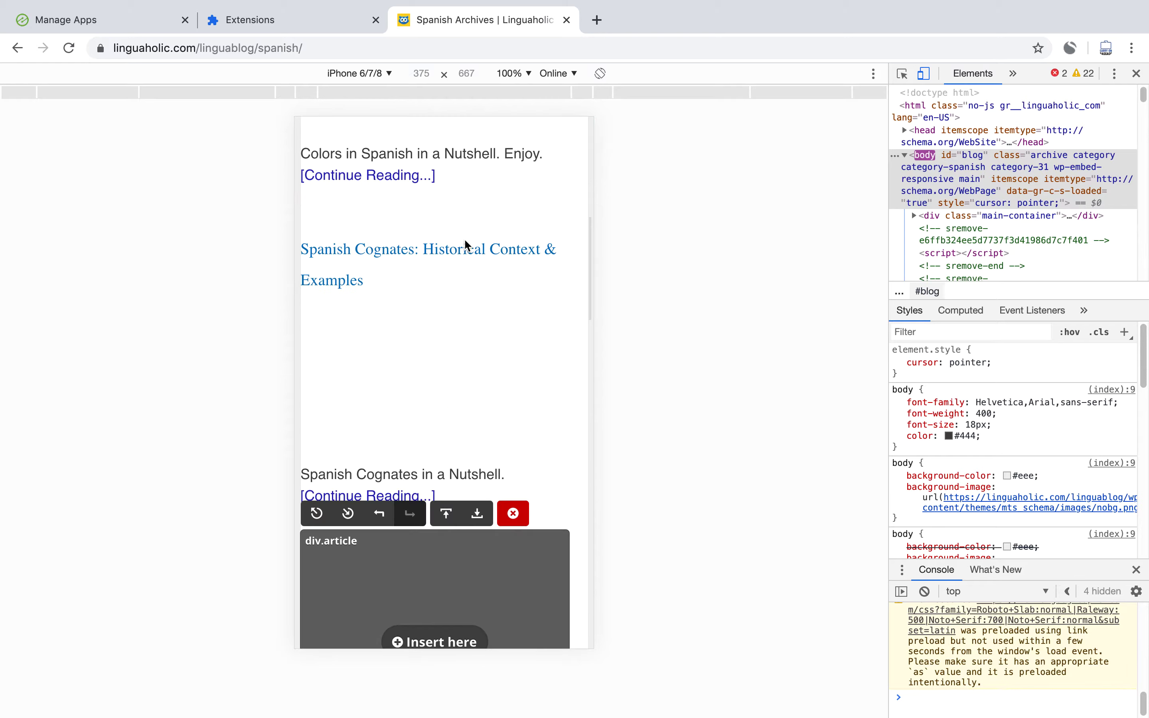
pyautogui.scroll(5, 502, 219)
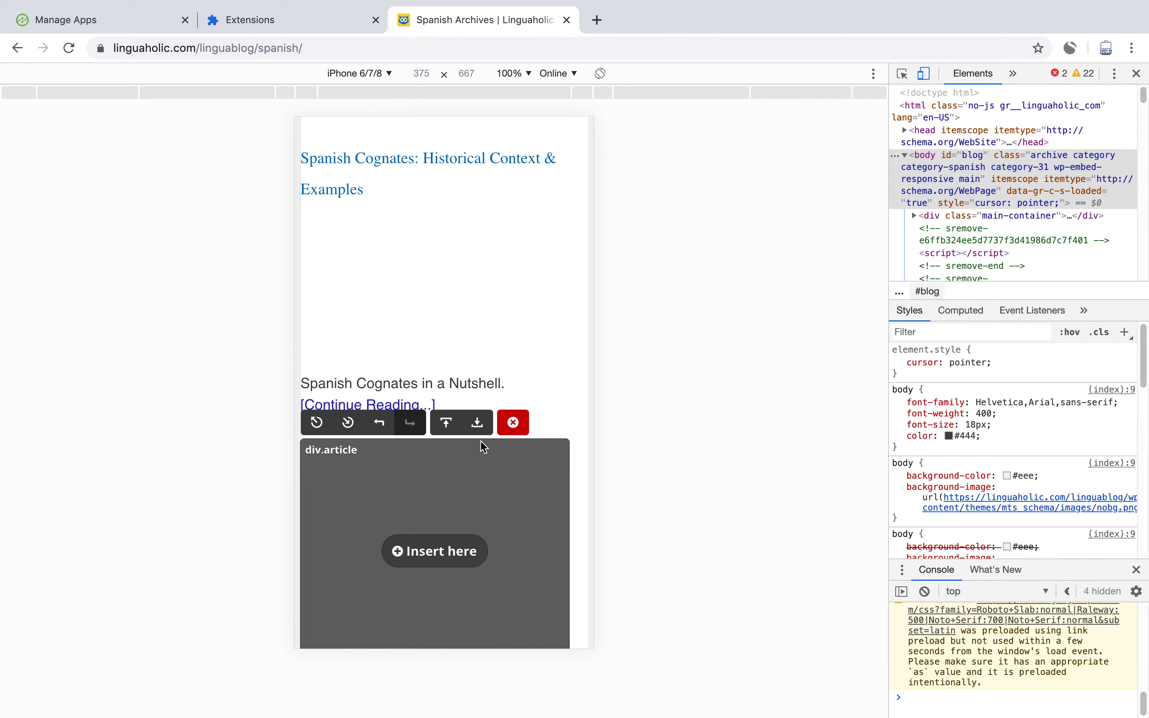
pyautogui.scroll(-3, 477, 444)
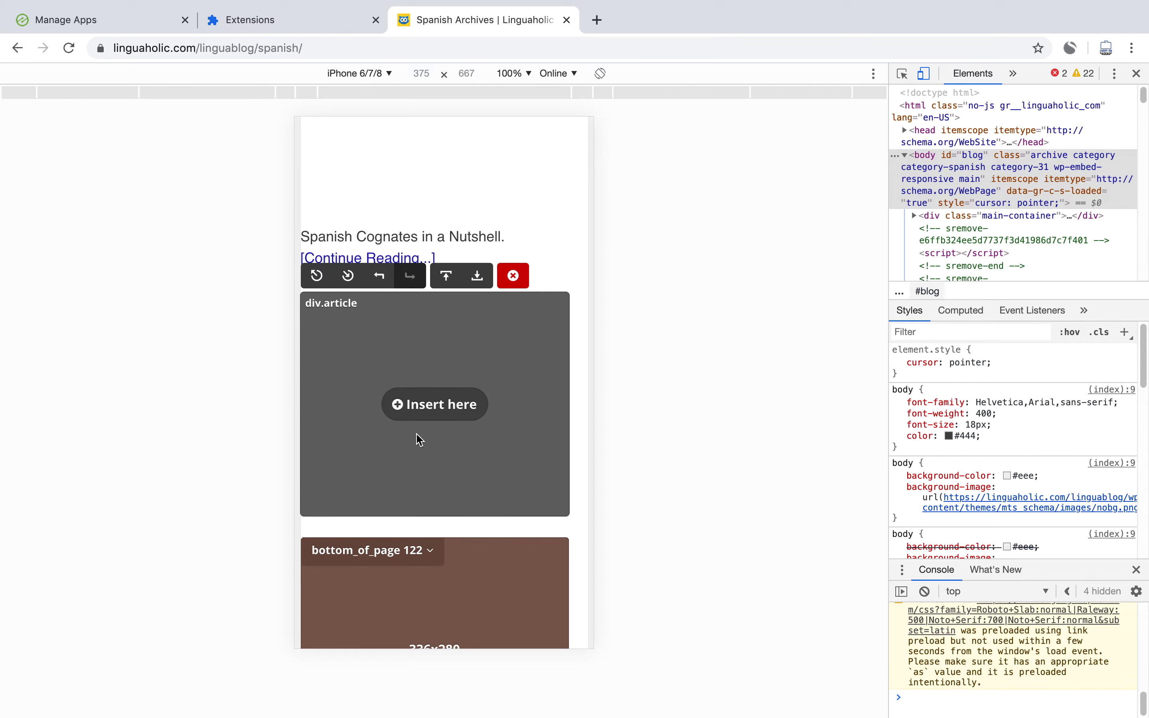
pyautogui.click(478, 408)
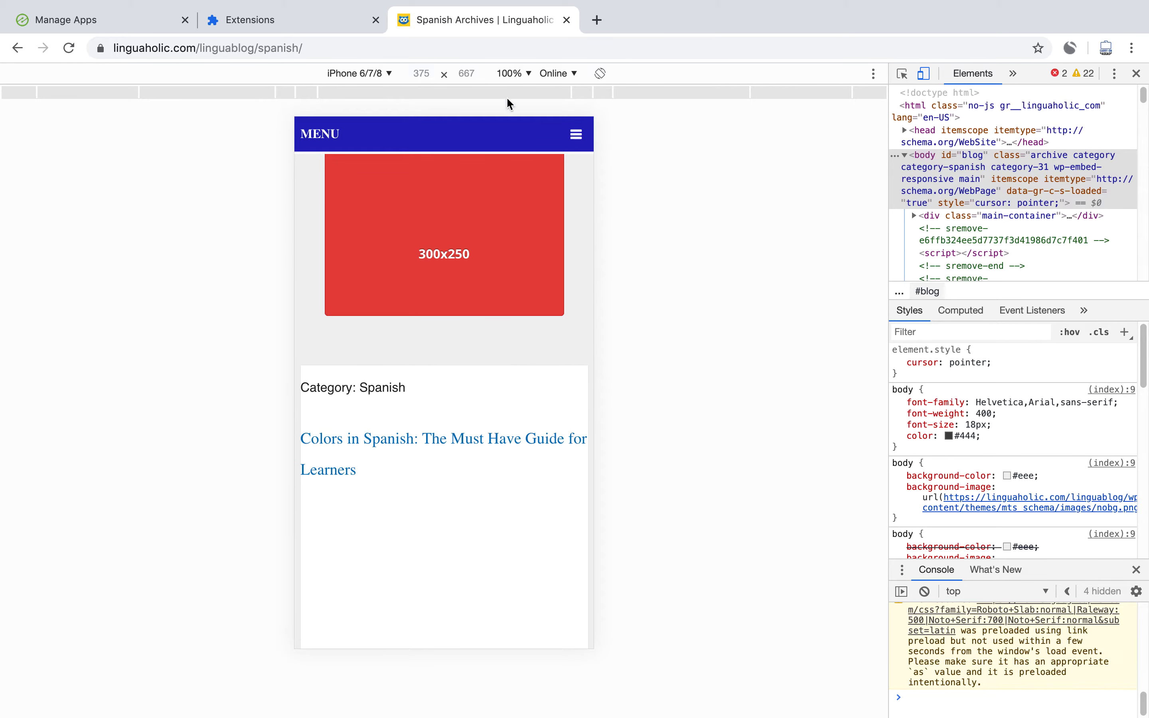
# Switch the emulated device to iPhone 5/SE and reload the Spanish category page.
pyautogui.click(387, 79)
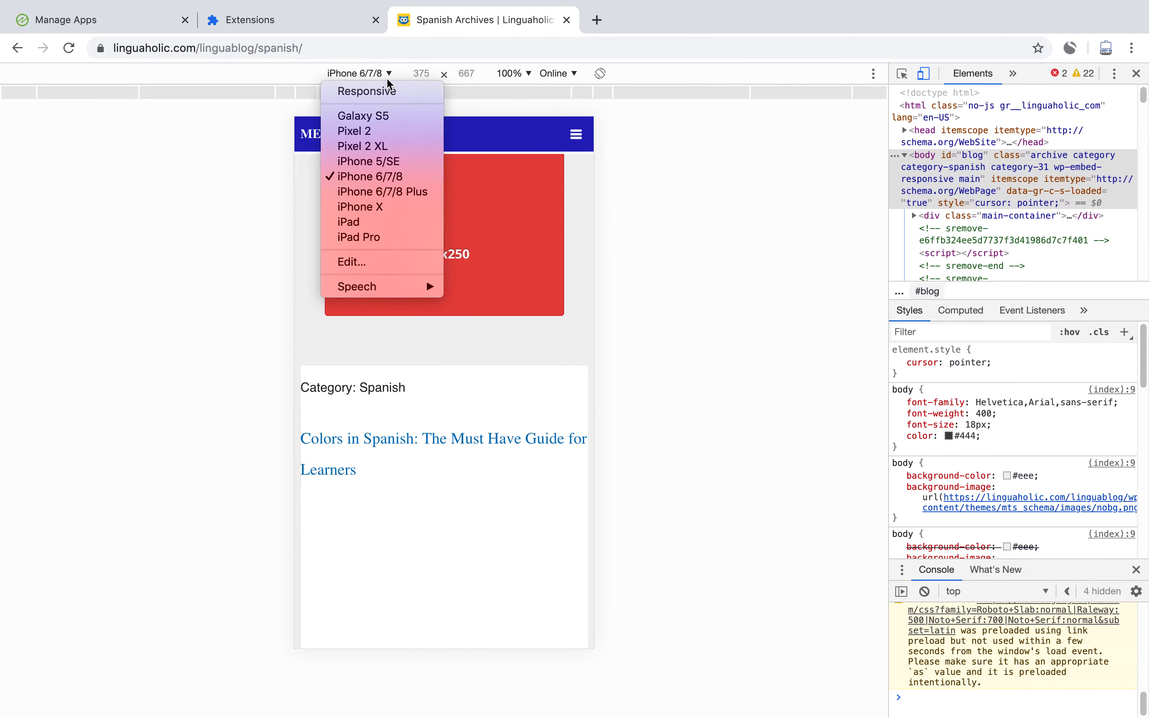
pyautogui.click(396, 174)
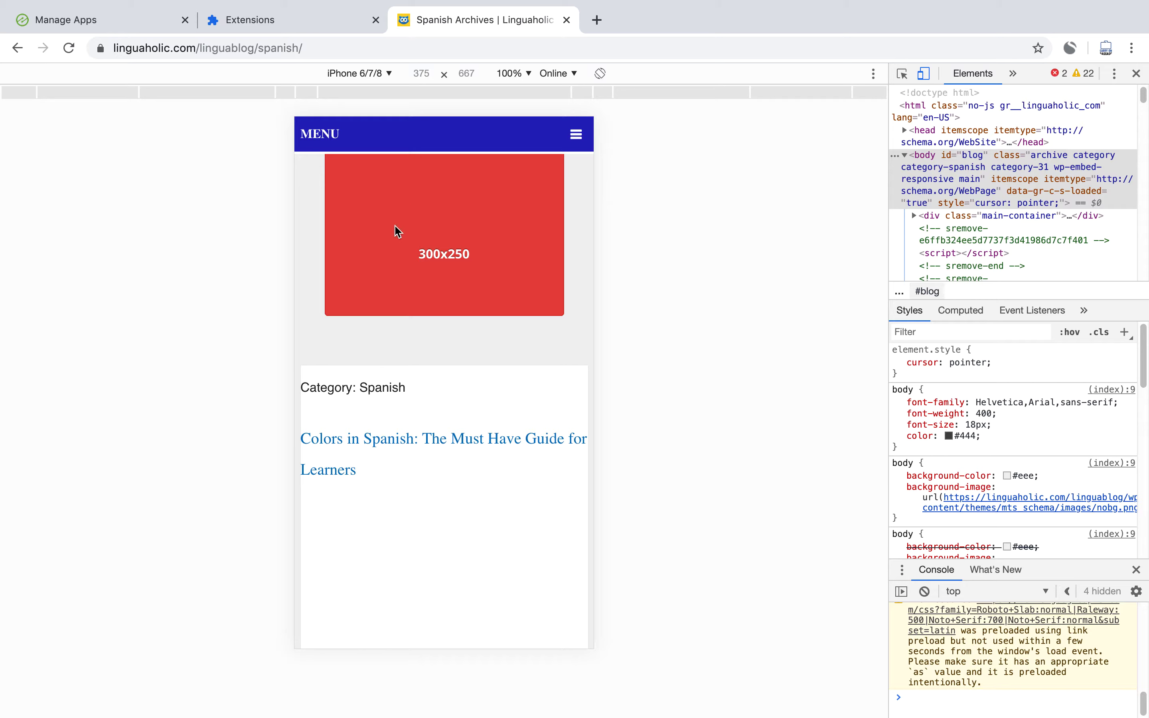
pyautogui.click(382, 74)
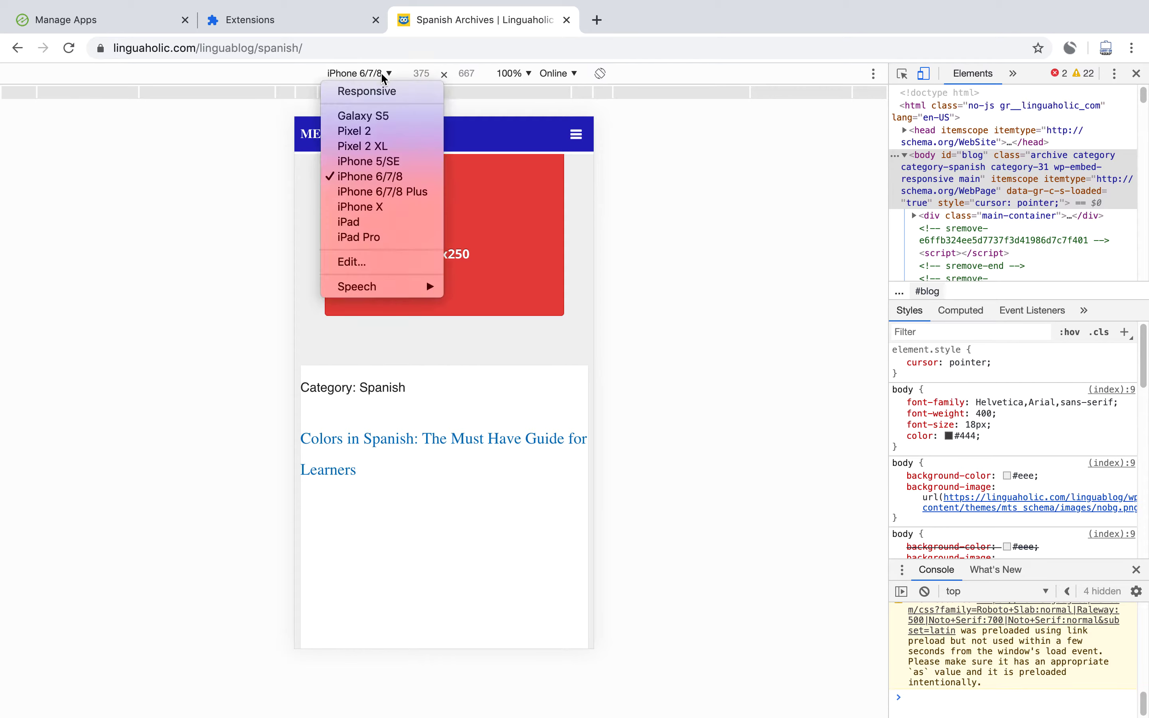
pyautogui.click(400, 162)
pyautogui.click(377, 48)
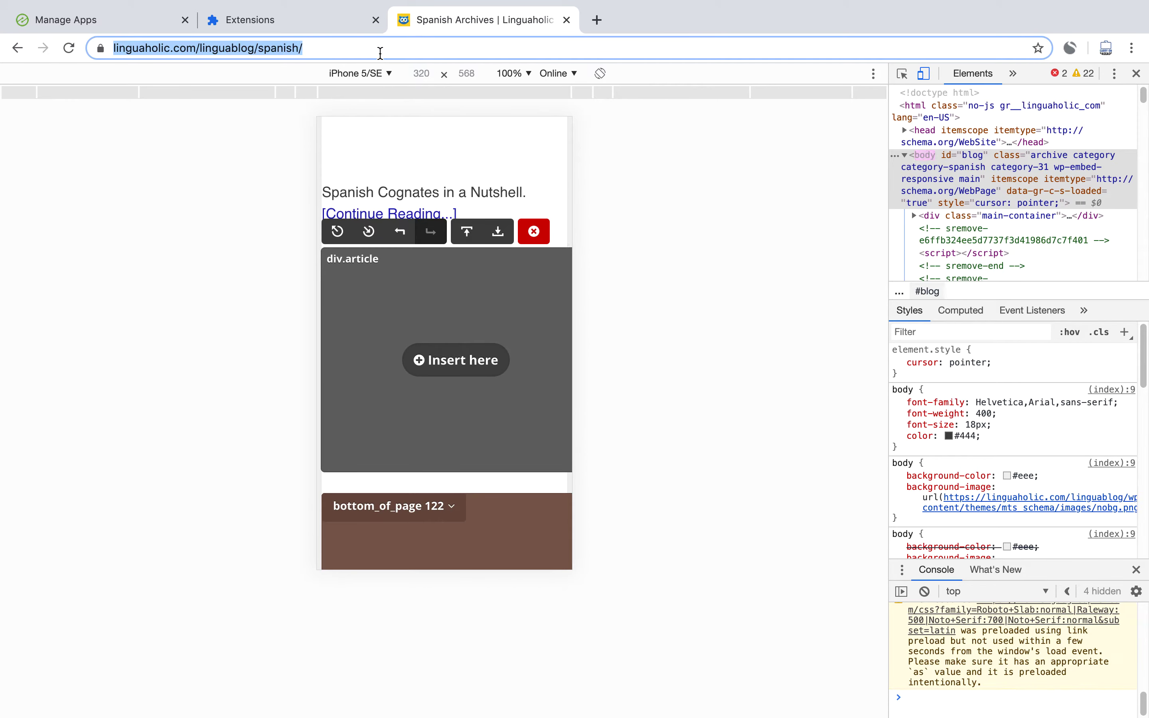
pyautogui.press('Return')
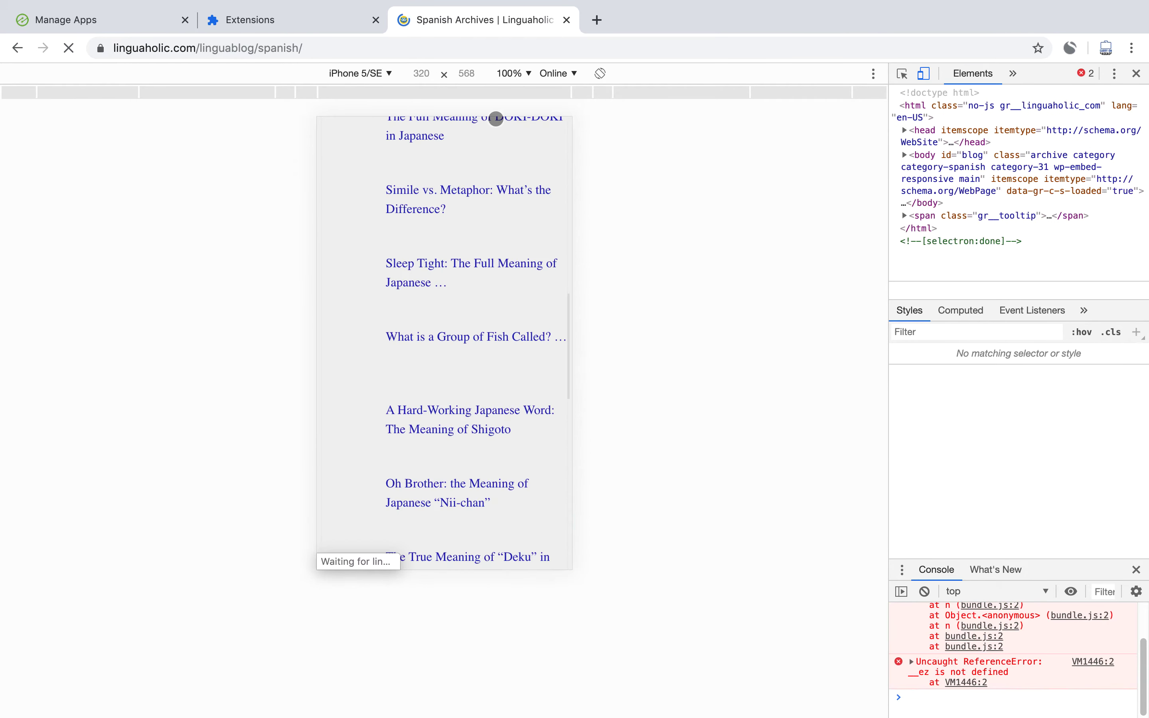
# Review the reloaded category page's ad placeholders and Top Posts section on the smaller phone.
pyautogui.scroll(4, 490, 262)
pyautogui.scroll(-7, 494, 263)
pyautogui.scroll(-8, 497, 262)
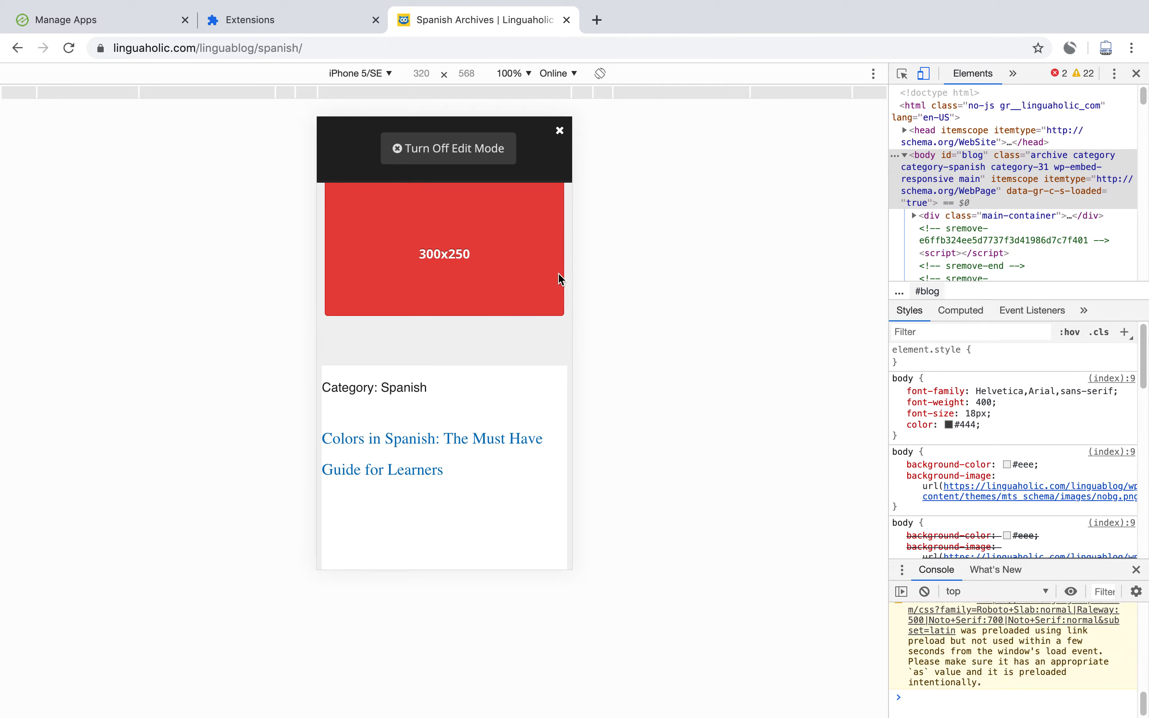
pyautogui.scroll(-15, 546, 266)
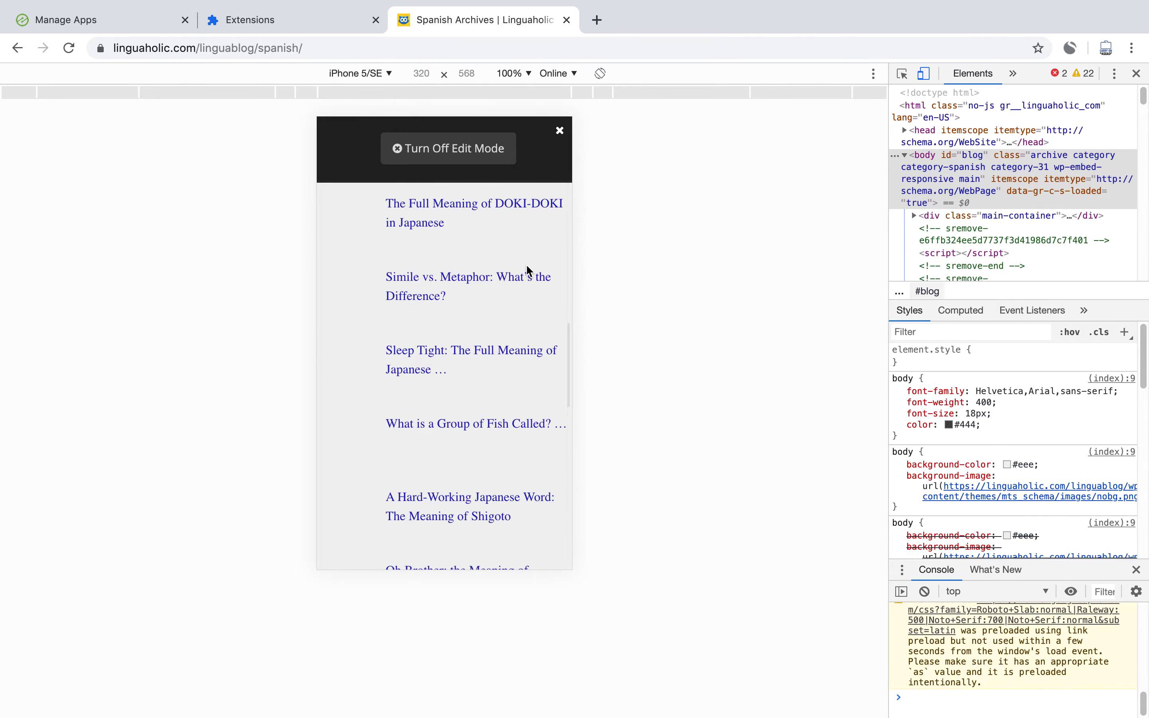
pyautogui.scroll(15, 522, 274)
# Set the emulated device back to iPhone 6/7/8, dismiss the edit mode bar and check the 300x250 header placeholder.
pyautogui.click(388, 74)
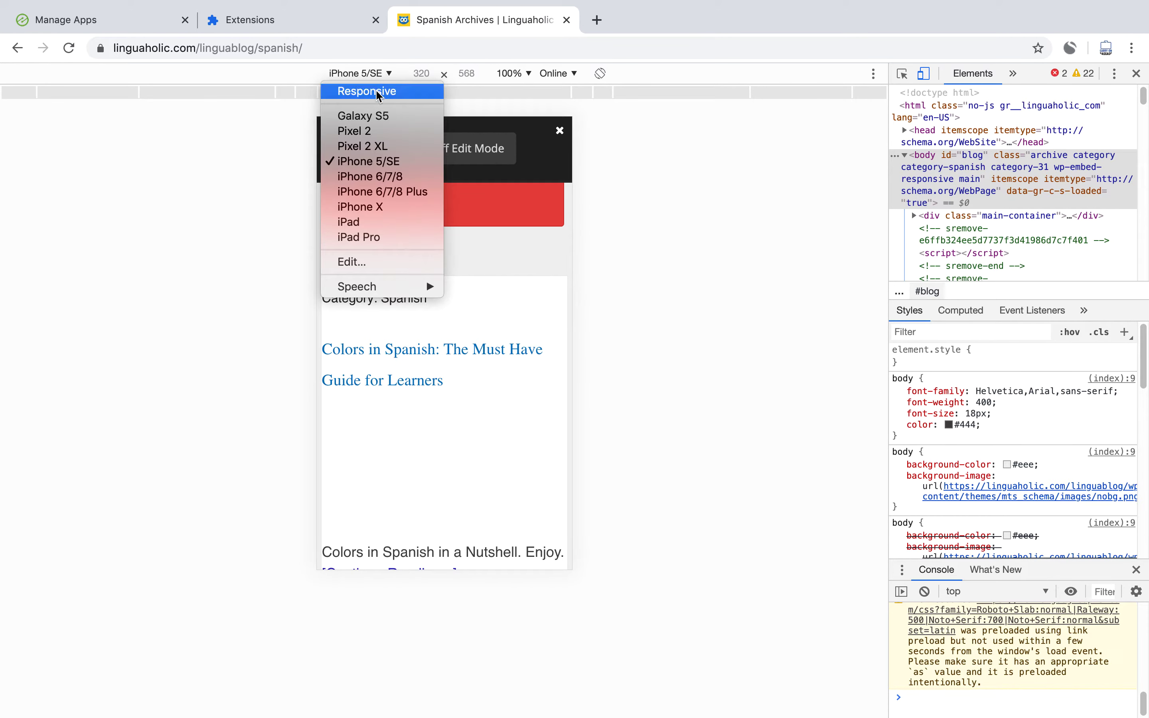
pyautogui.click(385, 176)
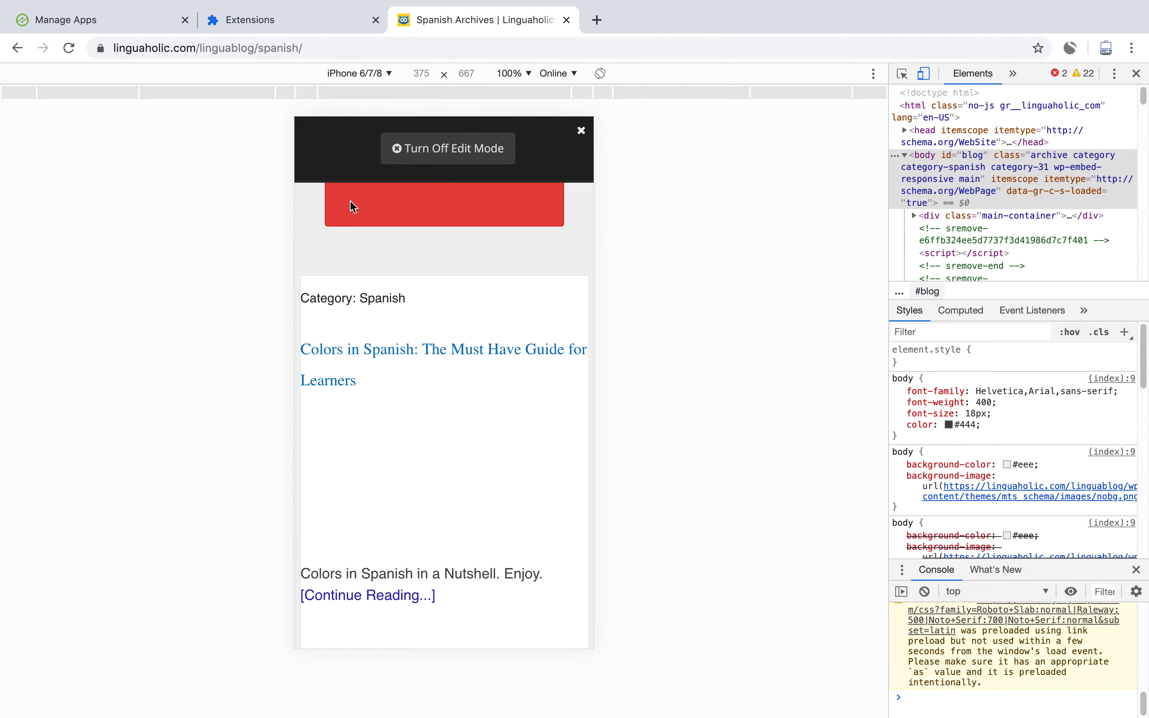
pyautogui.click(581, 130)
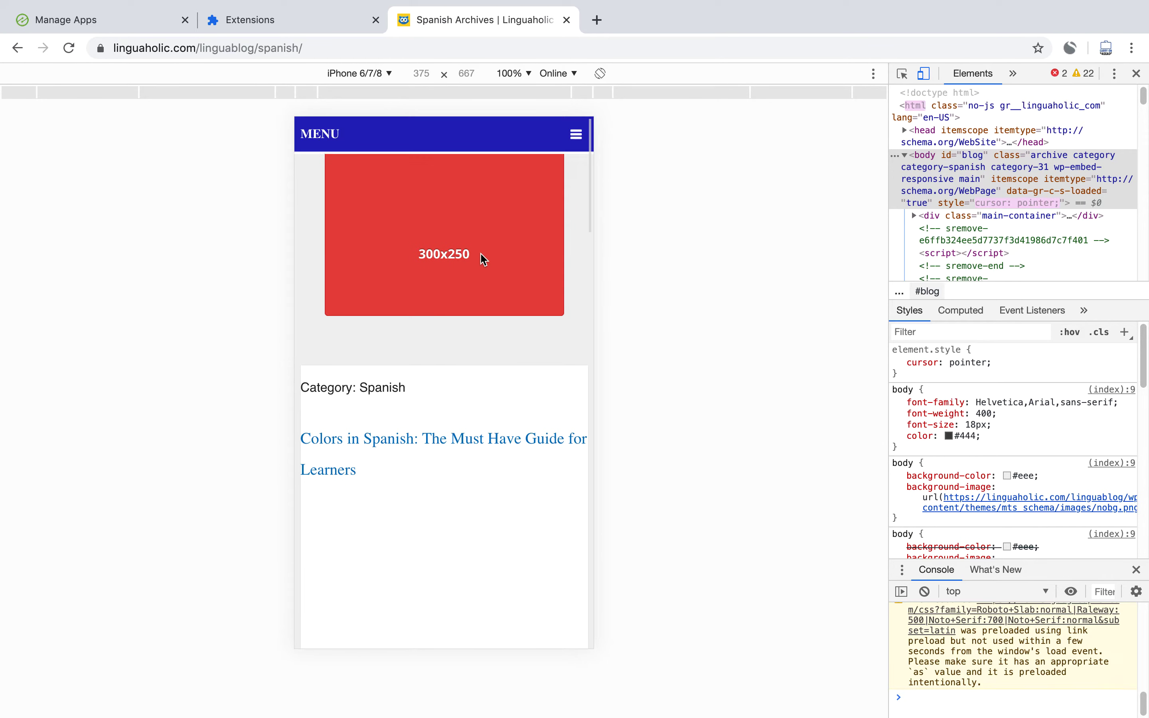
pyautogui.scroll(-3, 428, 302)
pyautogui.scroll(3, 442, 298)
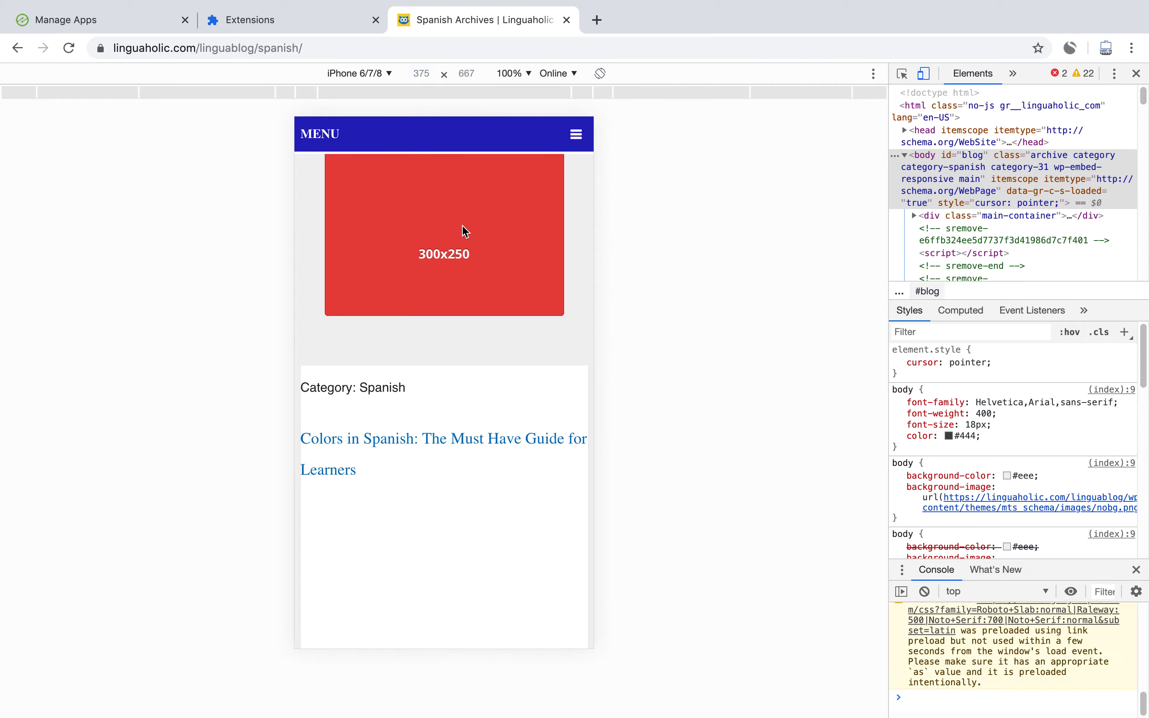
pyautogui.click(598, 19)
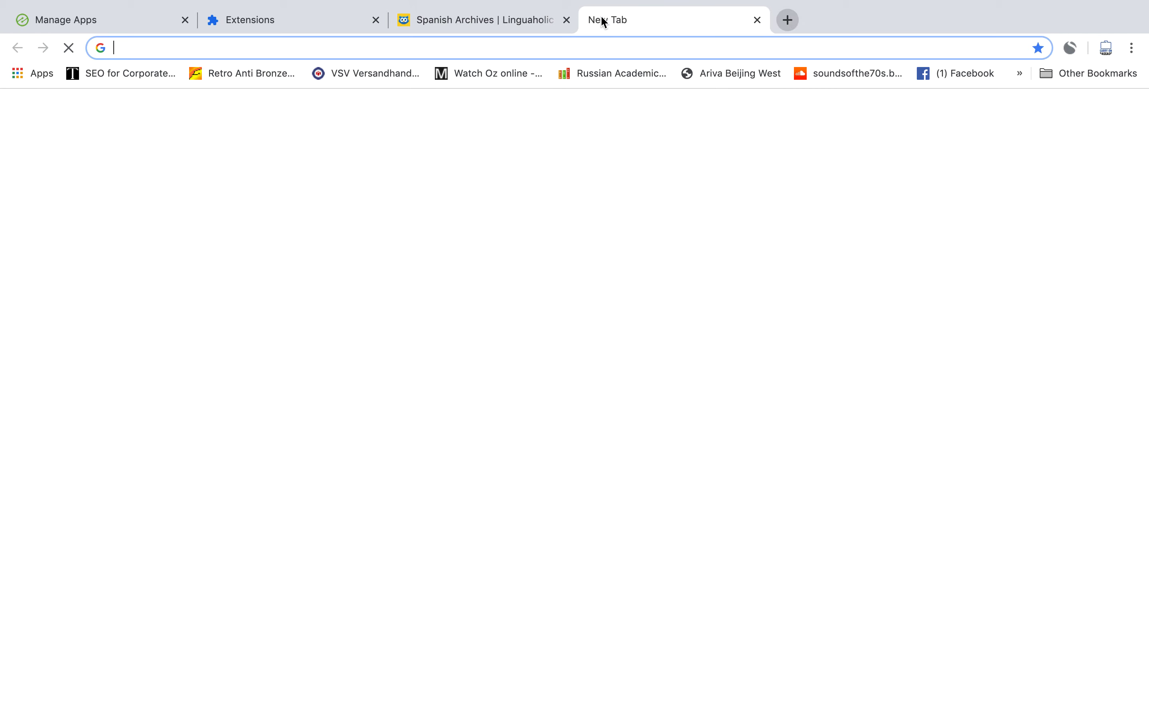
pyautogui.write('linguaohlic')
pyautogui.press('BackSpace')
pyautogui.press('BackSpace')
pyautogui.press('BackSpace')
pyautogui.press('BackSpace')
pyautogui.press('BackSpace')
pyautogui.press('BackSpace')
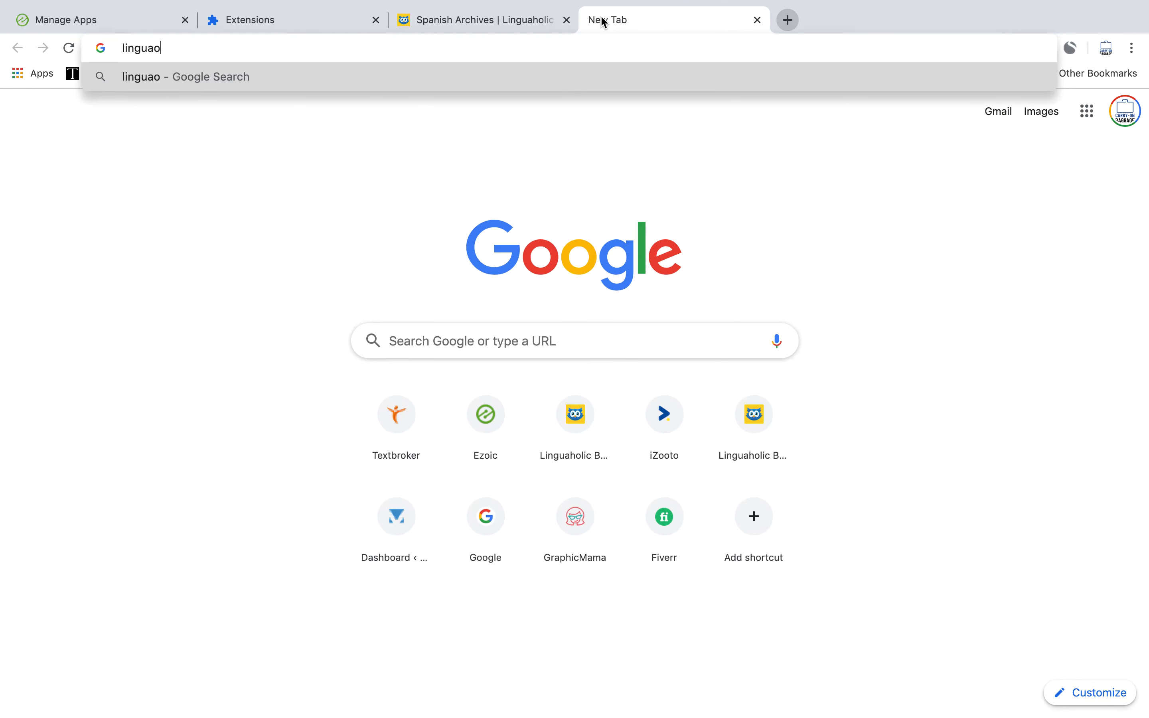
pyautogui.click(757, 20)
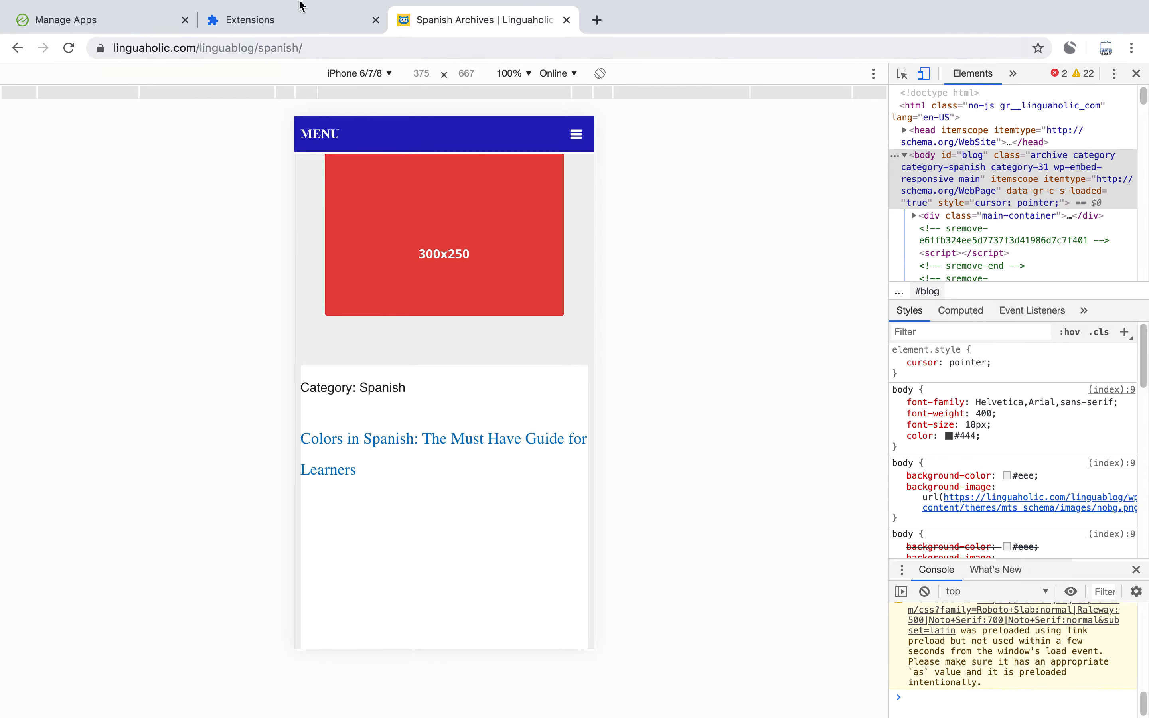
# Open a new incognito window and load linguaholic.com in it.
pyautogui.moveTo(180, 6)
pyautogui.click(110, 8)
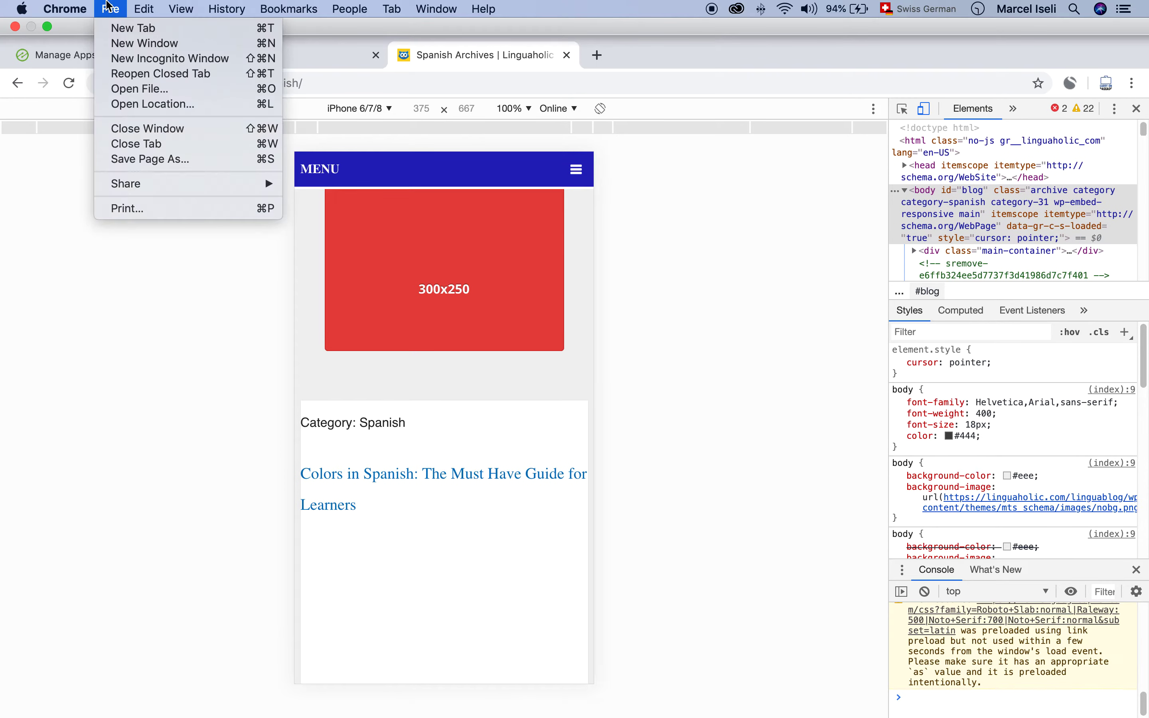
pyautogui.click(141, 64)
pyautogui.write('linguaholic.com')
pyautogui.press('Return')
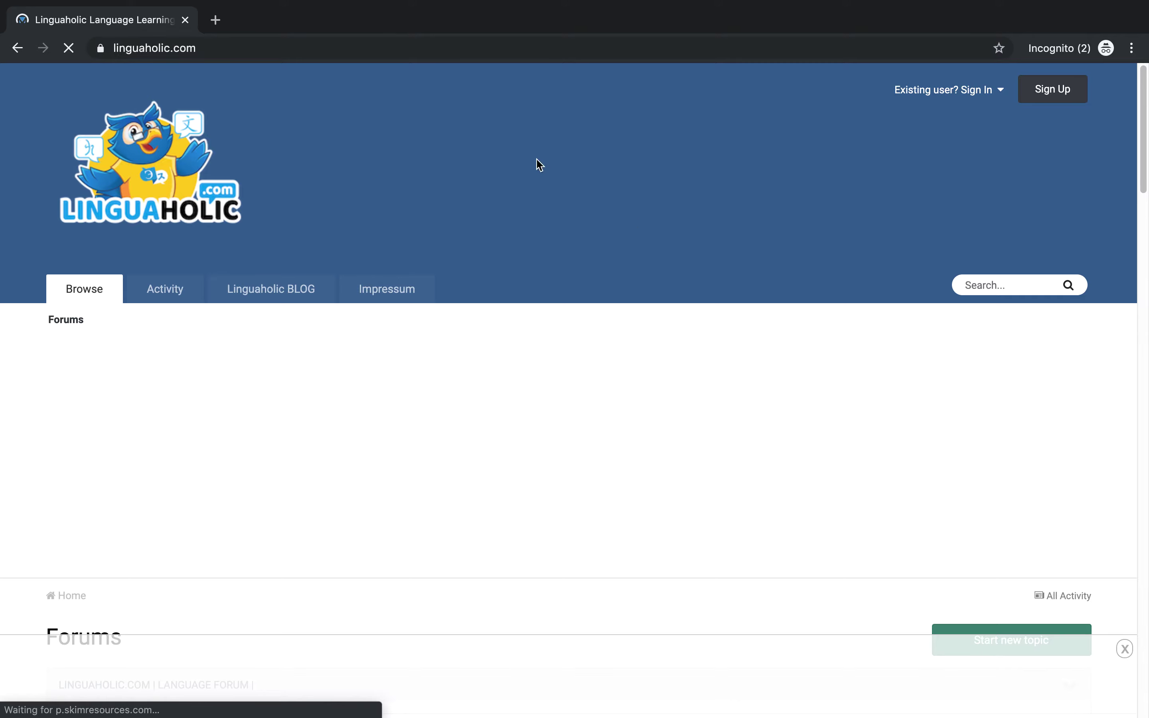
# Load the blog homepage linguaholic.com/linguablog/ in the incognito window.
pyautogui.click(247, 48)
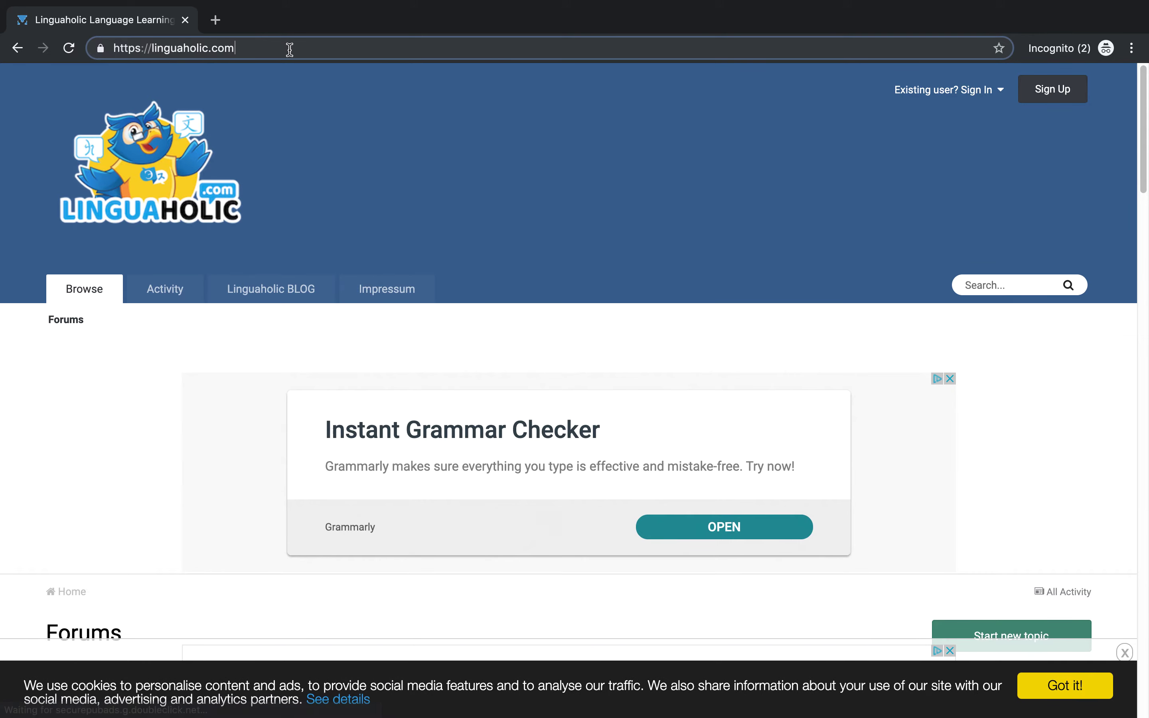
pyautogui.write('linga')
pyautogui.press('BackSpace')
pyautogui.write('uablog/')
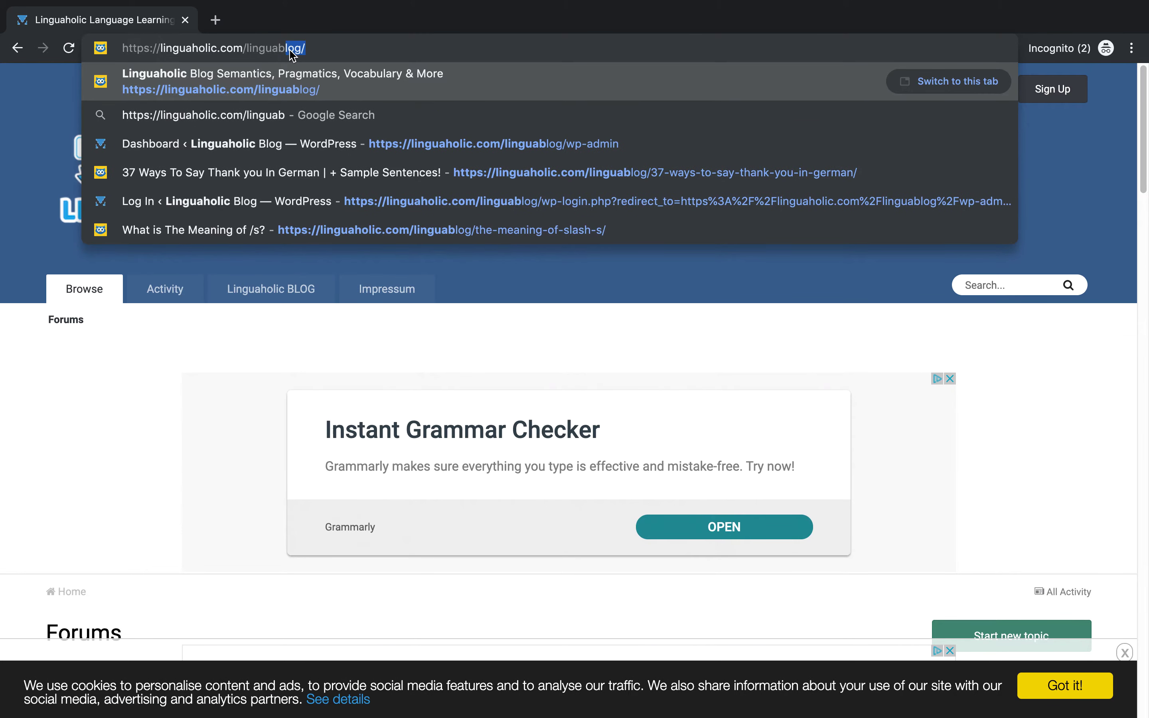
pyautogui.press('Return')
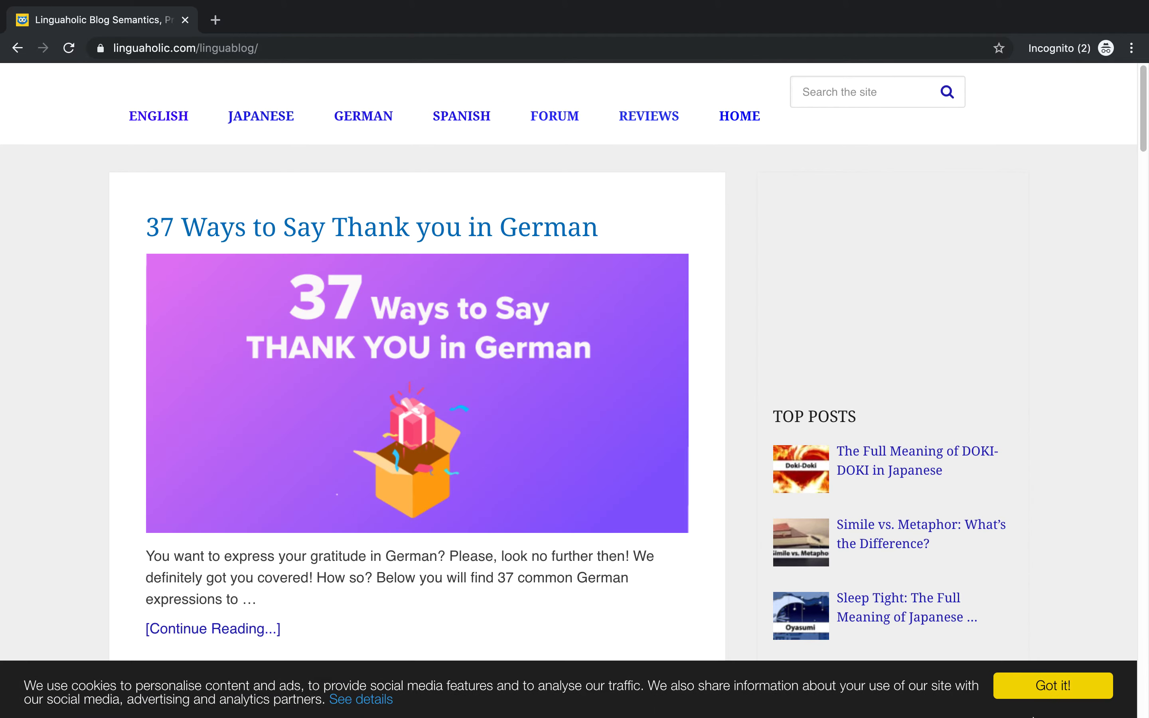
# Accept the cookie notice and examine the live ads among the blog's desktop posts and in its sidebar.
pyautogui.click(1007, 695)
pyautogui.scroll(-5, 597, 229)
pyautogui.scroll(-3, 597, 229)
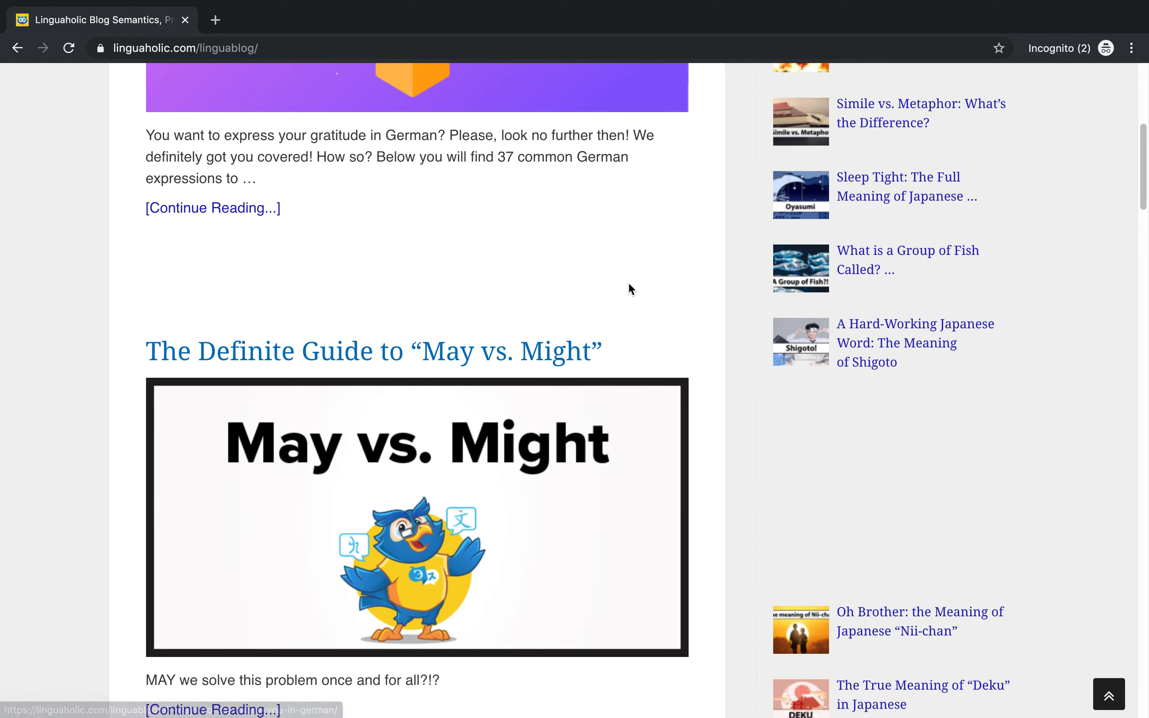
pyautogui.scroll(8, 637, 284)
pyautogui.scroll(-9, 559, 284)
pyautogui.scroll(-20, 558, 283)
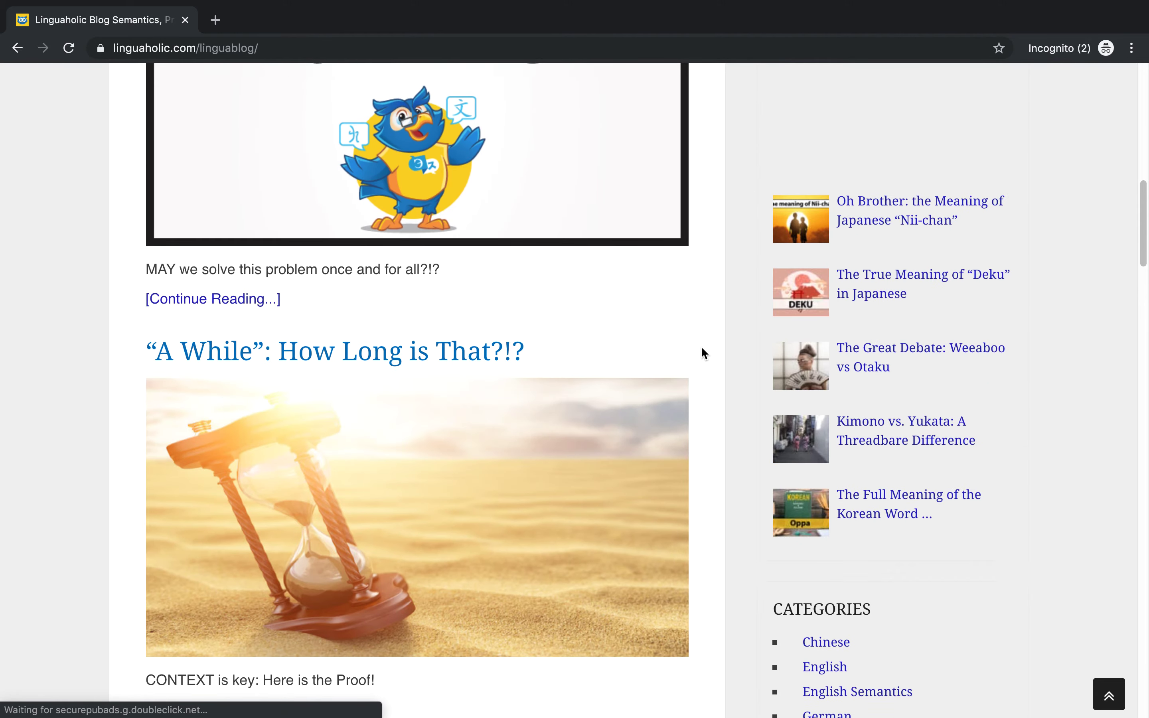
pyautogui.scroll(-20, 523, 444)
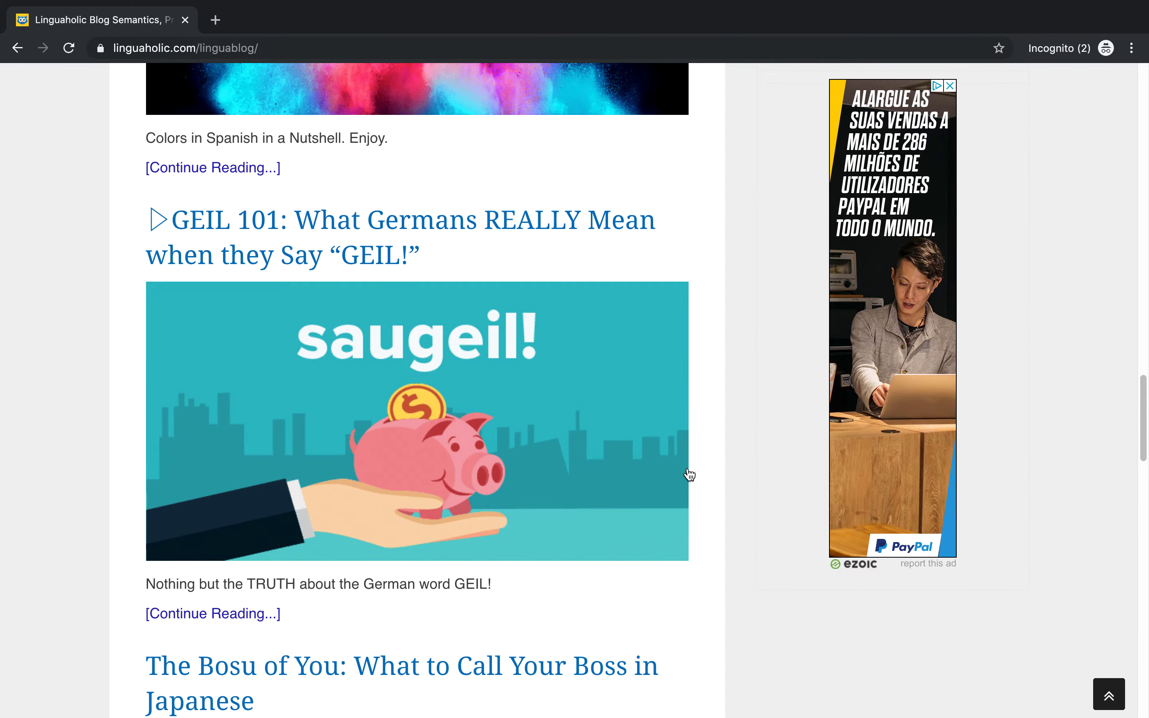
pyautogui.scroll(20, 441, 389)
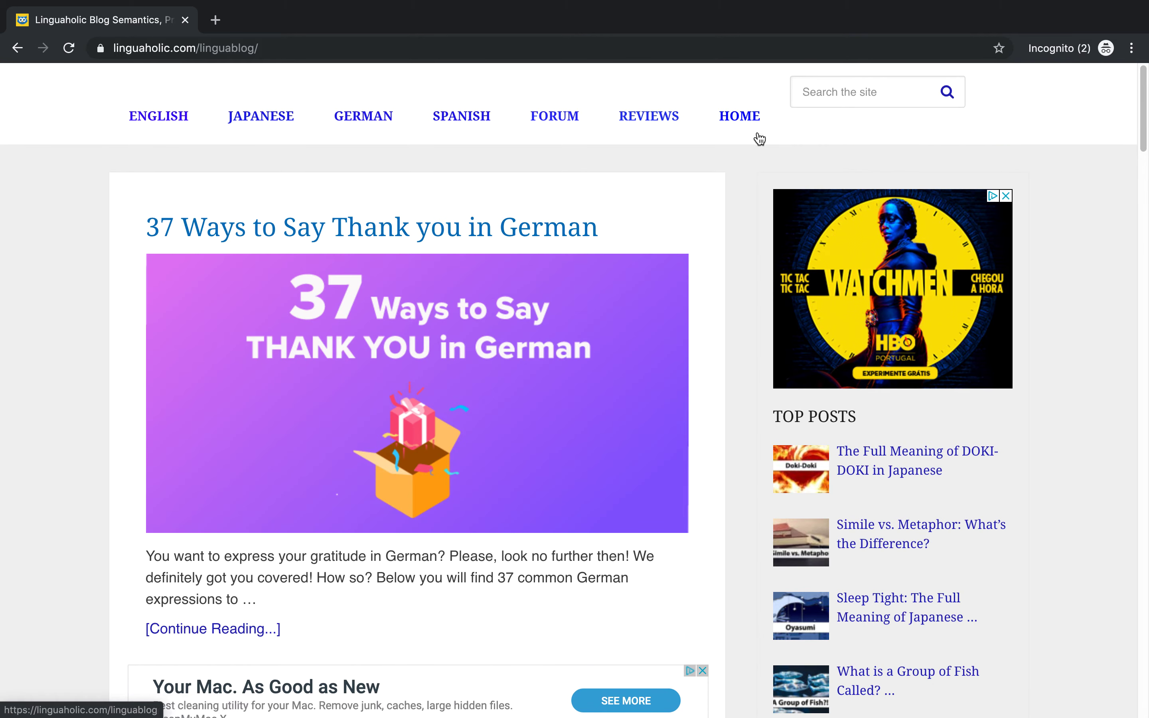
# Inspect the blog homepage in the developer tools' iPhone 6/7/8 emulation and reload it as a mobile page.
pyautogui.rightClick(694, 154)
pyautogui.click(753, 304)
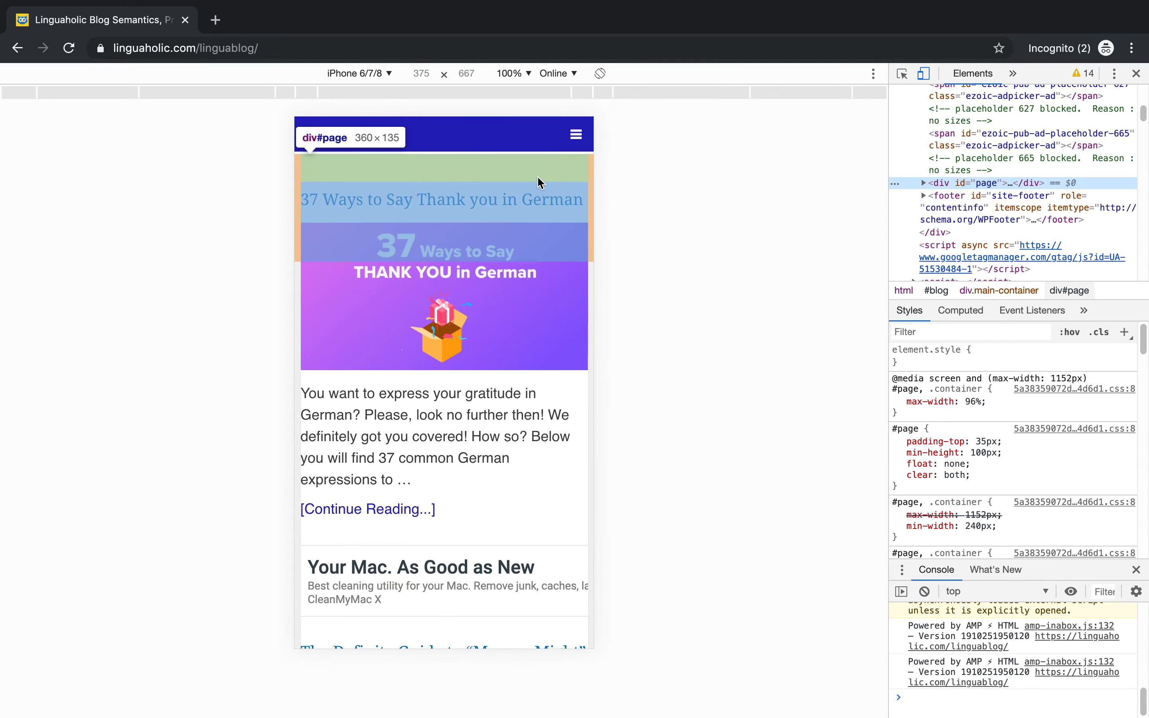
pyautogui.click(382, 48)
pyautogui.press('Return')
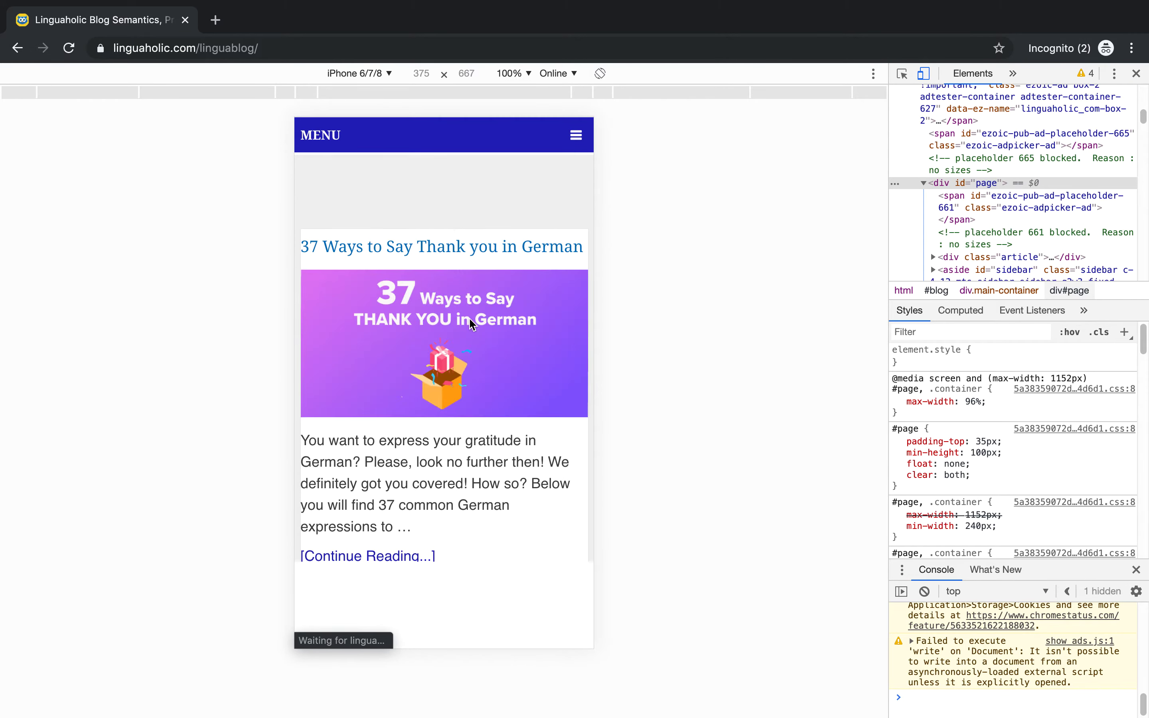
# Examine the live ads across the mobile blog homepage, including the header and anchor ads, and return to the regular browser window.
pyautogui.scroll(-10, 466, 306)
pyautogui.scroll(-10, 456, 268)
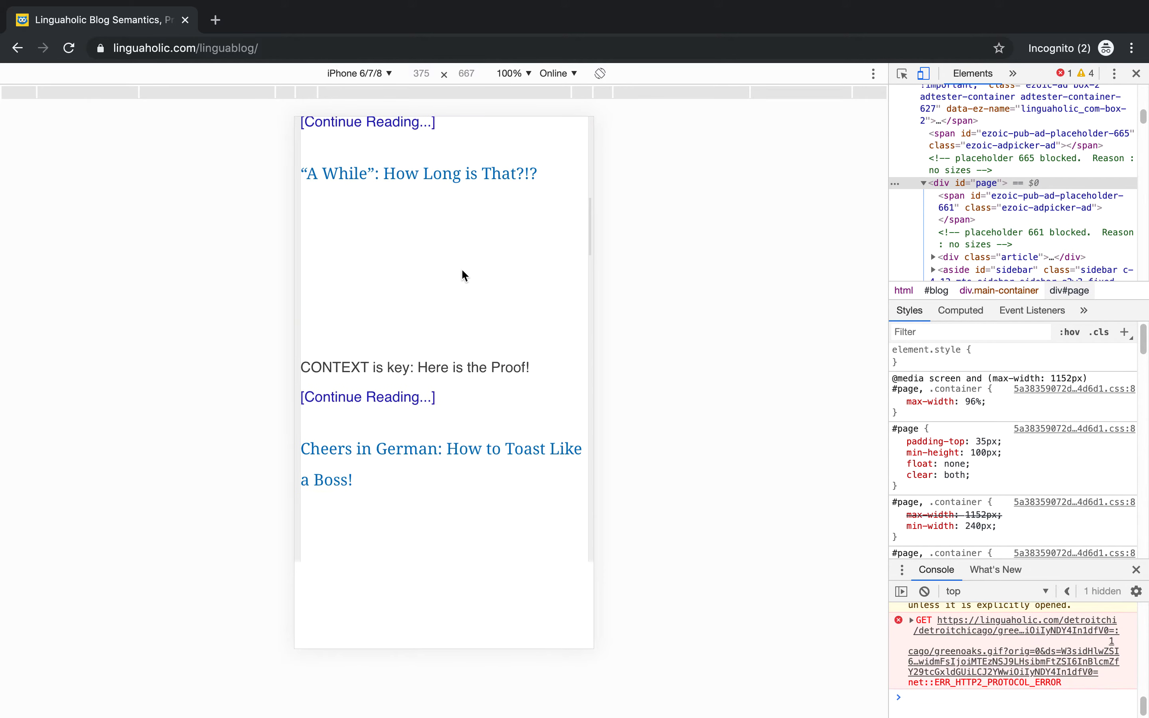
pyautogui.scroll(-10, 465, 278)
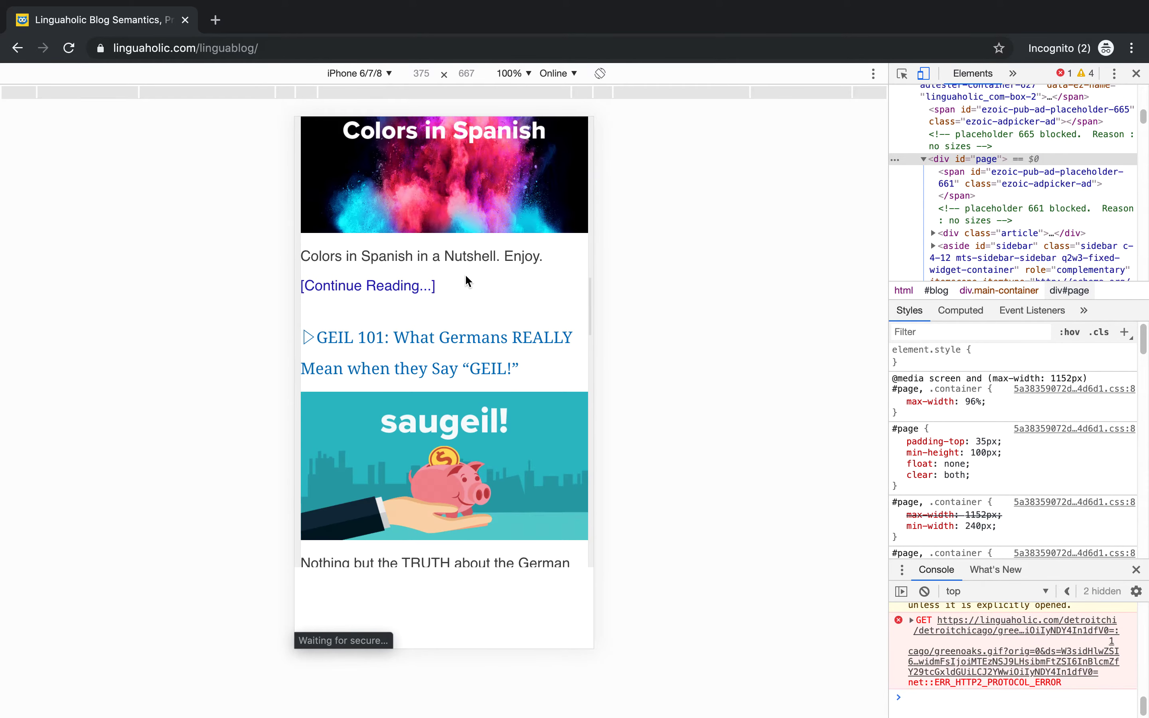
pyautogui.scroll(-15, 487, 297)
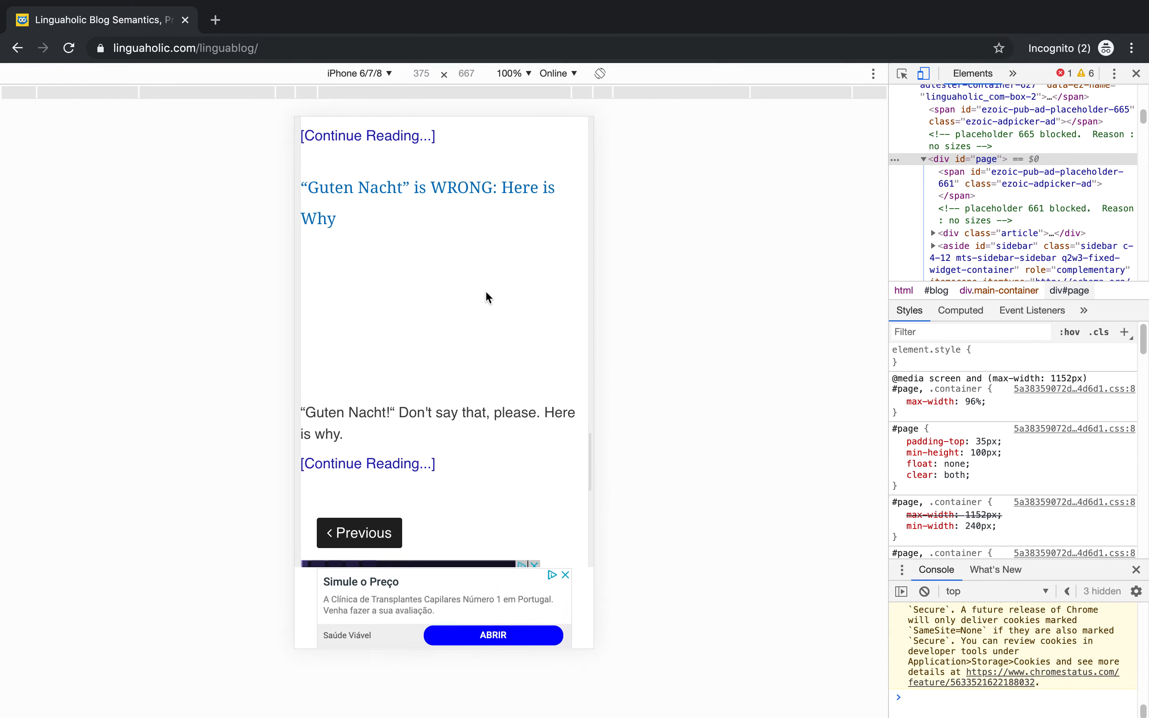
pyautogui.scroll(3, 513, 334)
pyautogui.scroll(20, 572, 309)
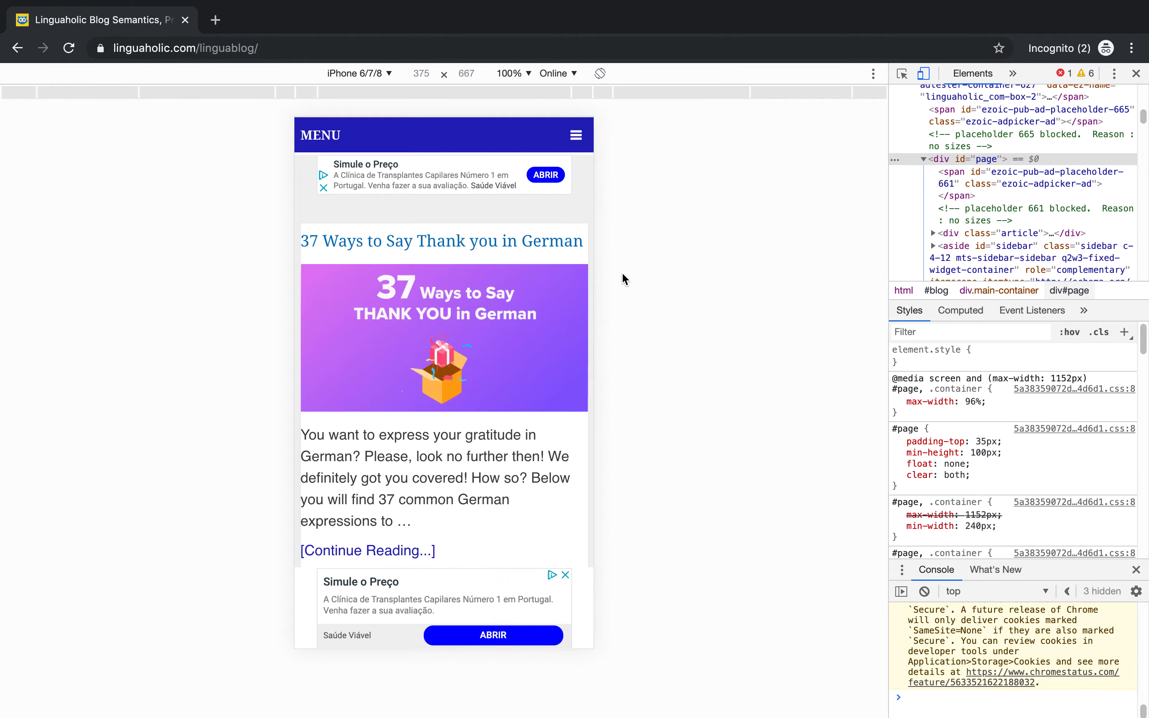
pyautogui.scroll(-1, 512, 307)
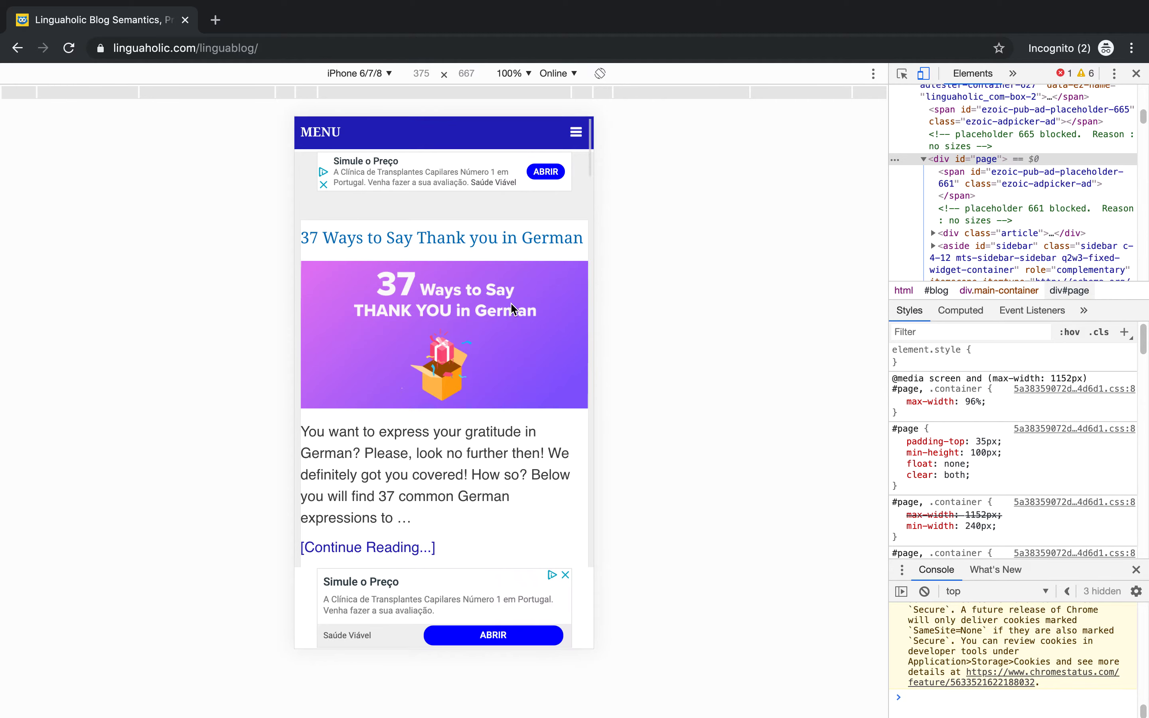
pyautogui.scroll(-5, 512, 306)
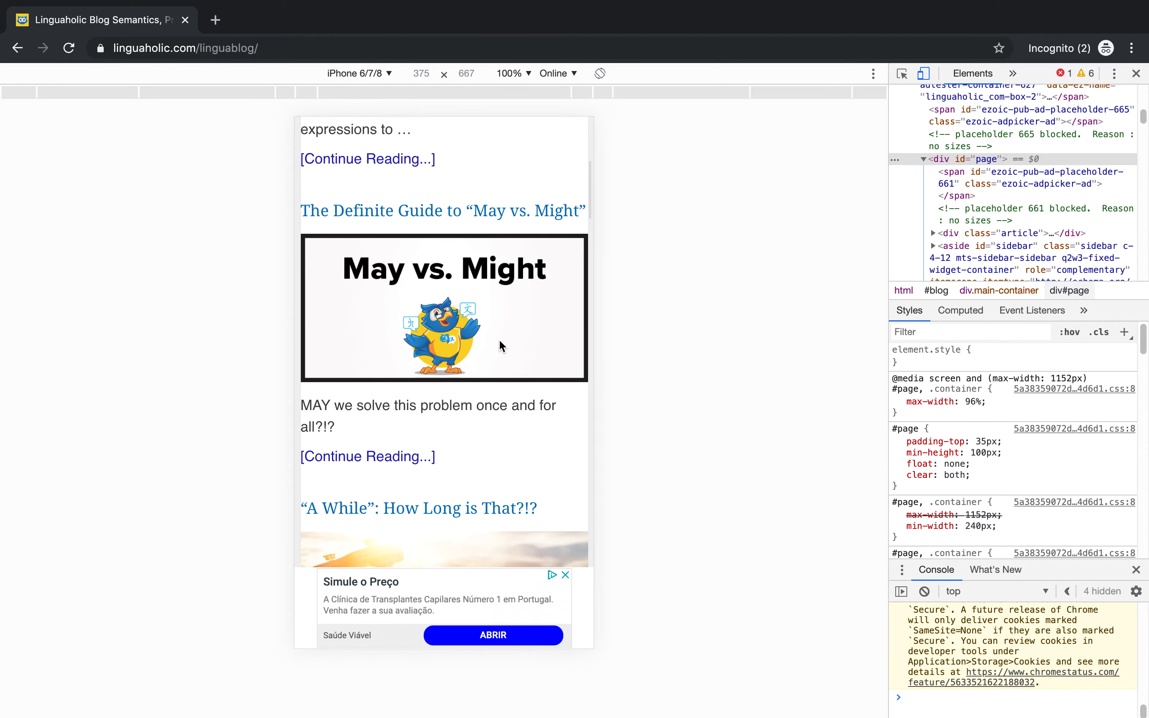
pyautogui.scroll(3, 502, 345)
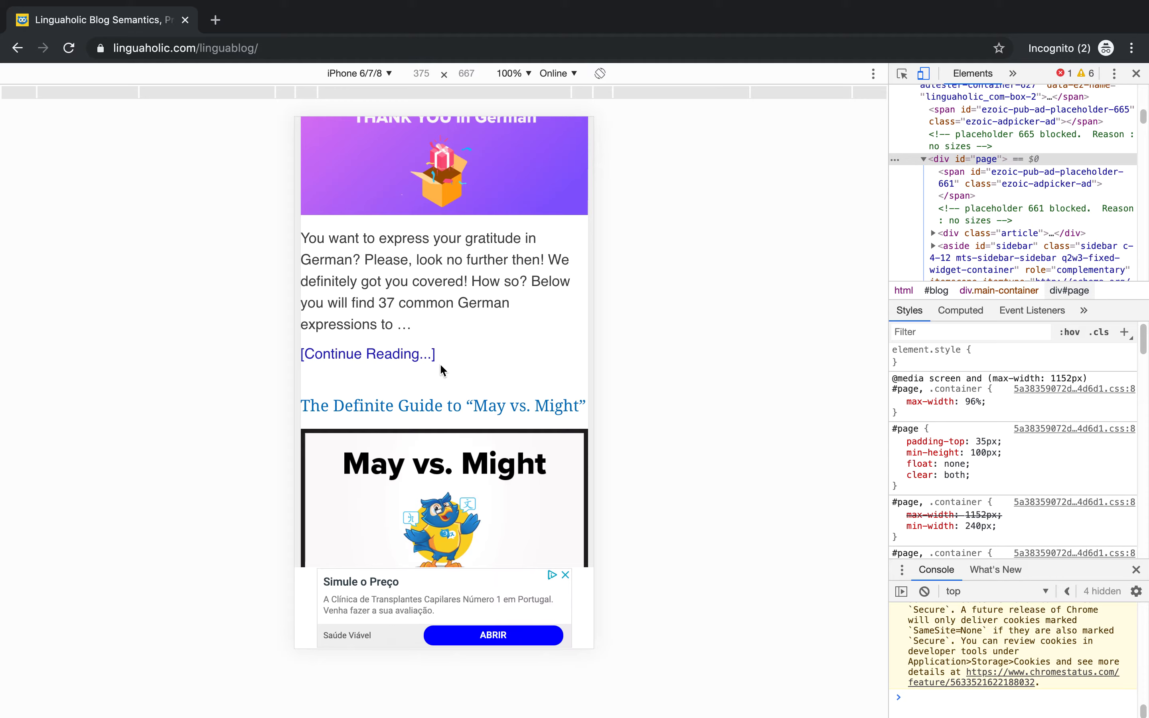
pyautogui.scroll(3, 442, 364)
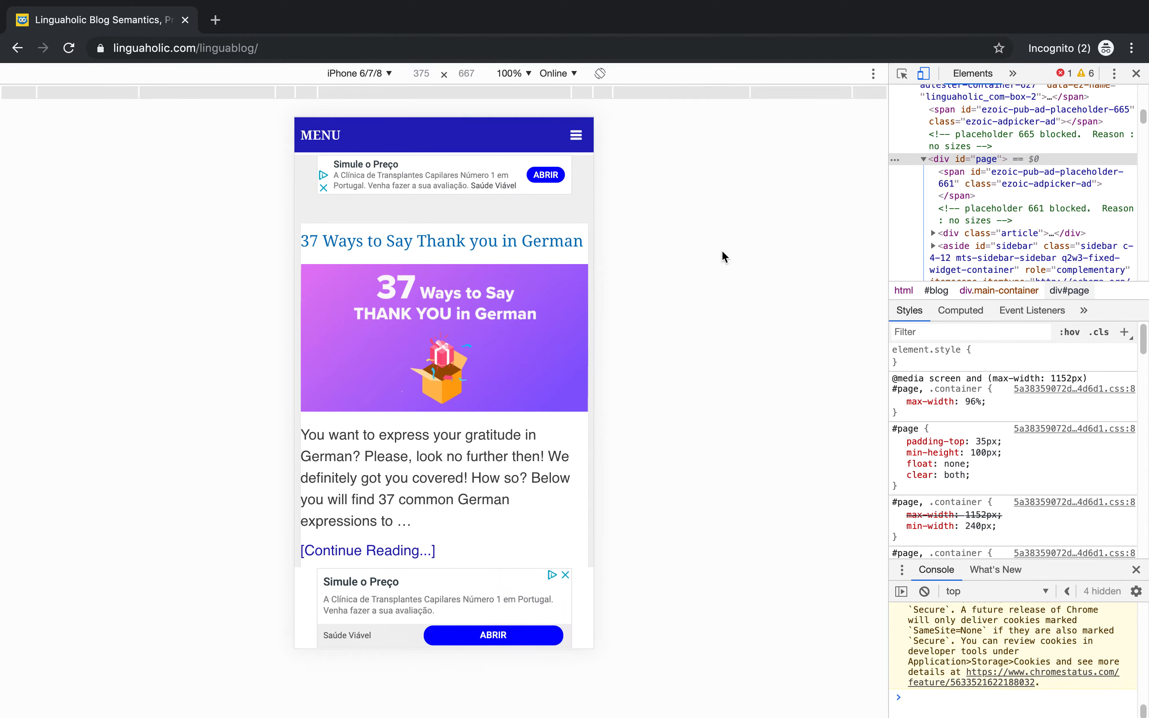
pyautogui.hotkey('ctrl', 'Left')
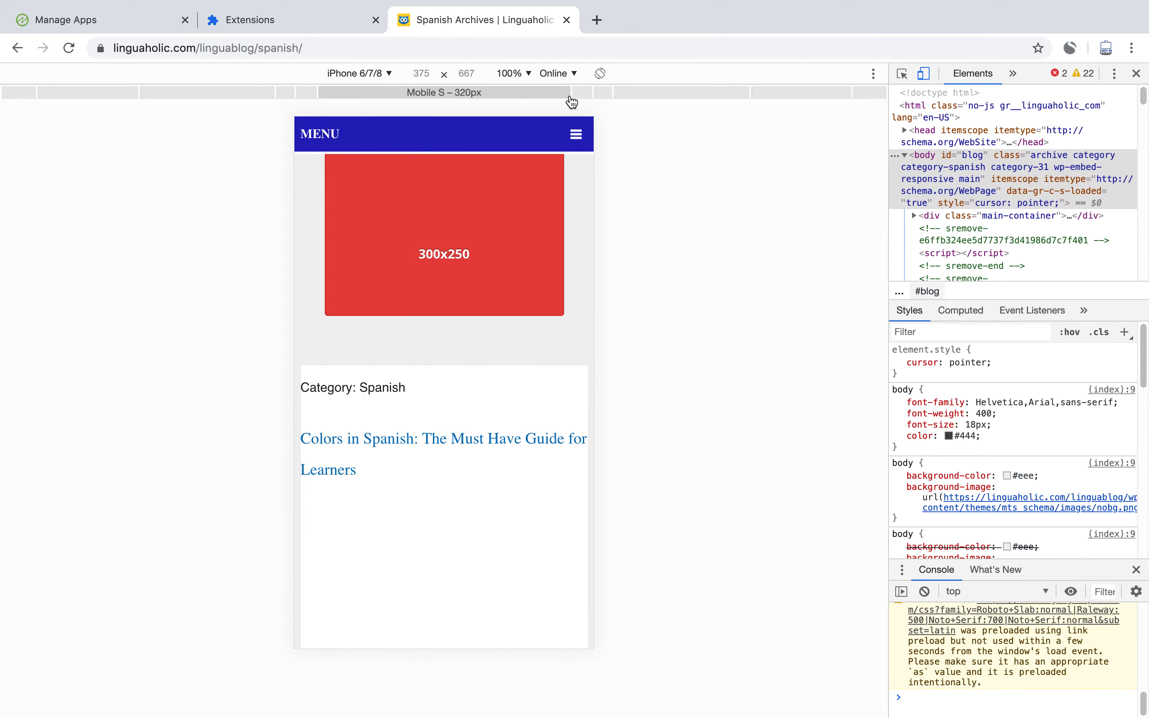
# Search Google for "ezoic dashboard" in a new tab.
pyautogui.click(597, 19)
pyautogui.write('g')
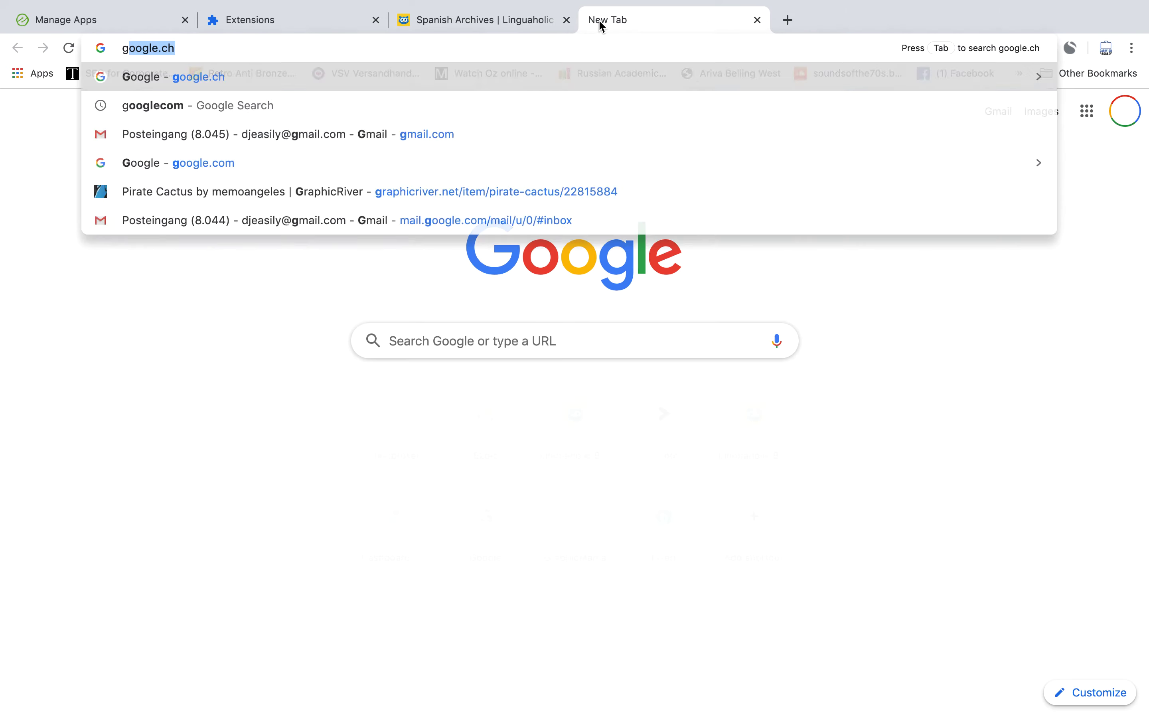
pyautogui.write('oogle.')
pyautogui.press('Return')
pyautogui.write('ezo')
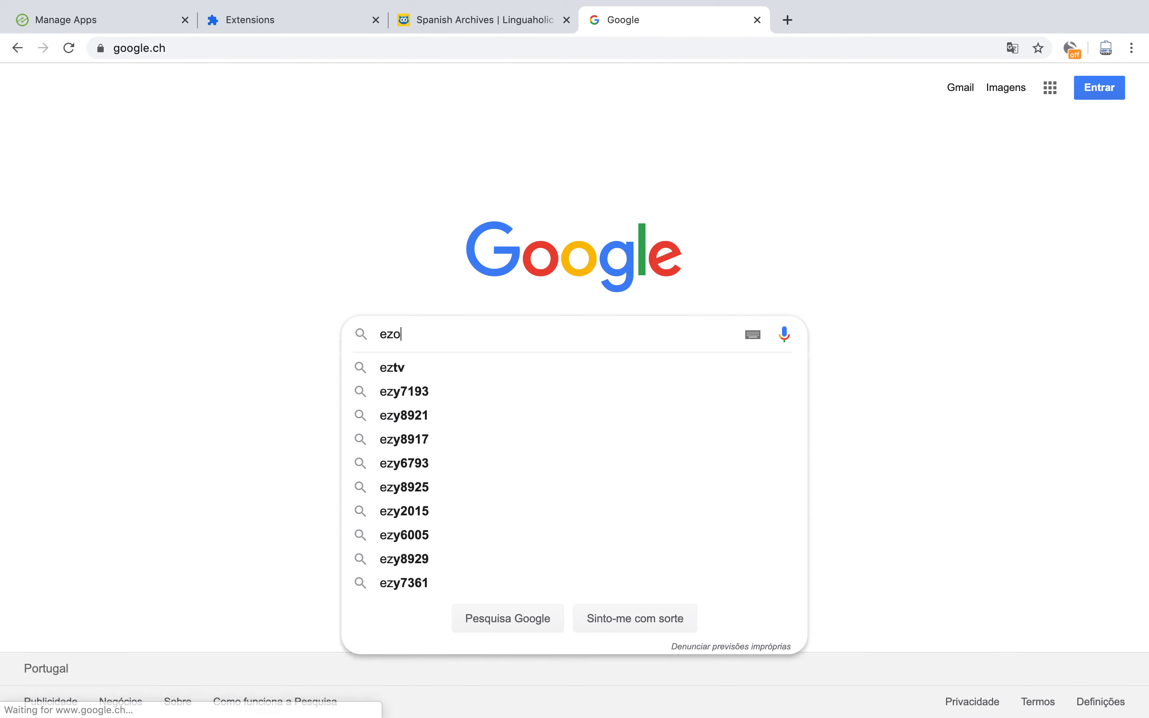
pyautogui.write('ic dashb')
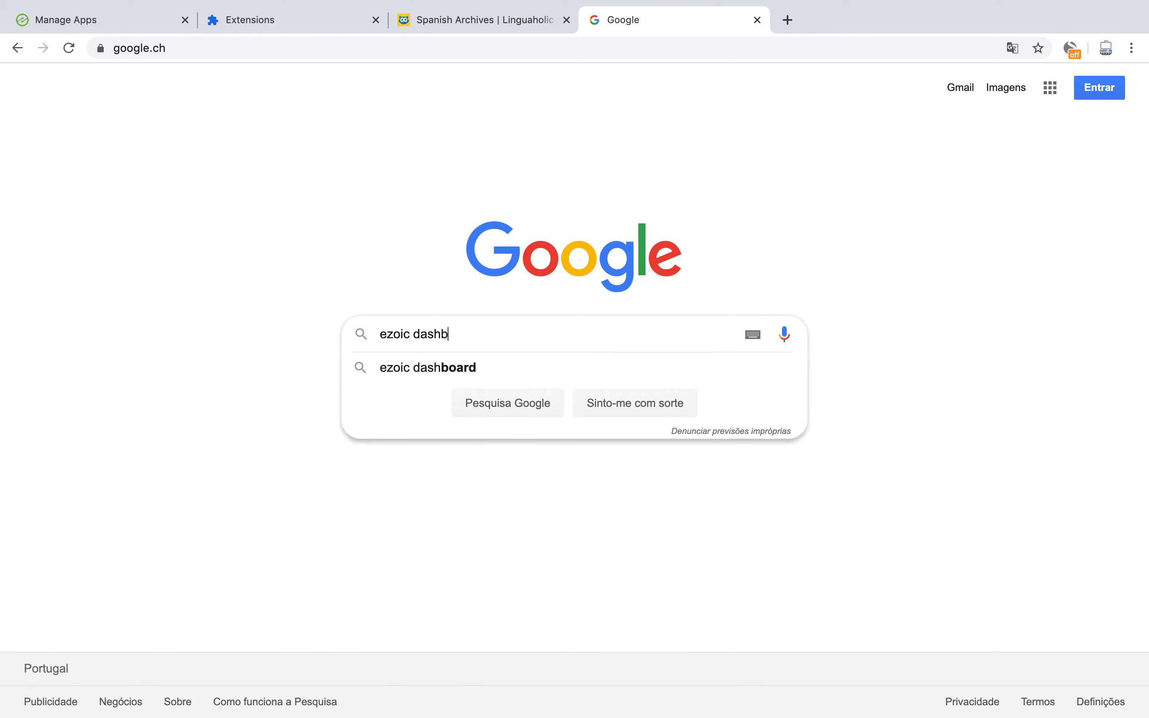
pyautogui.write('oard')
pyautogui.press('Return')
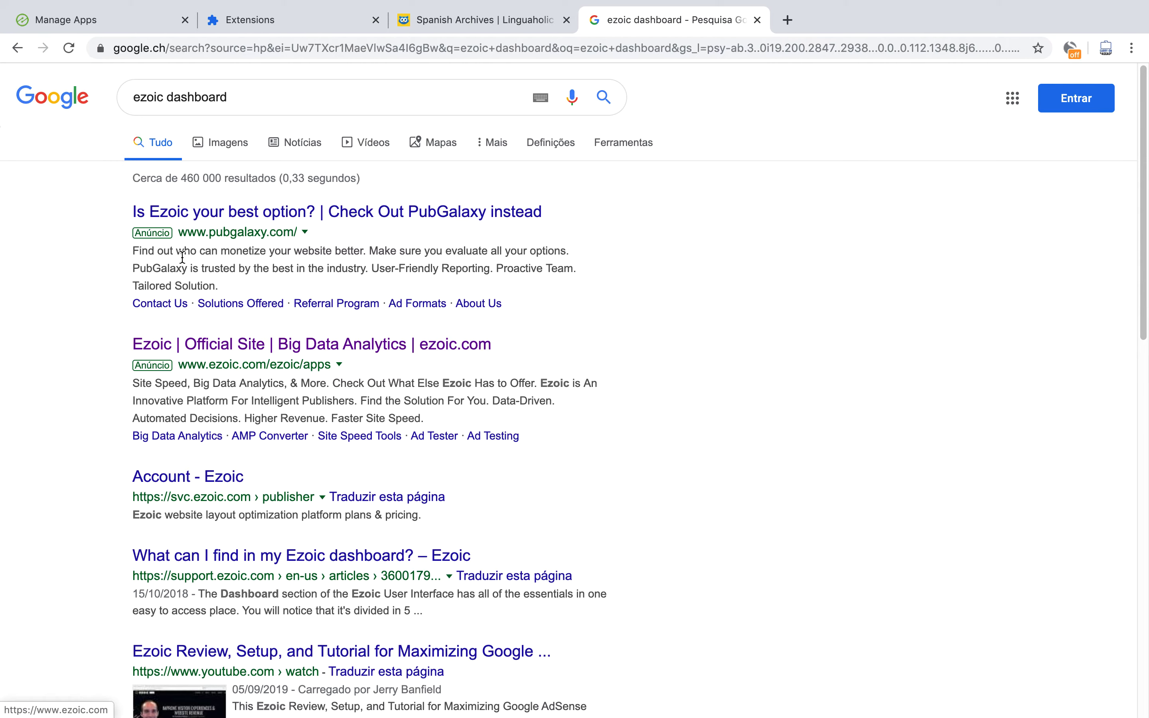
# Open the login page from Ezoic's official site, leave the sign-in form empty and close the tab.
pyautogui.click(308, 351)
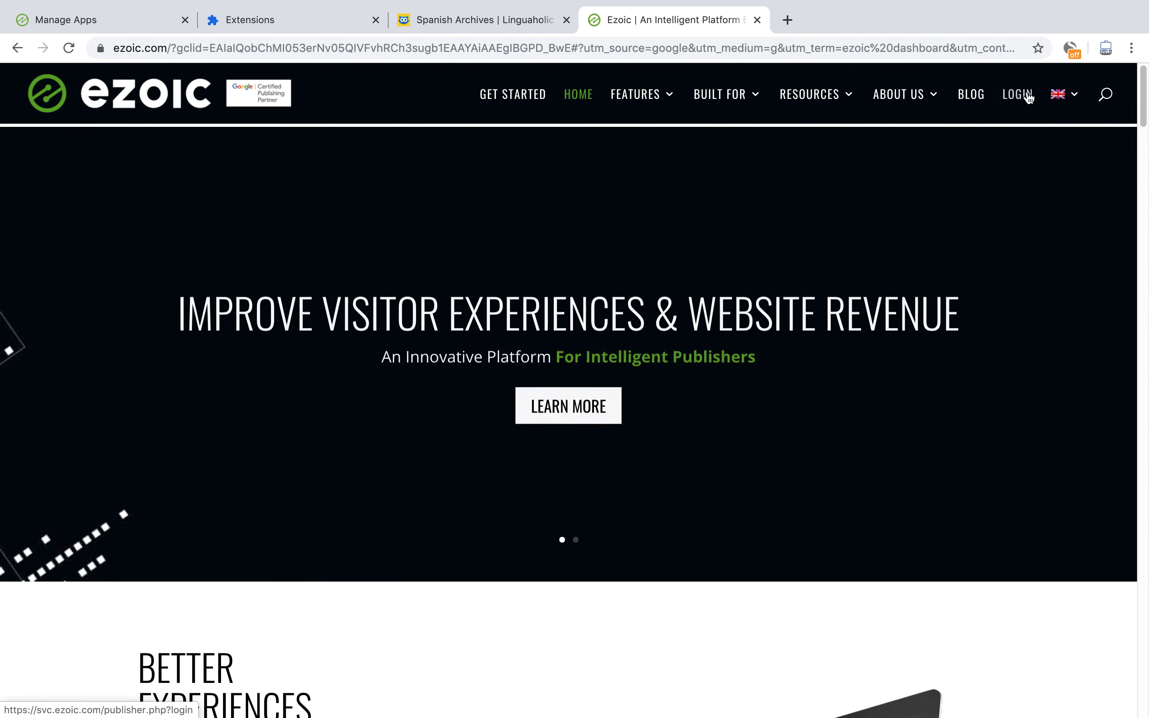
pyautogui.click(1027, 94)
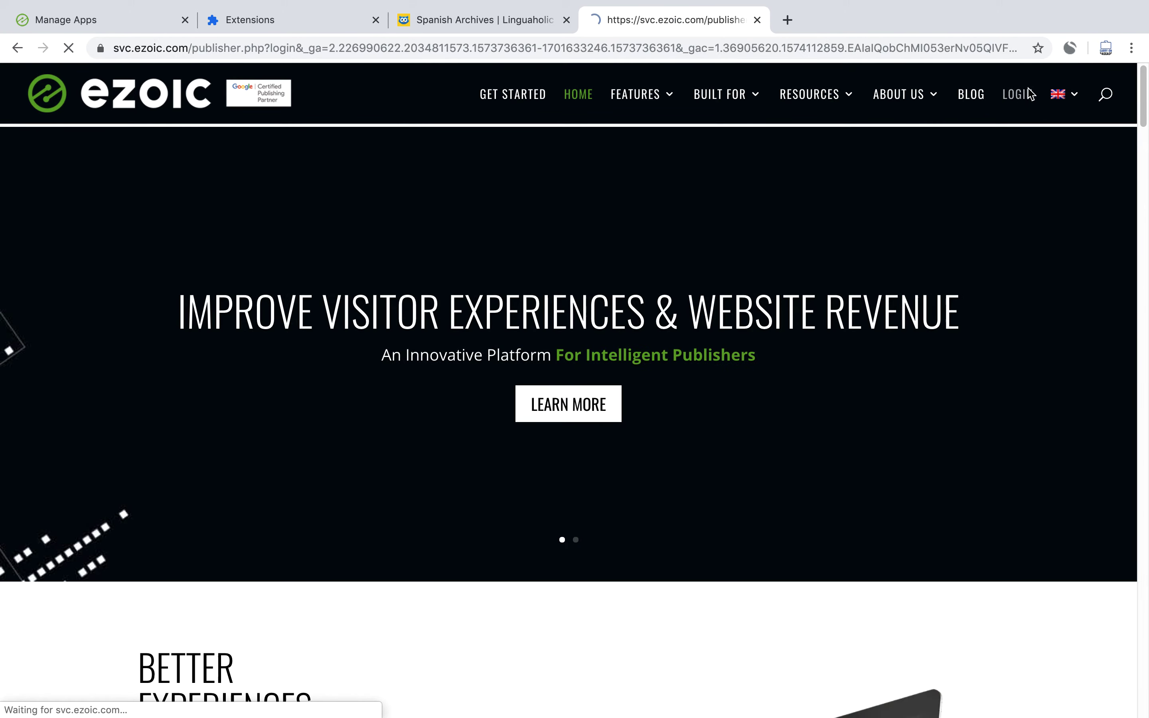
pyautogui.click(585, 277)
pyautogui.write('d')
pyautogui.press('BackSpace')
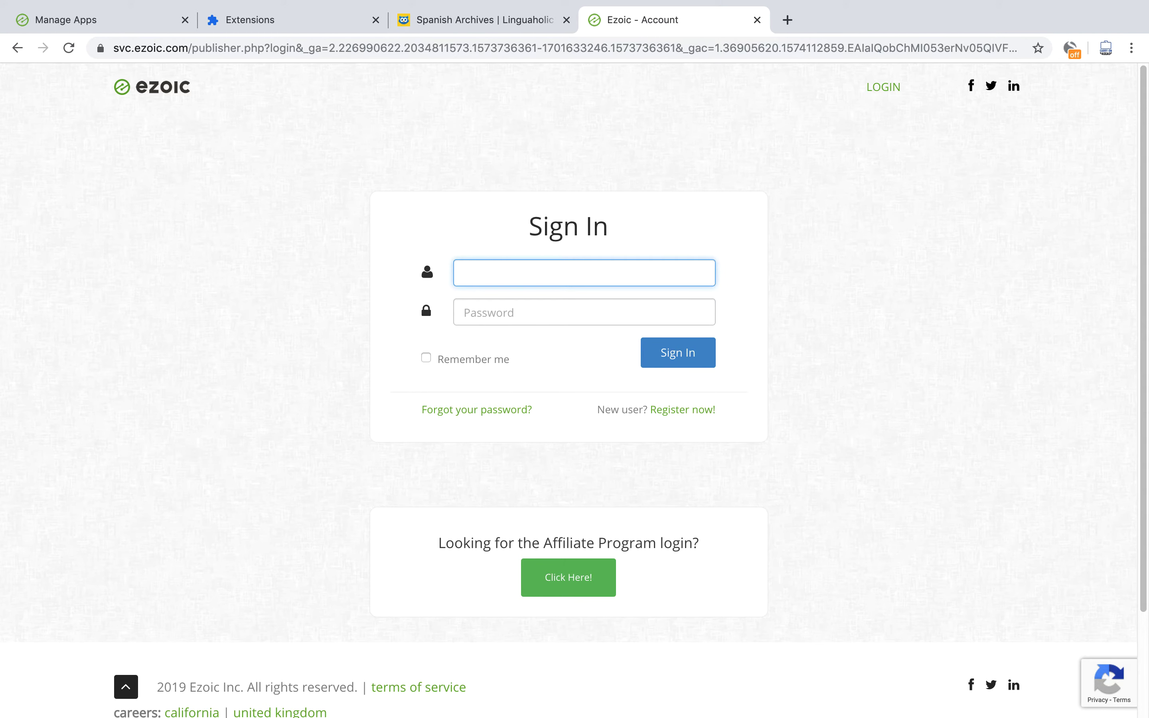
pyautogui.click(758, 20)
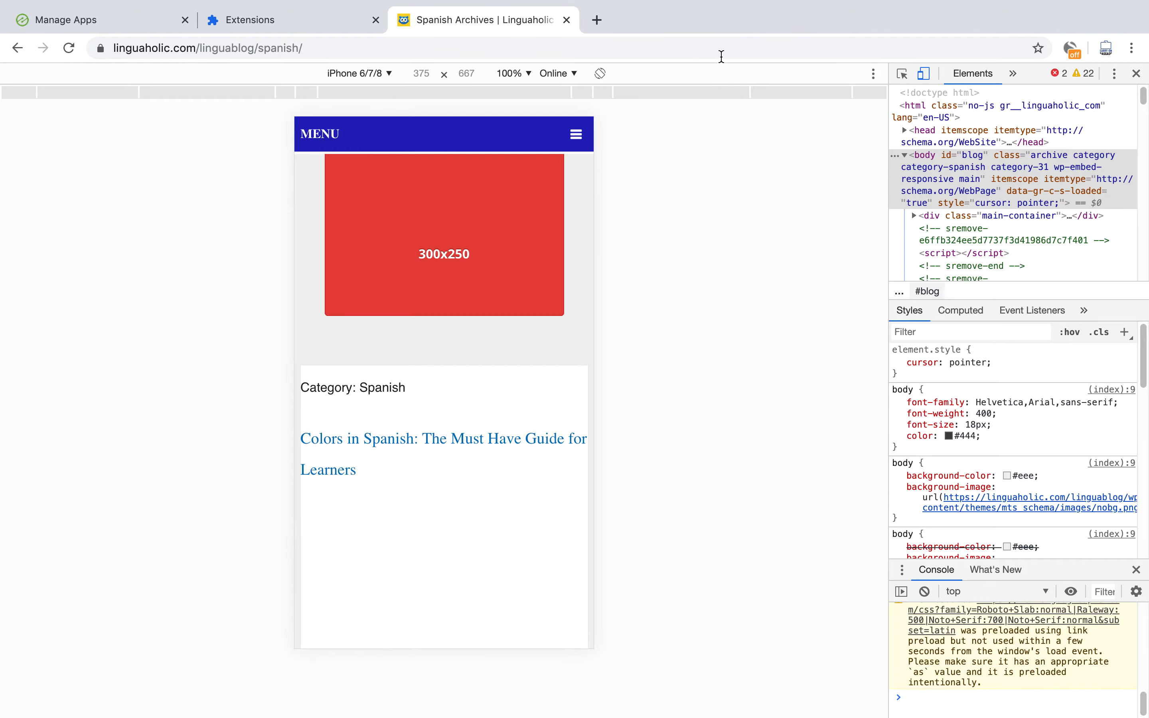
# Return to Ezoic's Manage Apps page and check the site list, keeping linguaholic.com selected.
pyautogui.click(107, 21)
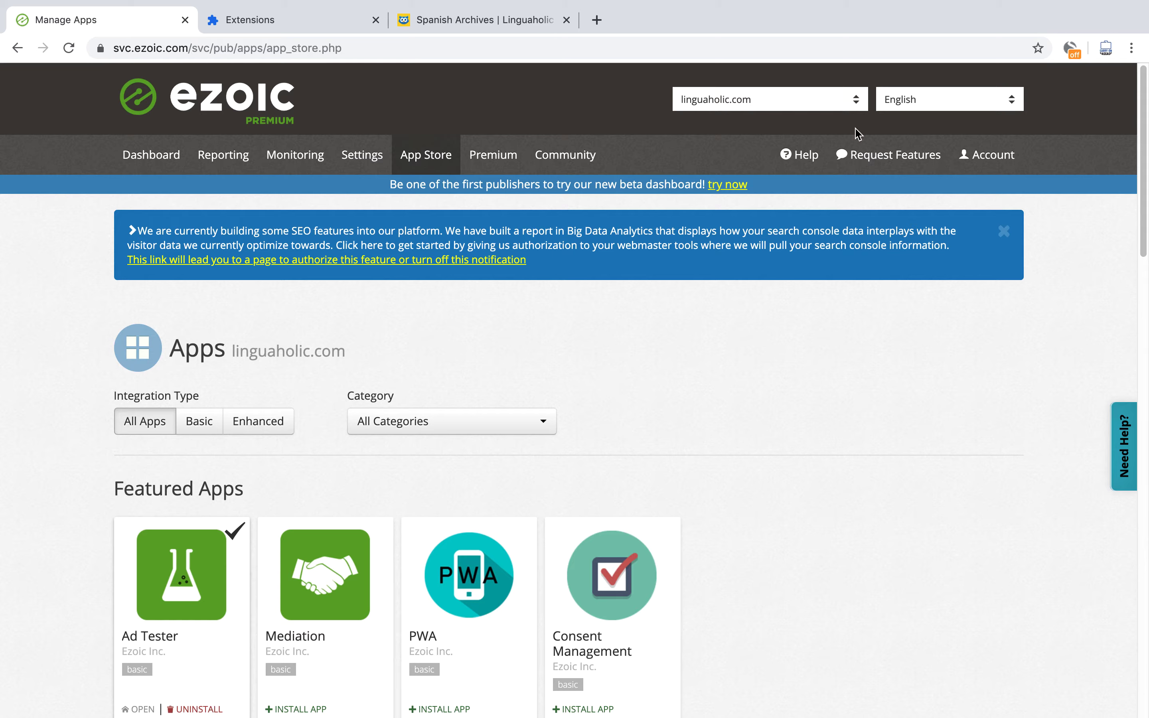
pyautogui.click(848, 99)
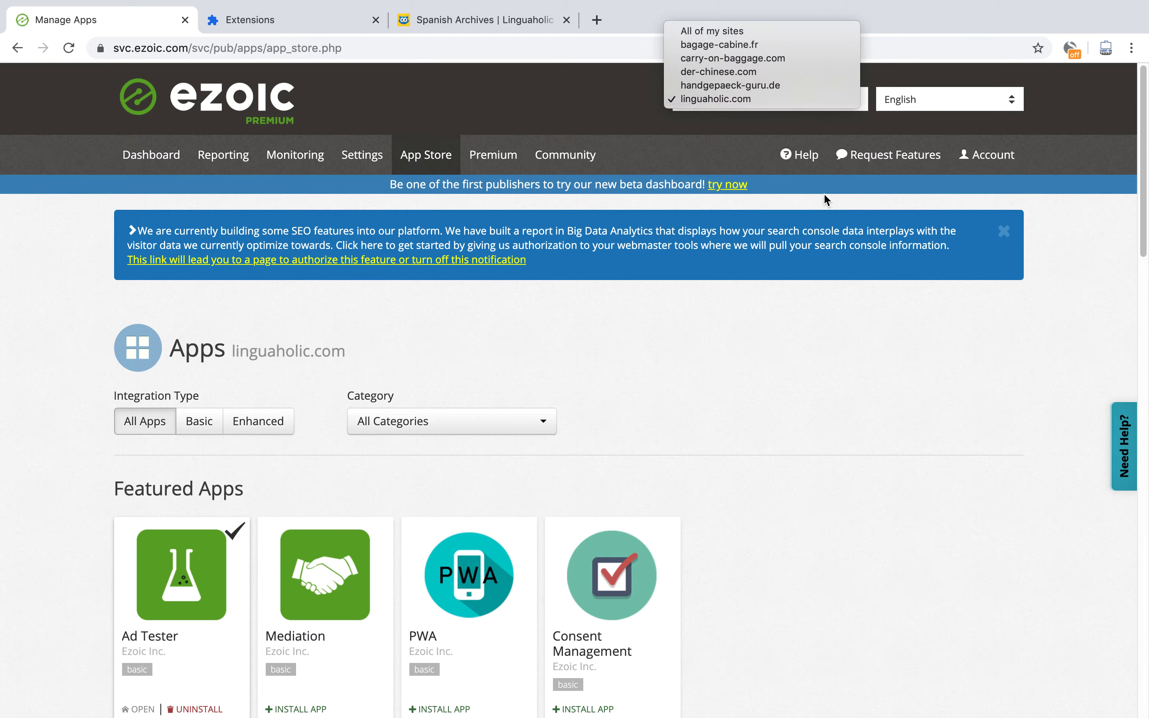
pyautogui.click(769, 99)
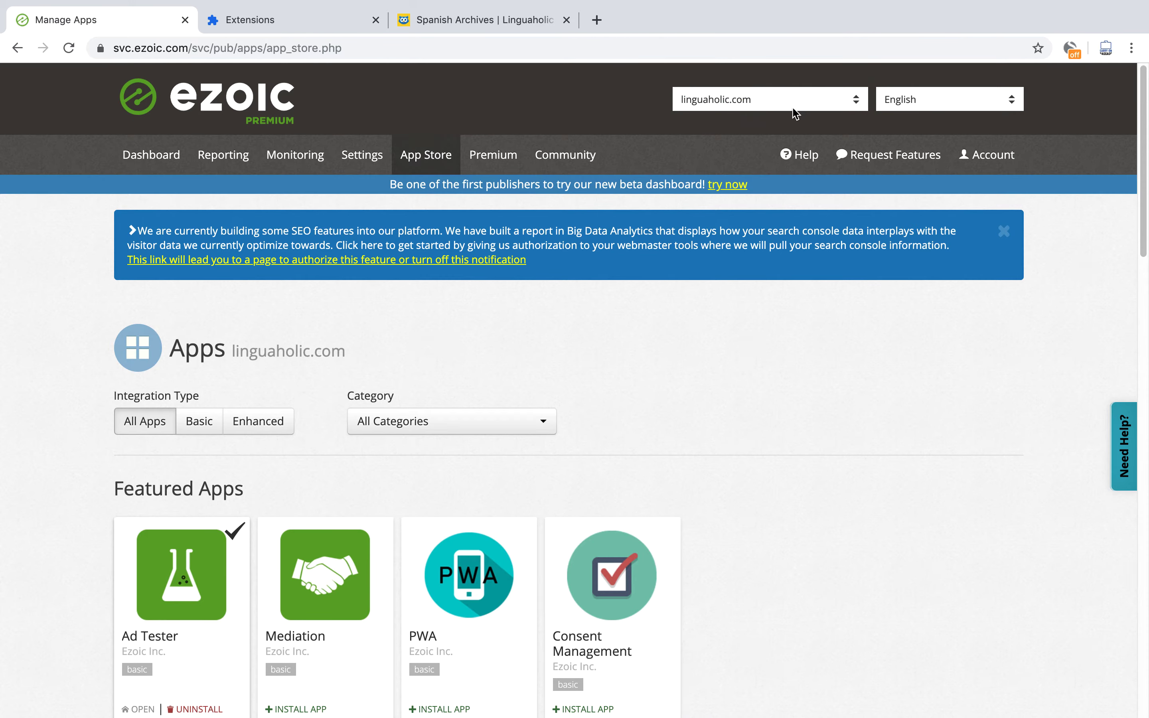
pyautogui.click(783, 99)
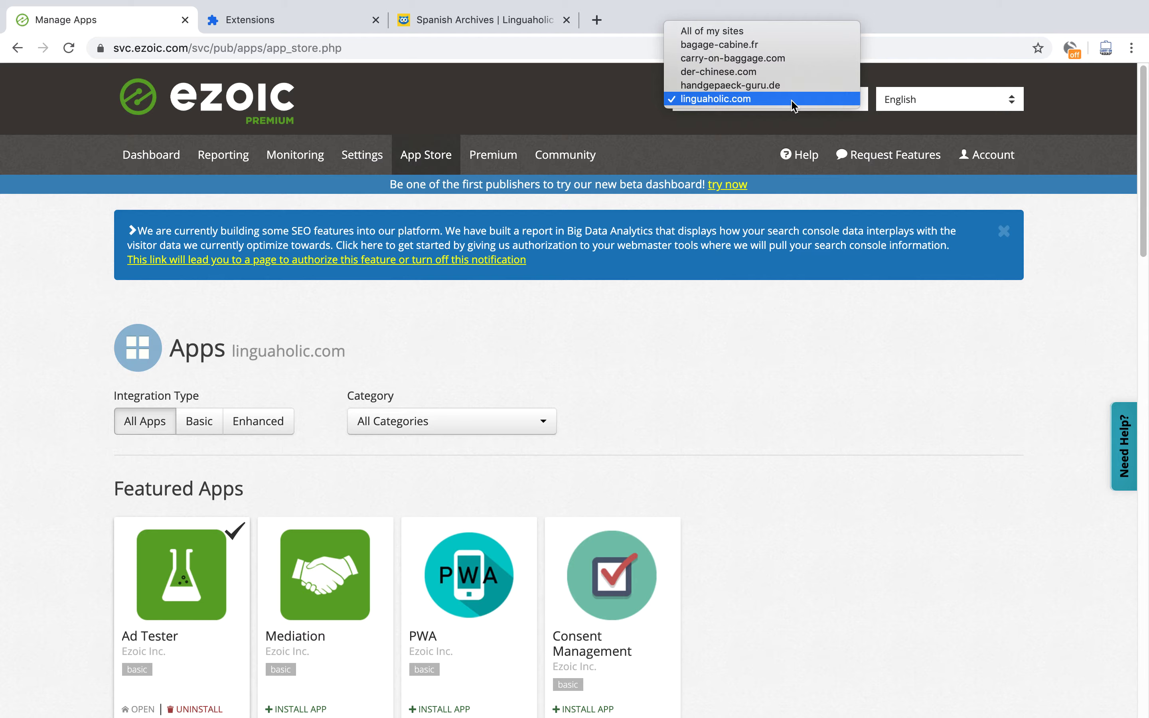
pyautogui.click(790, 100)
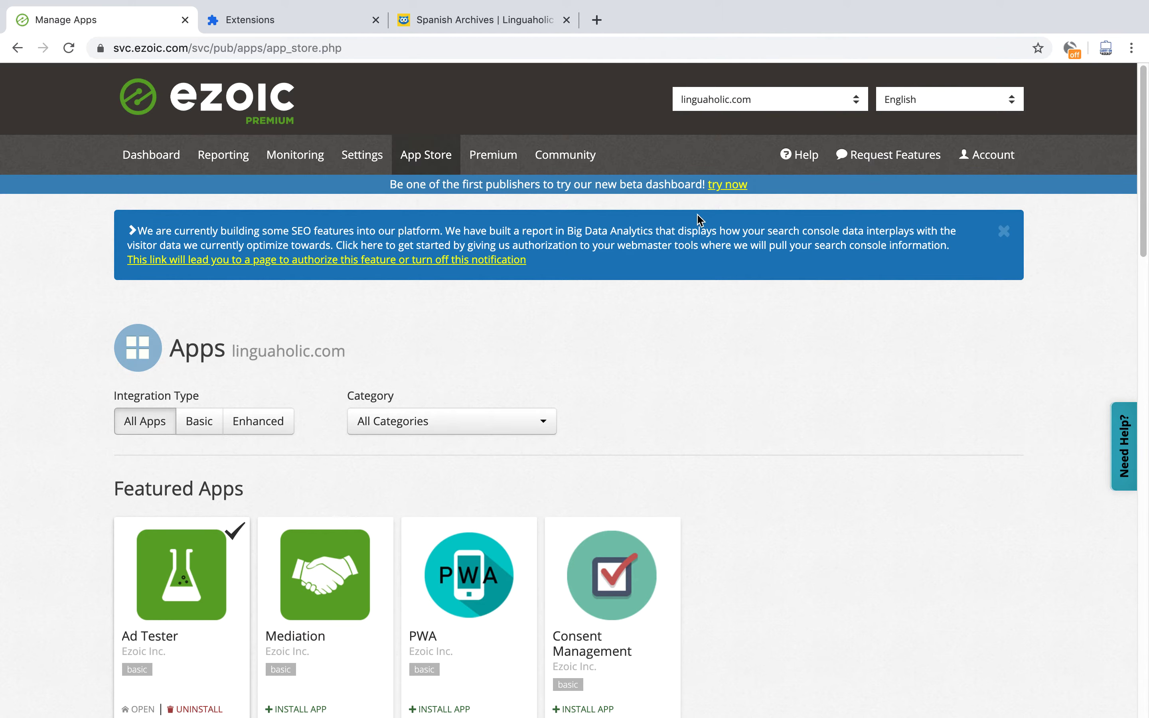
pyautogui.click(761, 100)
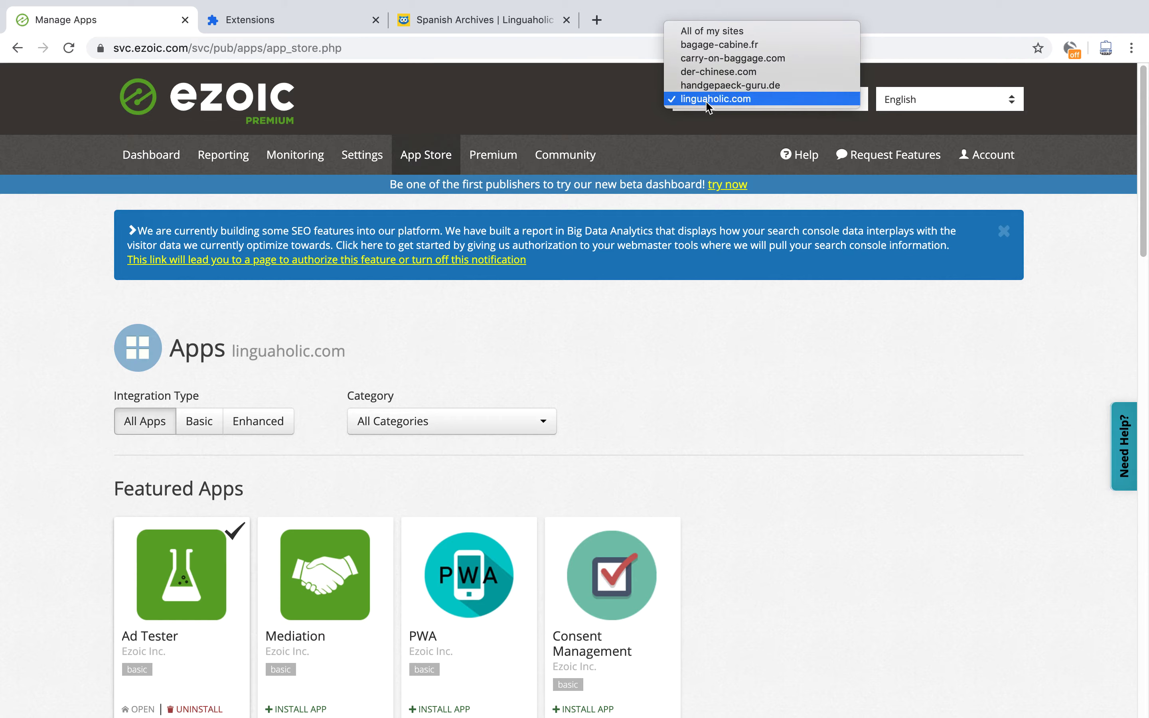
pyautogui.click(744, 101)
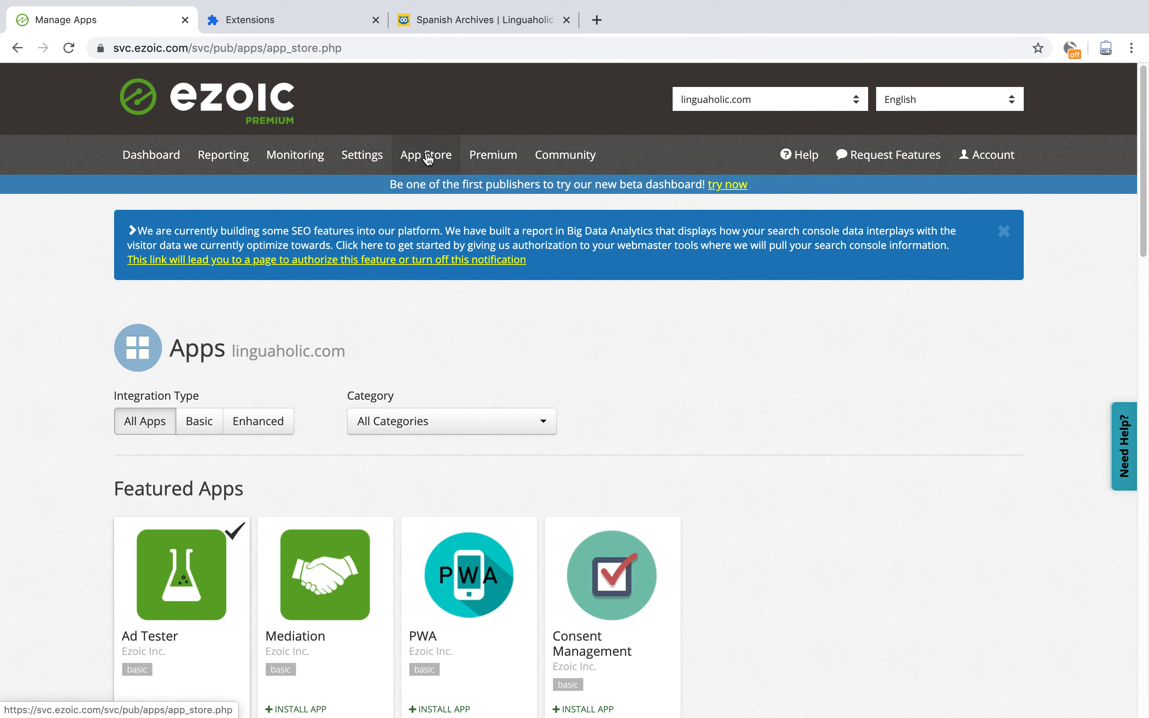
# Open the Ad Tester app from the Featured Apps in the app store.
pyautogui.scroll(-1, 429, 160)
pyautogui.scroll(-3, 429, 160)
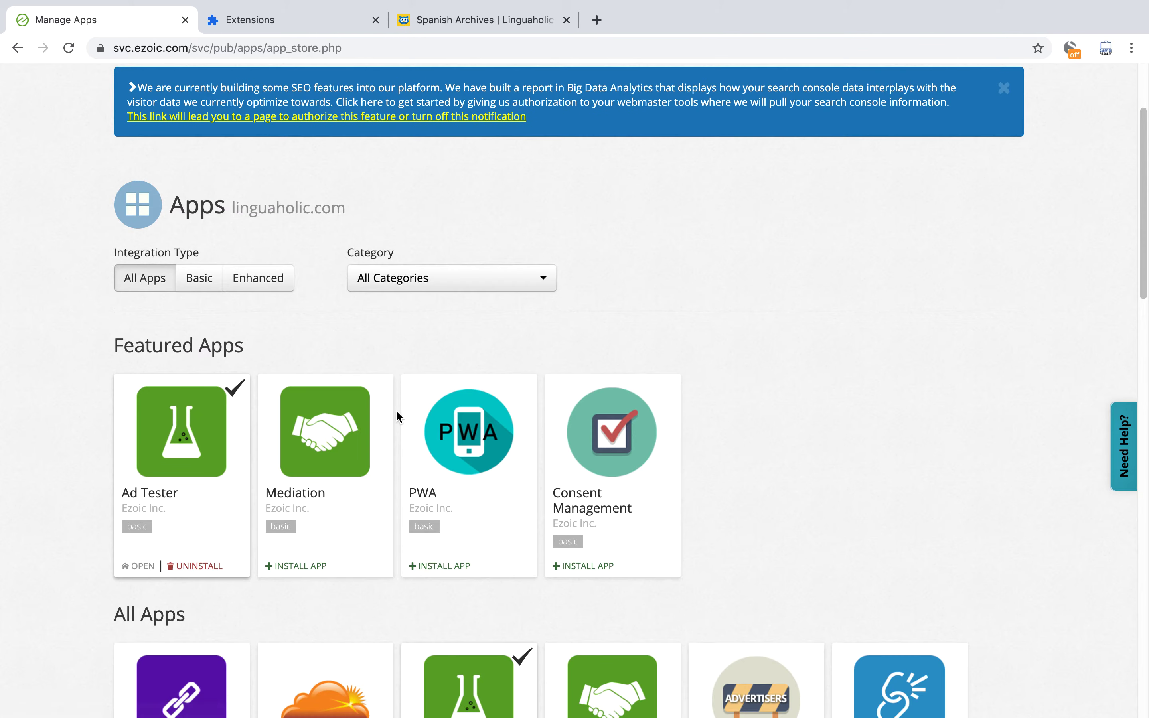
pyautogui.click(180, 437)
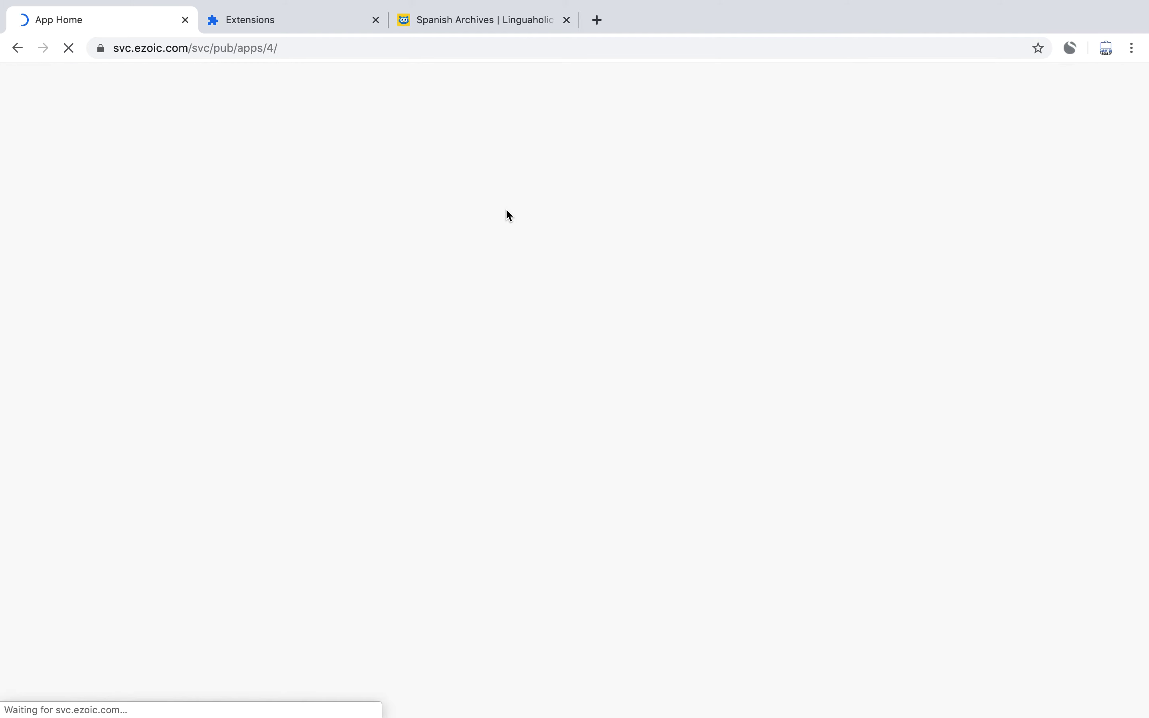
# Review Ad Tester's ad location and site-wide ad settings and the display ad placeholders with their position, device and page types.
pyautogui.scroll(-6, 518, 200)
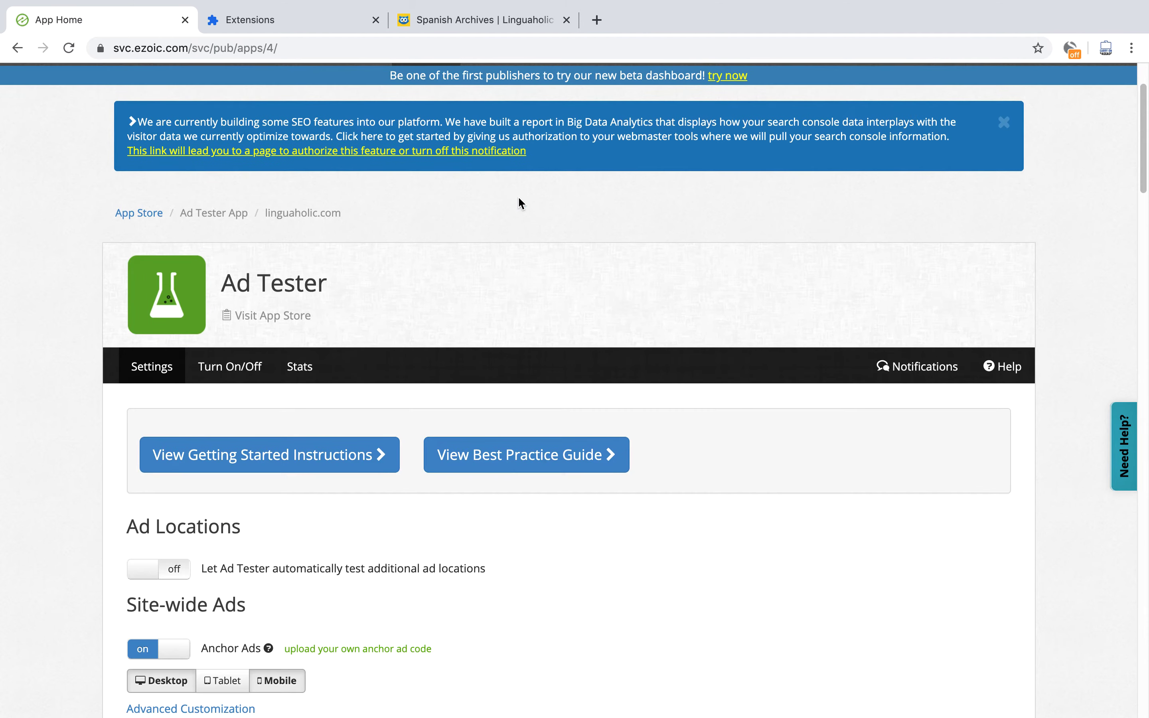
pyautogui.scroll(-7, 657, 171)
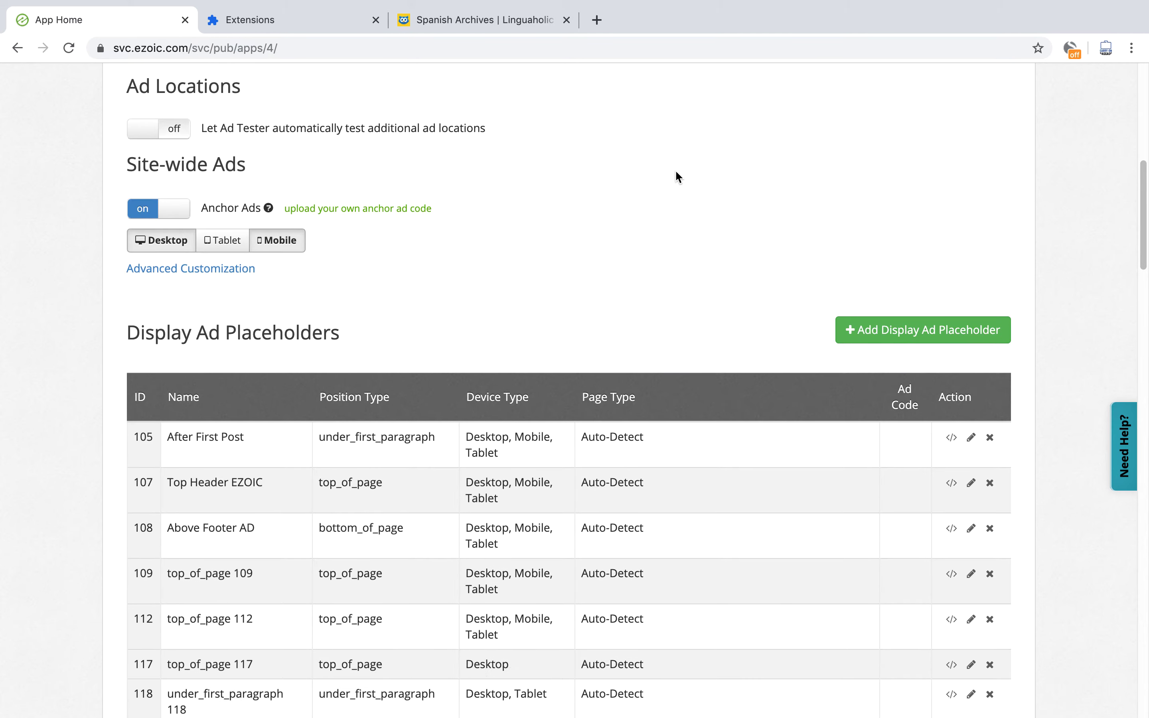
pyautogui.scroll(-1, 720, 172)
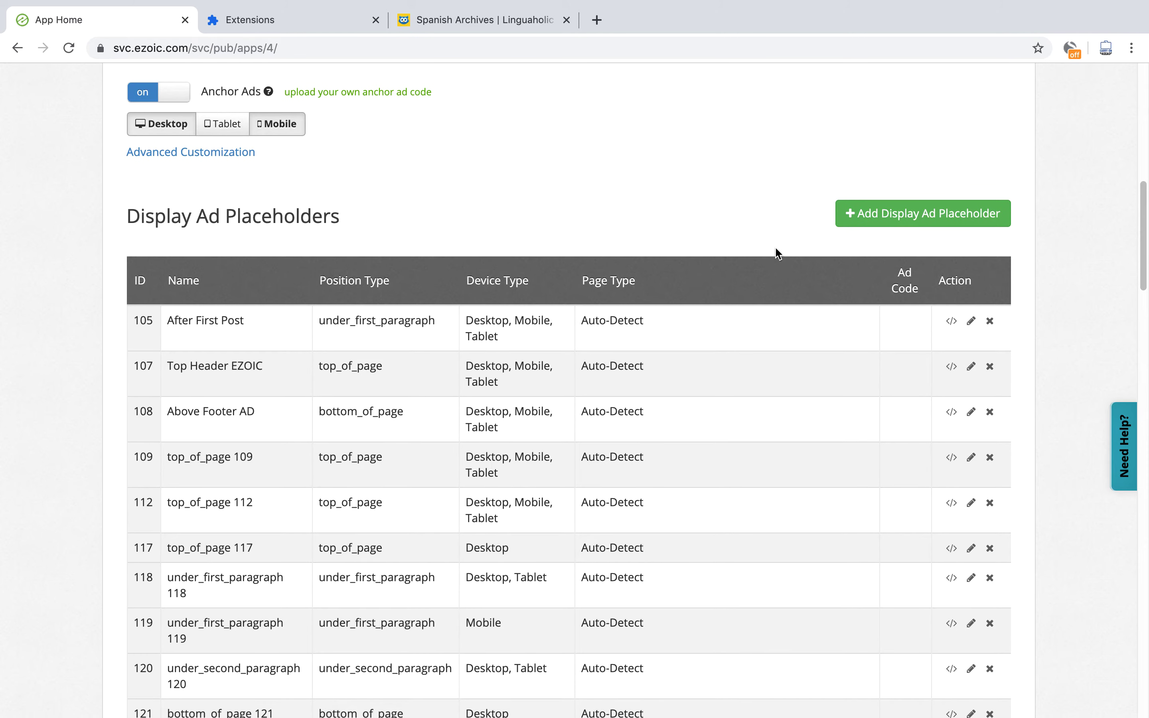
pyautogui.scroll(-1, 402, 299)
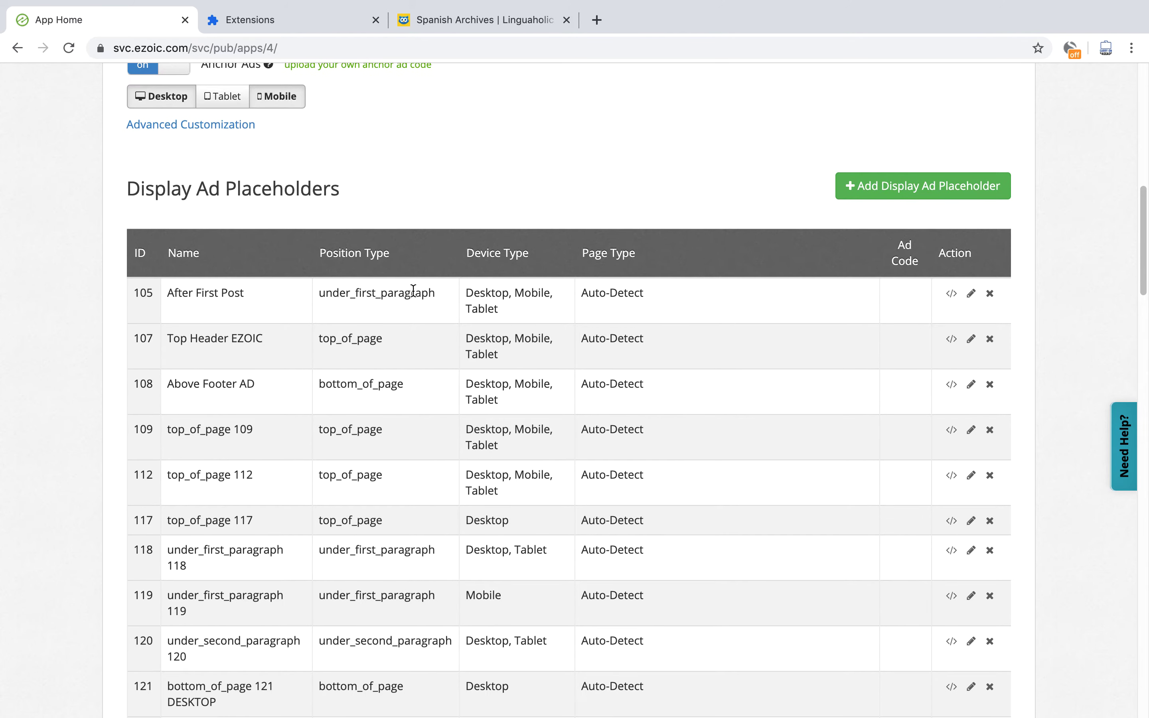
pyautogui.scroll(-2, 544, 261)
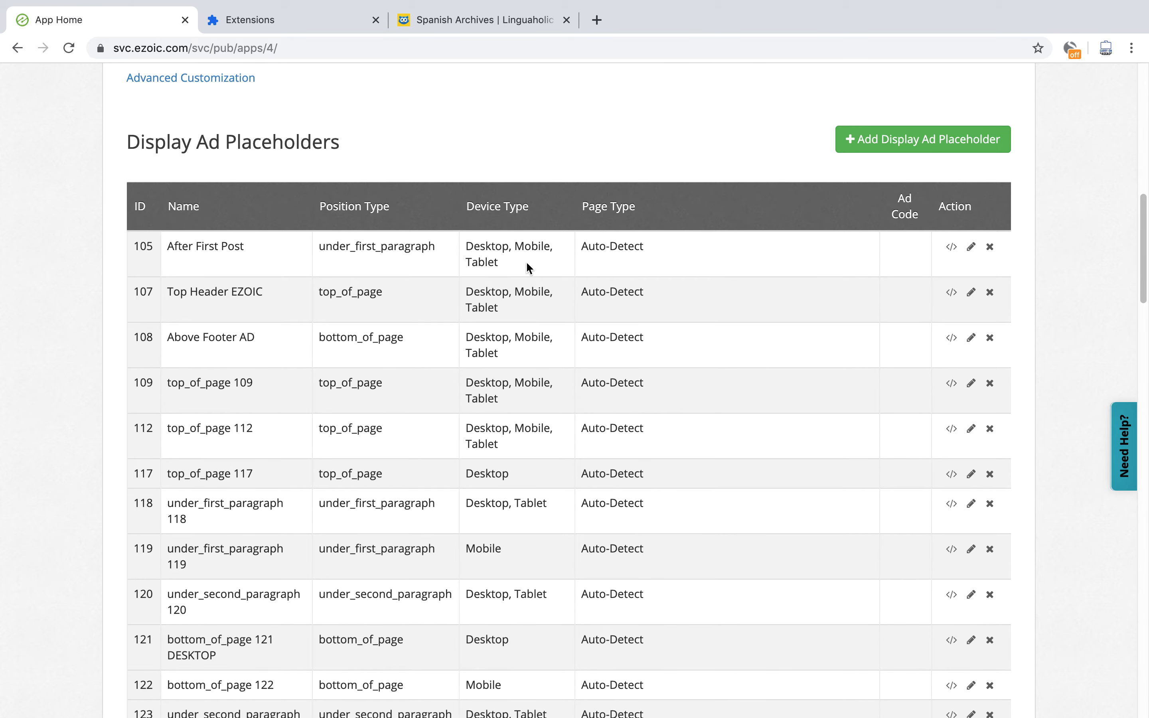
pyautogui.scroll(-5, 480, 215)
pyautogui.scroll(3, 712, 238)
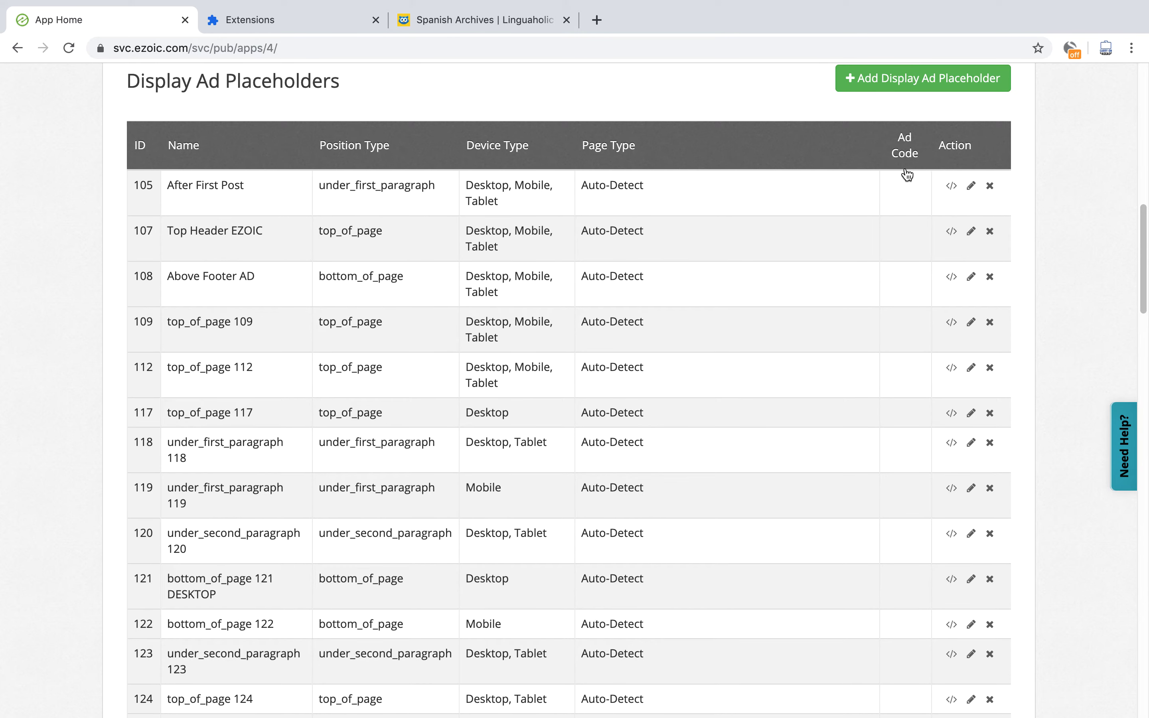
pyautogui.scroll(-6, 663, 185)
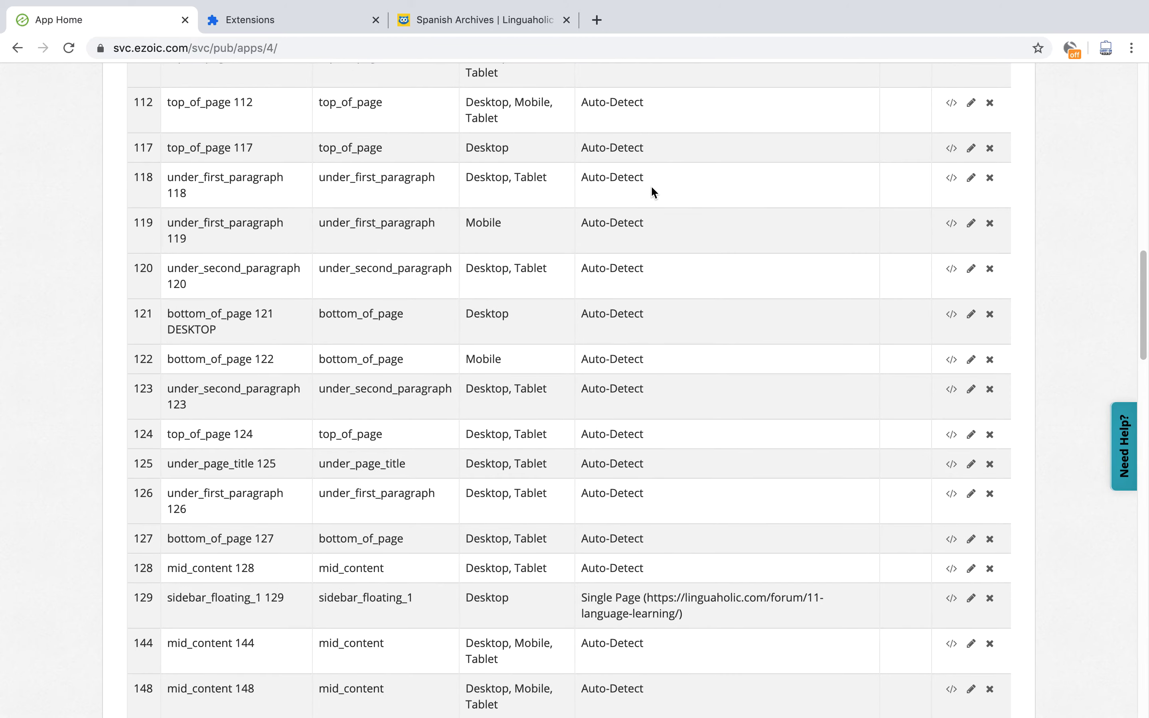
pyautogui.scroll(-8, 651, 185)
pyautogui.scroll(-1, 643, 223)
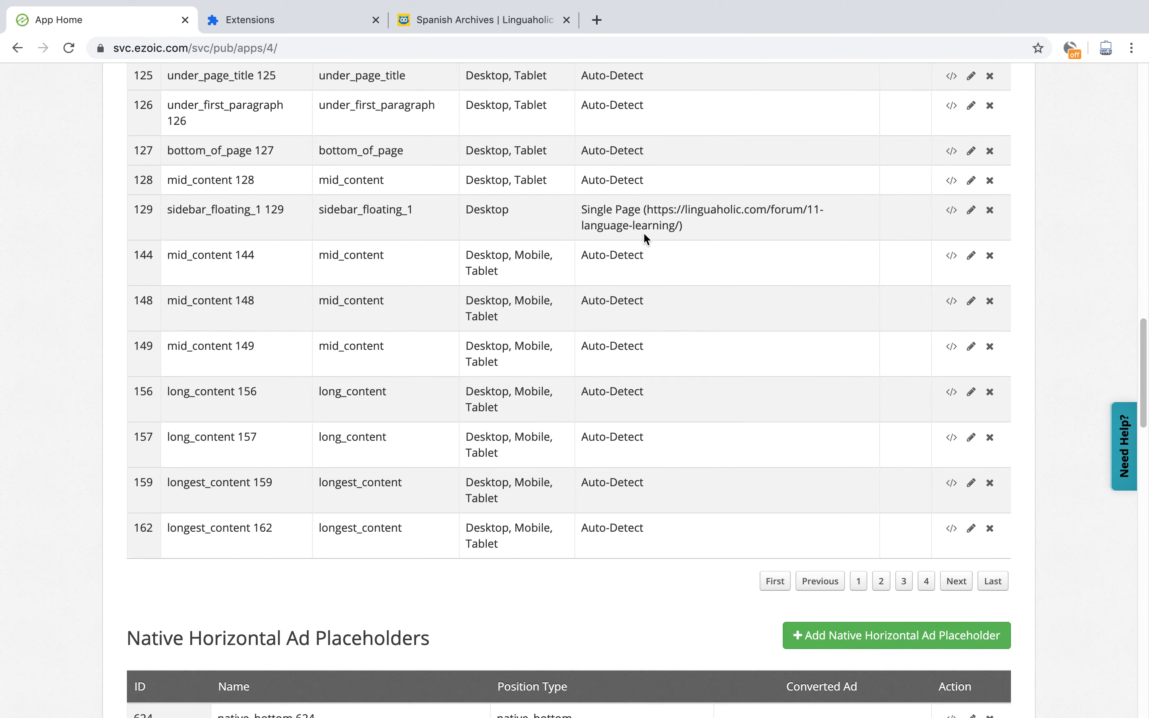
pyautogui.scroll(20, 644, 234)
pyautogui.scroll(-5, 556, 268)
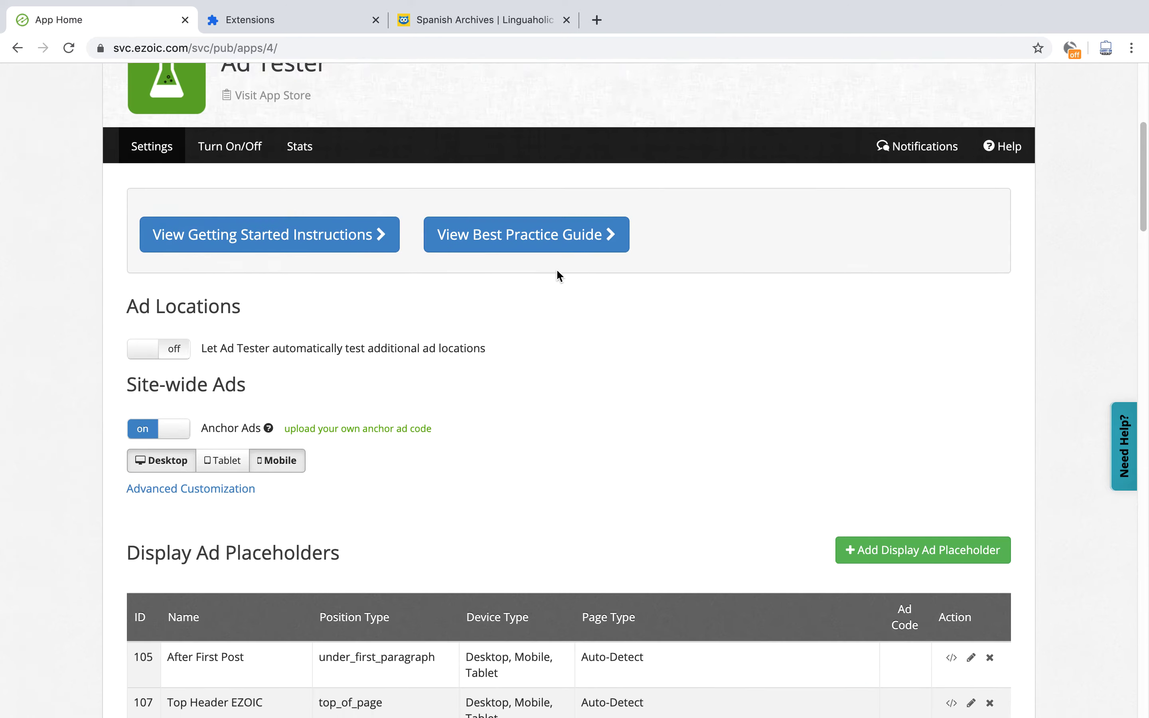
# Examine the display ad placeholder table again along with the native horizontal and native vertical placeholder sections below it.
pyautogui.scroll(-1, 557, 271)
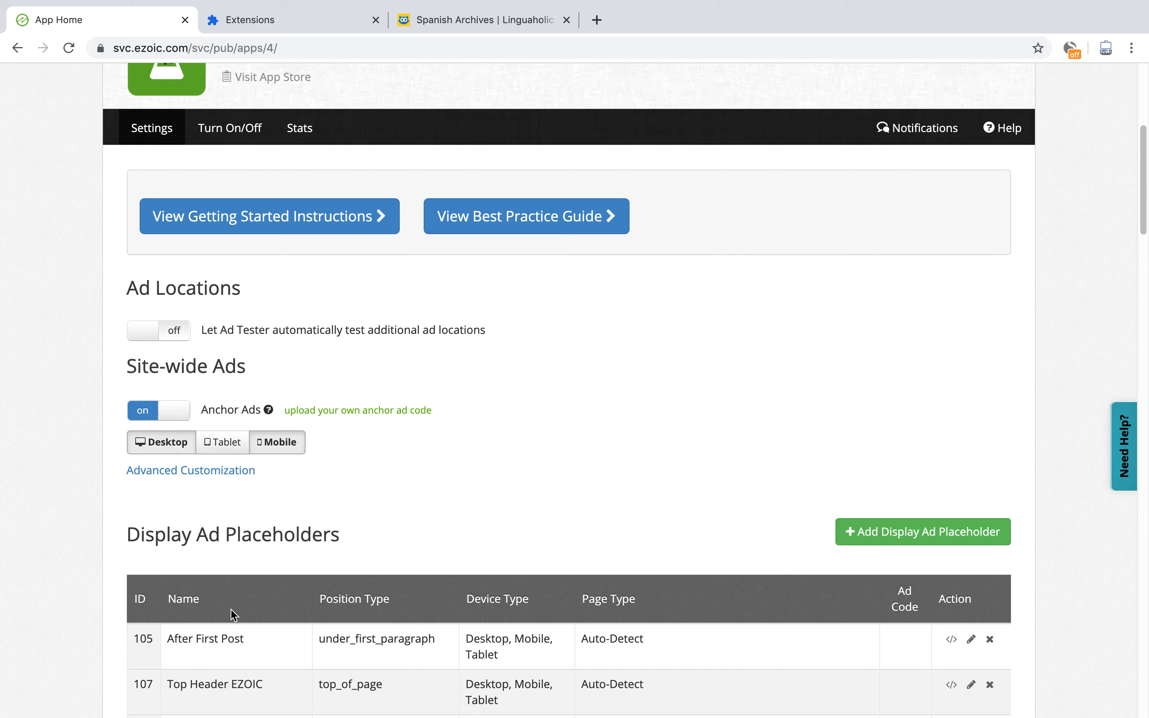
pyautogui.scroll(-10, 517, 273)
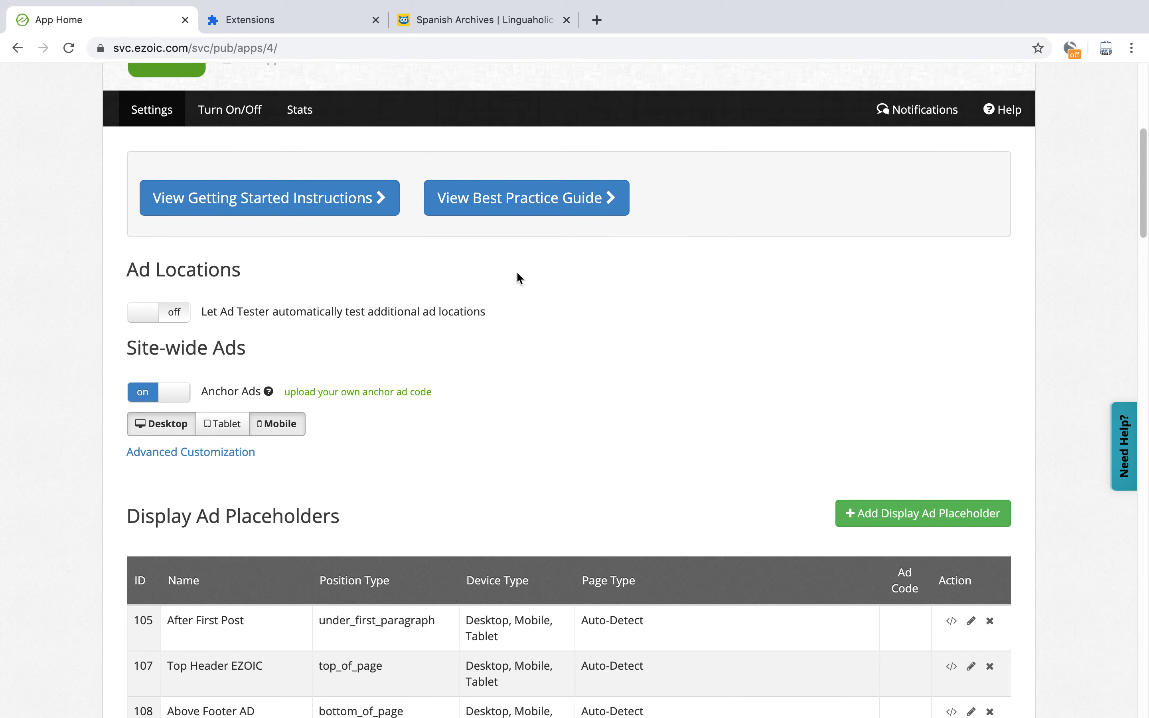
pyautogui.scroll(-8, 547, 273)
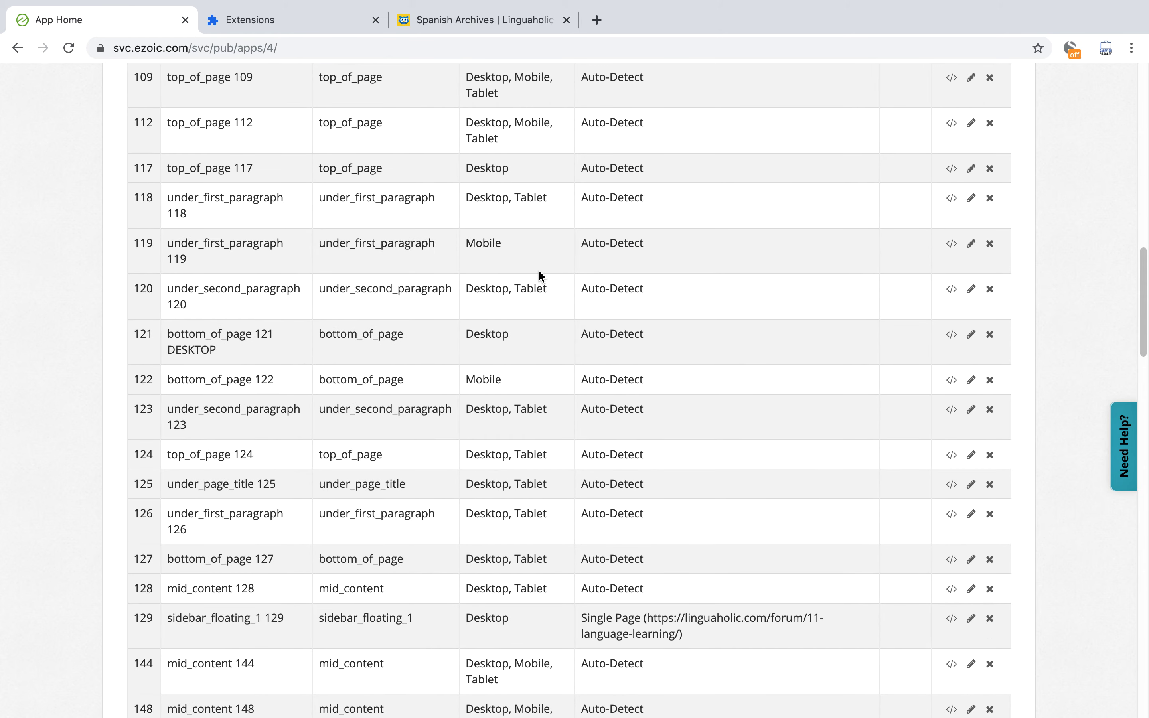
pyautogui.scroll(-2, 573, 267)
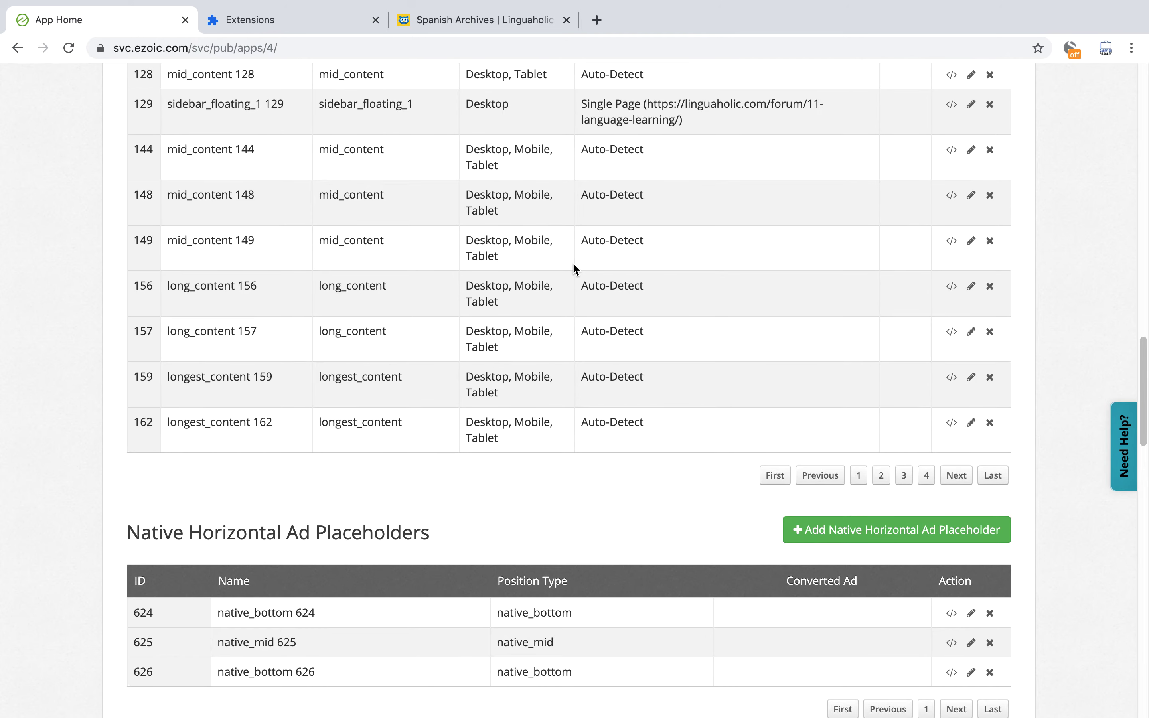
pyautogui.scroll(-5, 575, 269)
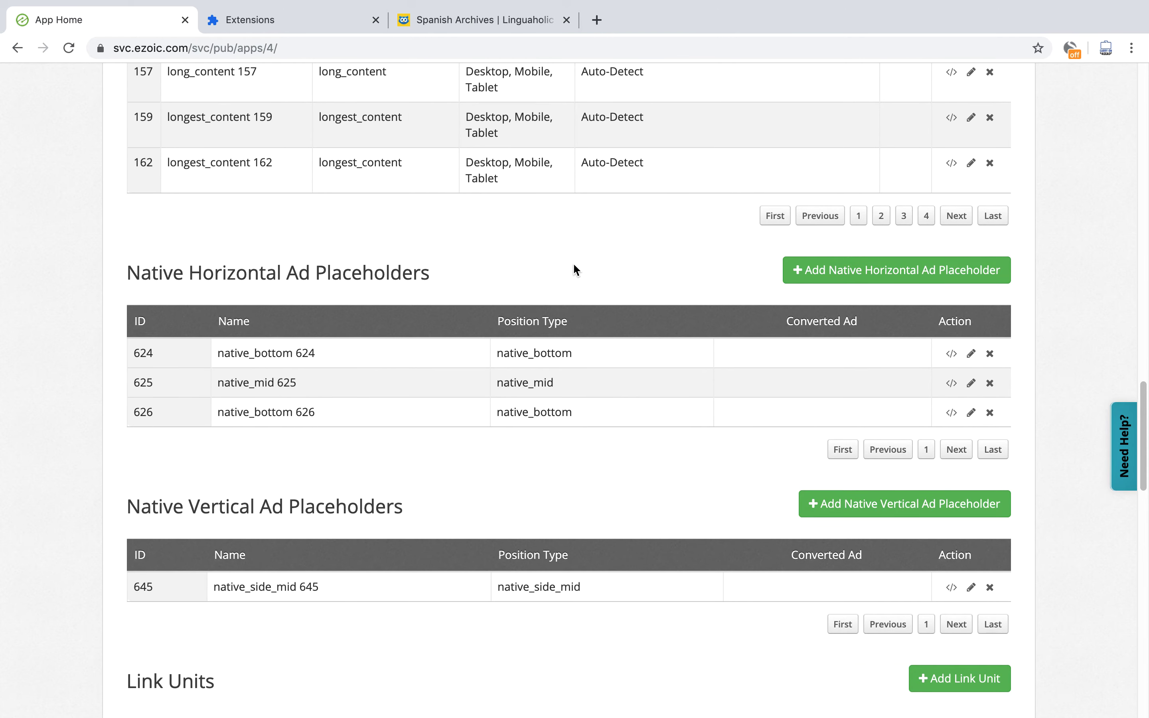
pyautogui.scroll(14, 574, 268)
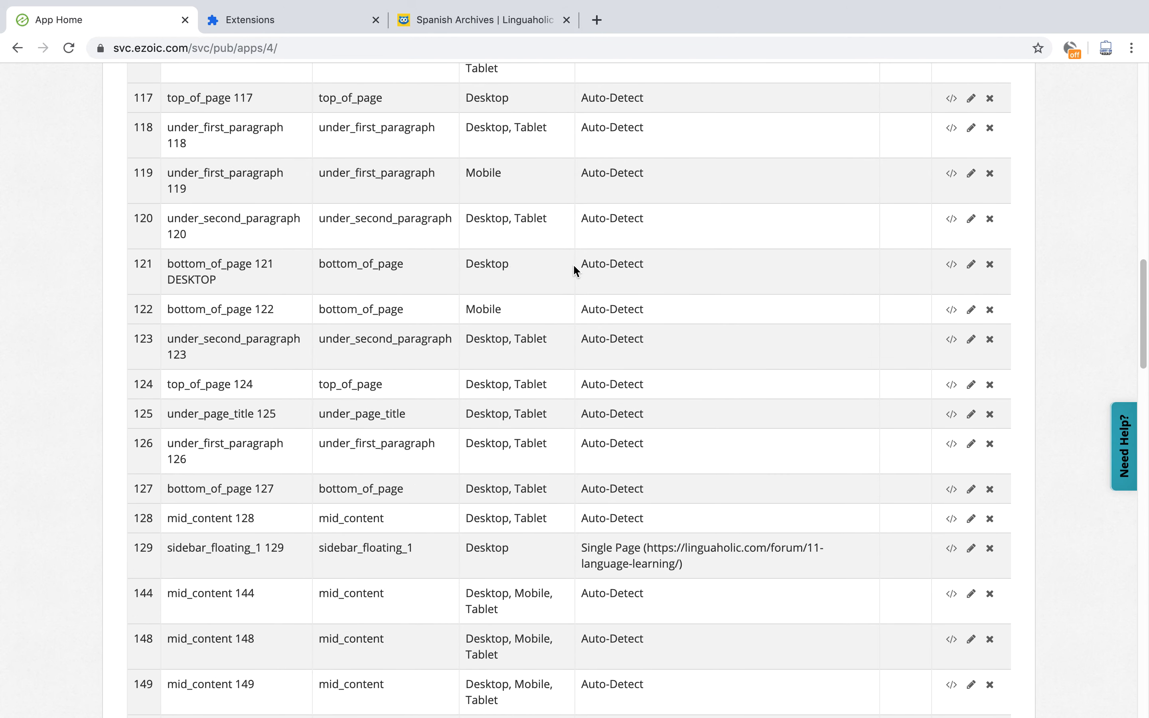
pyautogui.scroll(-3, 574, 267)
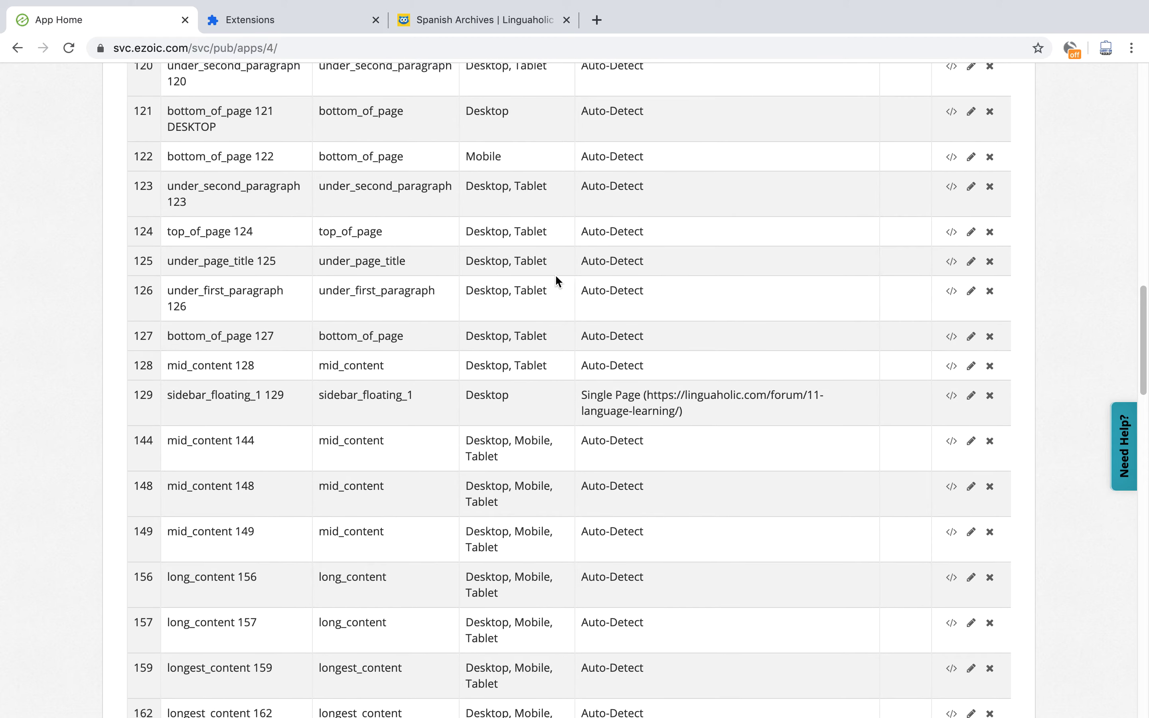
pyautogui.scroll(-1, 557, 266)
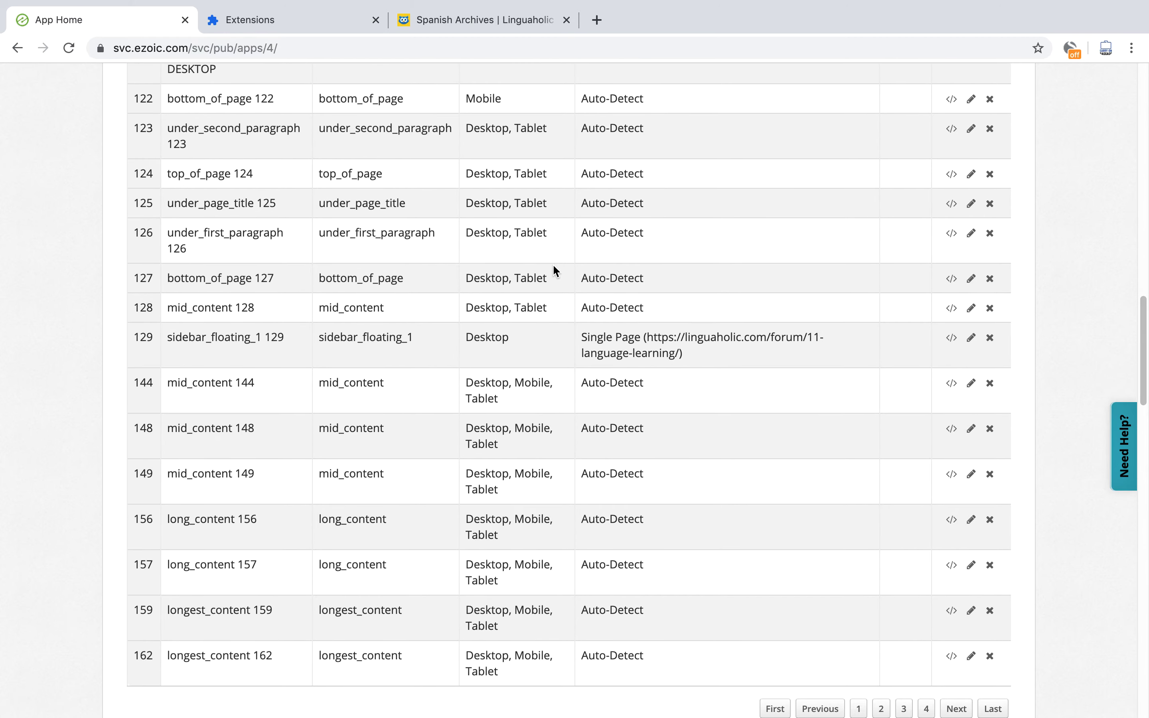
pyautogui.scroll(8, 556, 259)
pyautogui.scroll(2, 557, 259)
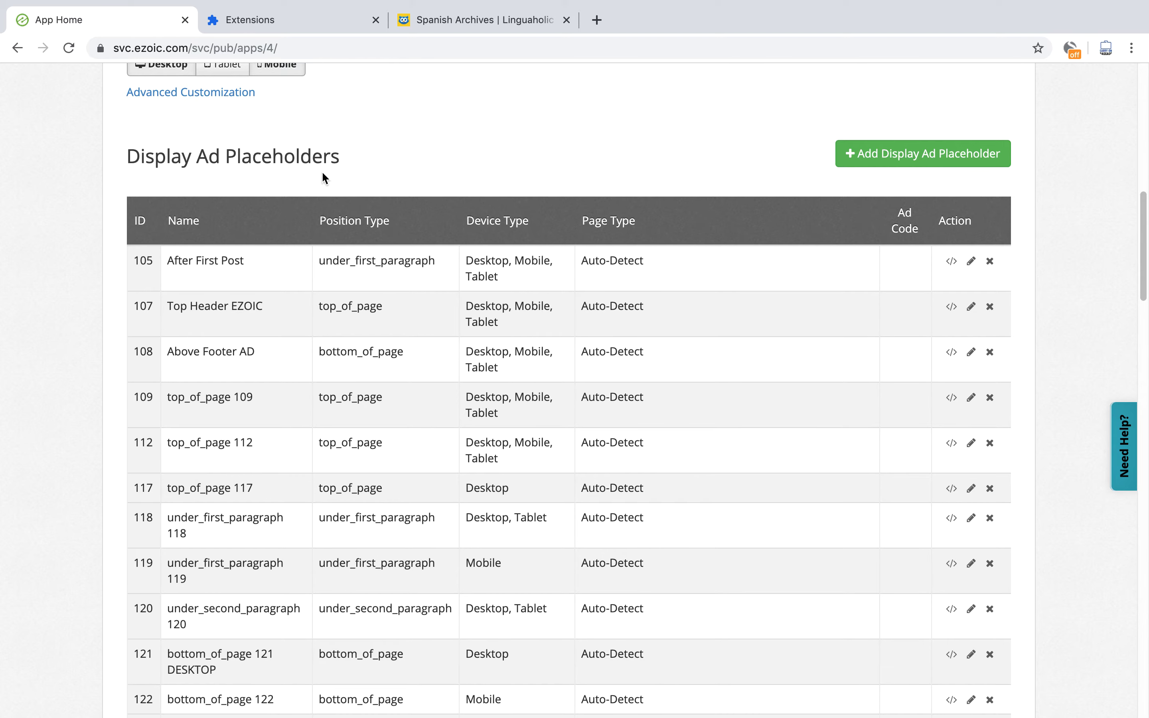
pyautogui.scroll(-10, 644, 161)
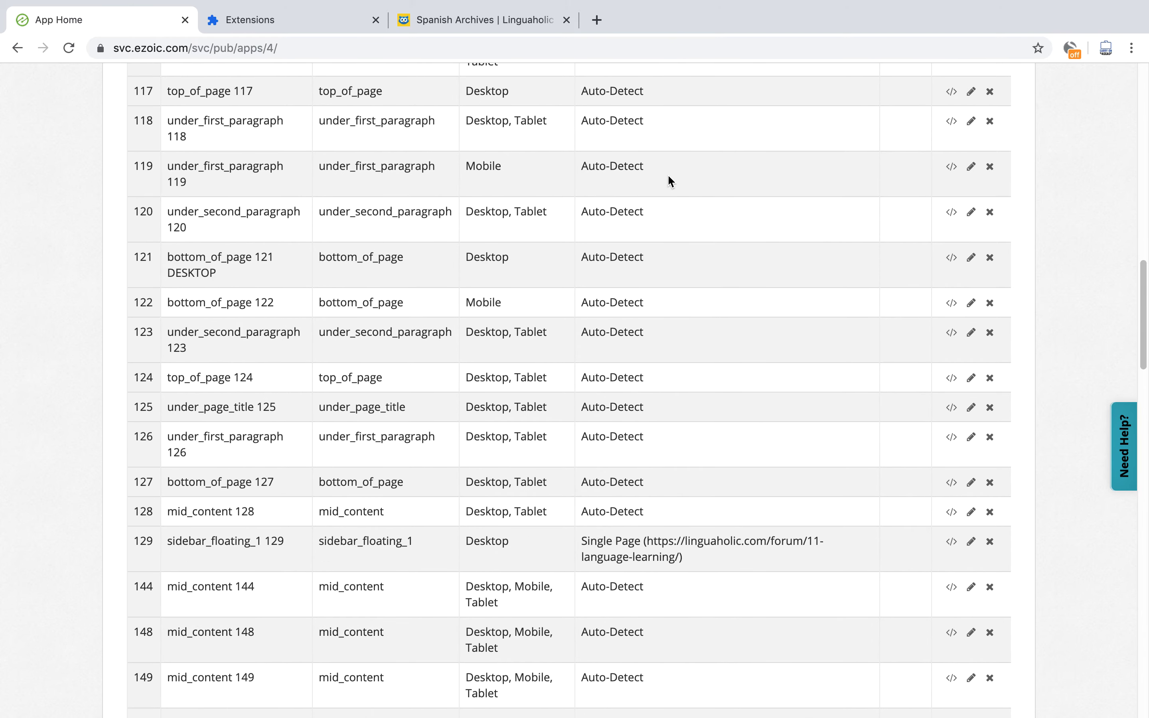
pyautogui.scroll(-7, 678, 179)
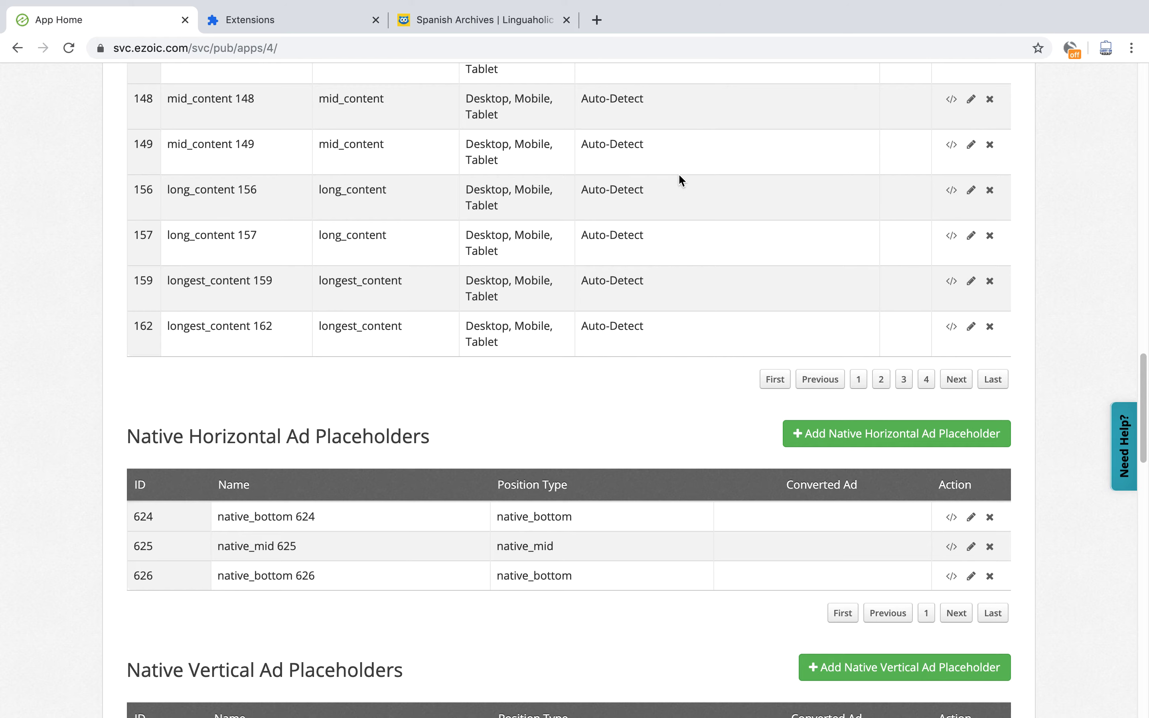
pyautogui.scroll(-1, 574, 414)
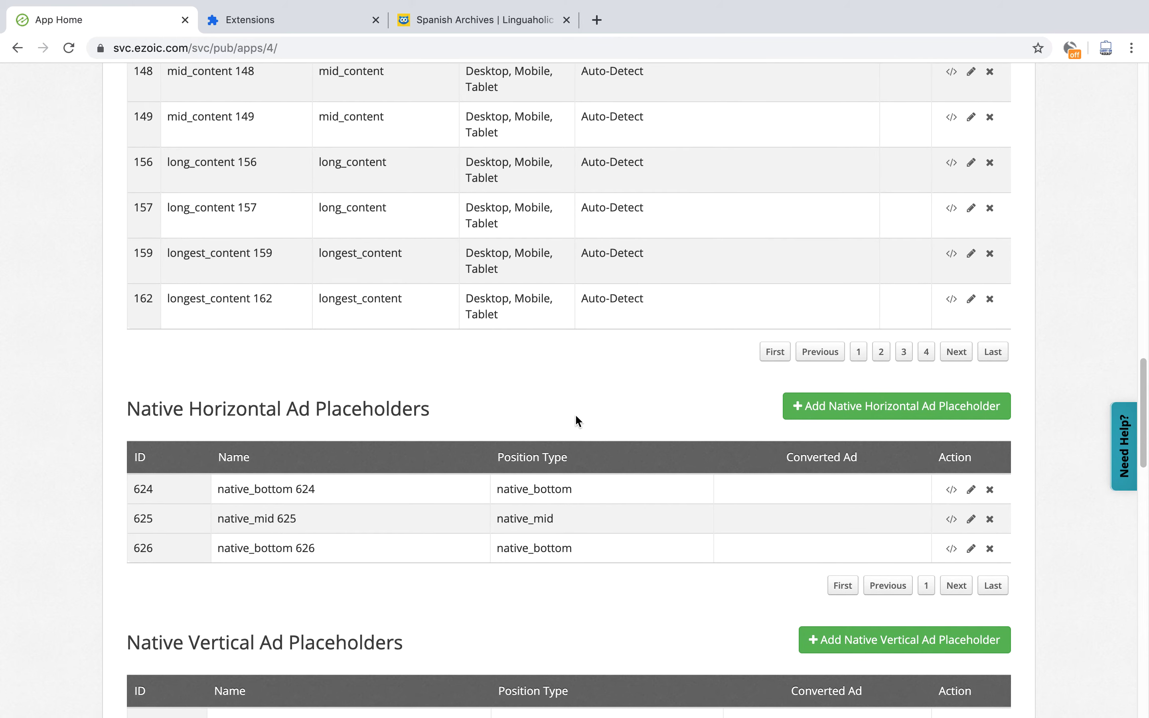
# Open linguaholic.com/linguablog/ in a new tab and look over its ad placeholders in edit mode.
pyautogui.click(597, 20)
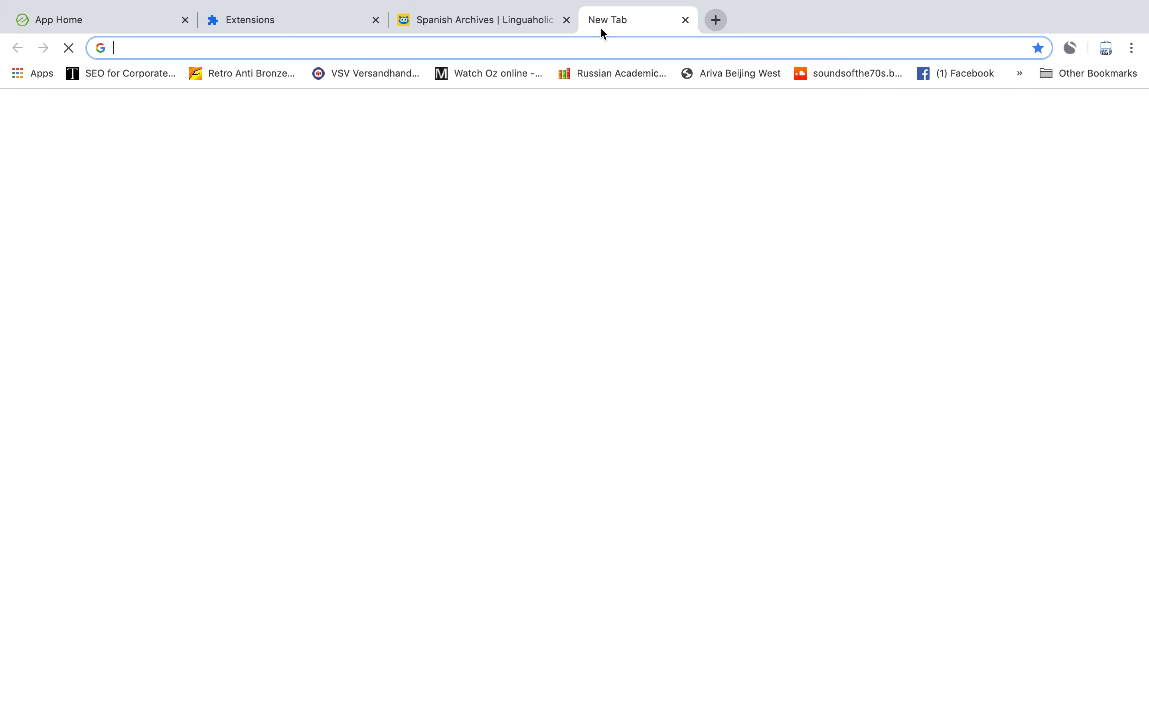
pyautogui.write('lingua')
pyautogui.press('Return')
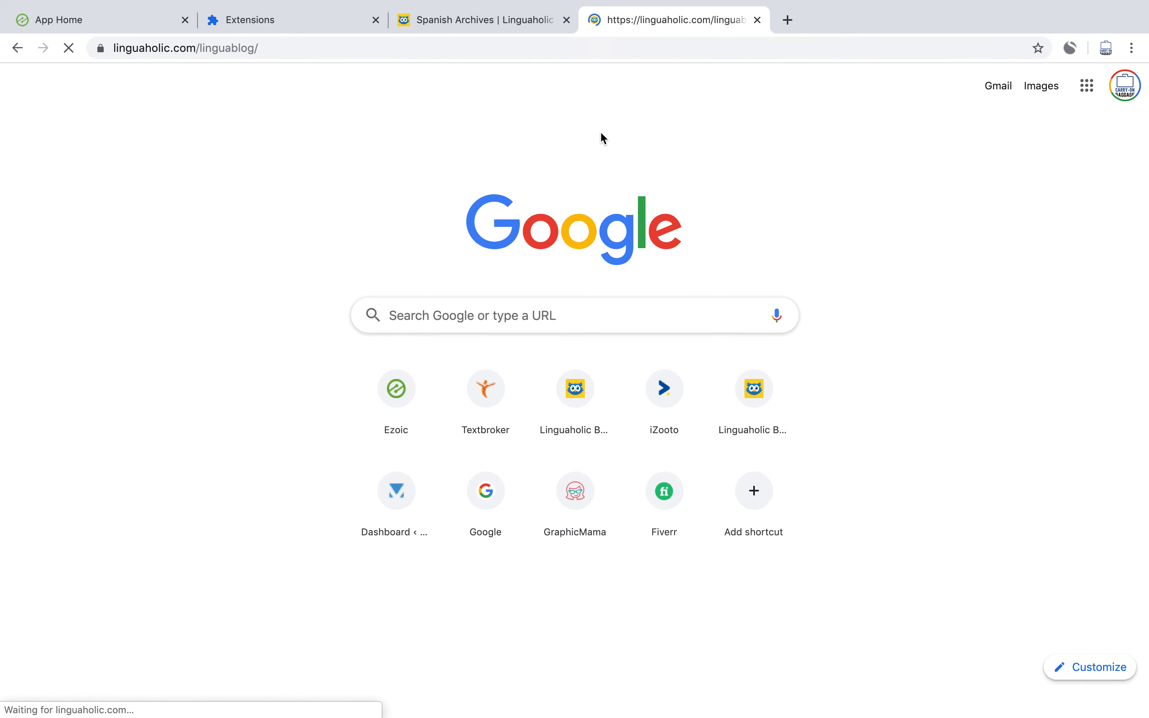
pyautogui.scroll(-12, 613, 174)
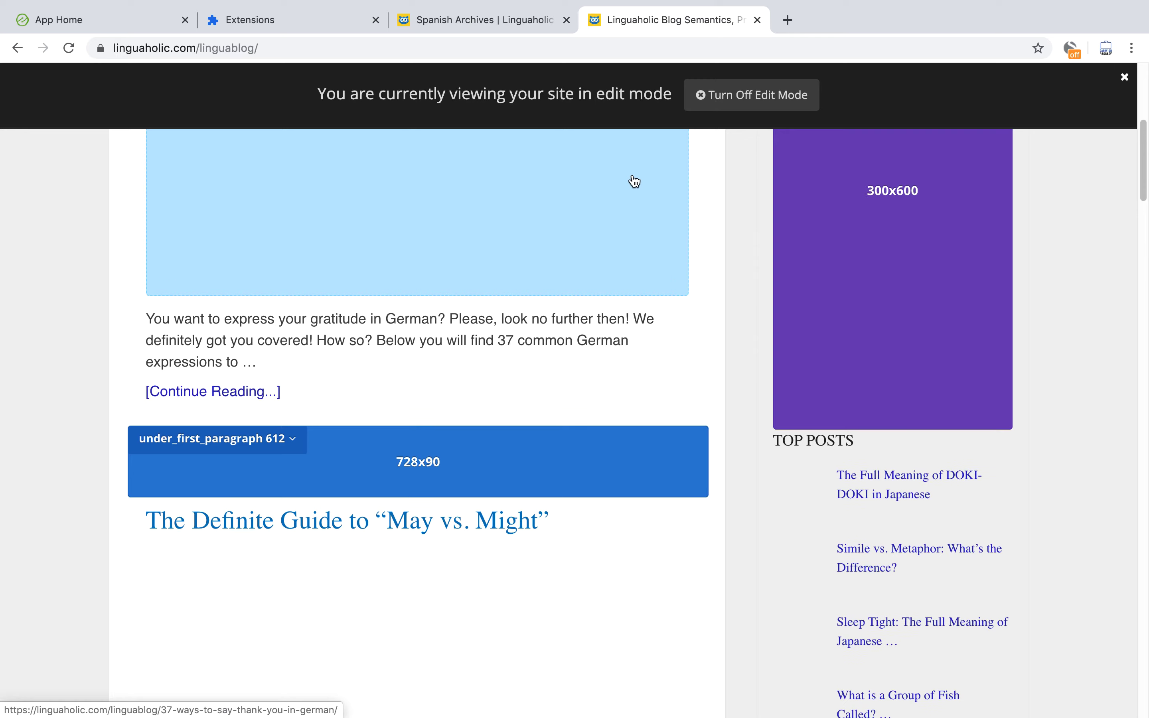
# Copy the blog page's address and load it in a new incognito window.
pyautogui.click(547, 53)
pyautogui.press('super+c')
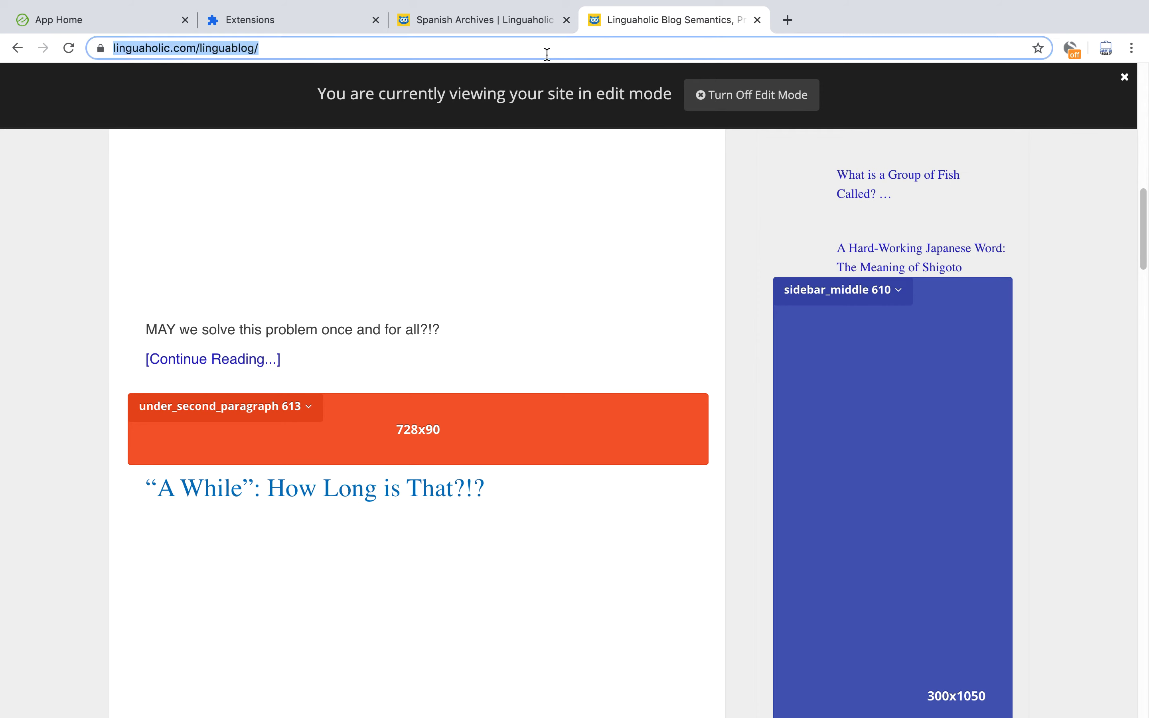
pyautogui.moveTo(46, 2)
pyautogui.click(113, 9)
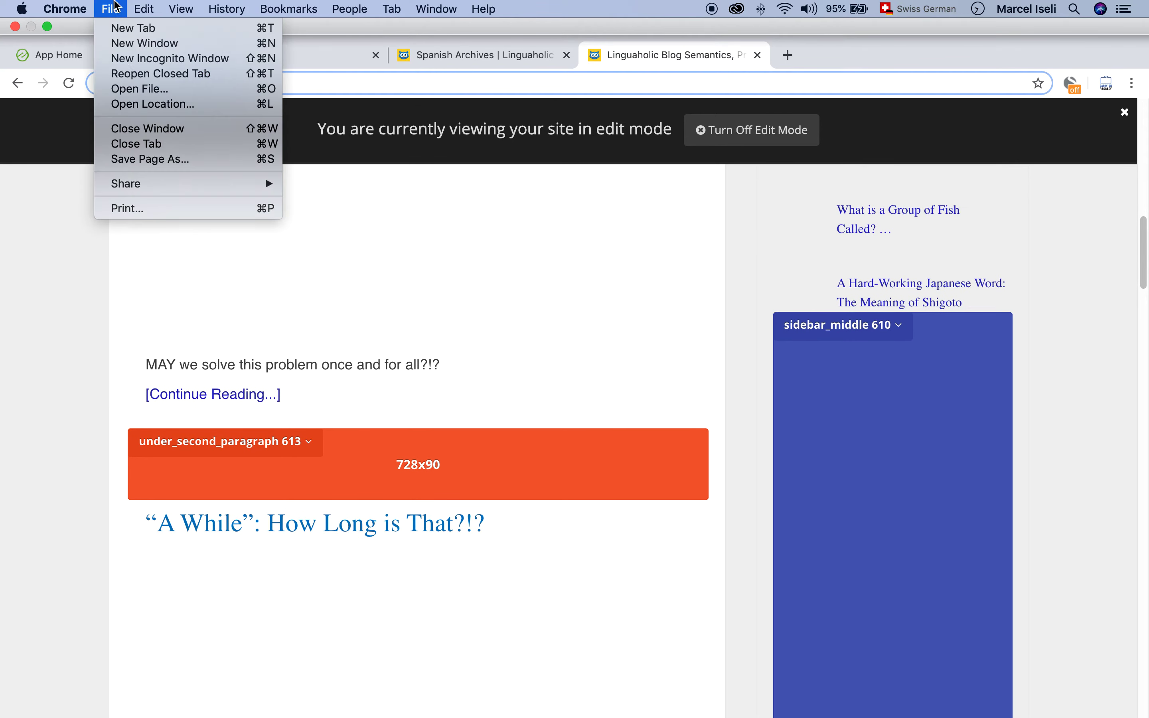
pyautogui.click(146, 62)
pyautogui.press('super+v')
pyautogui.press('Return')
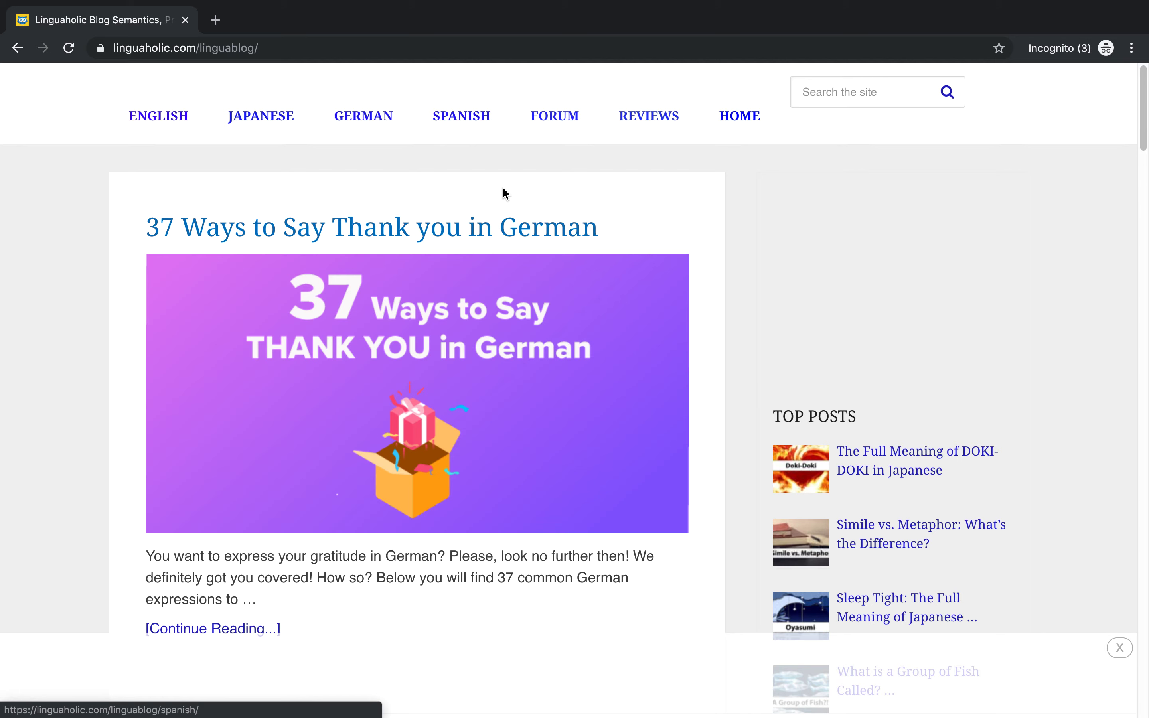
# Inspect the live ads between the posts, in the sidebar and in the bottom anchor down to the end of the blog page.
pyautogui.scroll(-5, 584, 193)
pyautogui.scroll(-3, 589, 192)
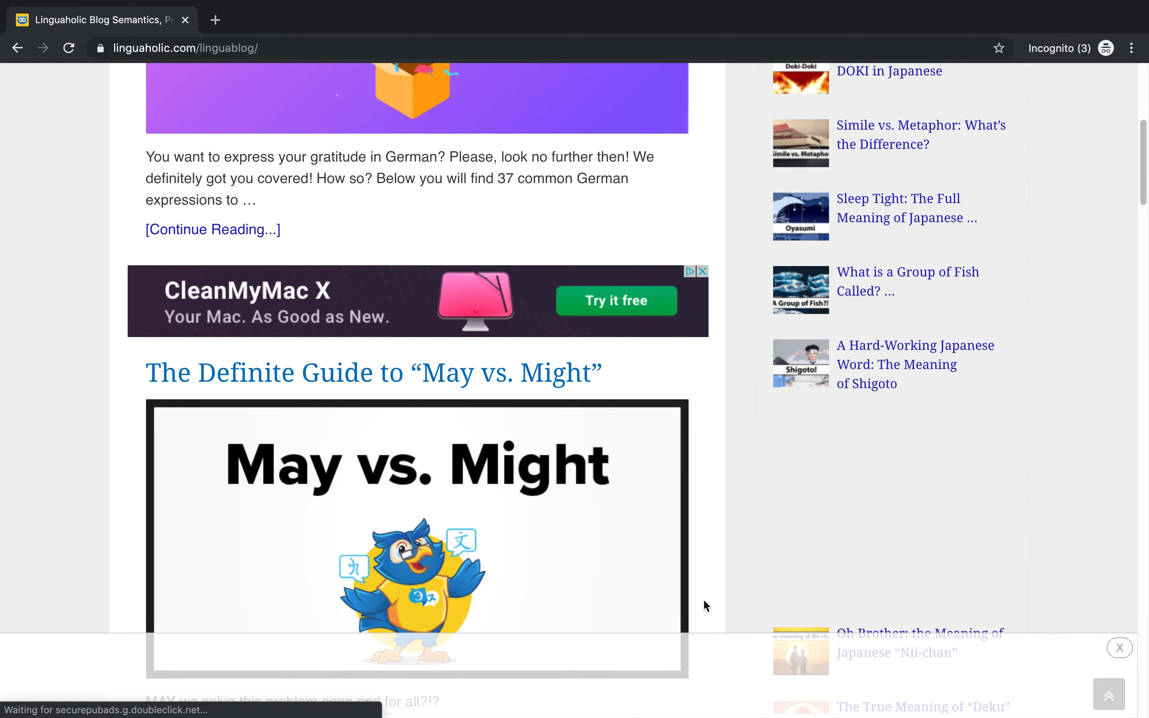
pyautogui.scroll(-15, 660, 233)
pyautogui.scroll(-7, 655, 229)
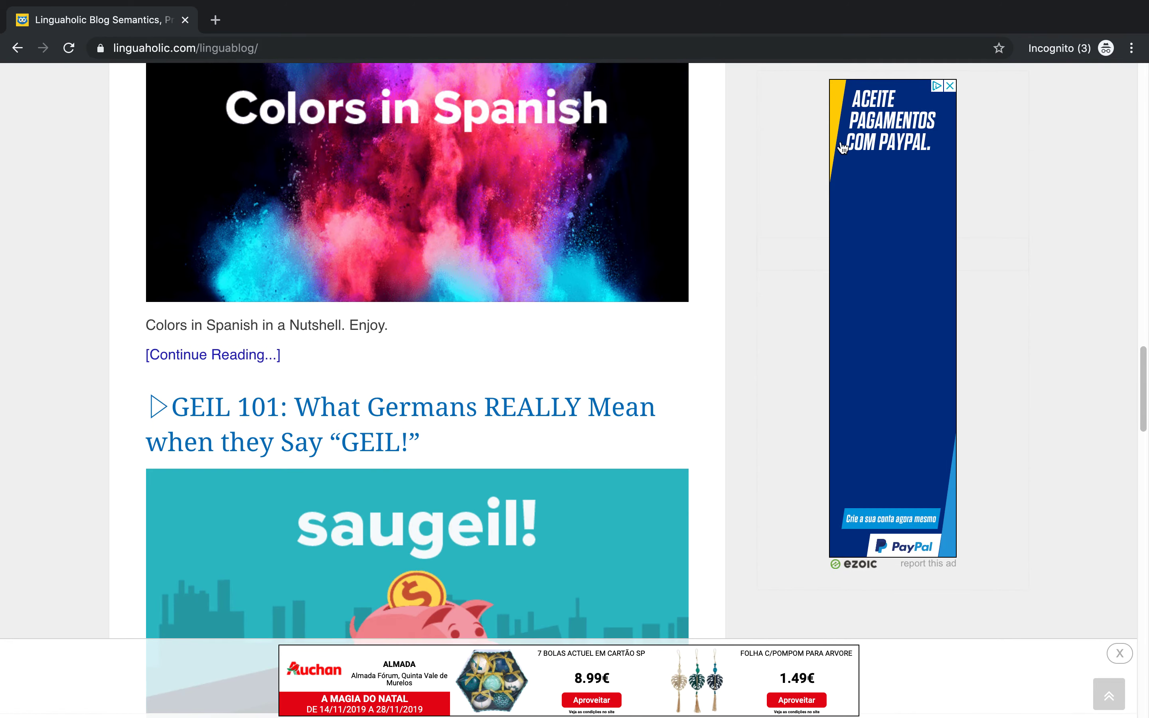
pyautogui.scroll(-15, 737, 152)
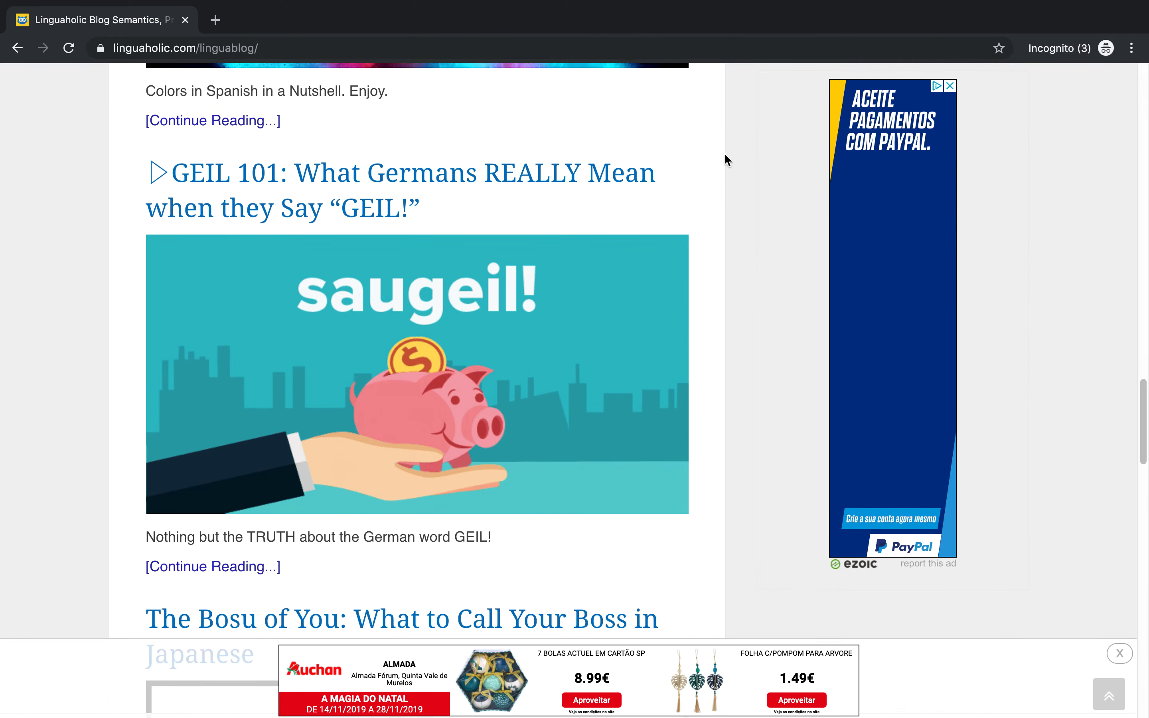
pyautogui.scroll(-1, 734, 169)
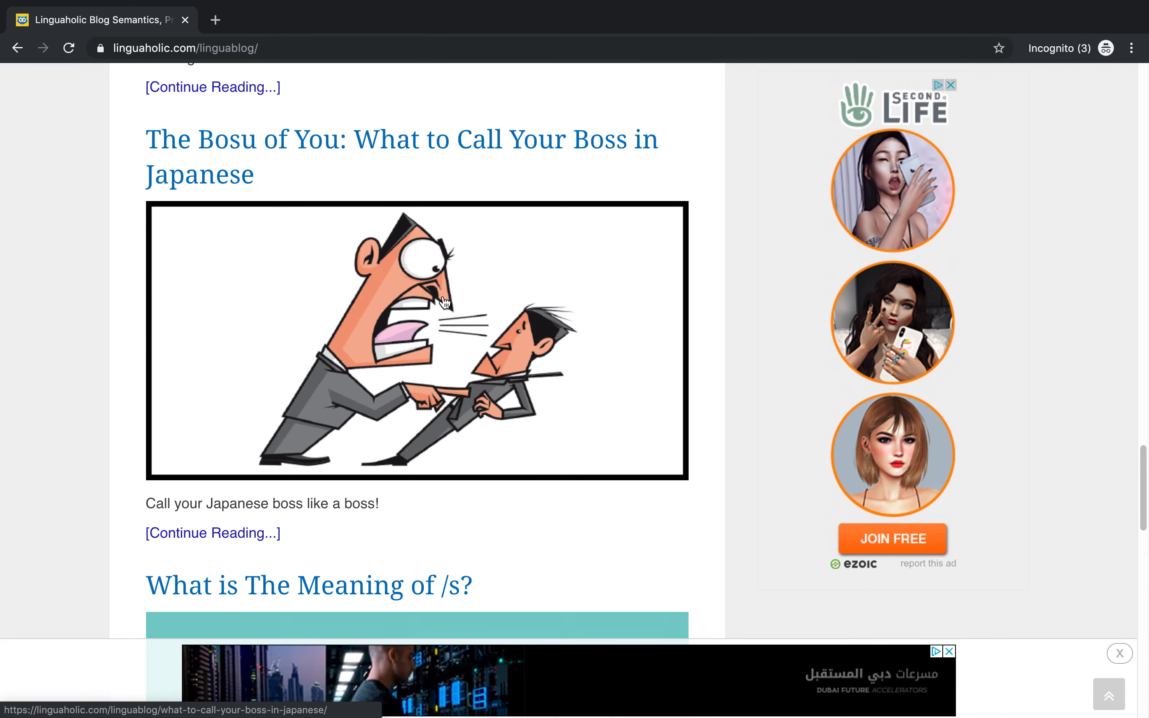
pyautogui.scroll(-4, 507, 254)
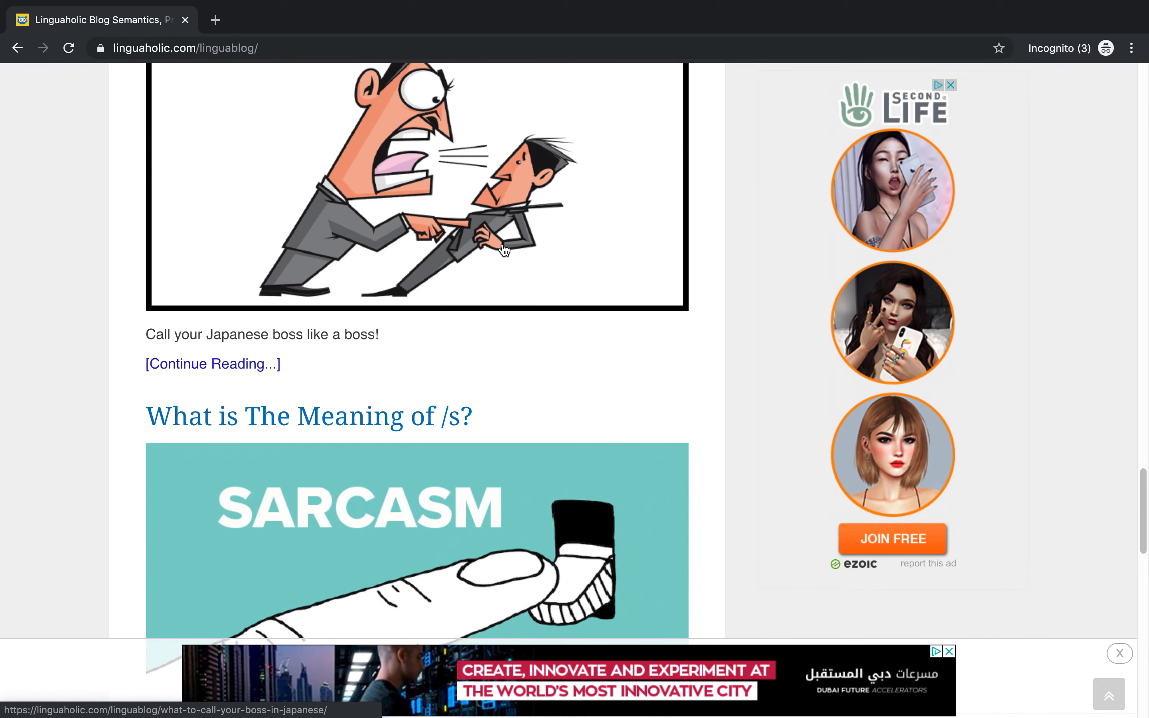
pyautogui.scroll(-3, 498, 242)
pyautogui.scroll(1, 492, 233)
pyautogui.scroll(-2, 495, 220)
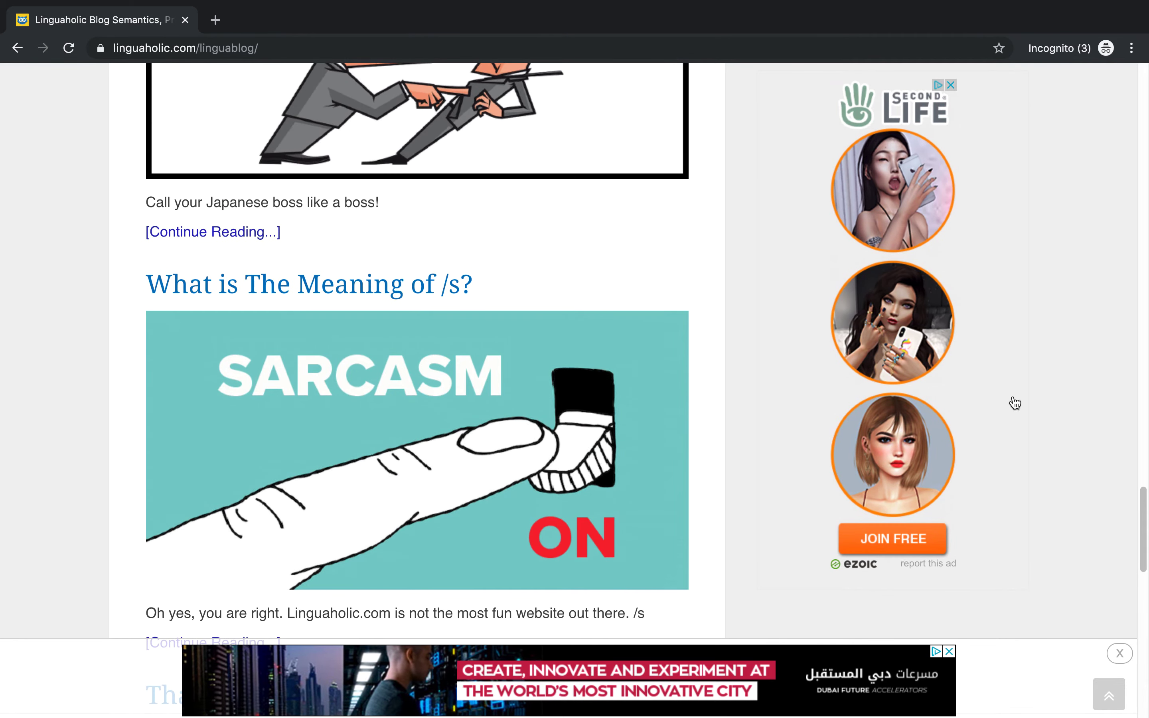
pyautogui.scroll(-3, 413, 232)
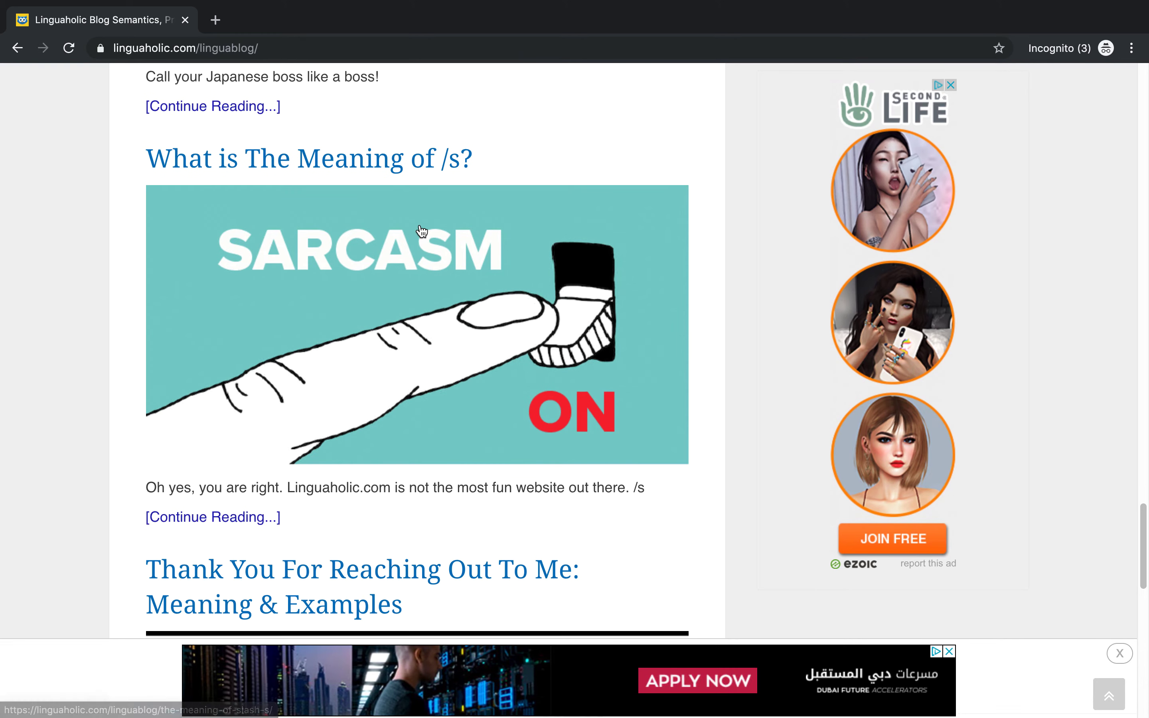
pyautogui.scroll(-20, 421, 232)
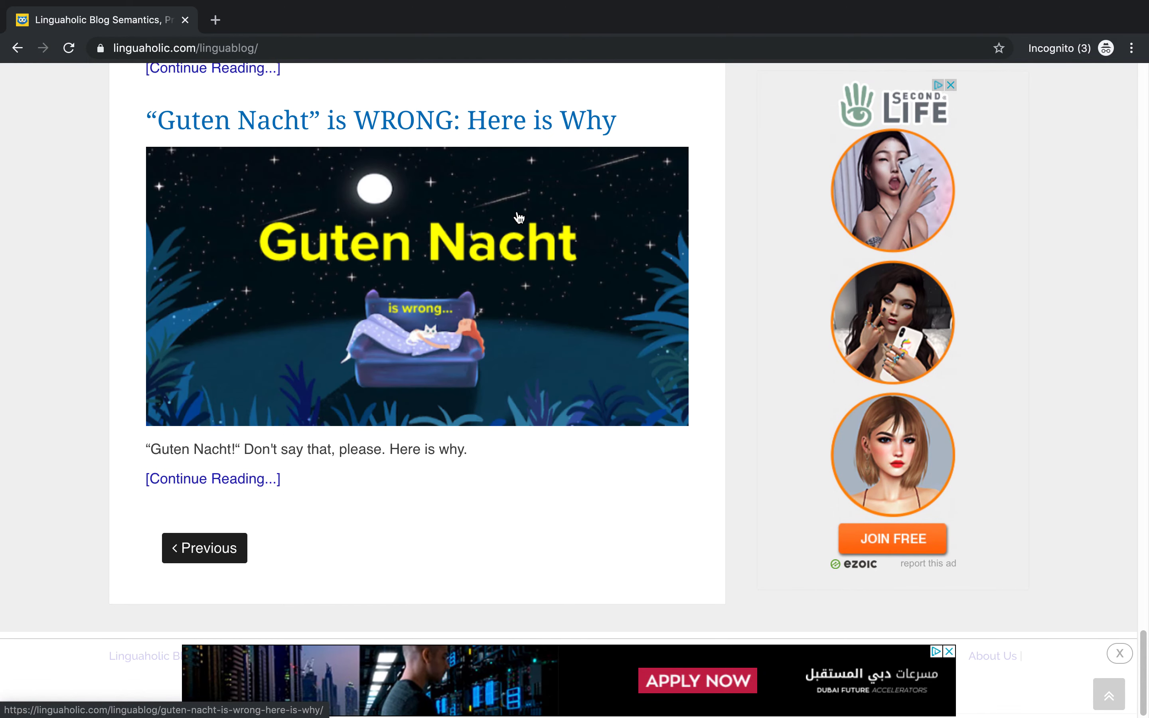
# Open the "Guten Nacht" is WRONG article from the blog list and inspect its live ads from the header to the comment form.
pyautogui.scroll(3, 368, 178)
pyautogui.click(397, 252)
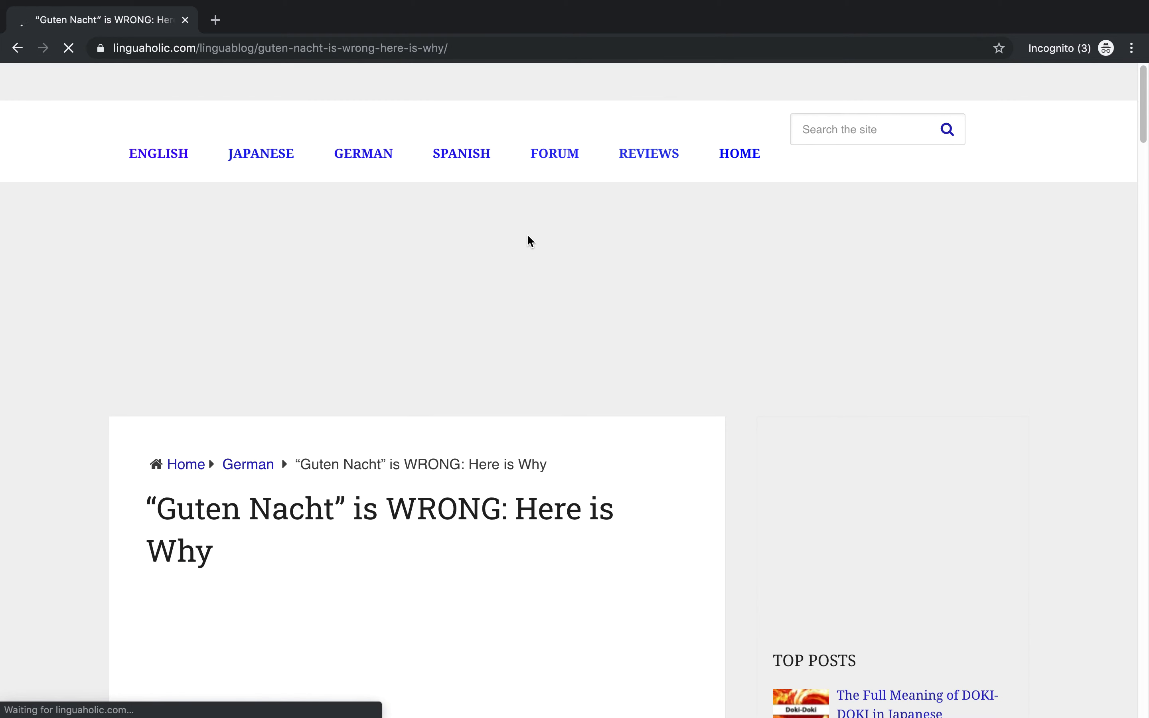
pyautogui.scroll(-2, 541, 191)
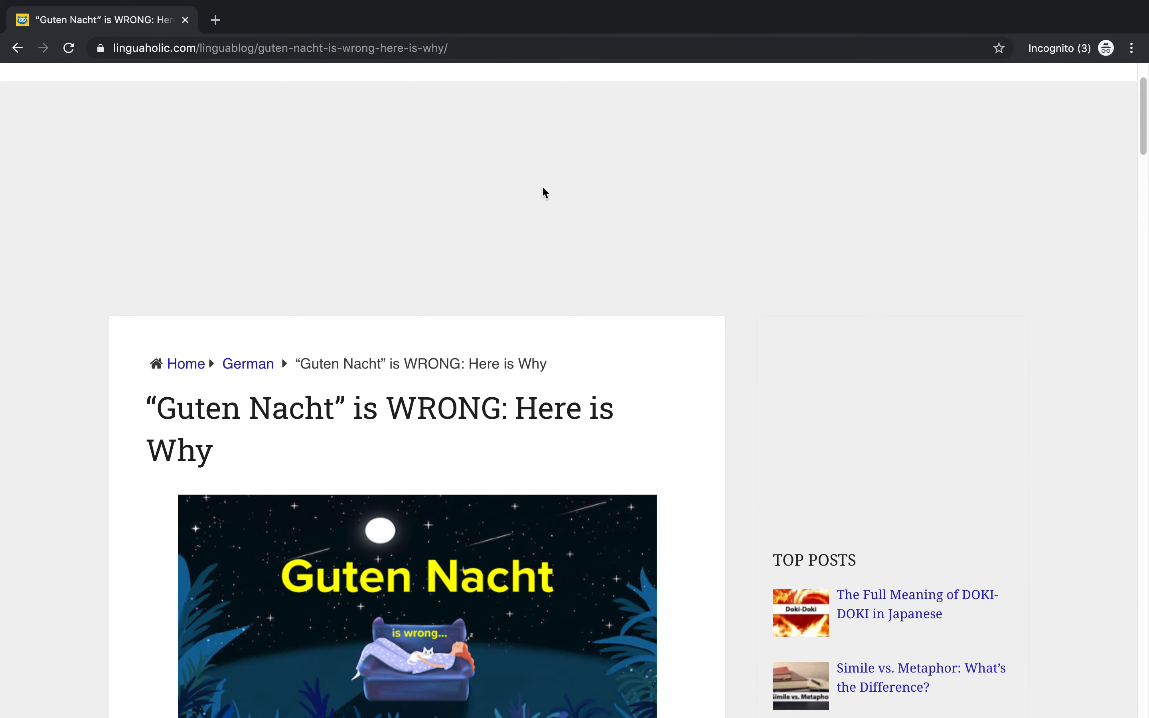
pyautogui.scroll(-6, 542, 185)
pyautogui.scroll(8, 542, 185)
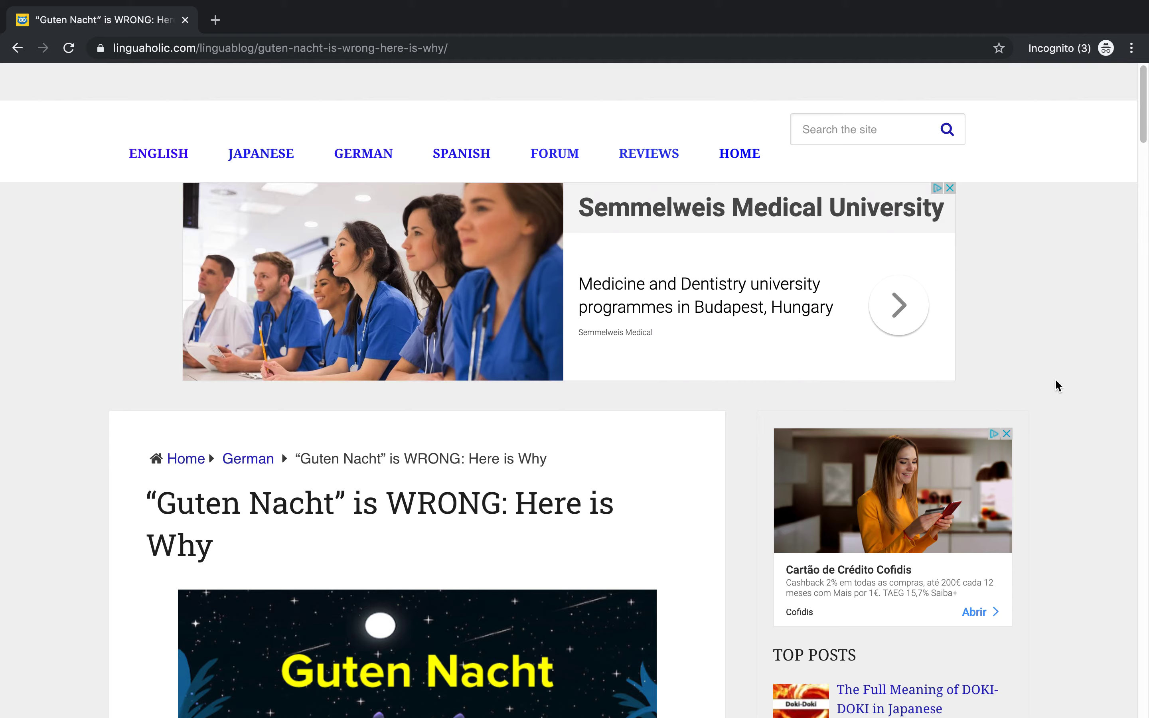
pyautogui.scroll(-1, 513, 409)
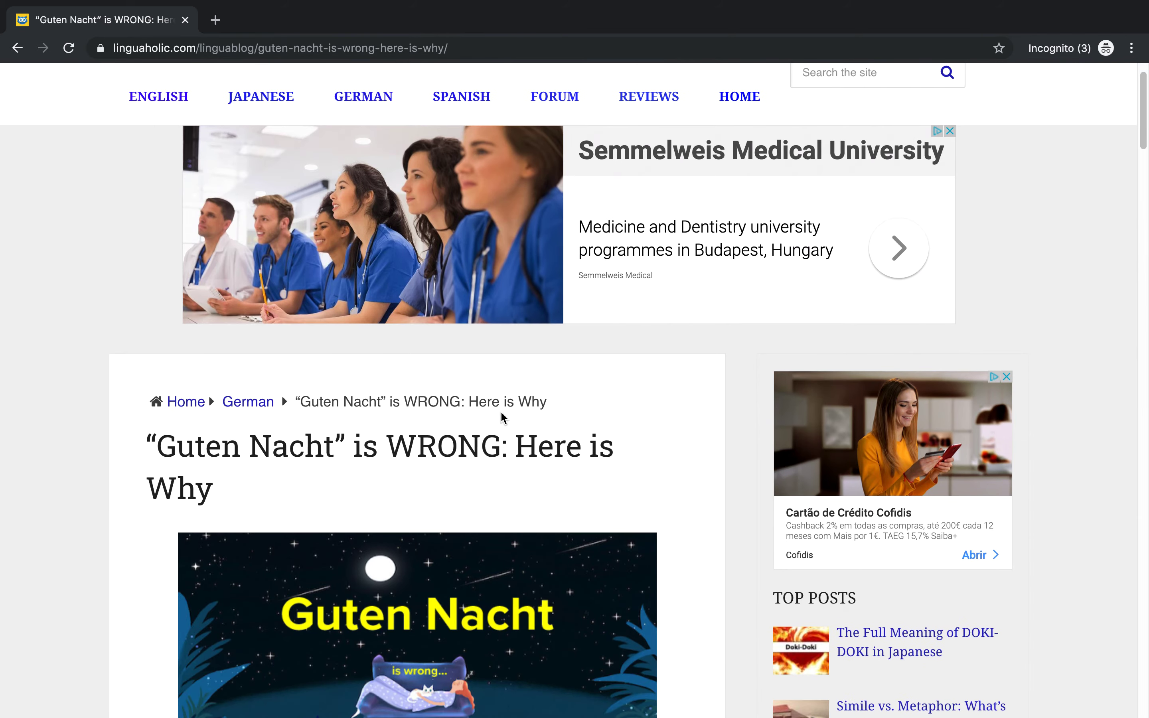
pyautogui.scroll(-20, 503, 416)
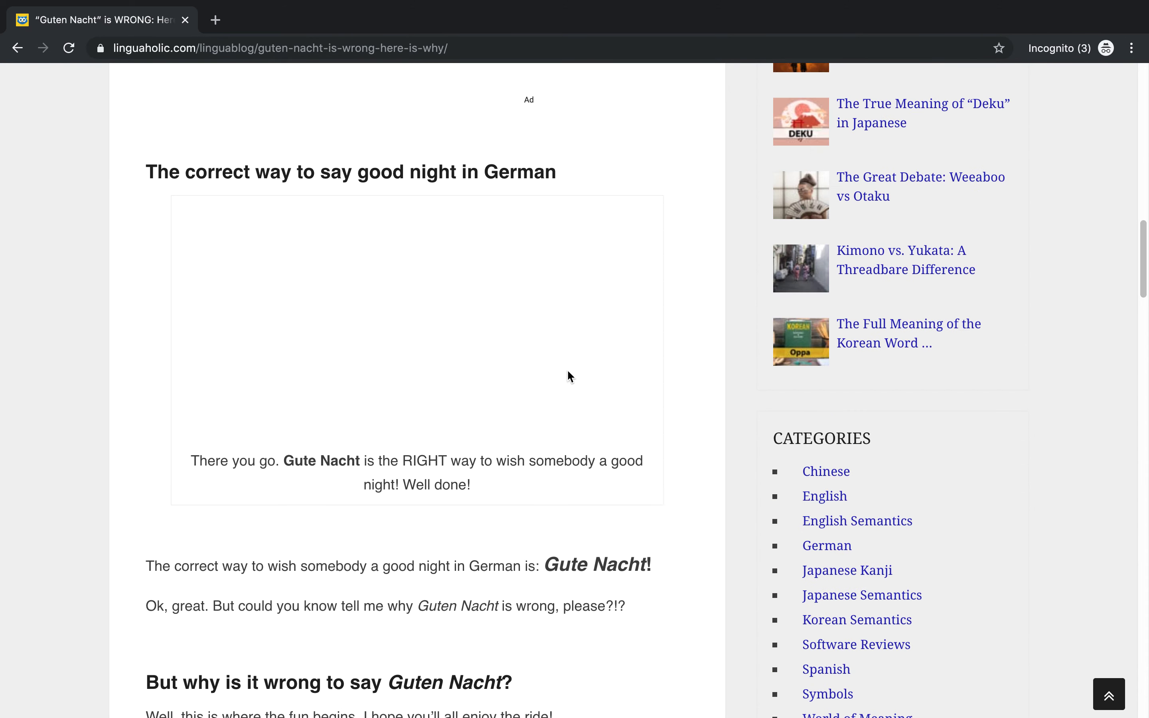
pyautogui.scroll(-20, 569, 372)
pyautogui.scroll(-20, 543, 344)
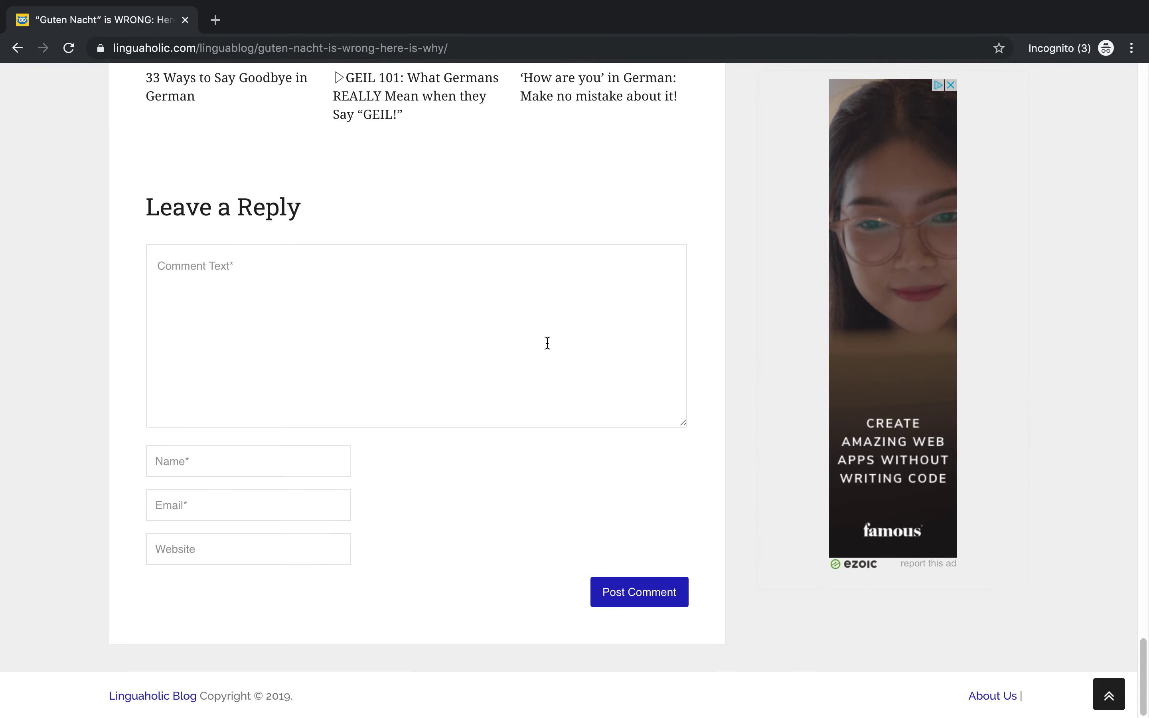
# Go through the Guten Nacht article again, checking the ads within the text, in the sidebar and around the related posts.
pyautogui.scroll(20, 547, 344)
pyautogui.scroll(20, 551, 366)
pyautogui.scroll(-20, 494, 342)
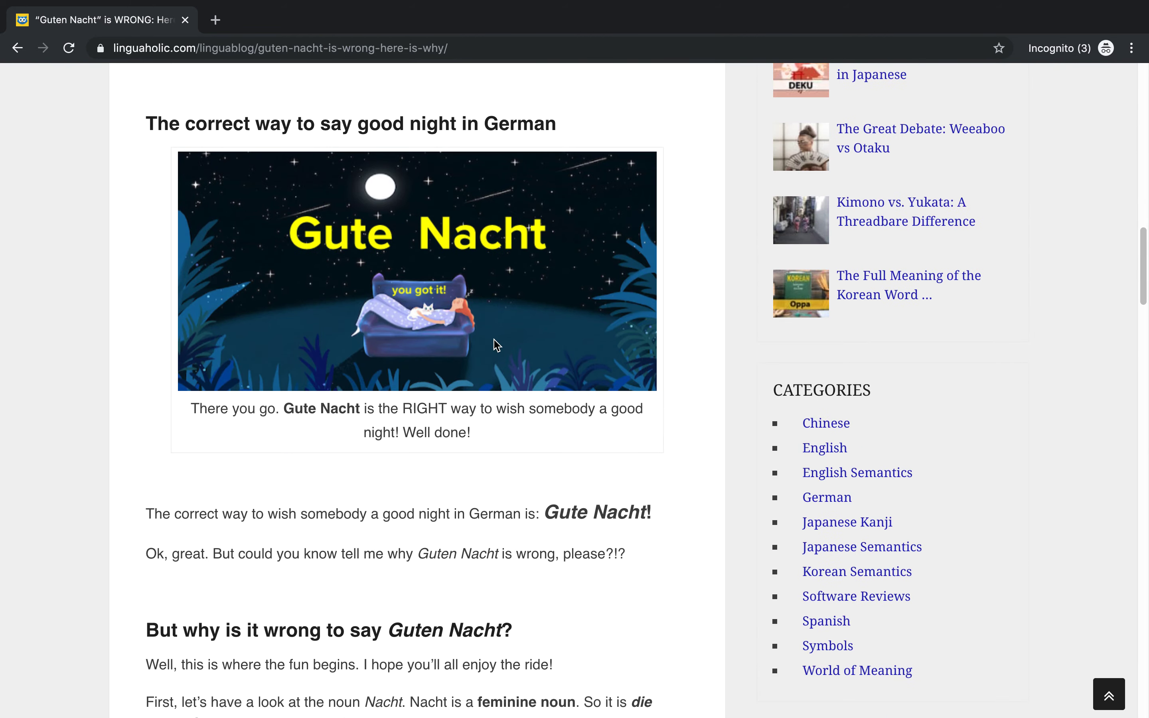
pyautogui.scroll(-20, 496, 345)
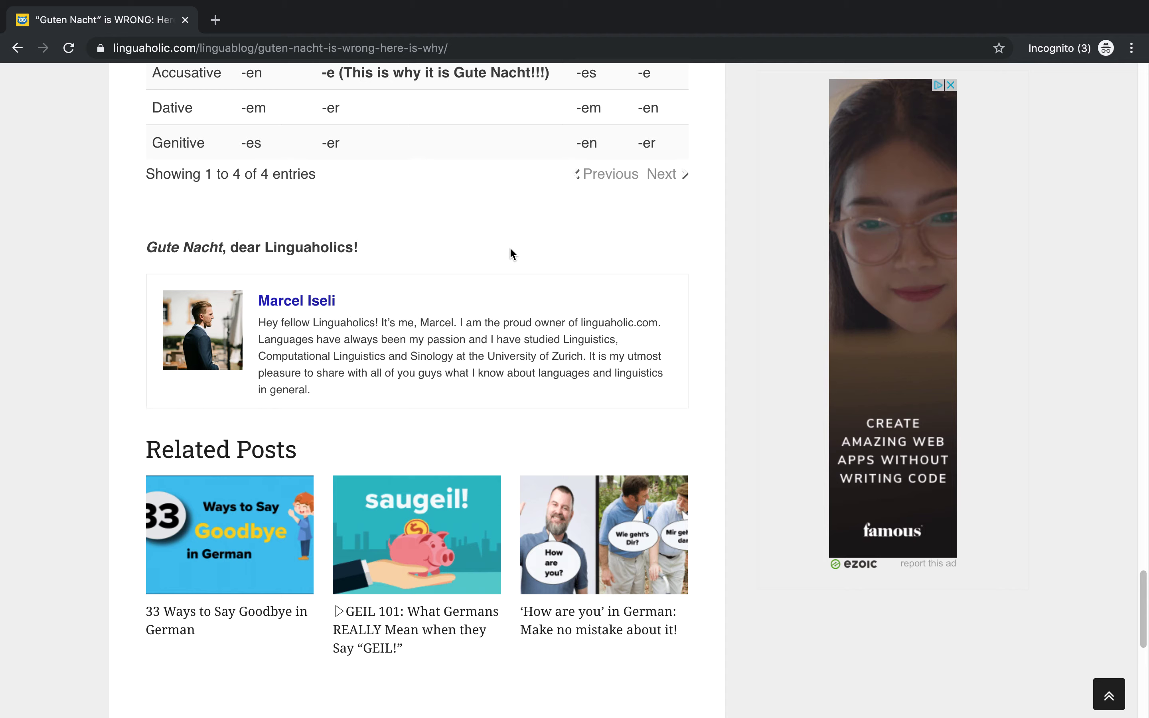
pyautogui.scroll(3, 510, 249)
pyautogui.scroll(-3, 503, 254)
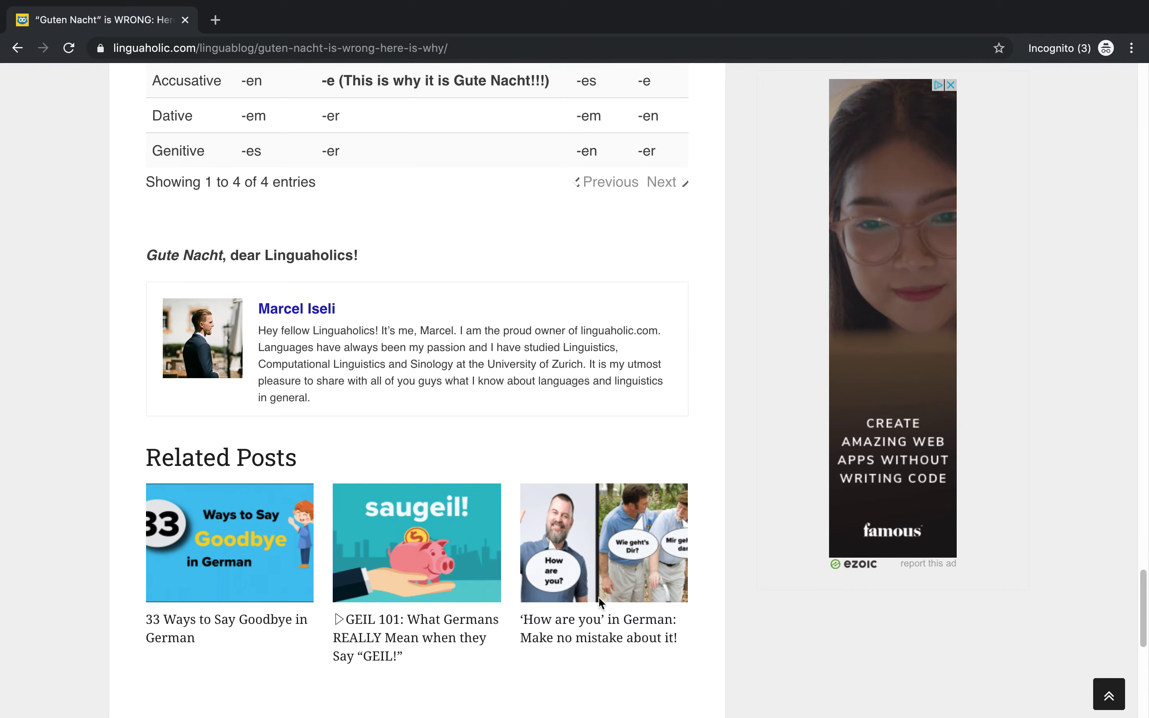
pyautogui.scroll(20, 453, 474)
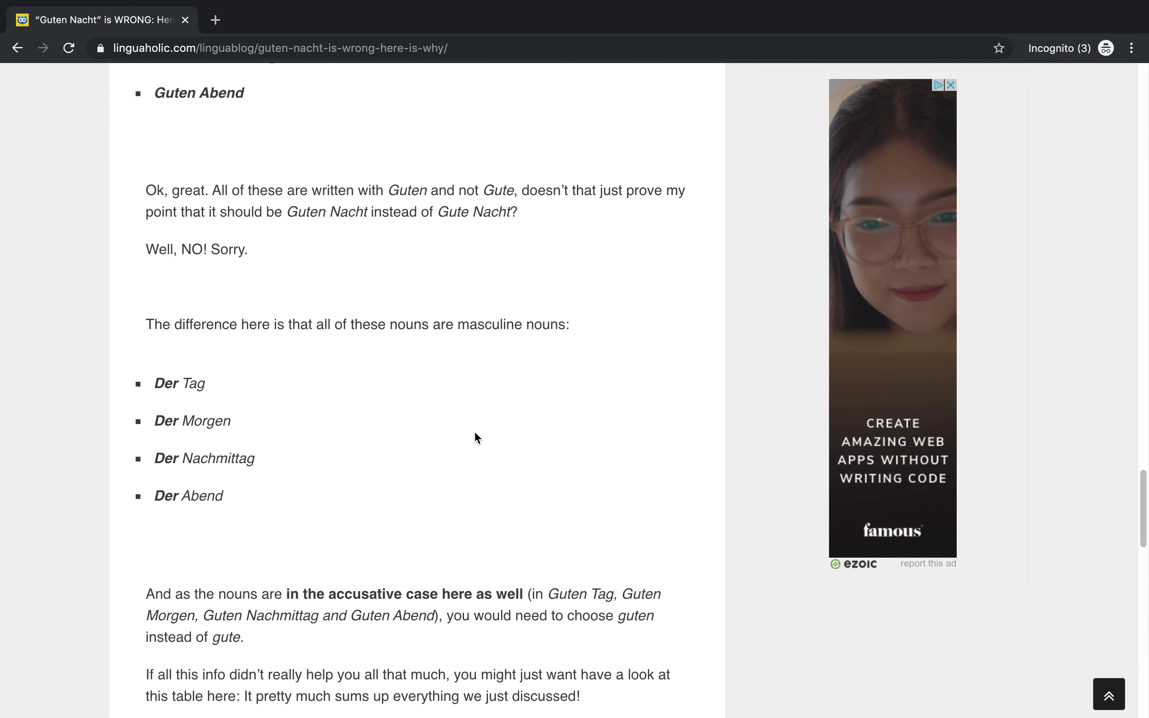
# Return to the blog list, open the article on what to call your boss in Japanese, and inspect its ads throughout.
pyautogui.click(18, 48)
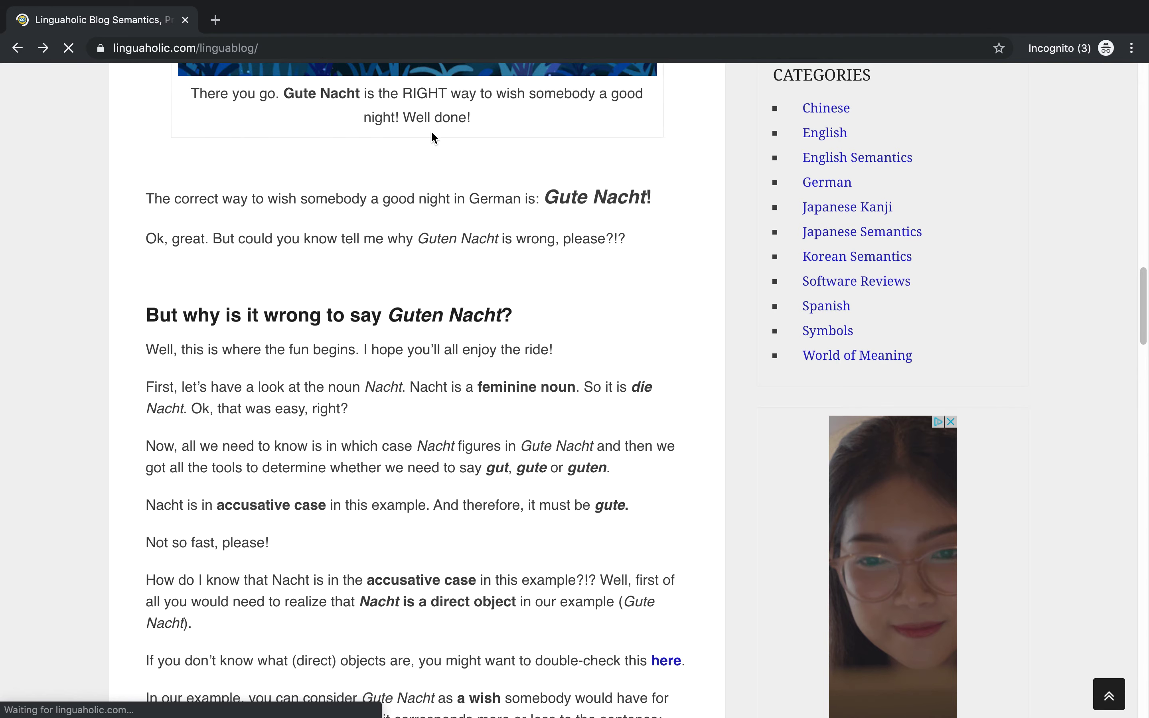
pyautogui.scroll(15, 587, 329)
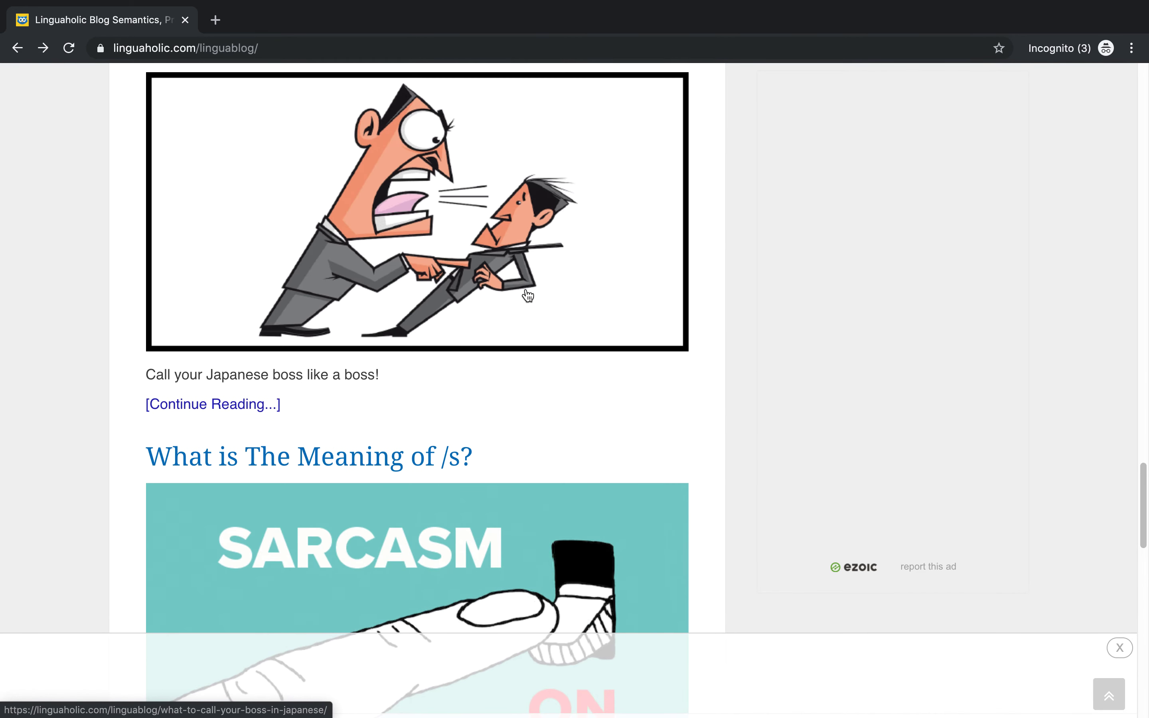
pyautogui.click(437, 351)
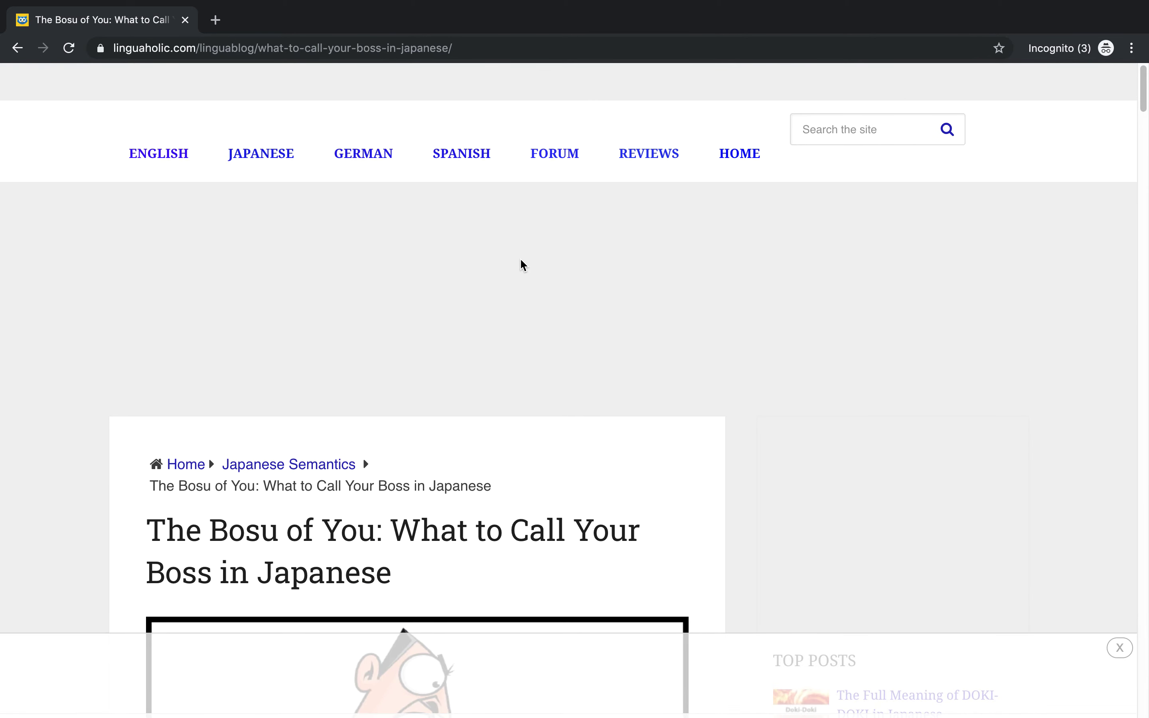
pyautogui.scroll(-20, 543, 252)
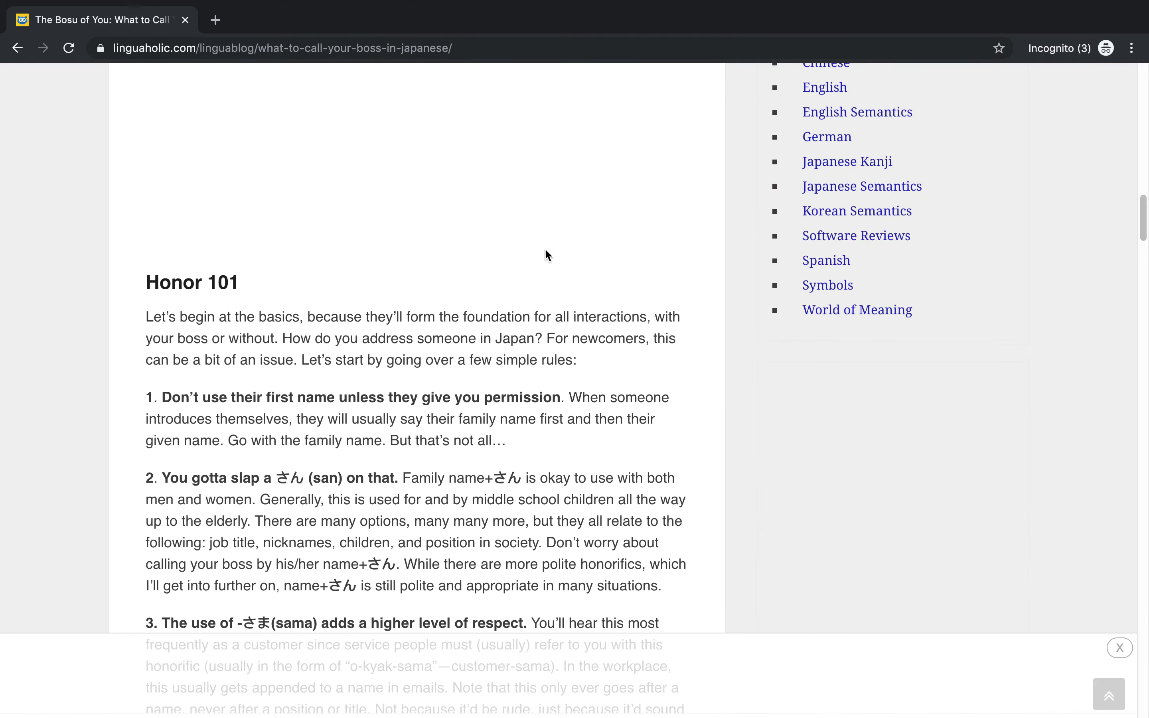
pyautogui.scroll(-20, 544, 252)
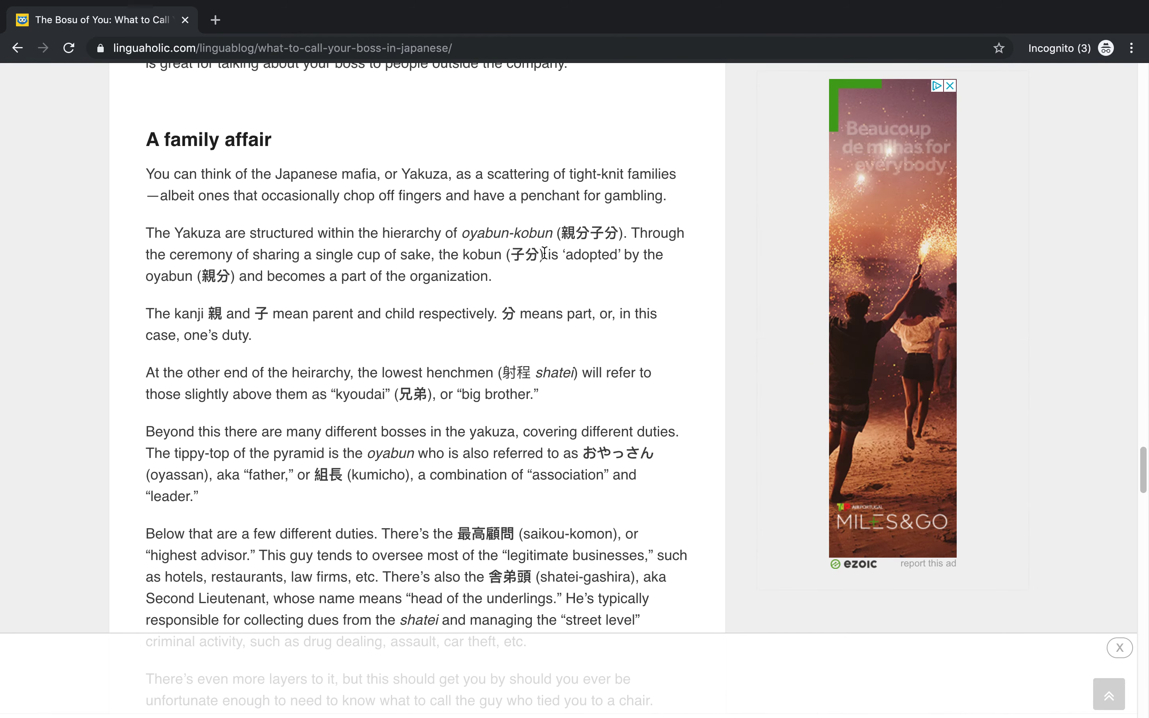
pyautogui.scroll(-20, 545, 259)
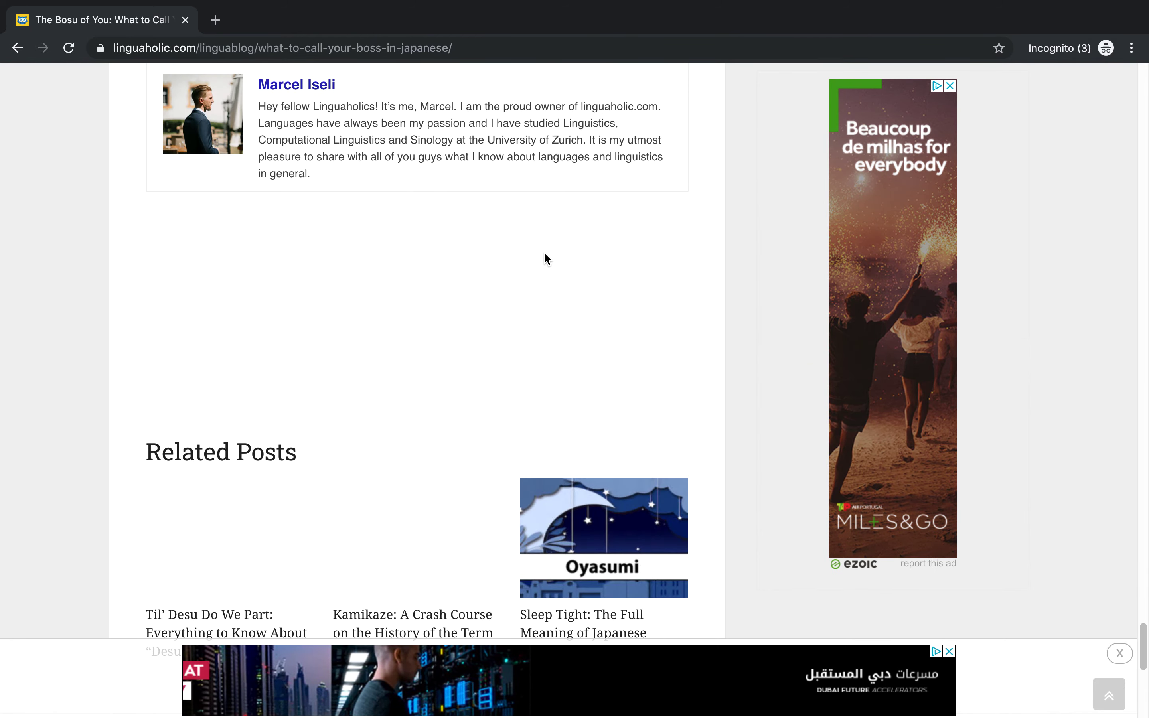
pyautogui.scroll(-3, 544, 256)
pyautogui.scroll(-7, 569, 277)
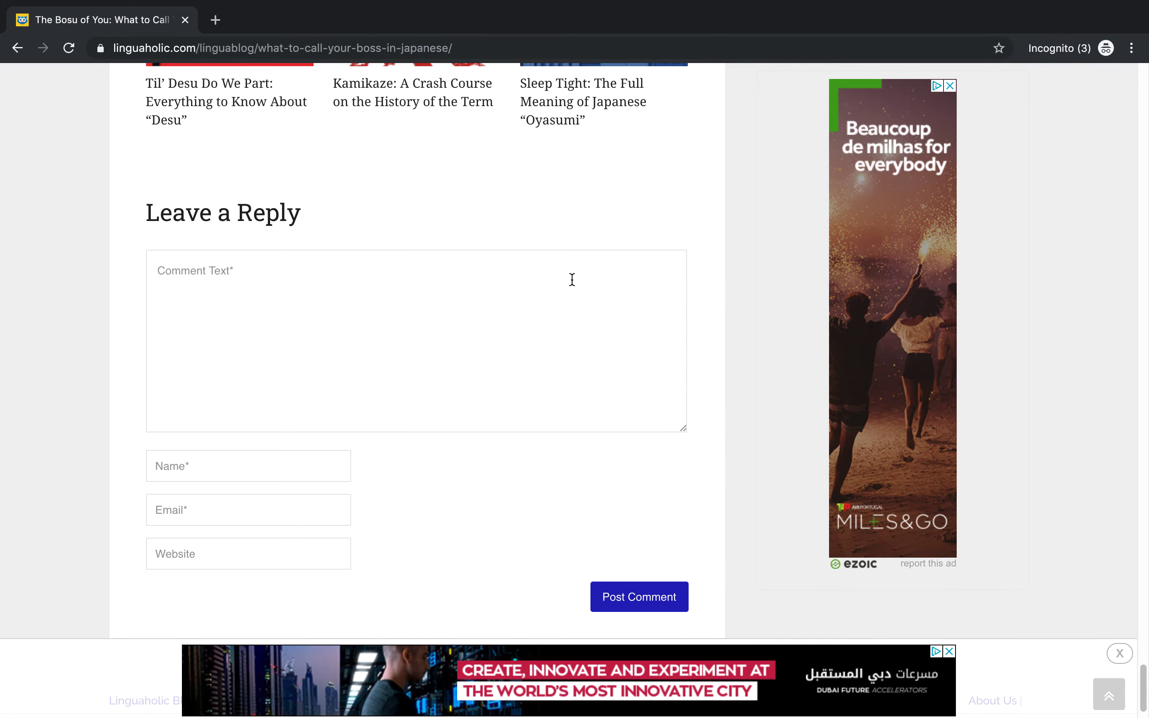
pyautogui.scroll(10, 582, 288)
pyautogui.scroll(20, 582, 286)
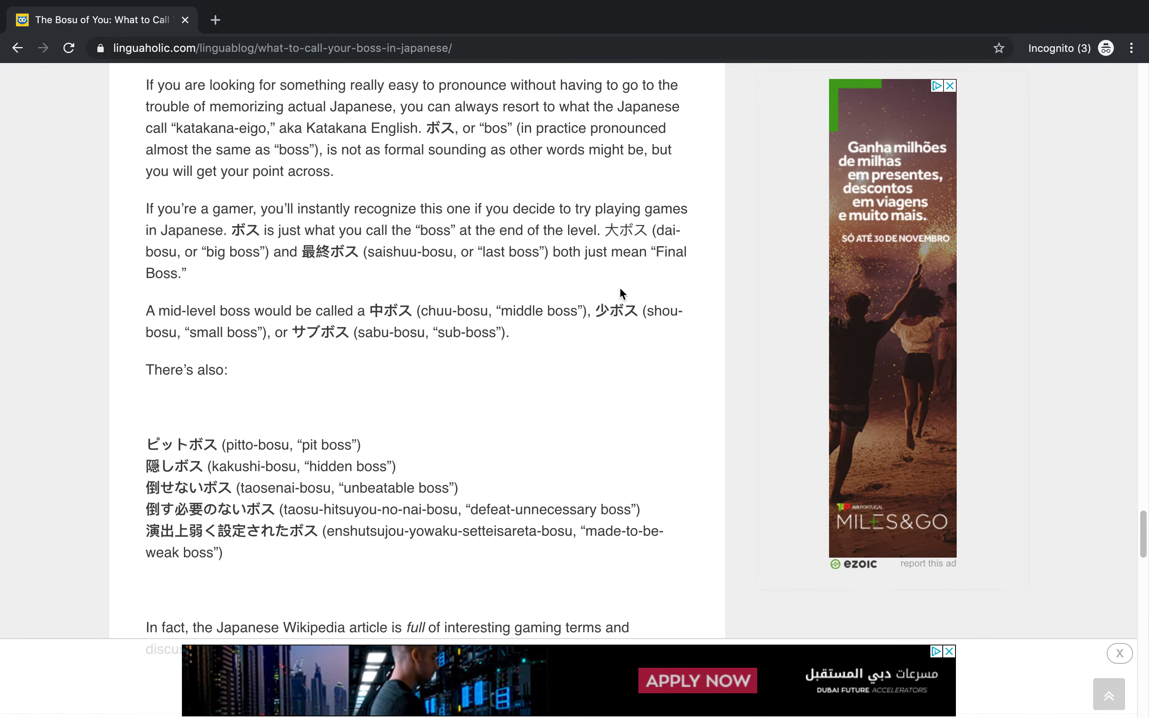
pyautogui.scroll(20, 625, 299)
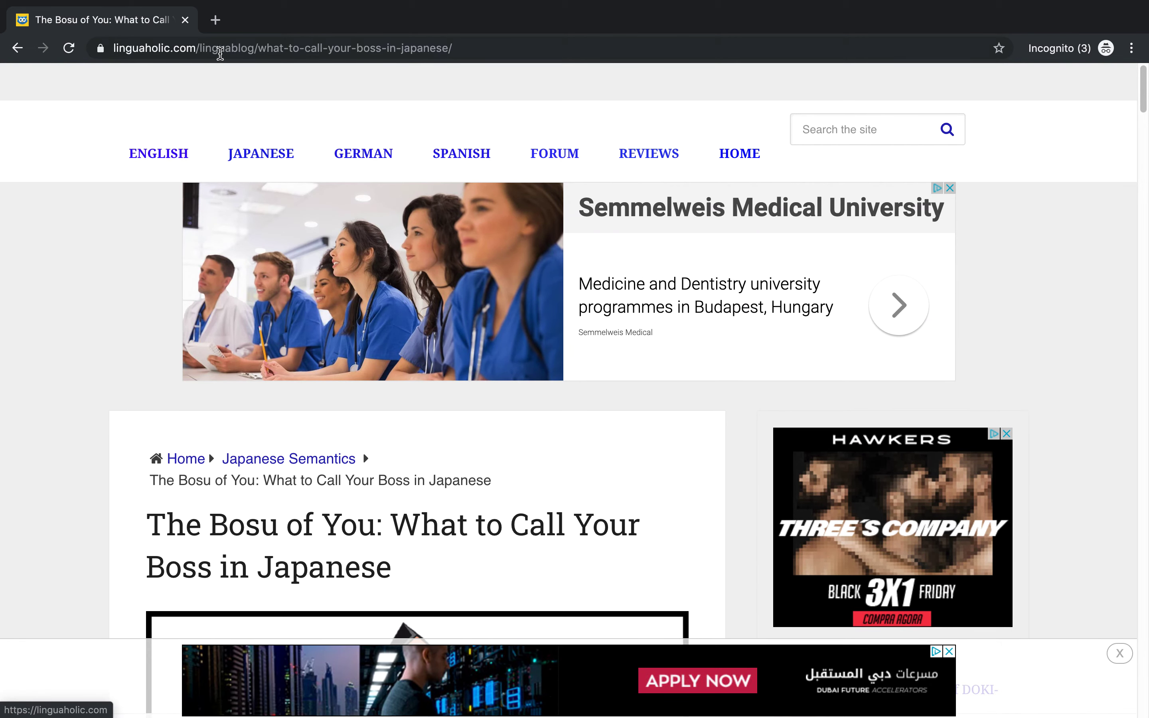
# Load the linguaholic.com forum homepage and examine the live ads above and between the forum sections.
pyautogui.moveTo(204, 45); pyautogui.dragTo(662, 77)
pyautogui.press('BackSpace')
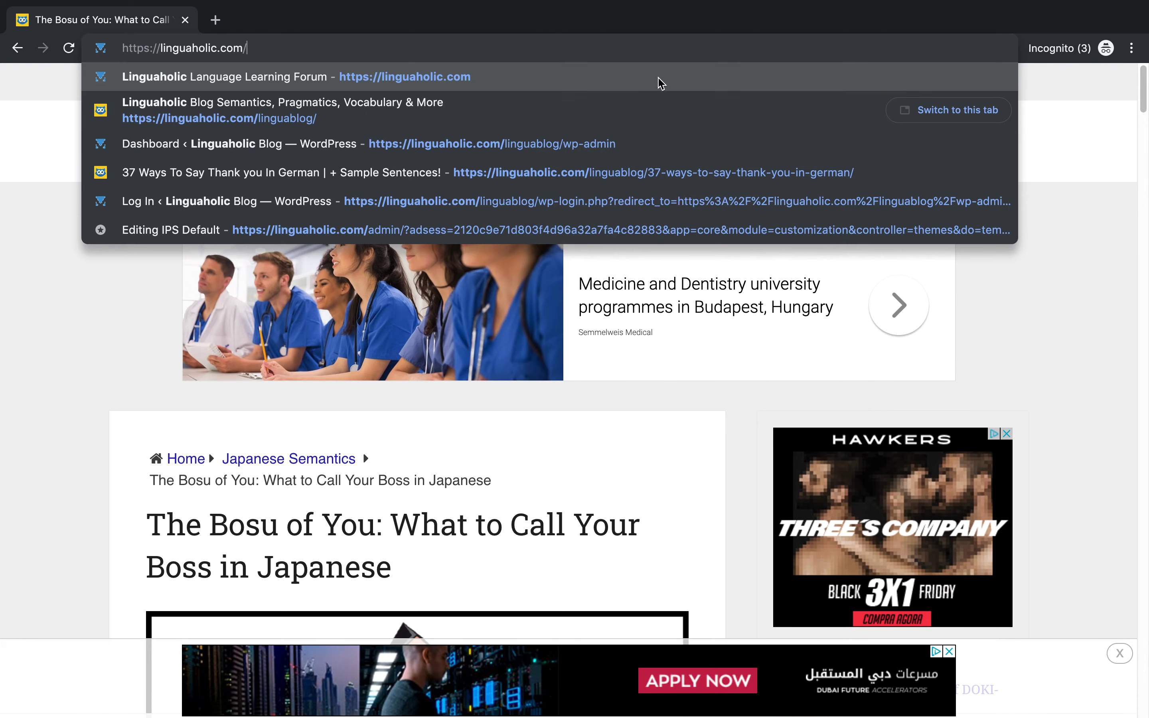
pyautogui.press('Return')
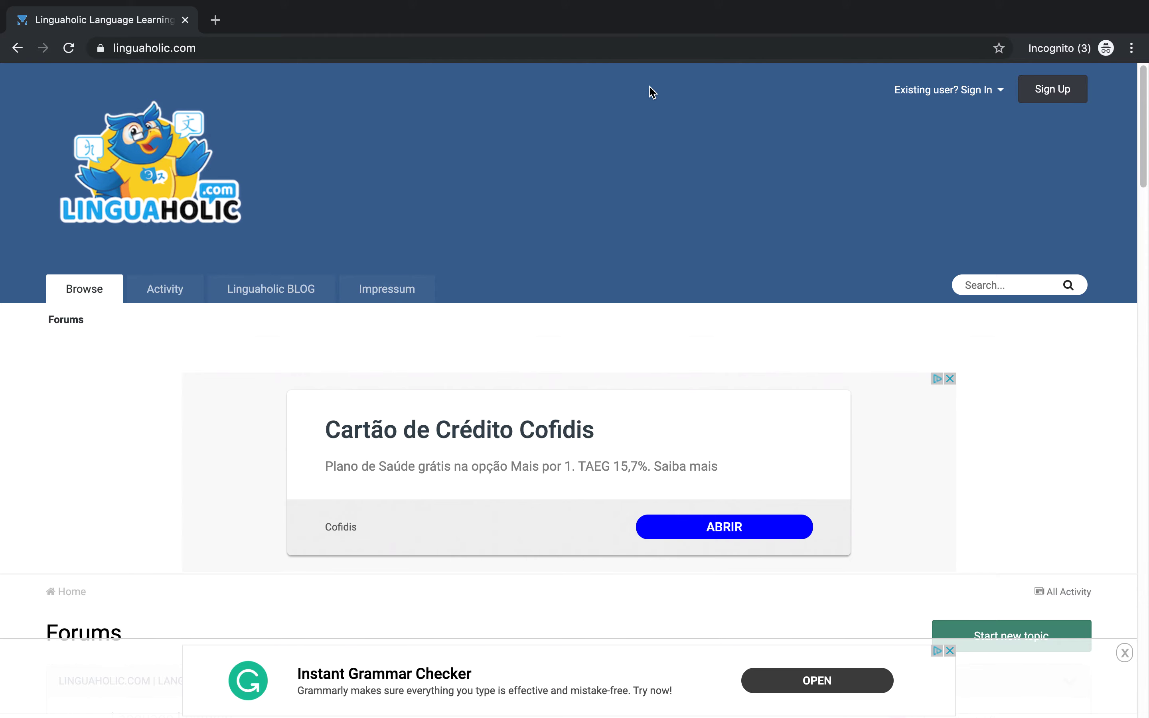
pyautogui.scroll(-8, 633, 147)
pyautogui.scroll(-20, 631, 149)
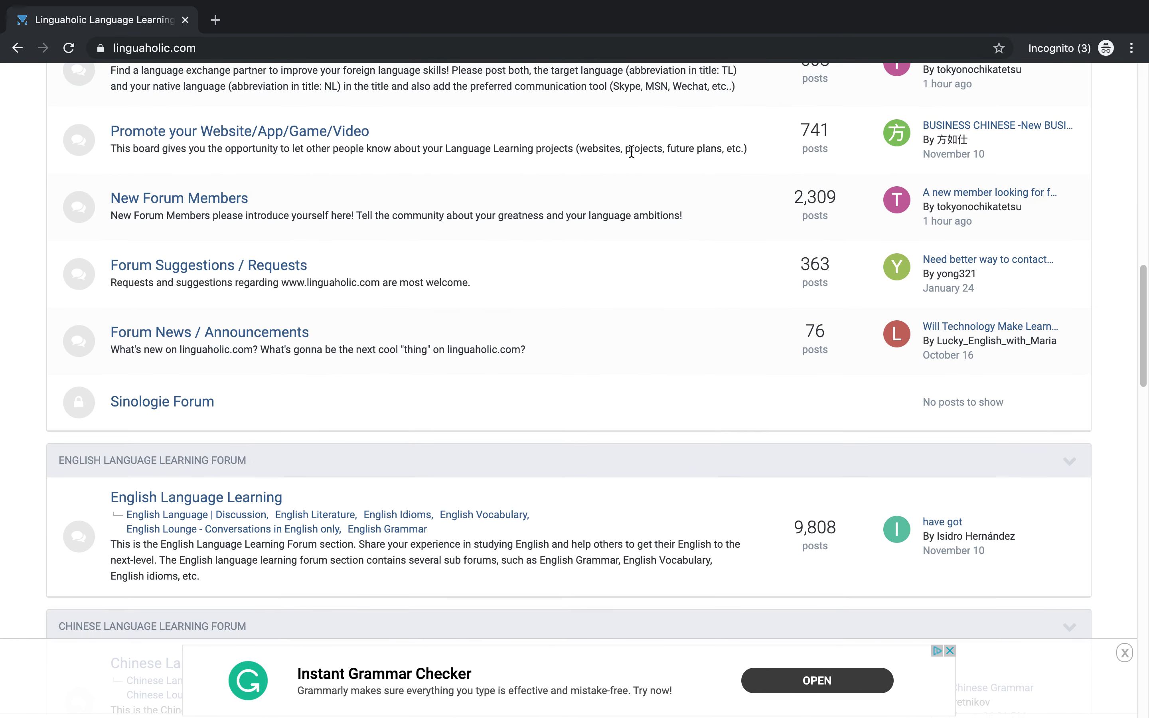
pyautogui.scroll(-7, 635, 151)
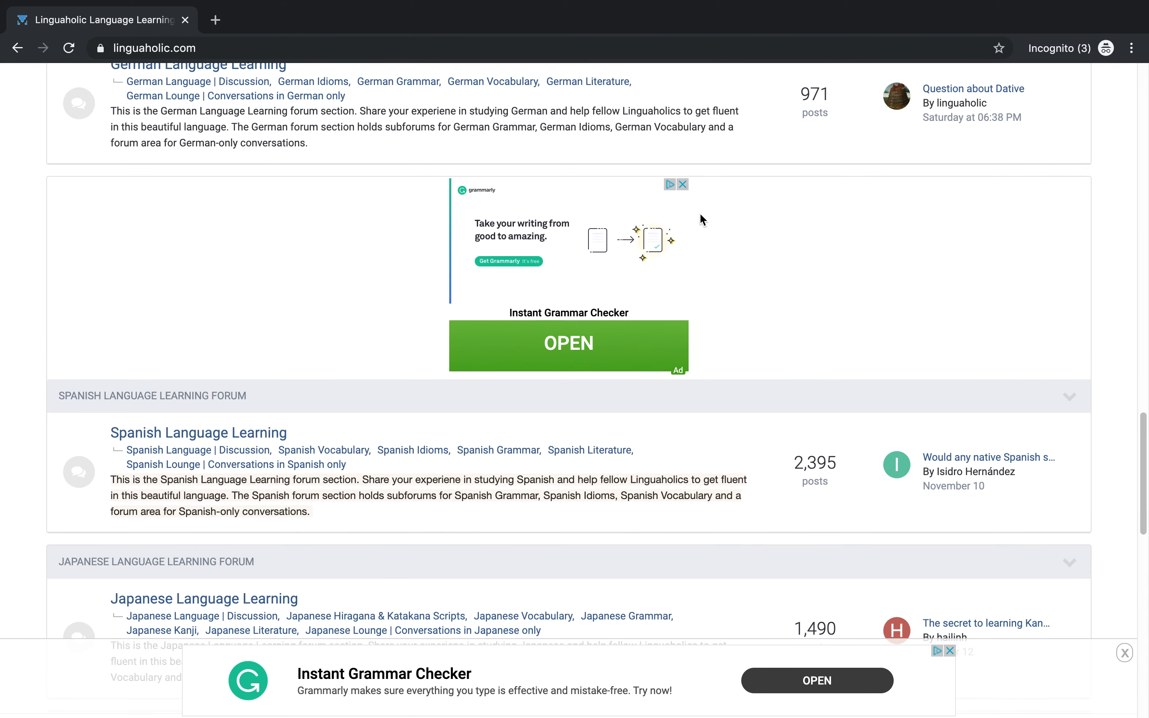
pyautogui.scroll(-20, 659, 453)
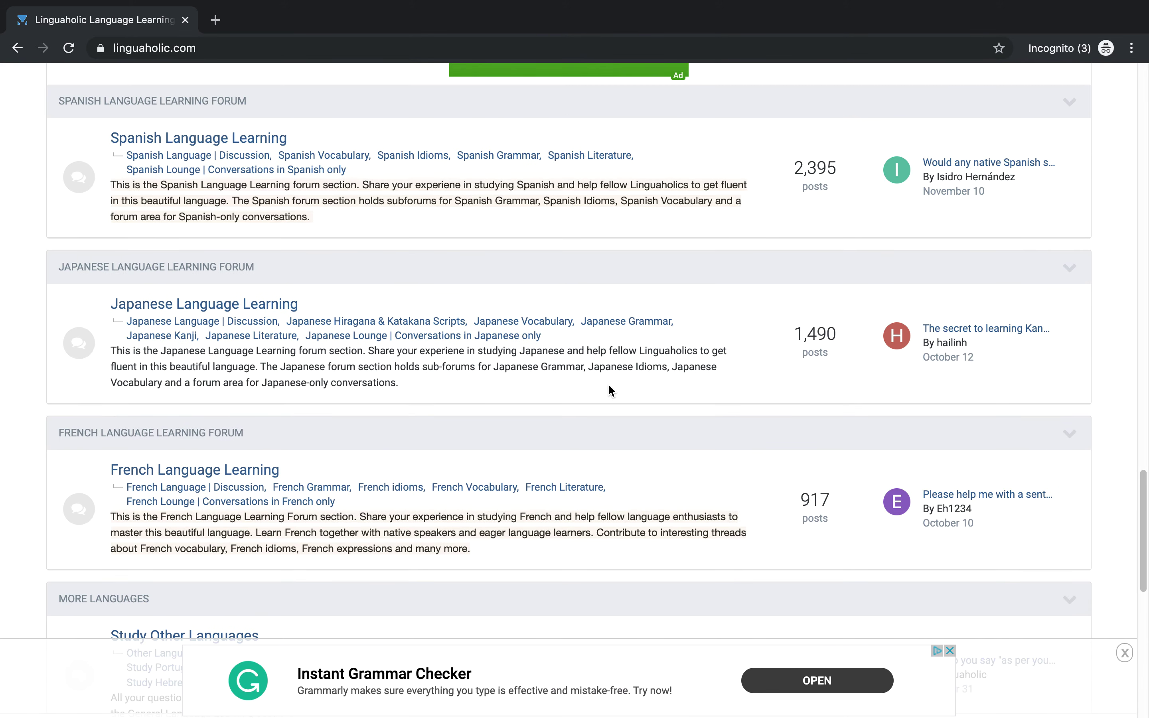
pyautogui.scroll(20, 413, 394)
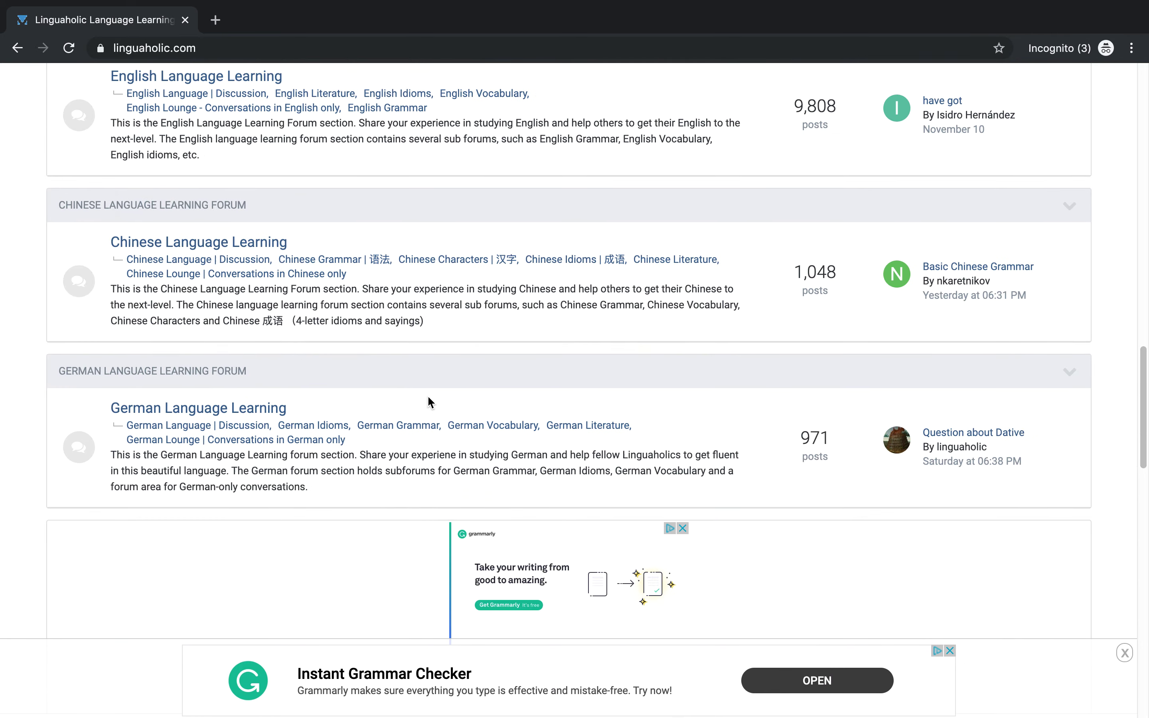
pyautogui.scroll(-5, 400, 436)
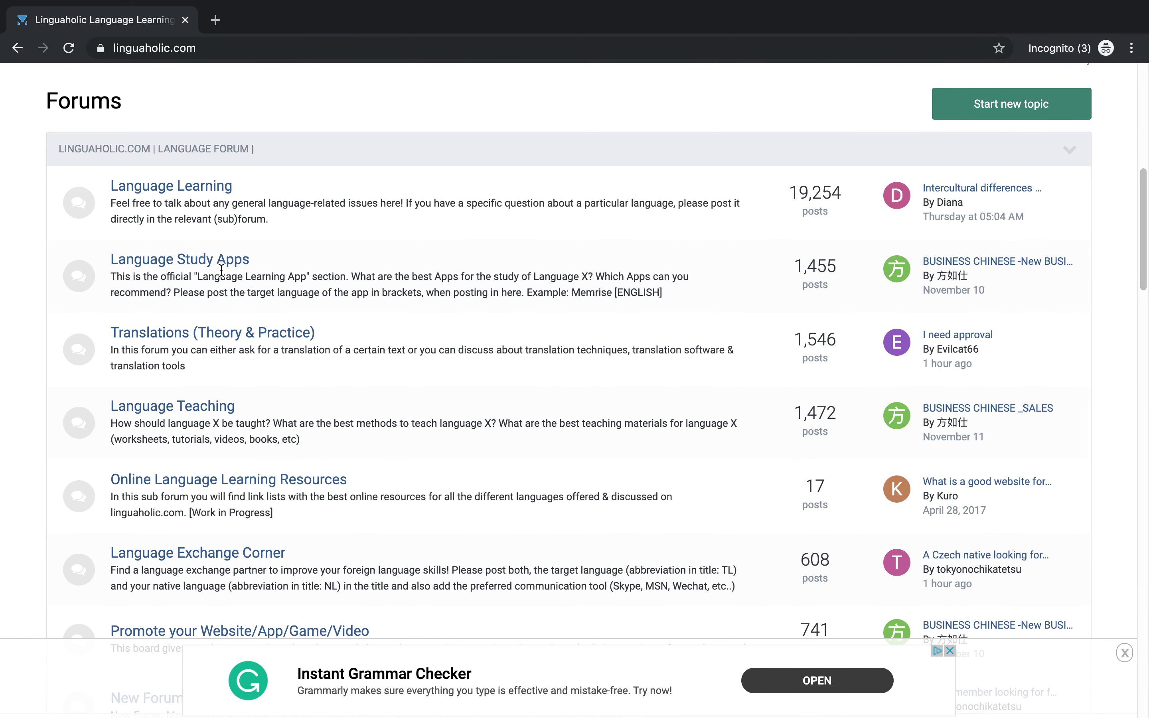
# Open the Language Learning forum and check the ads above and within its topic list.
pyautogui.click(211, 187)
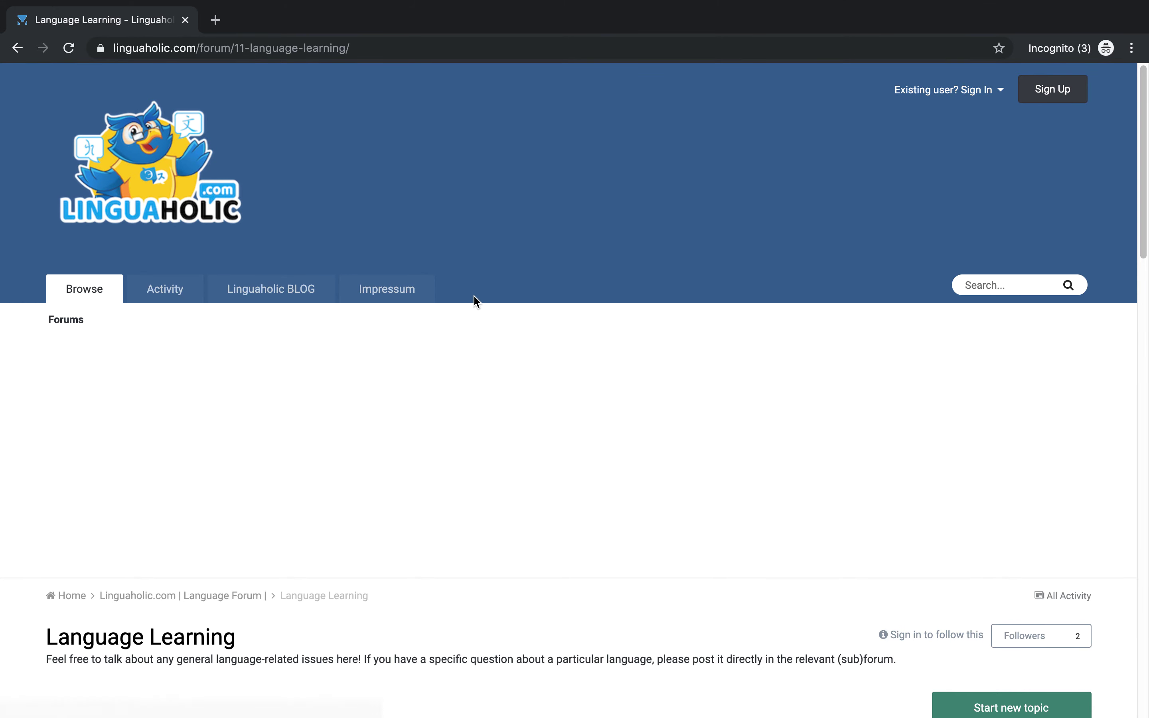
pyautogui.scroll(-3, 532, 207)
pyautogui.scroll(-20, 533, 209)
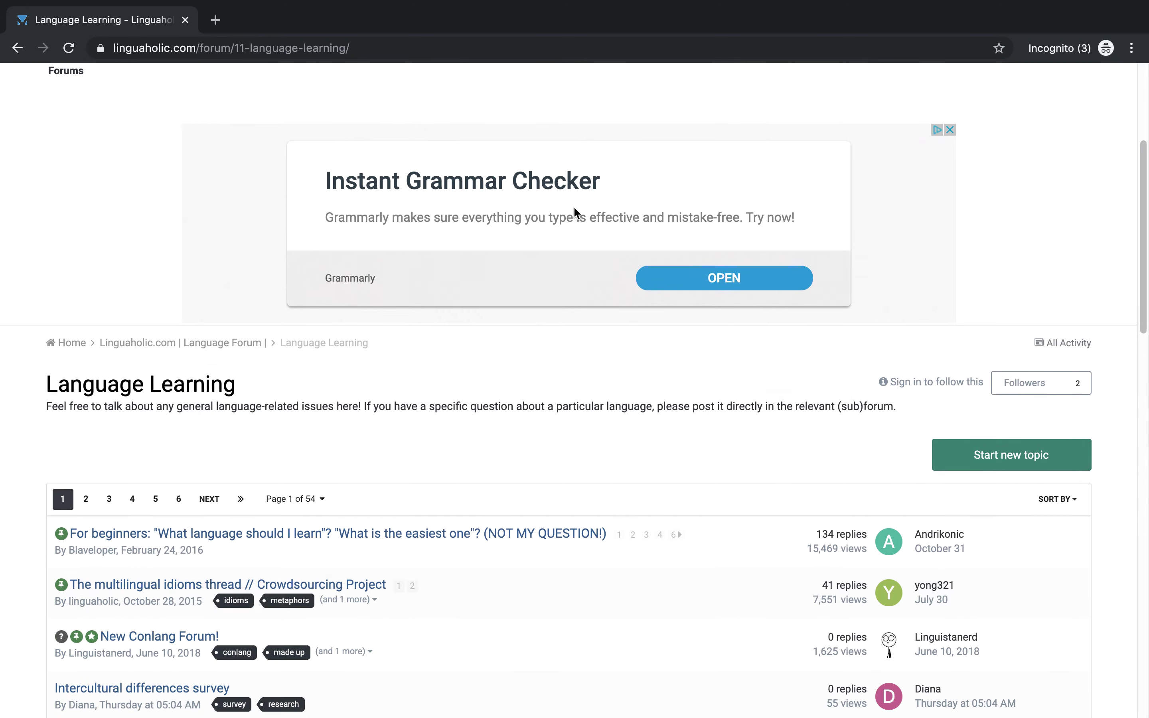
pyautogui.scroll(-10, 596, 214)
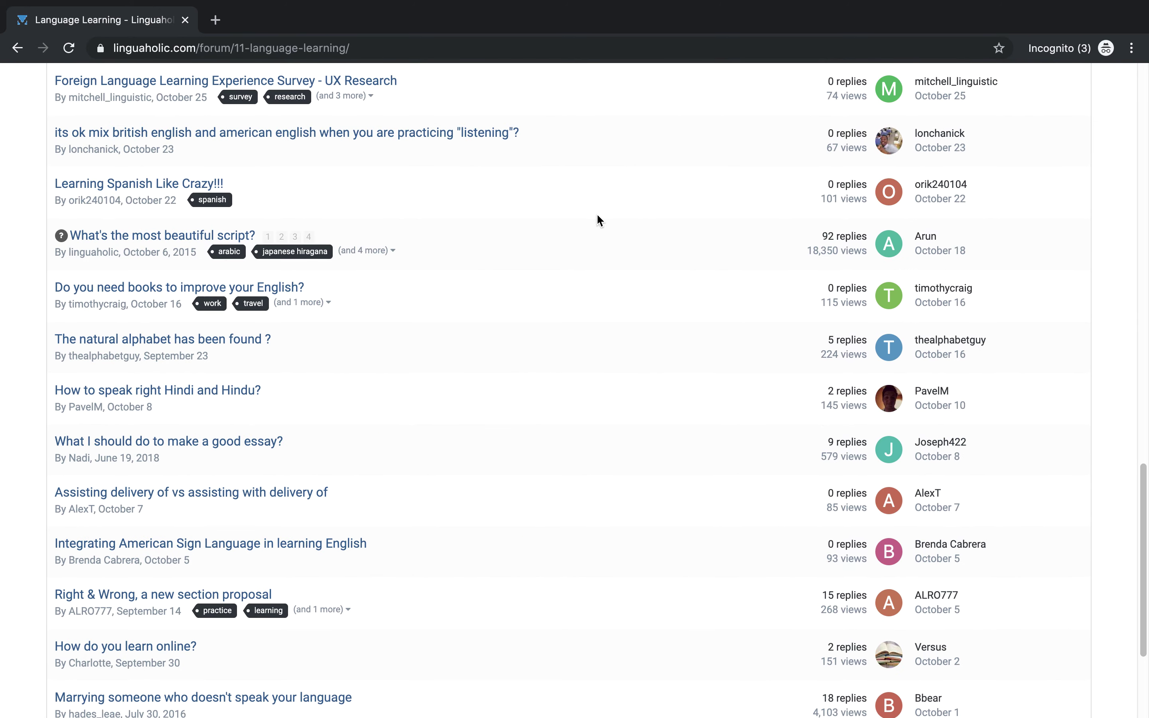
pyautogui.scroll(20, 608, 252)
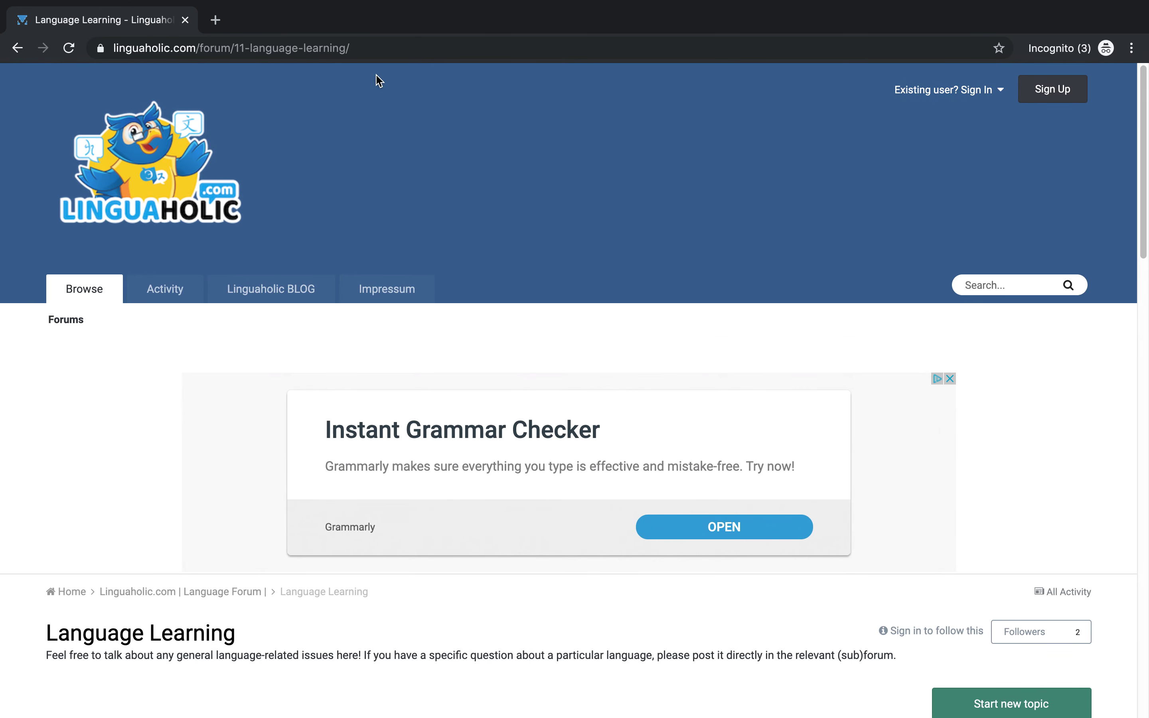
# Switch back to the regular browser window showing the blog in edit mode and view the placeholders at the page's start.
pyautogui.click(454, 6)
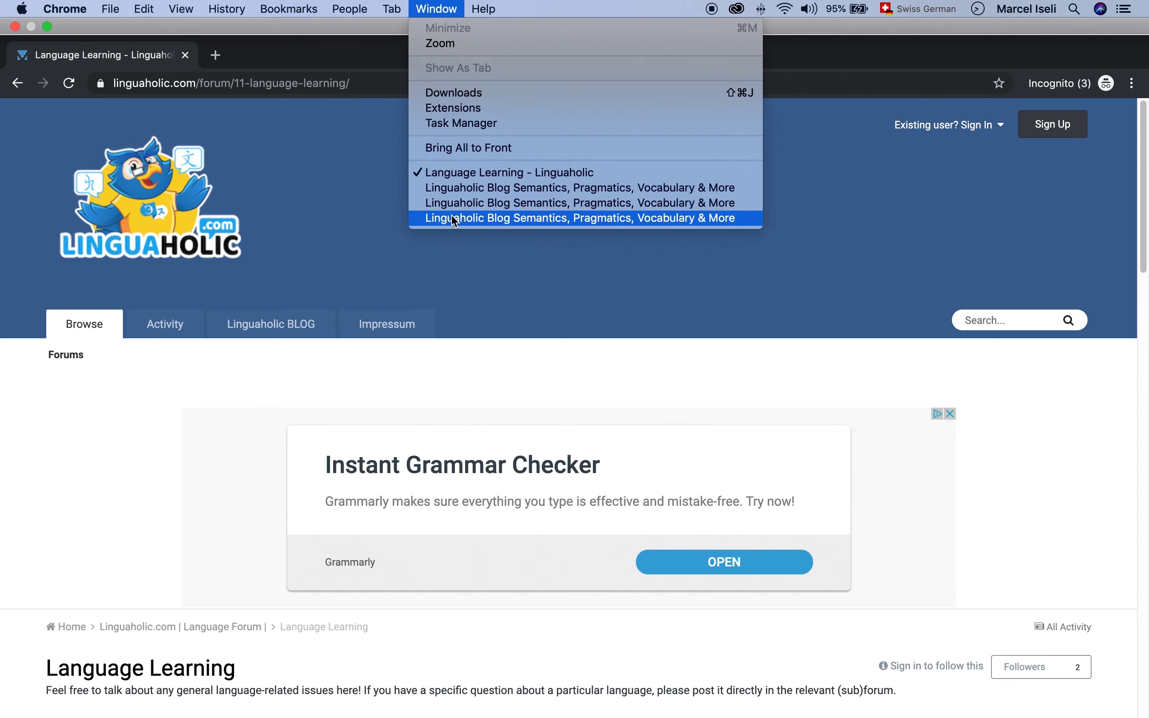
pyautogui.click(465, 190)
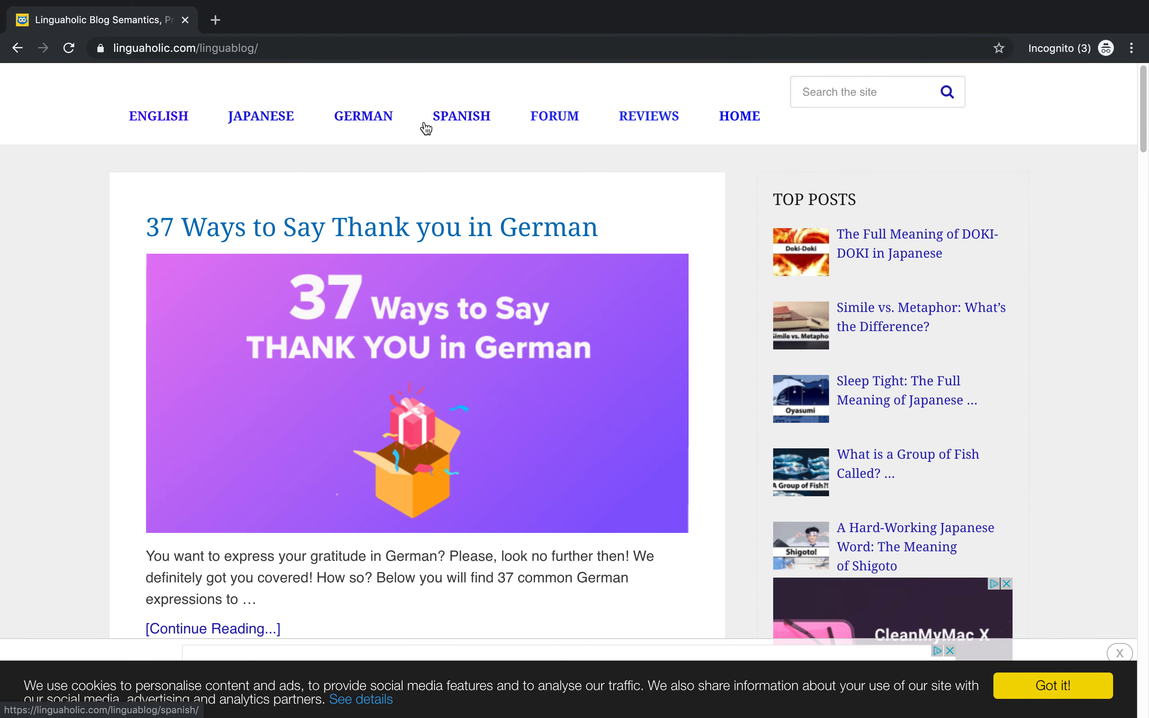
pyautogui.hotkey('ctrl', 'Left')
pyautogui.hotkey('ctrl', 'Left')
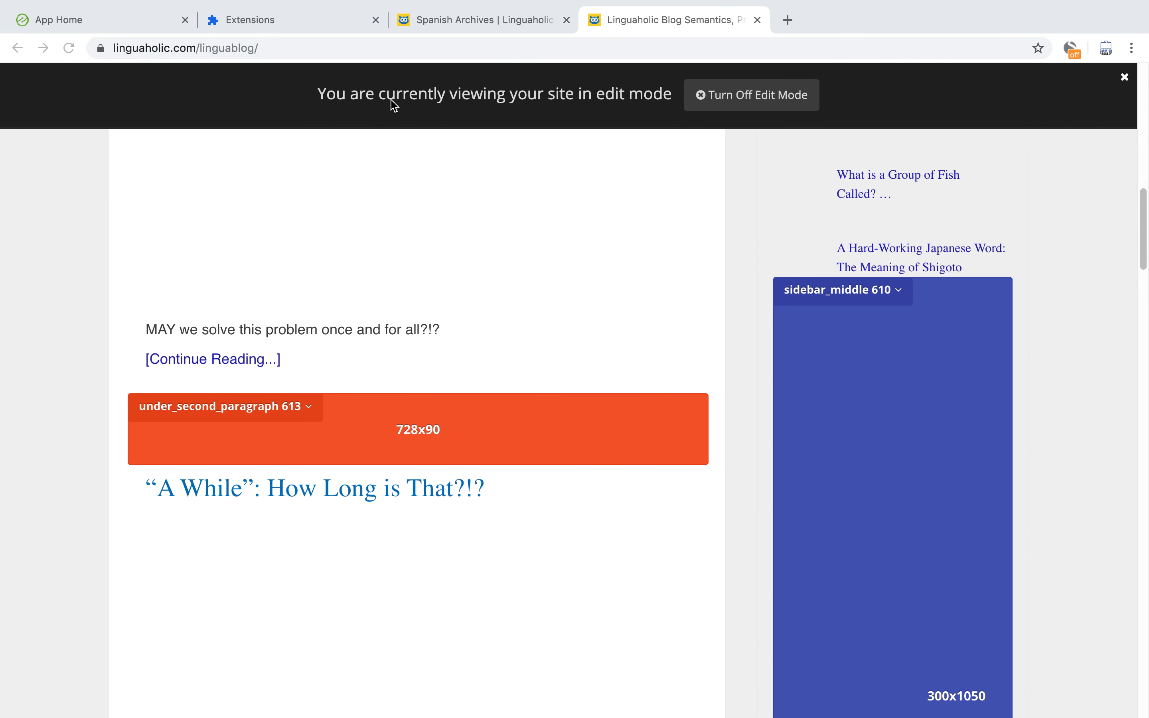
pyautogui.scroll(15, 387, 259)
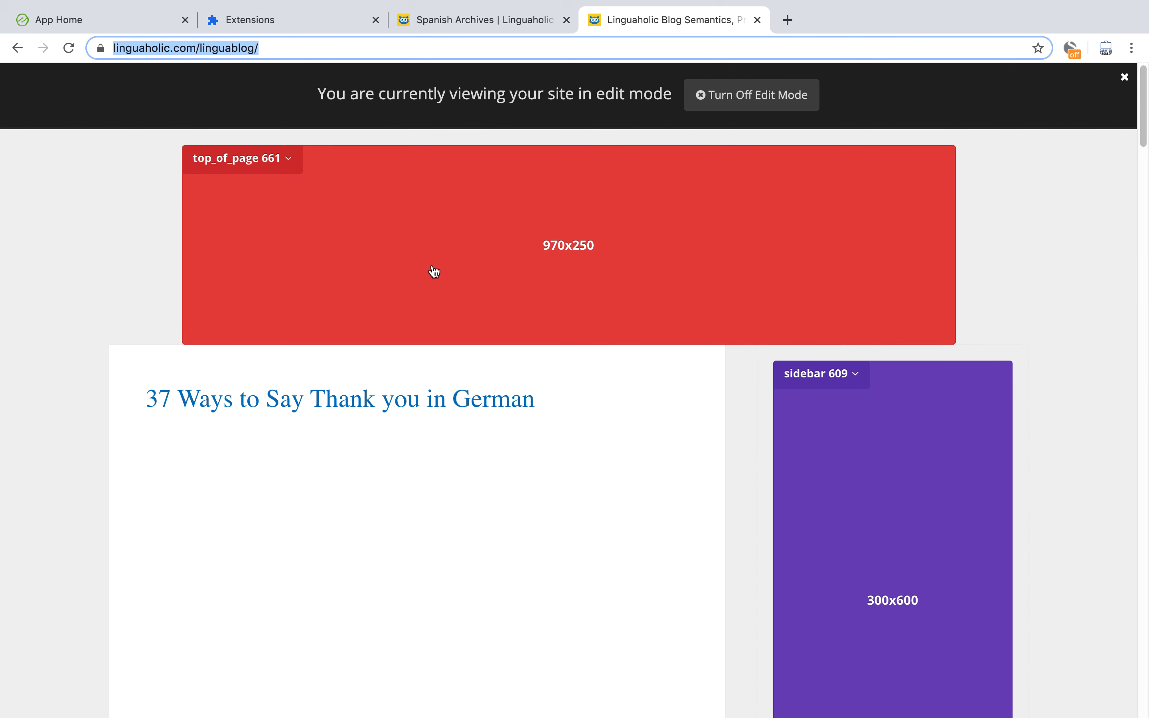
pyautogui.scroll(-1, 854, 157)
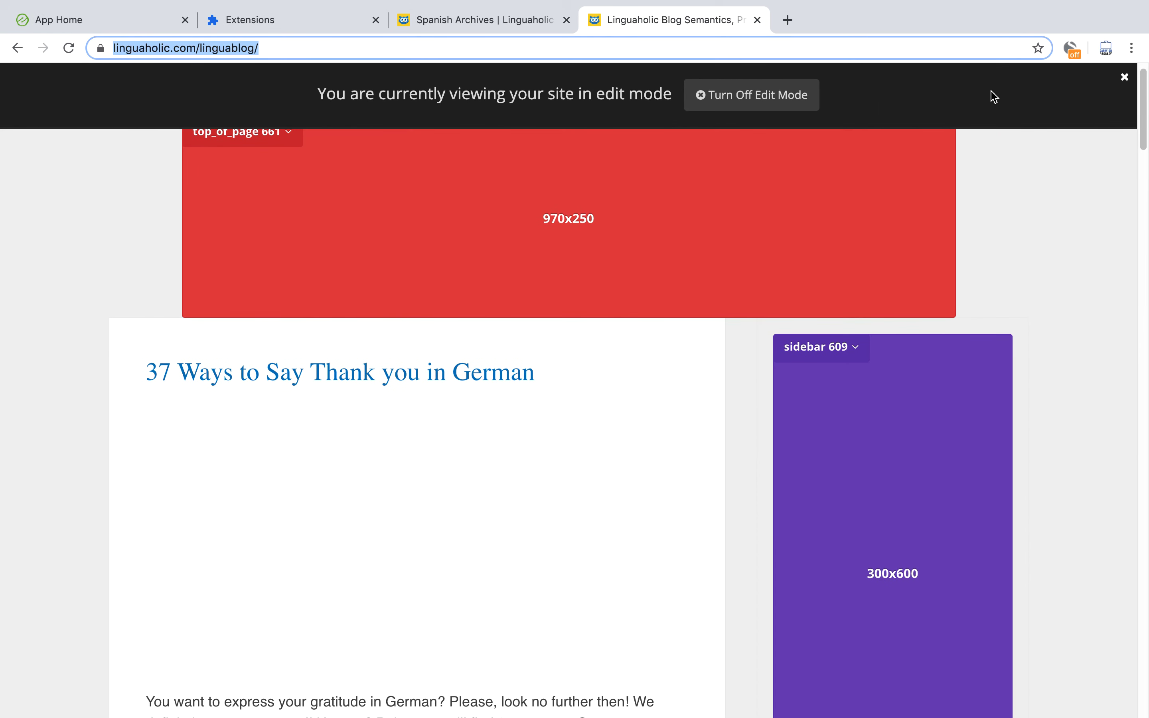
# Dismiss the edit mode banner, start a placeholder at the end of the blog's content_box container, and open its settings.
pyautogui.click(1125, 77)
pyautogui.scroll(-20, 599, 249)
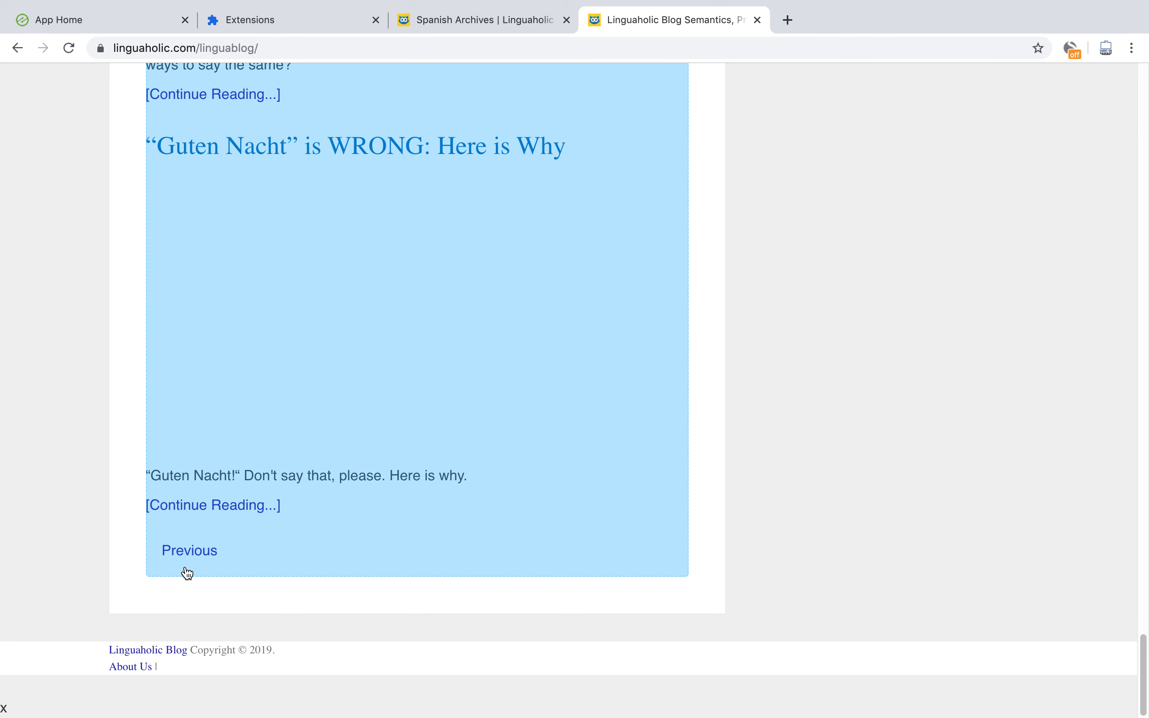
pyautogui.click(226, 575)
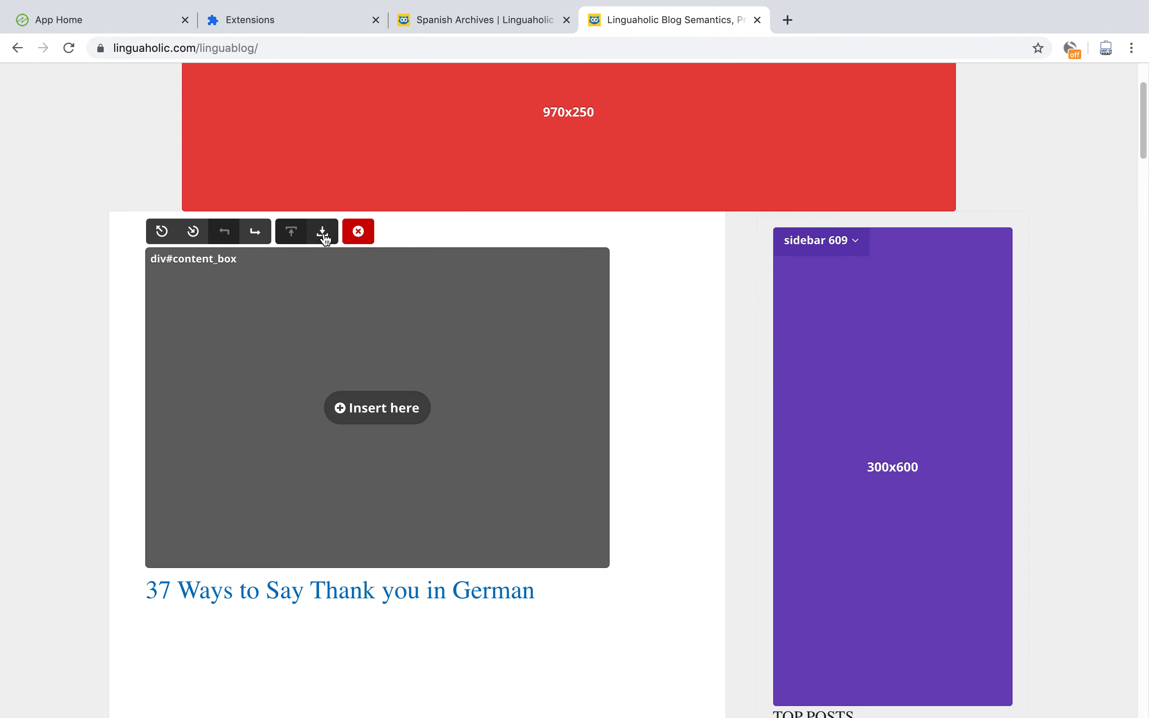
pyautogui.click(322, 233)
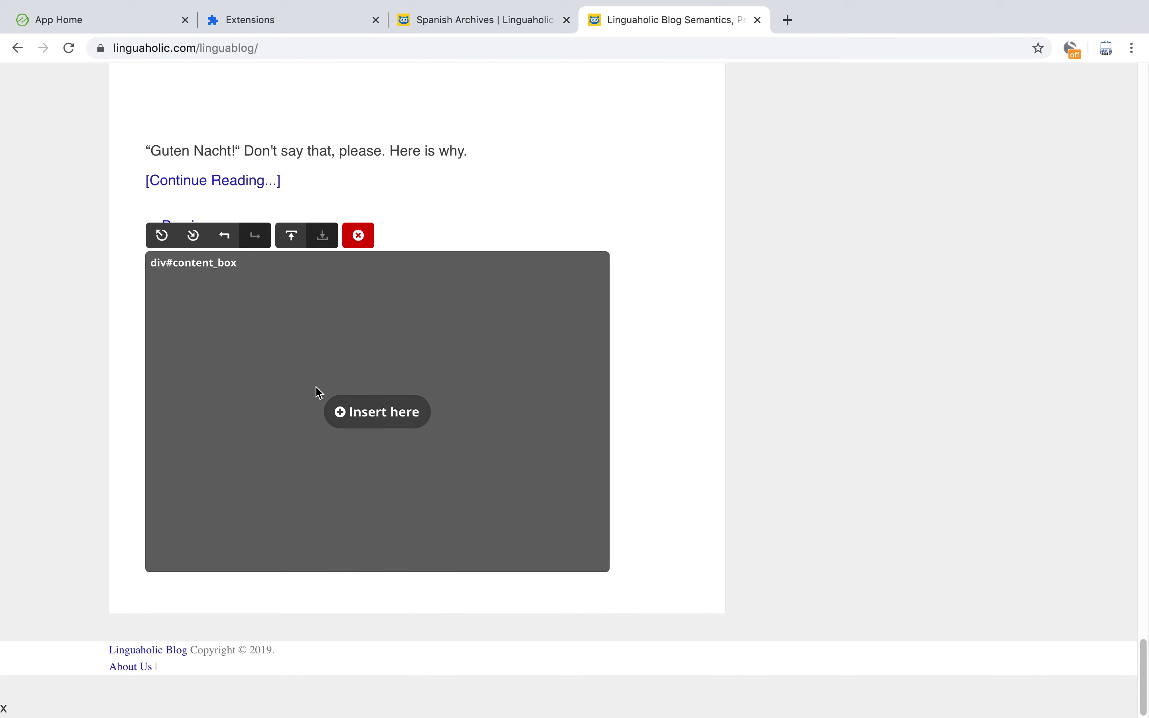
pyautogui.click(403, 412)
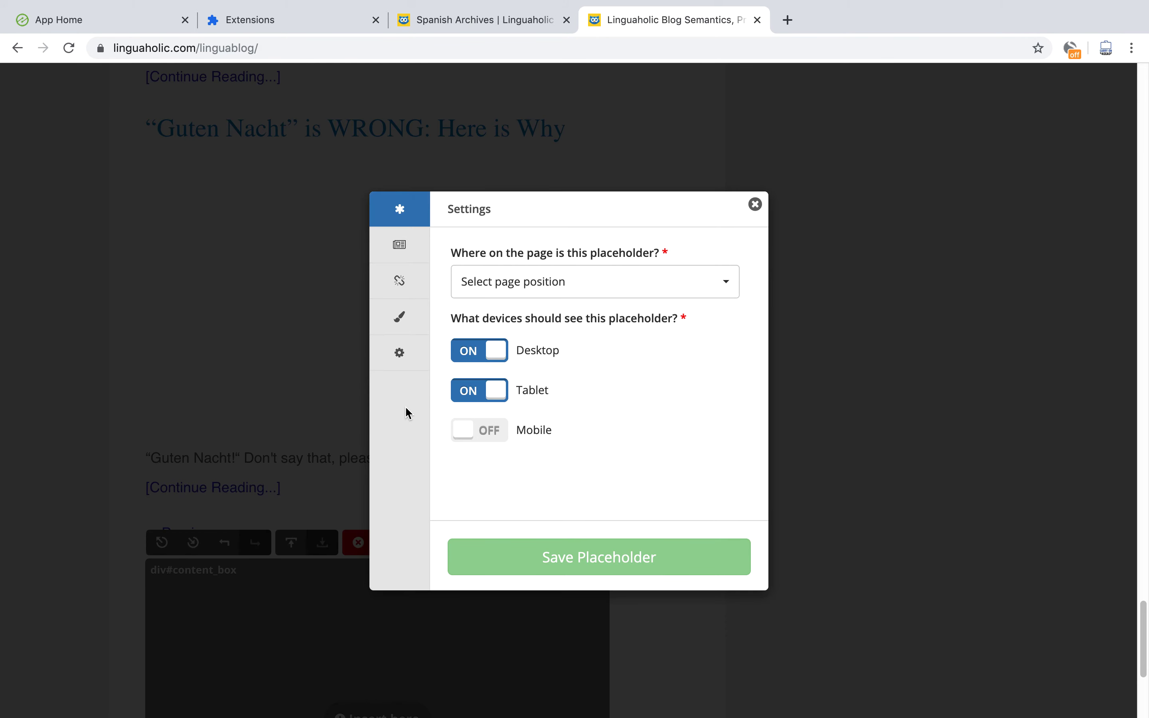
# Look through the available page positions for the new placeholder, from the sidebar options to In-Content 50.
pyautogui.click(582, 282)
pyautogui.scroll(-20, 594, 355)
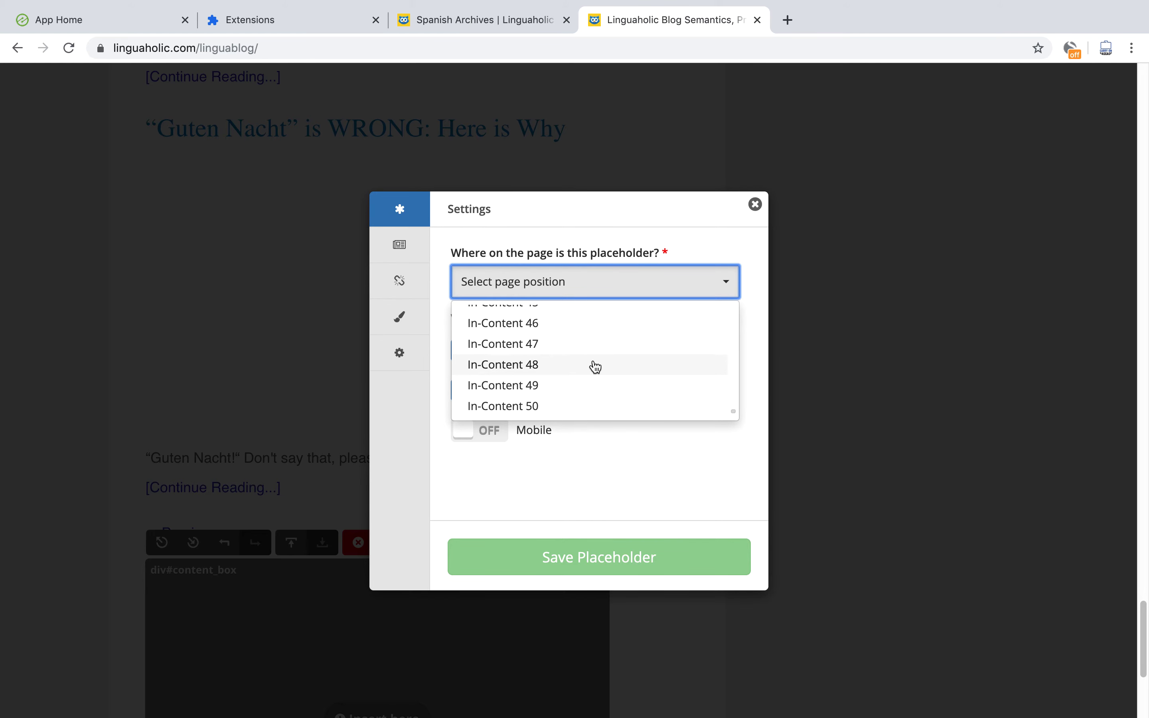
pyautogui.scroll(20, 595, 361)
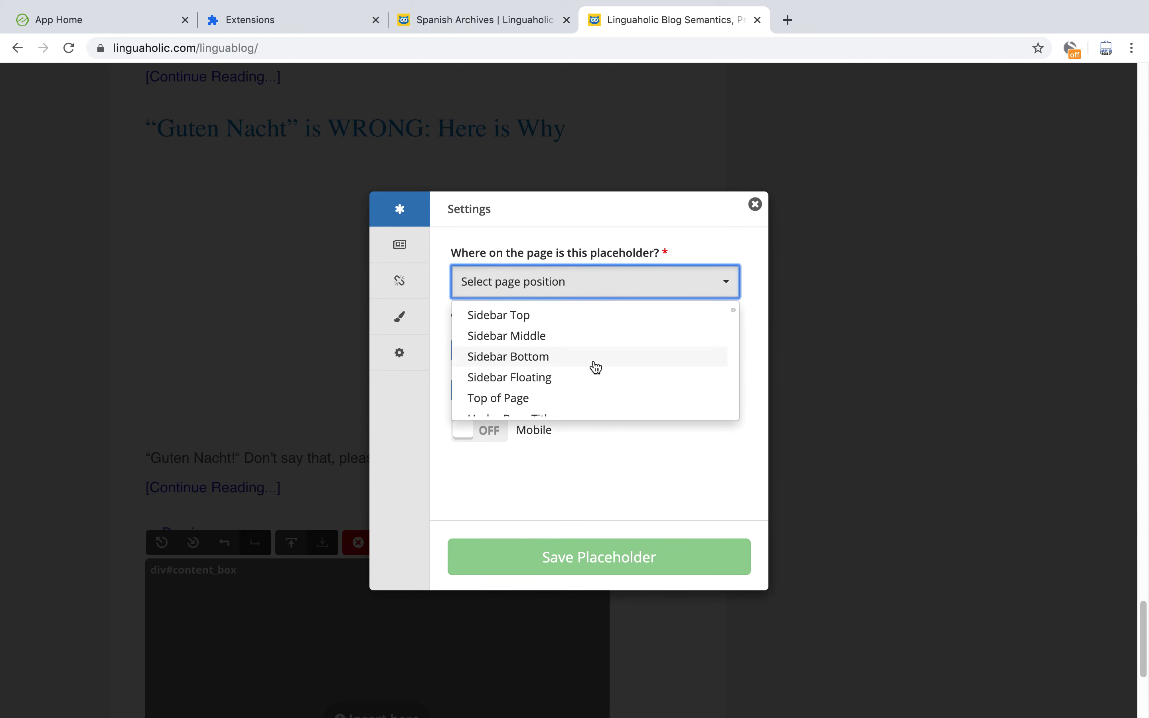
pyautogui.scroll(-3, 594, 367)
pyautogui.scroll(-5, 559, 370)
pyautogui.scroll(-20, 559, 357)
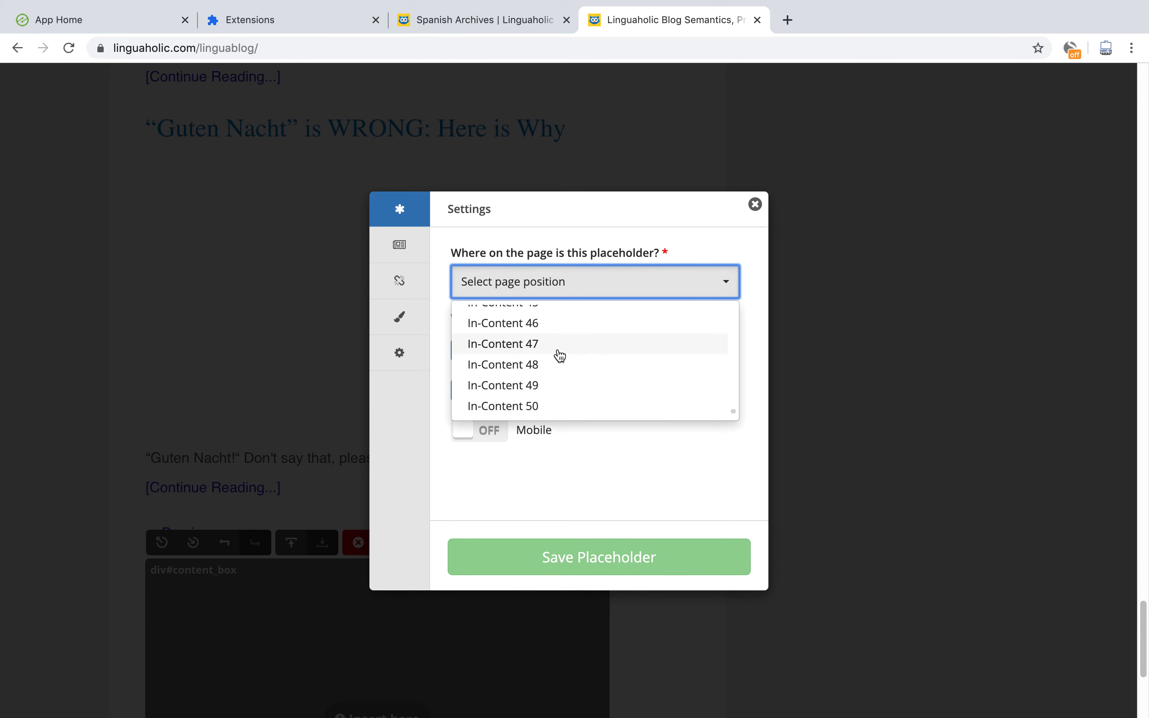
pyautogui.click(620, 478)
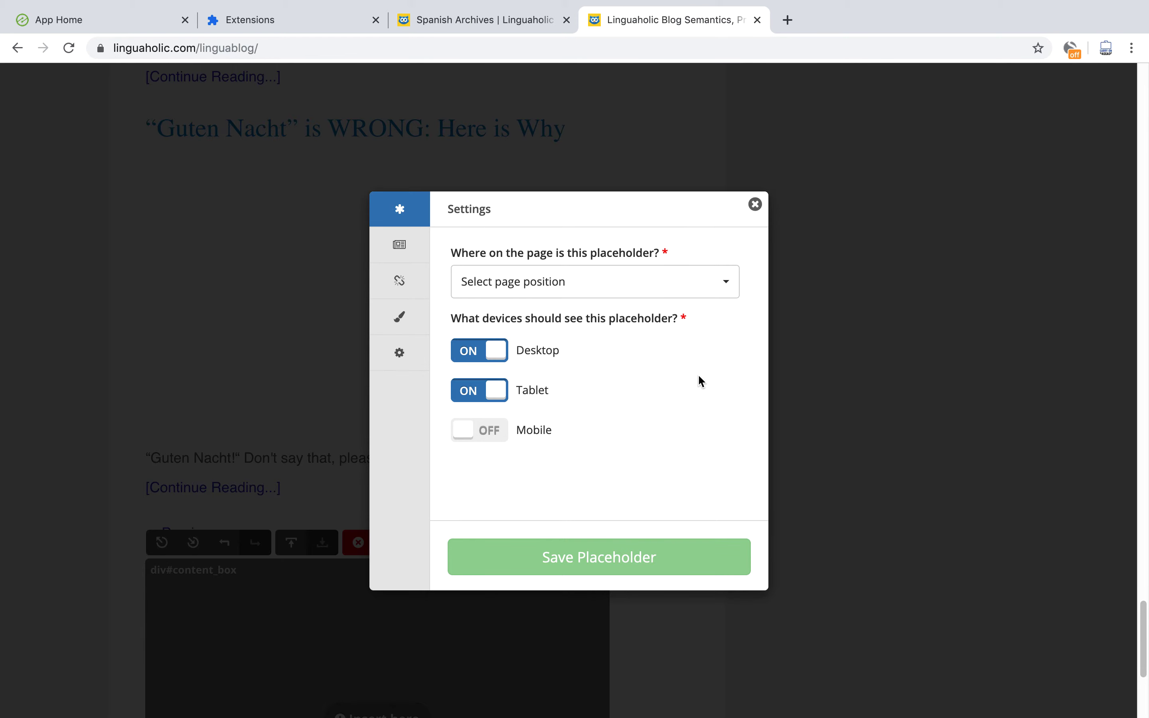
# Close the placeholder settings without saving and discard the unsaved placeholder below the blog list.
pyautogui.click(755, 205)
pyautogui.scroll(-8, 603, 344)
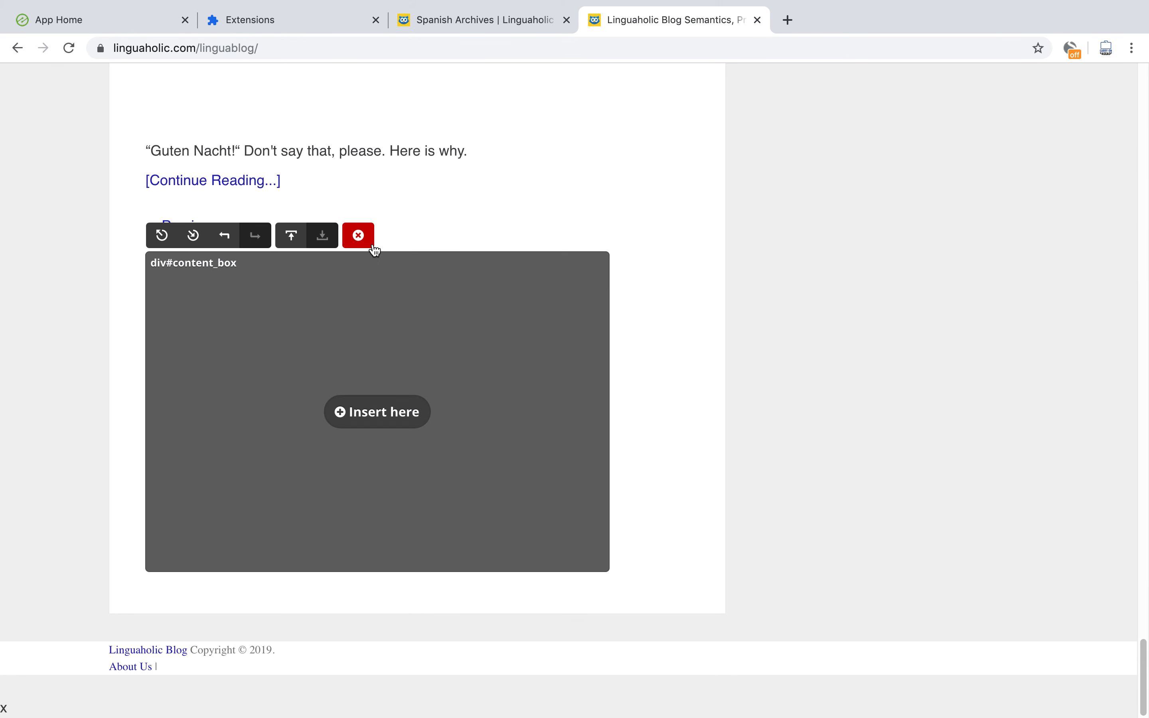
pyautogui.click(370, 242)
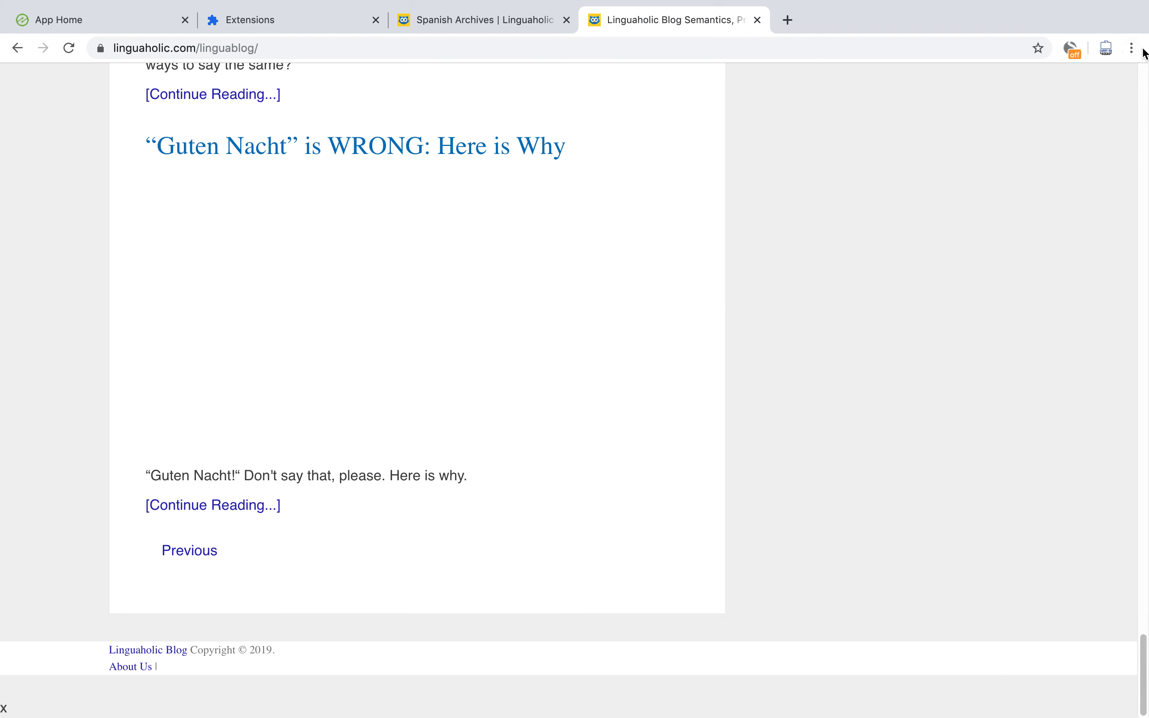
# Open the Ezoic extension's placeholder creation and look through the size options down to the native ads and link units.
pyautogui.click(1133, 48)
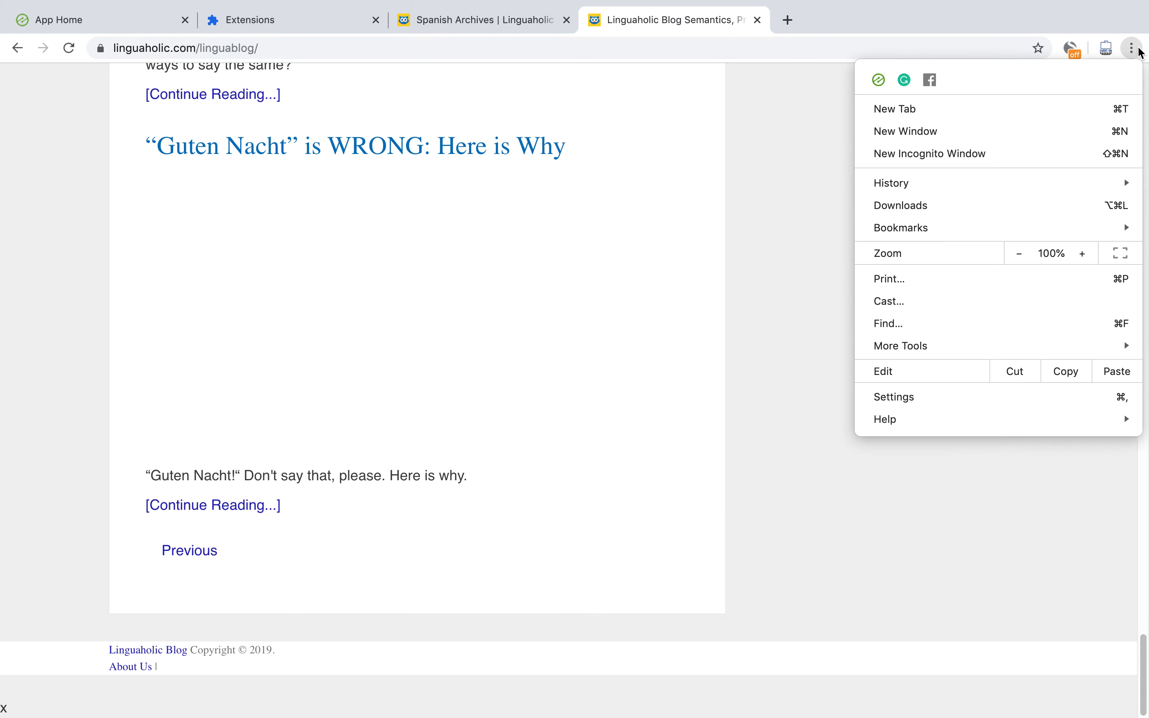
pyautogui.click(878, 80)
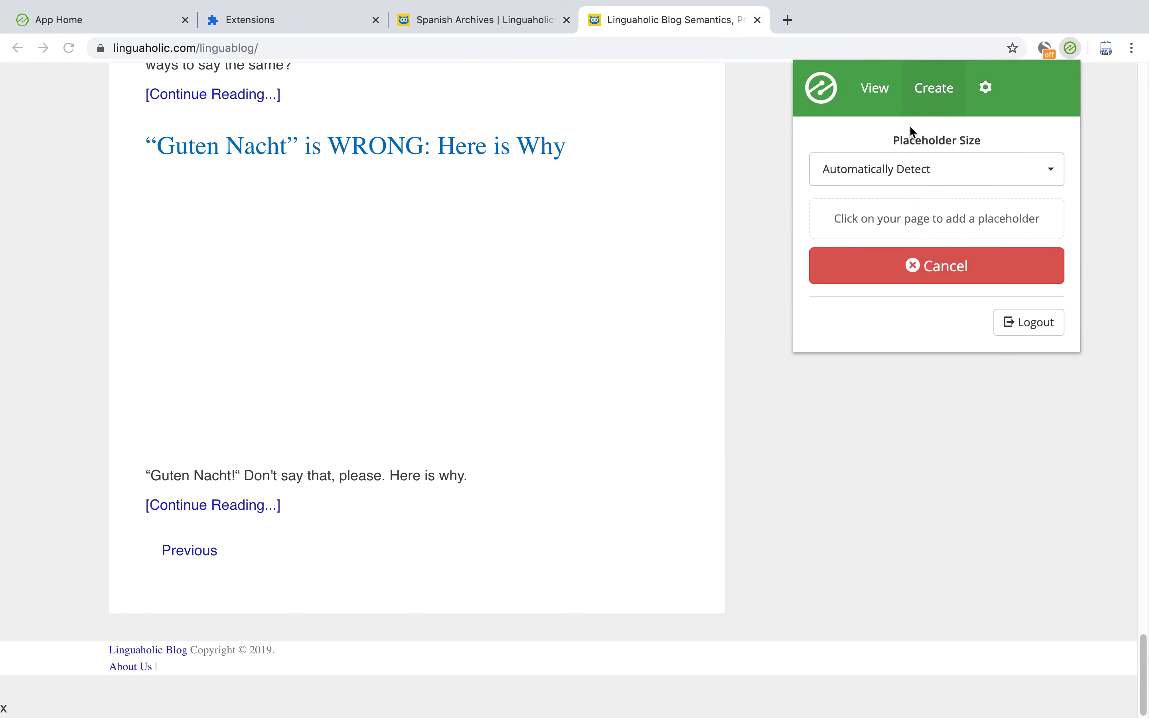
pyautogui.click(926, 172)
pyautogui.moveTo(1060, 215); pyautogui.dragTo(1060, 286)
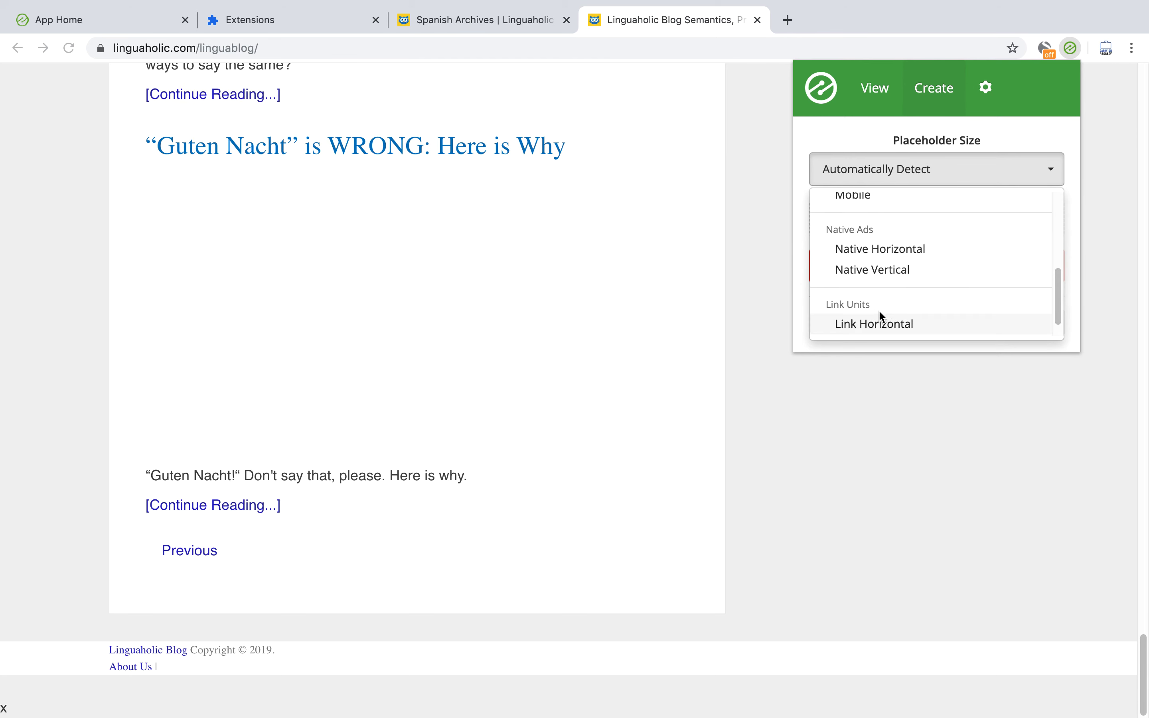
pyautogui.scroll(-1, 880, 307)
pyautogui.scroll(-1, 880, 302)
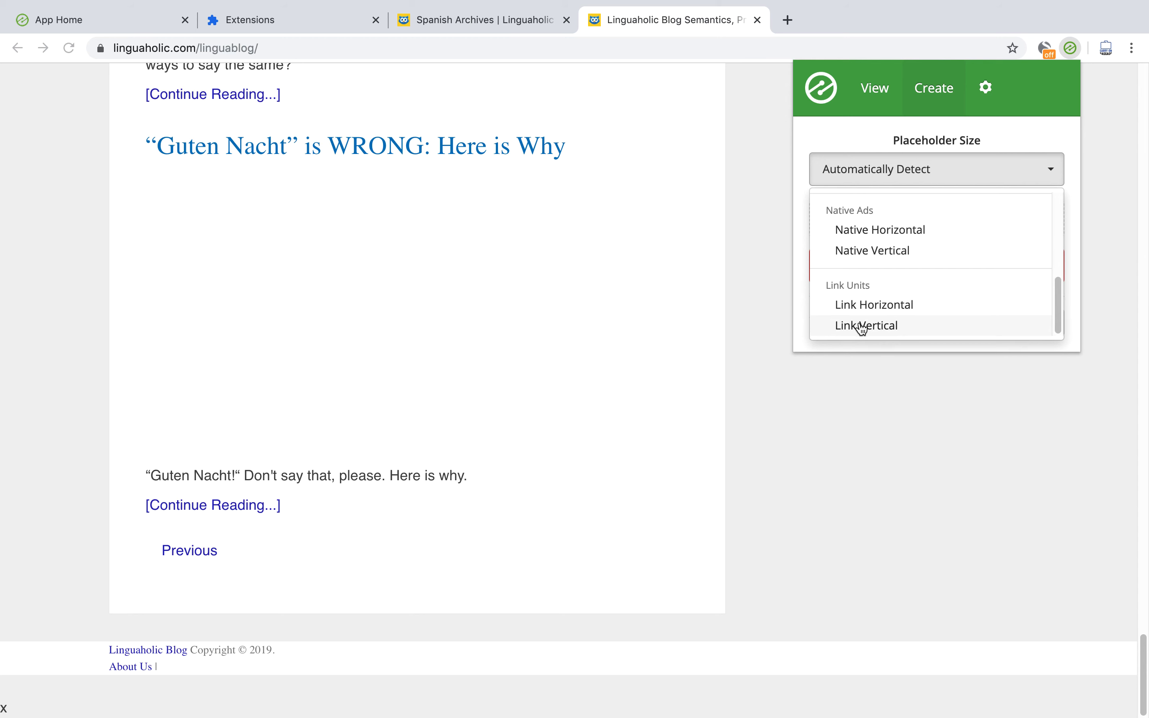